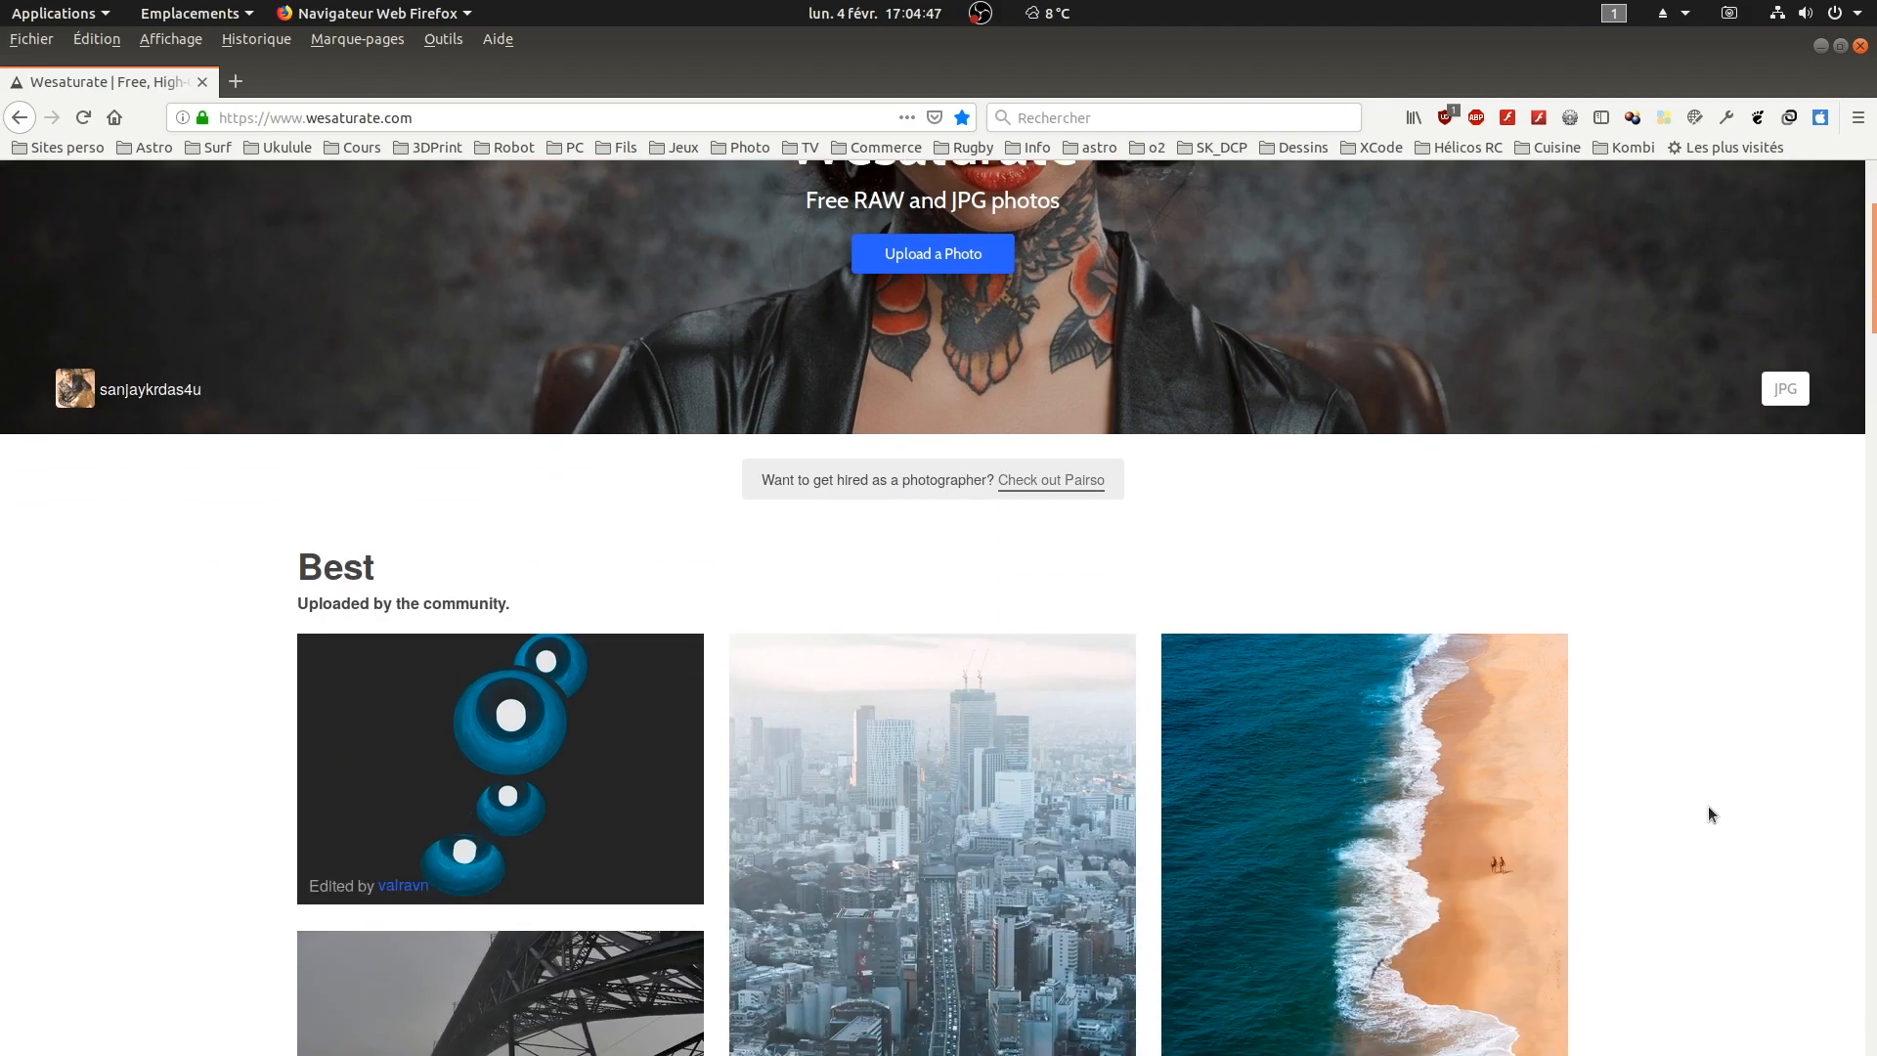
Step: Browse the free photo gallery on the Wesaturate website
scroll(1709, 807, down, 15)
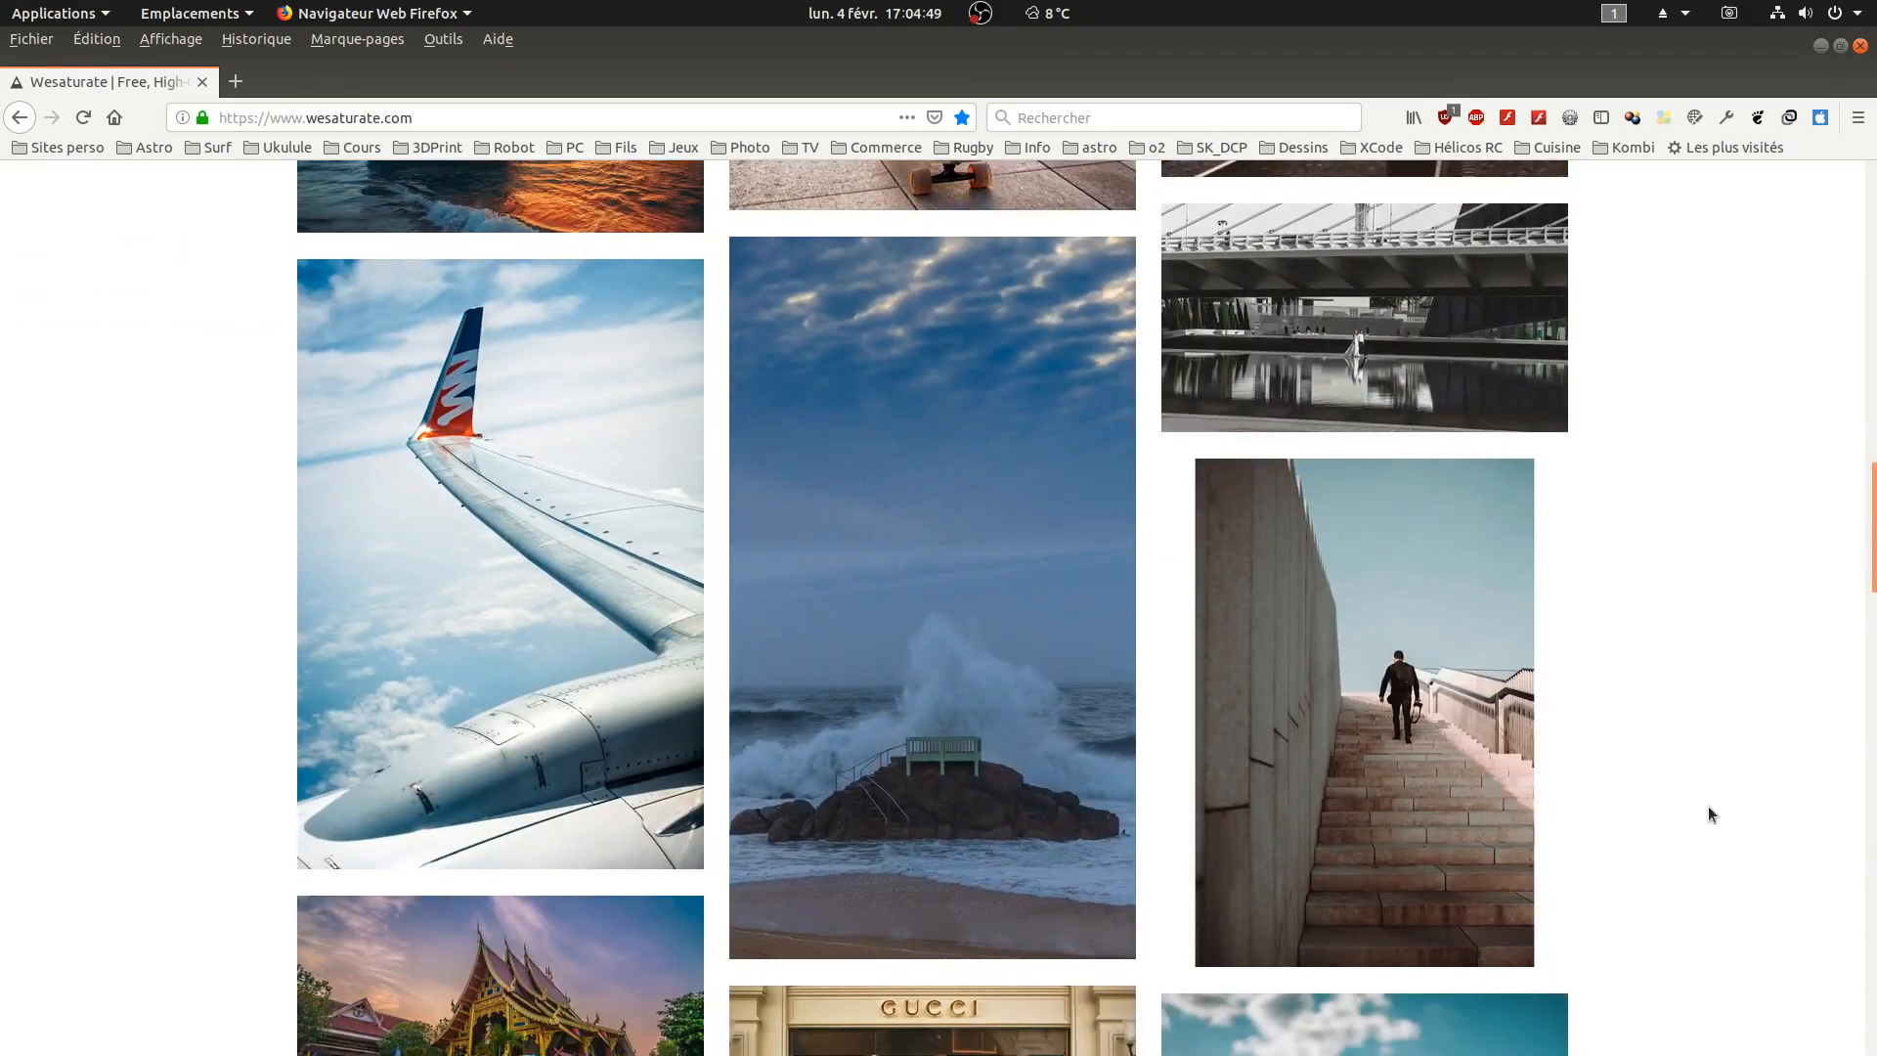
scroll(1707, 808, down, 15)
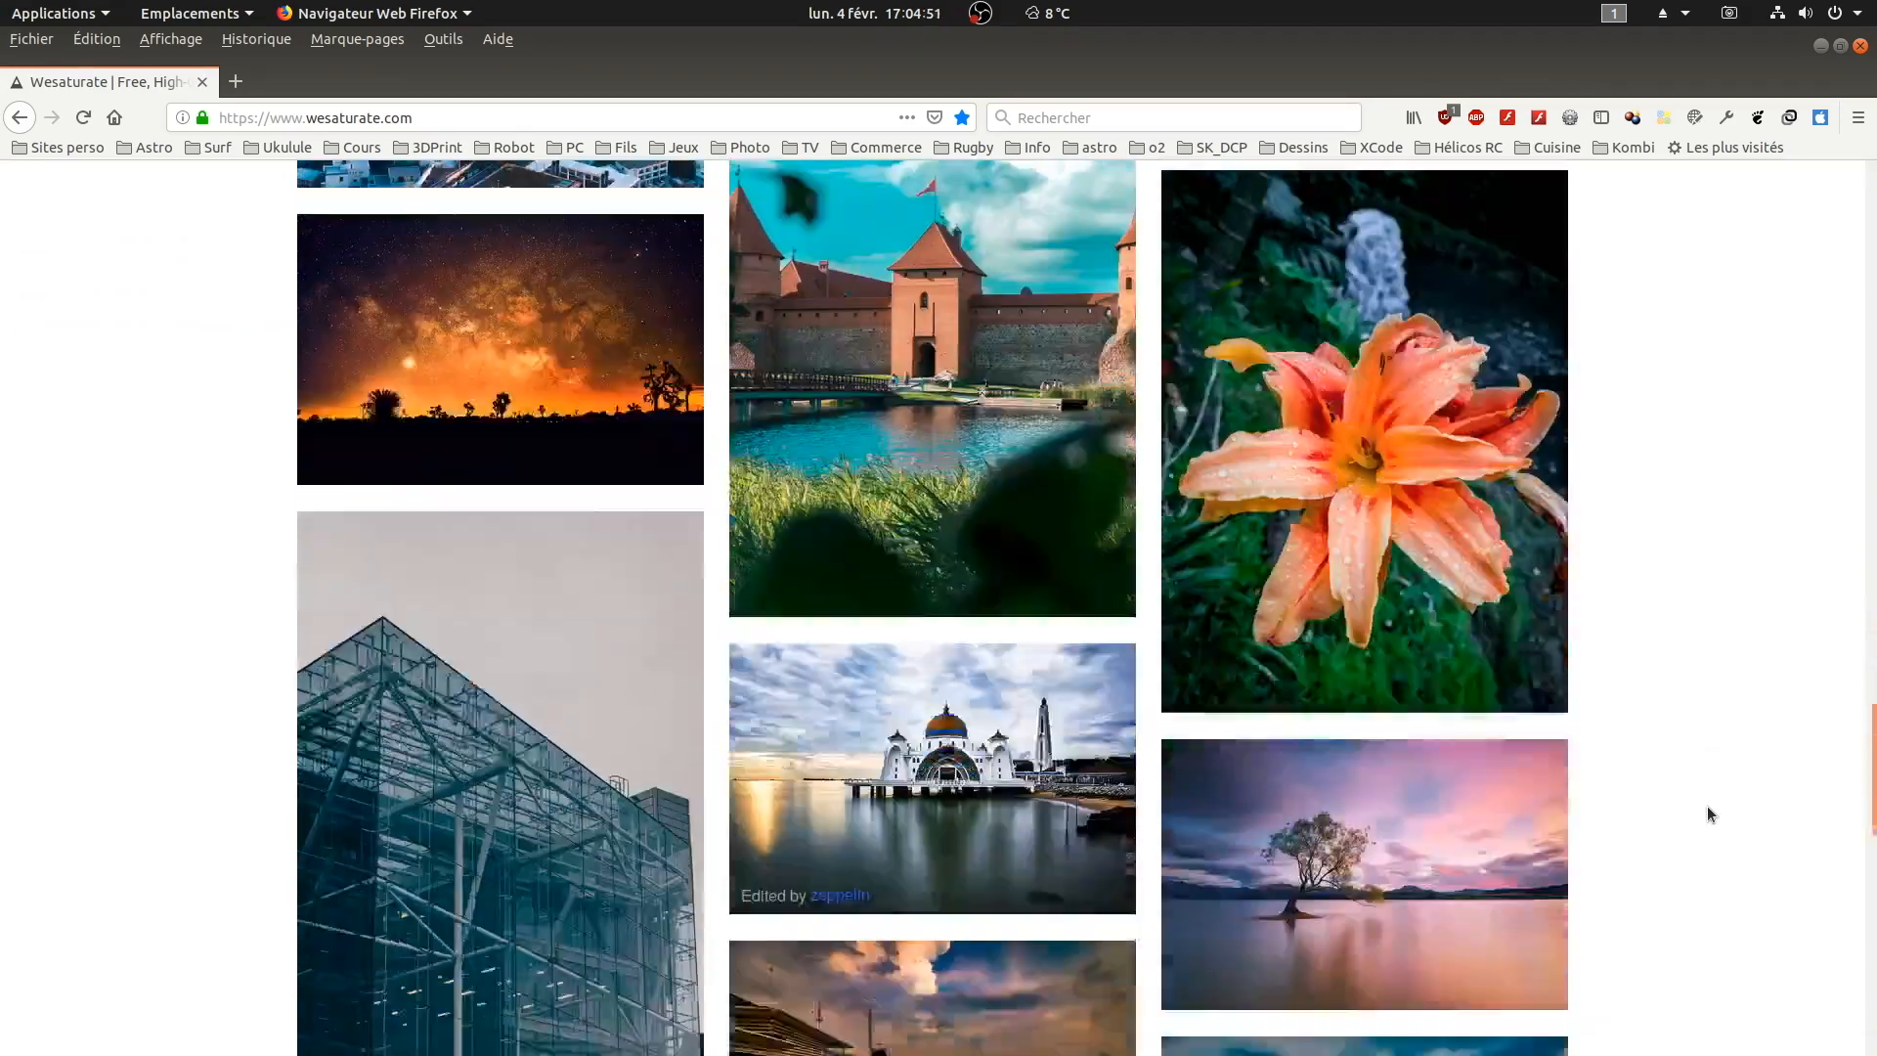
scroll(1707, 806, up, 15)
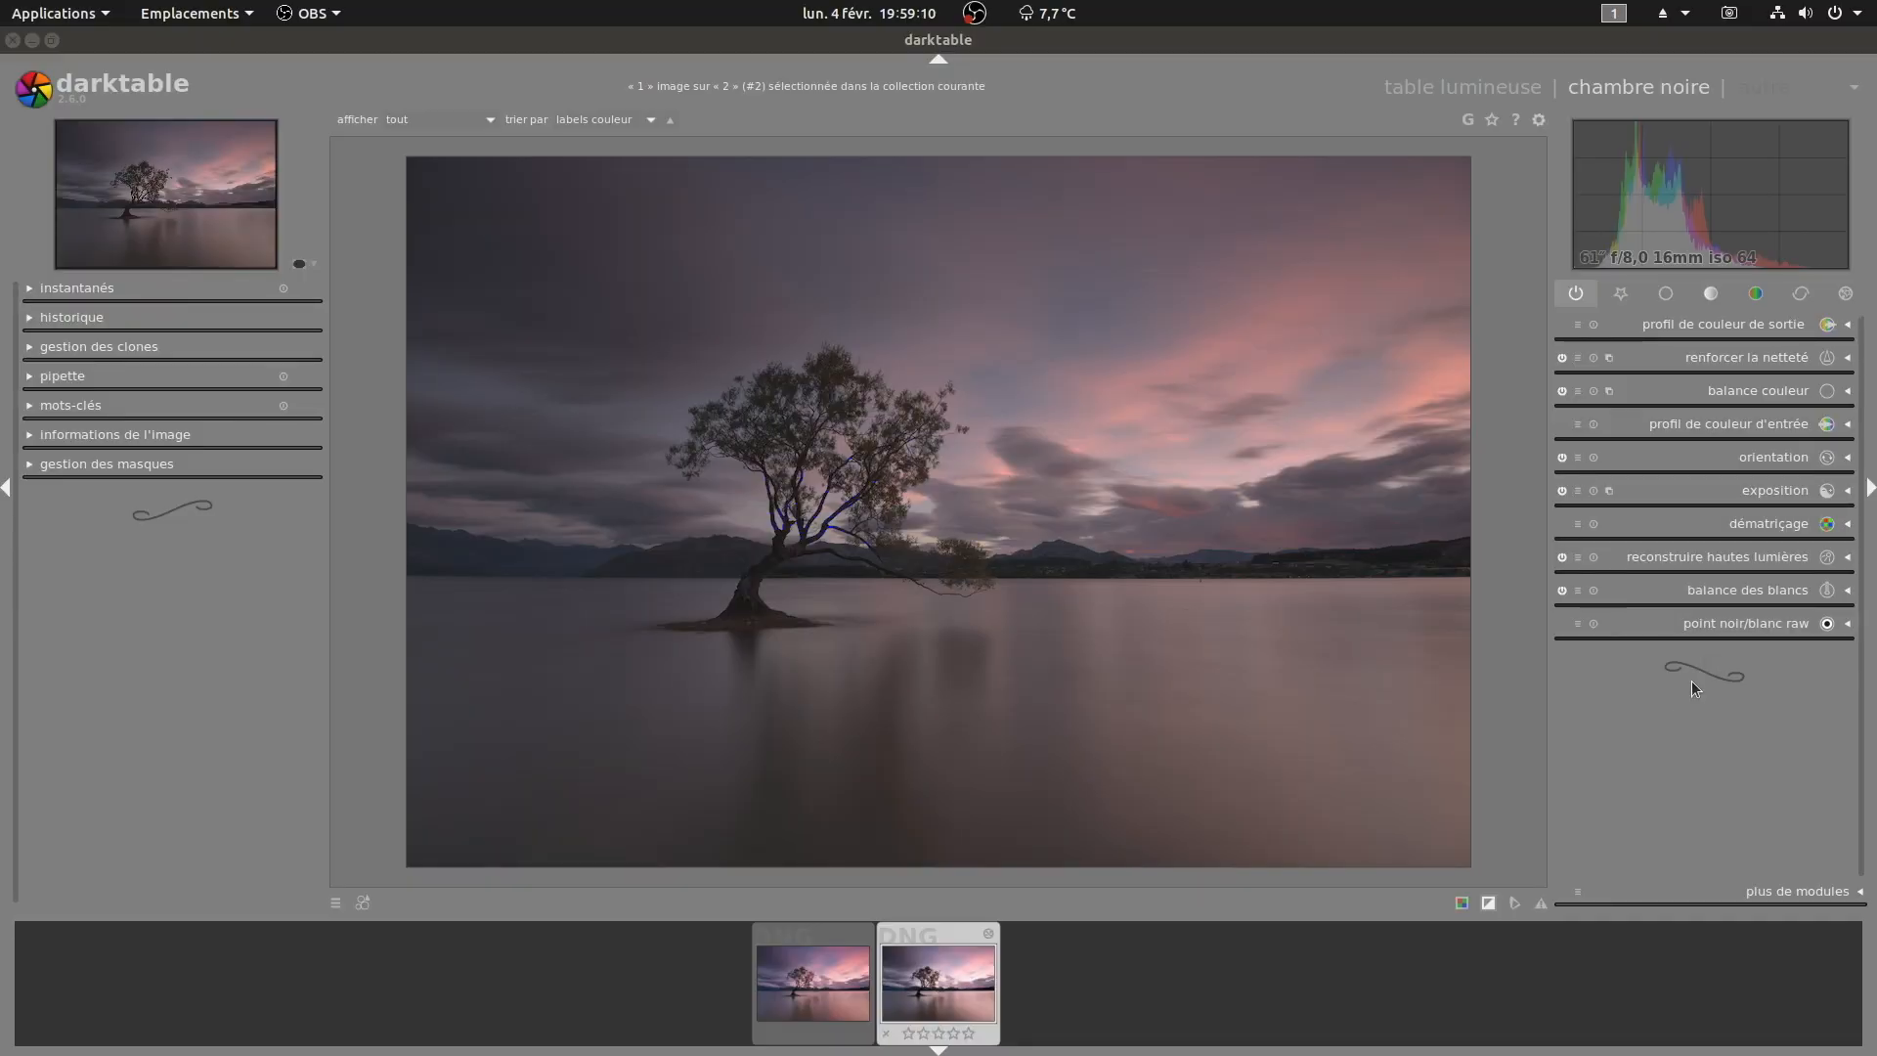
Step: Open the correction module group and inspect the lens correction and chromatic aberration modules
click(1802, 295)
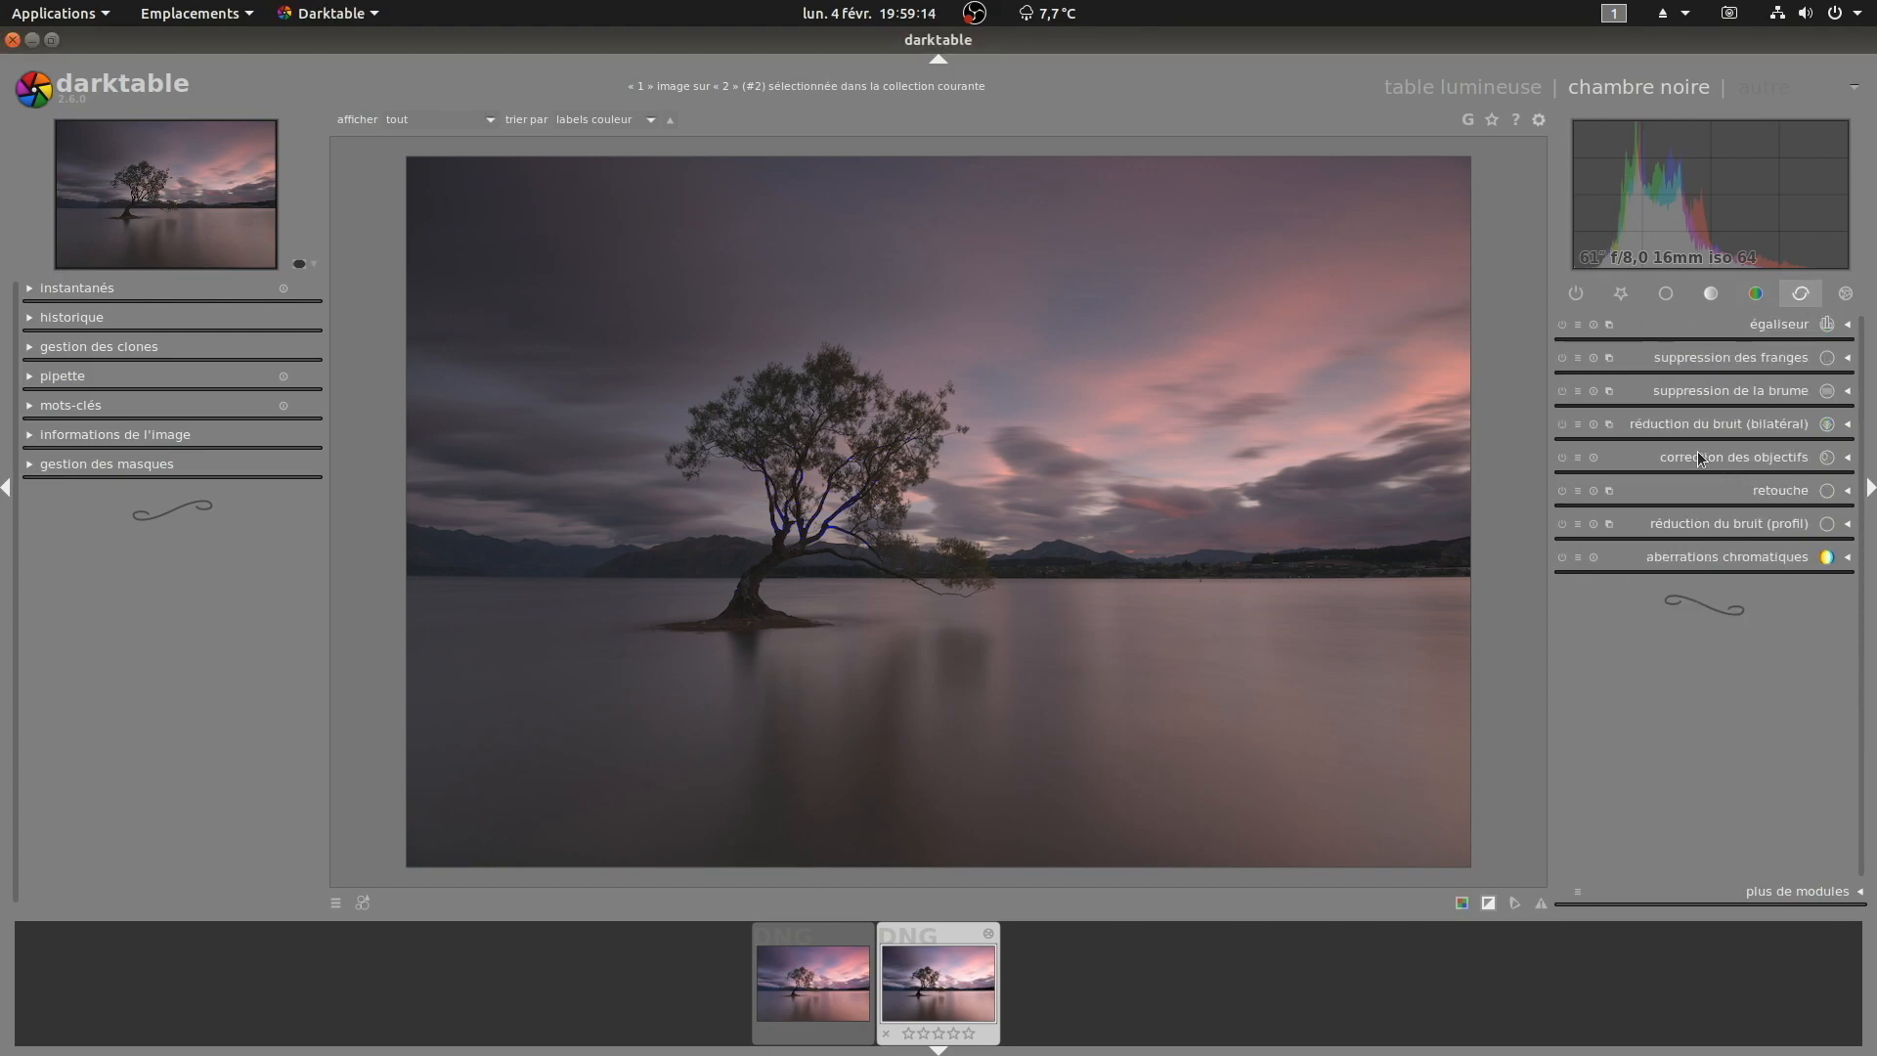
click(1561, 458)
click(1563, 556)
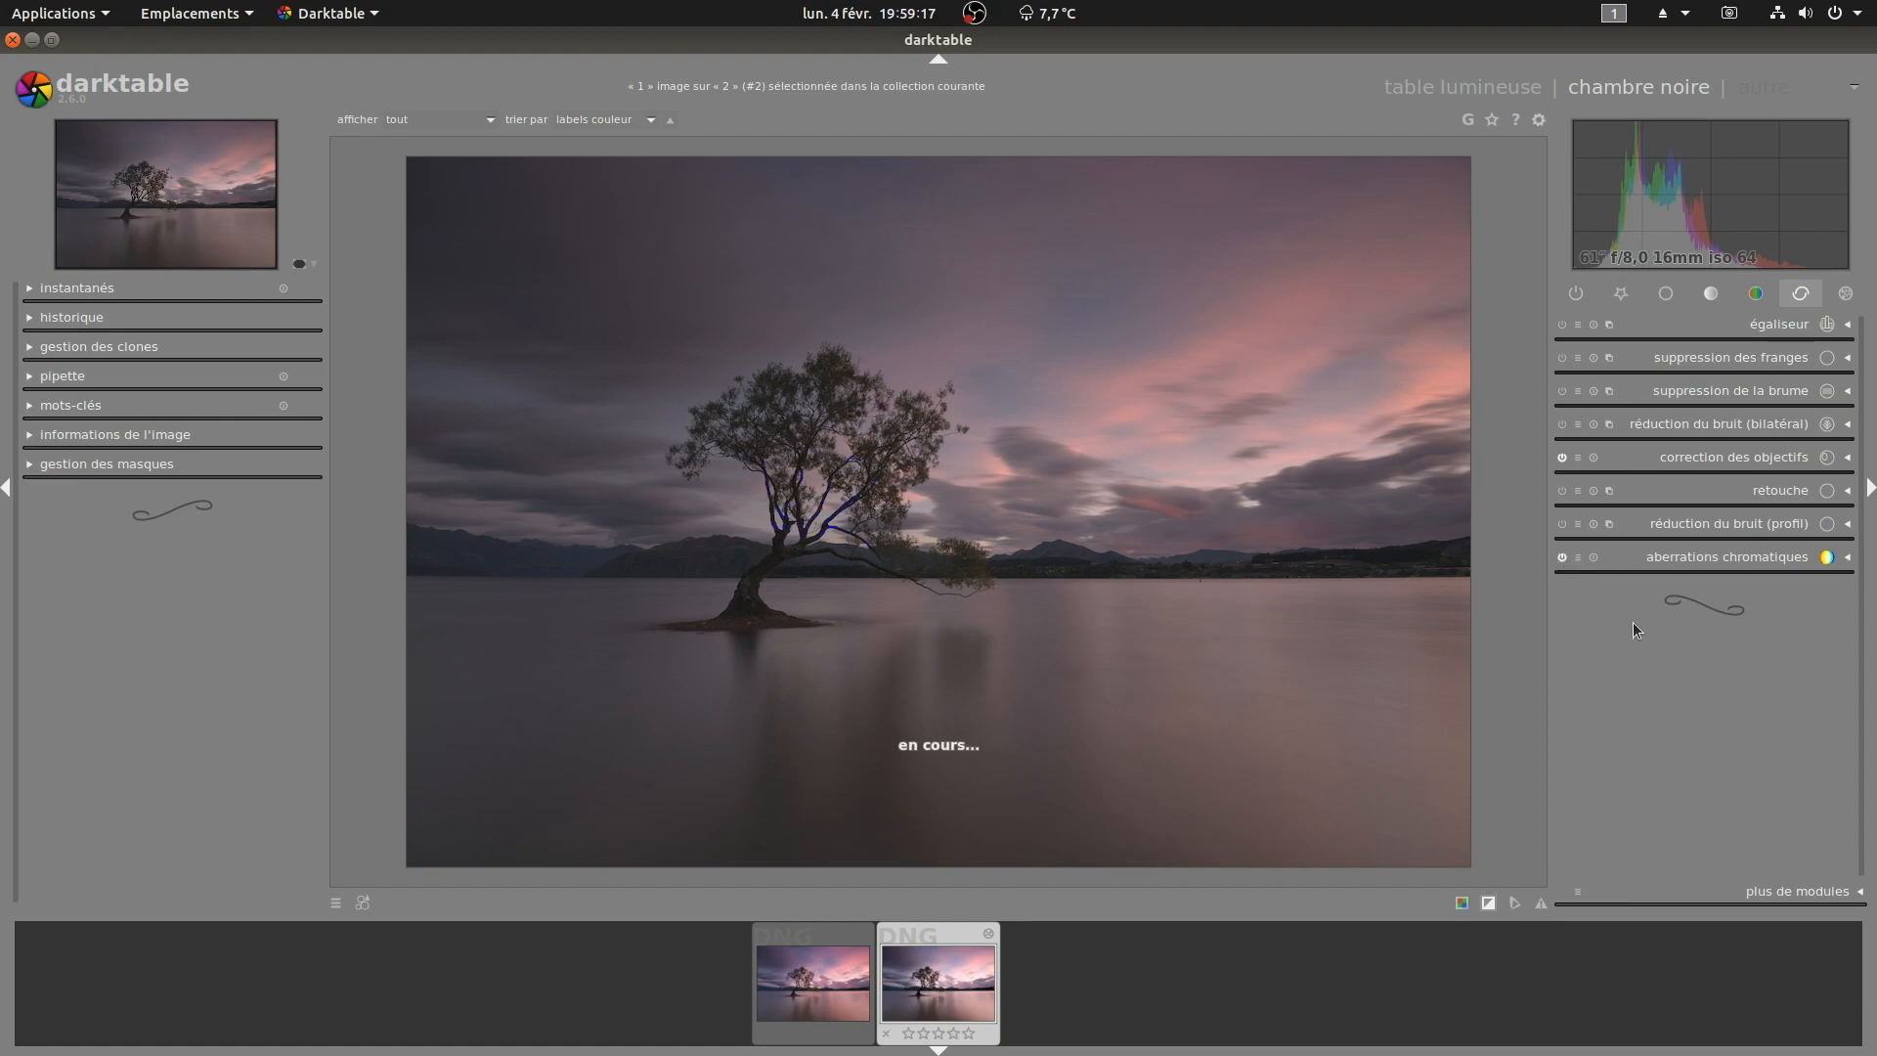
click(1739, 457)
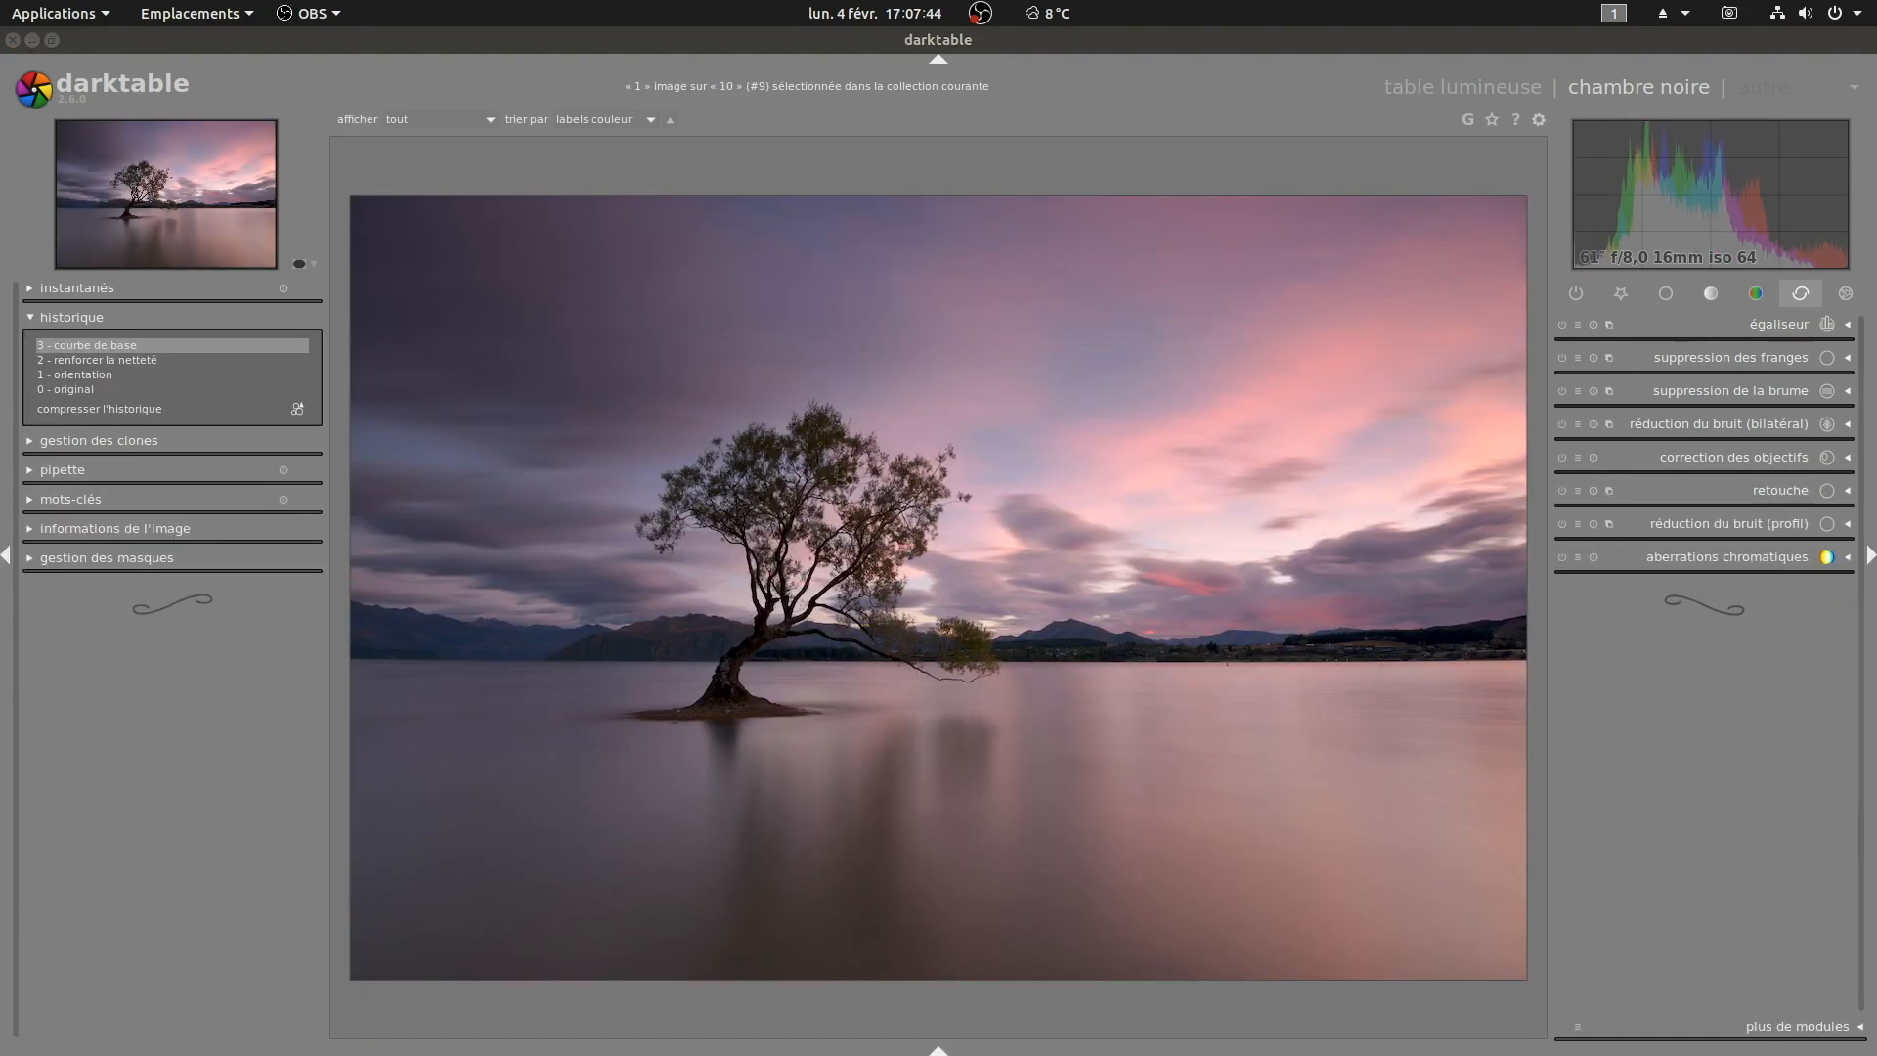
Step: Show the active modules and toggle the base curve module on and off to compare, leaving it disabled
click(1580, 291)
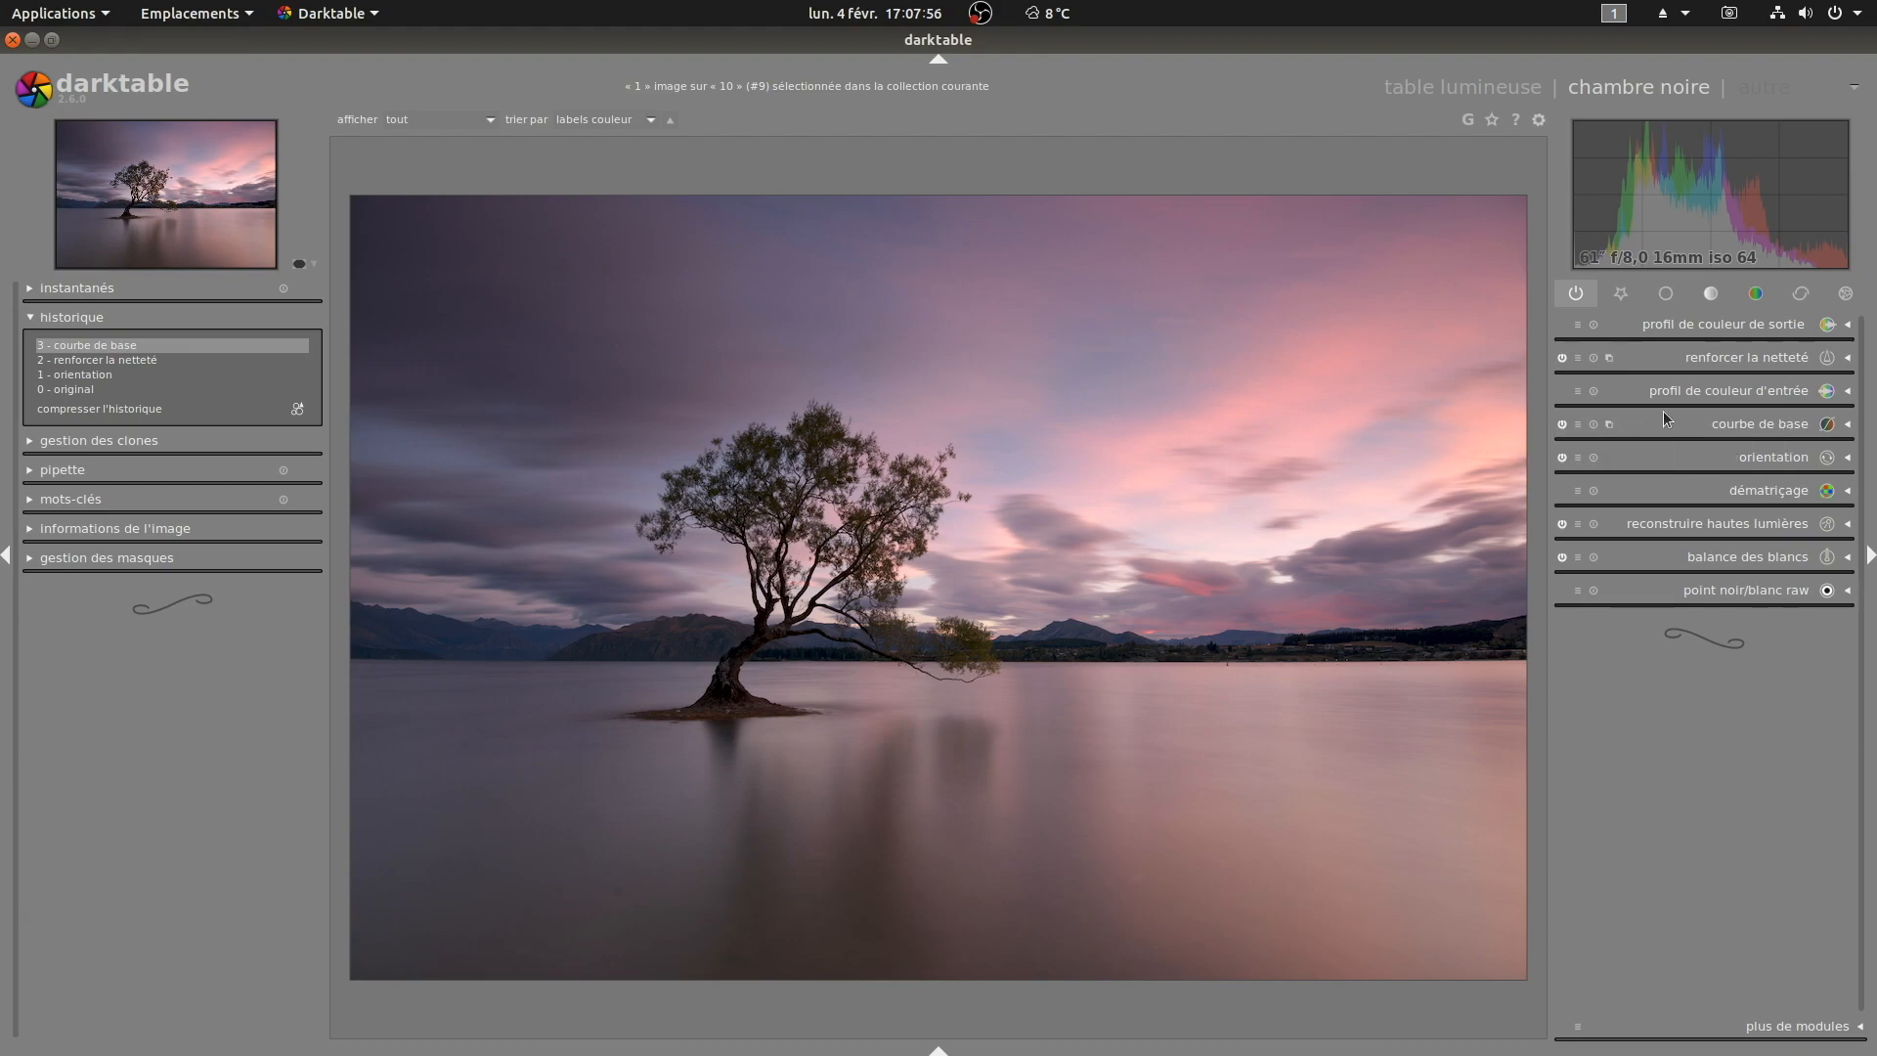
click(1713, 427)
click(1772, 367)
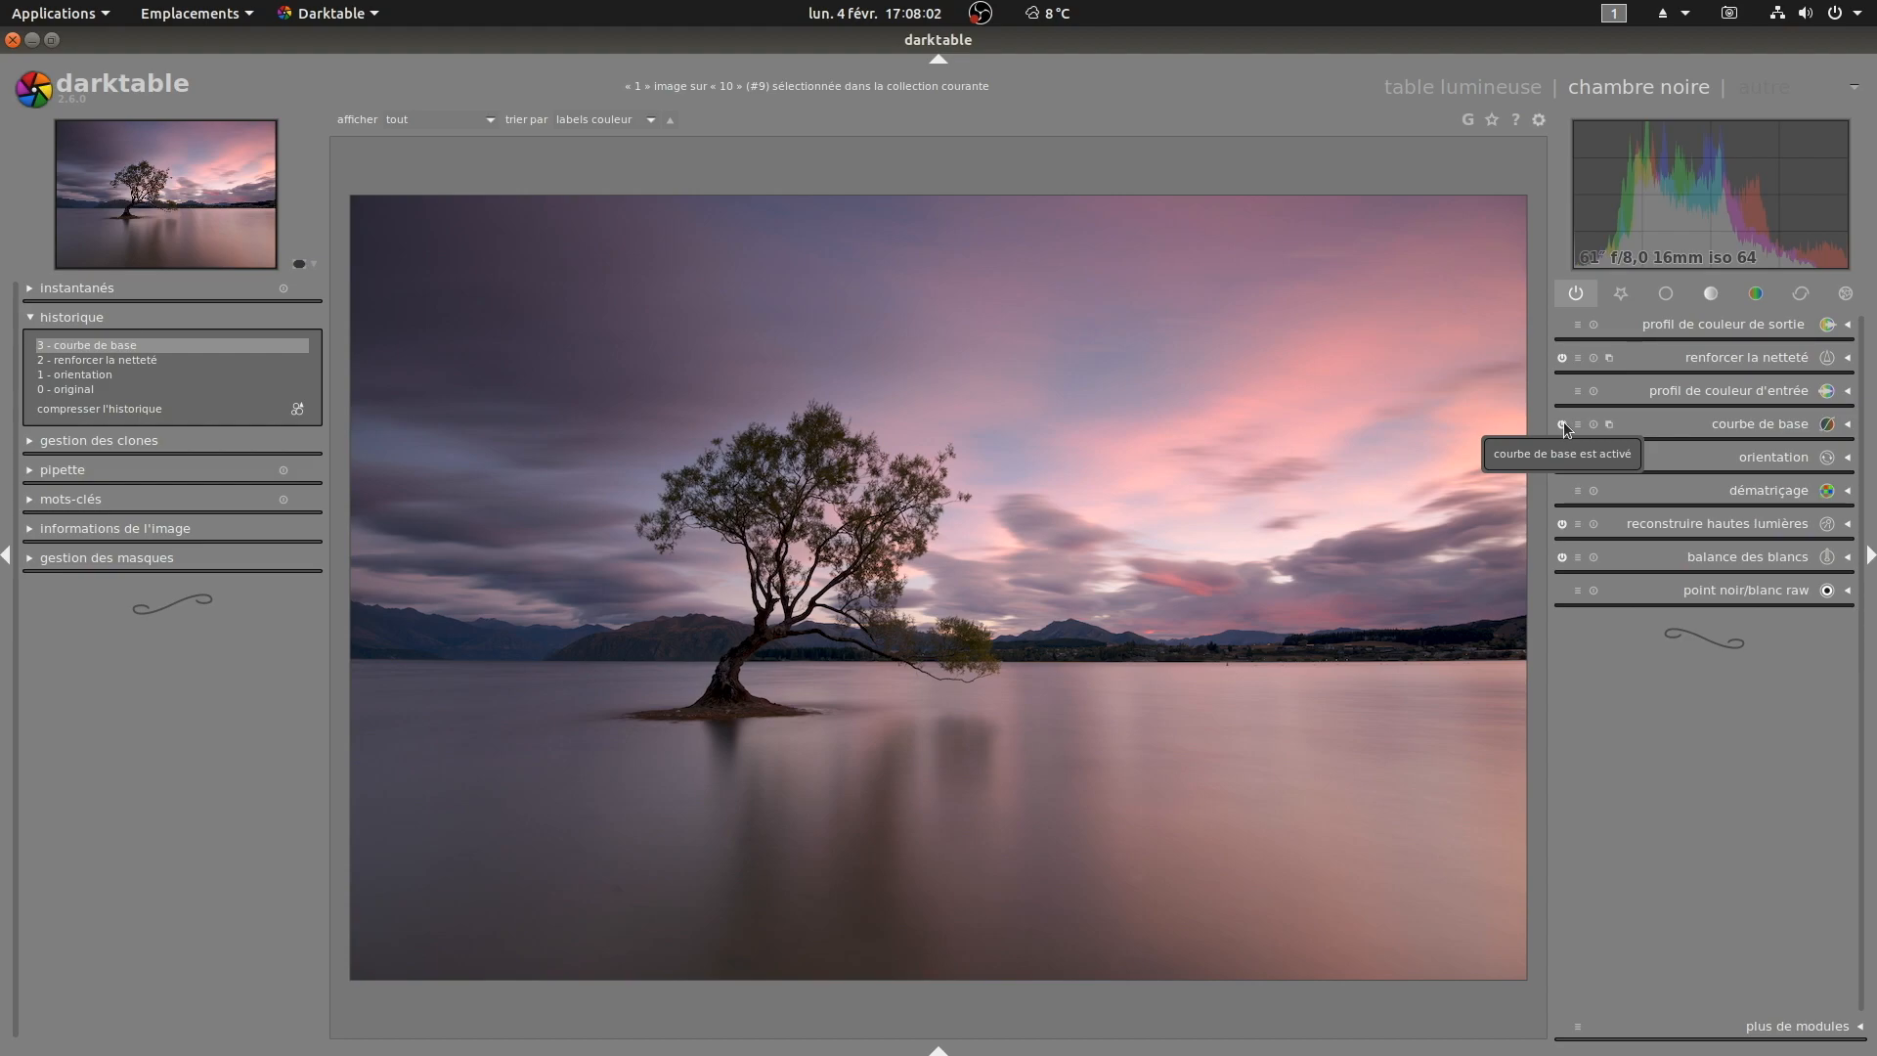
click(1561, 424)
click(1562, 424)
click(1562, 423)
click(1563, 422)
click(1563, 422)
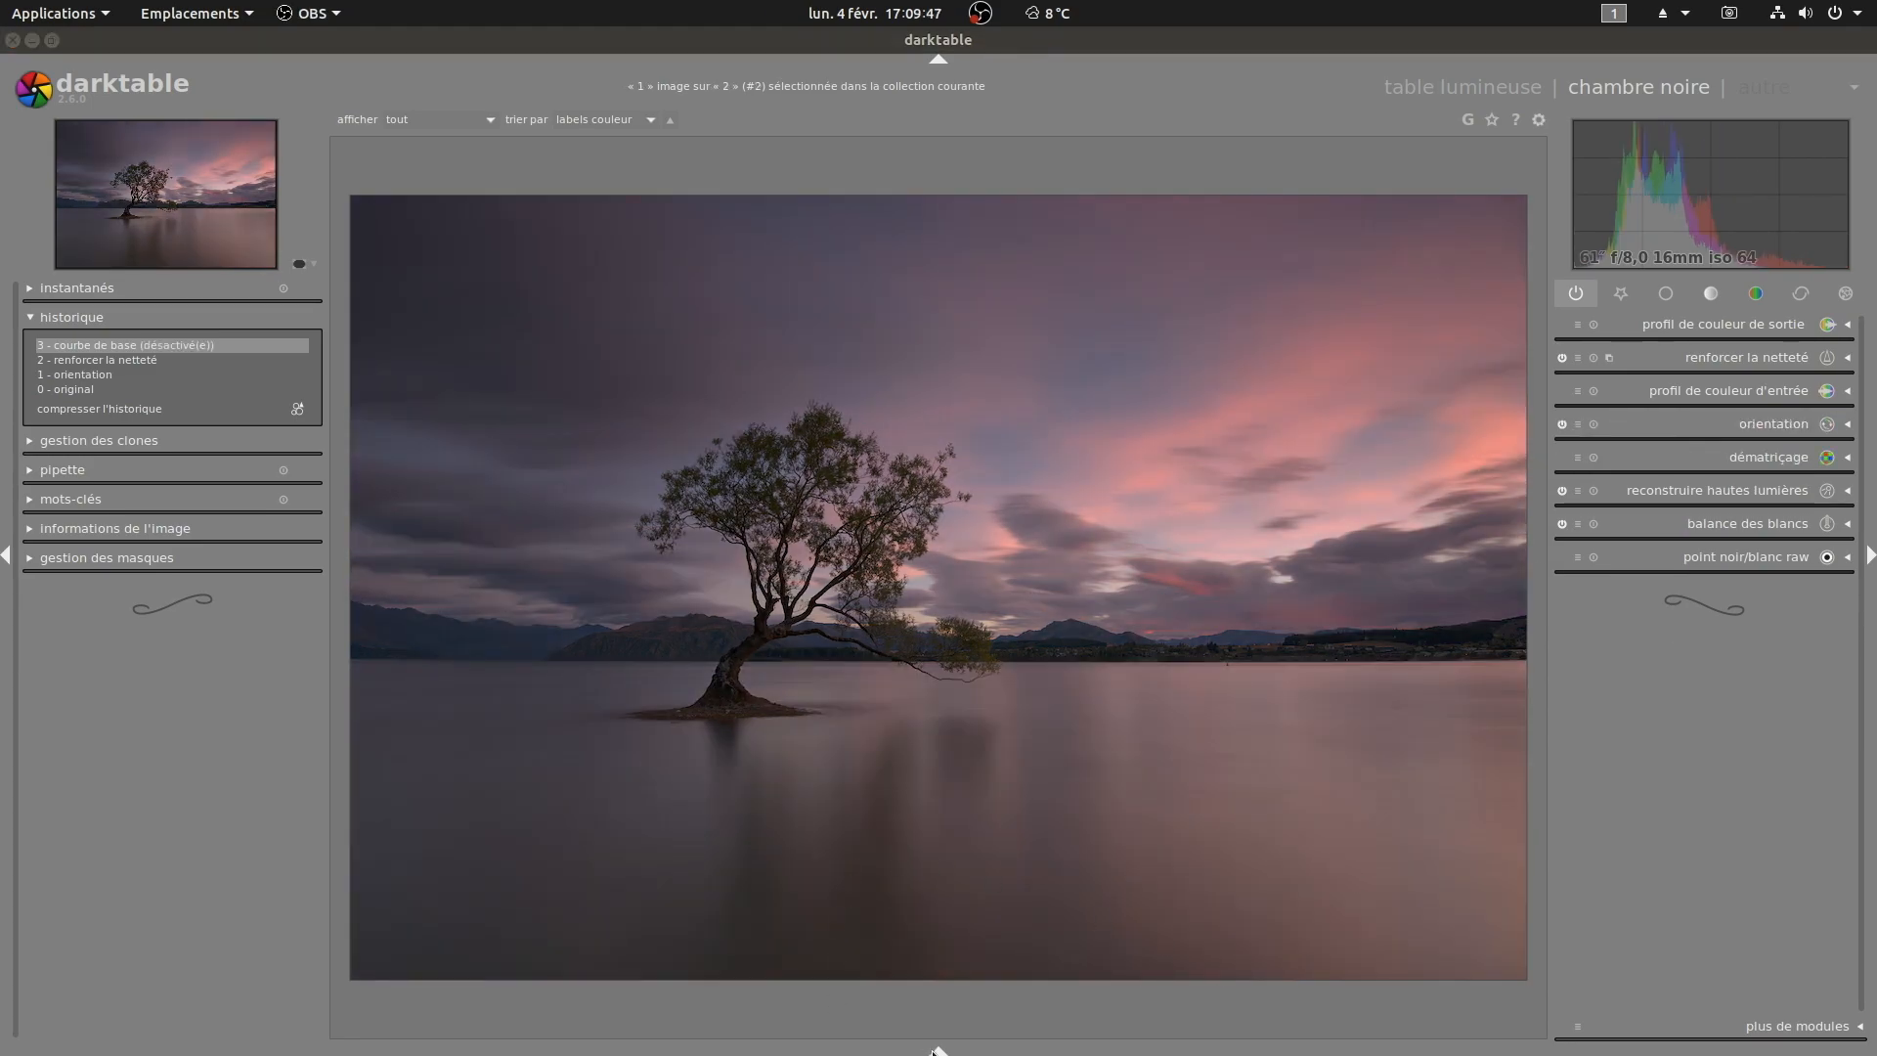
Step: Reset the exposure on the histogram, then raise exposure and black level by dragging on the histogram
click(936, 1050)
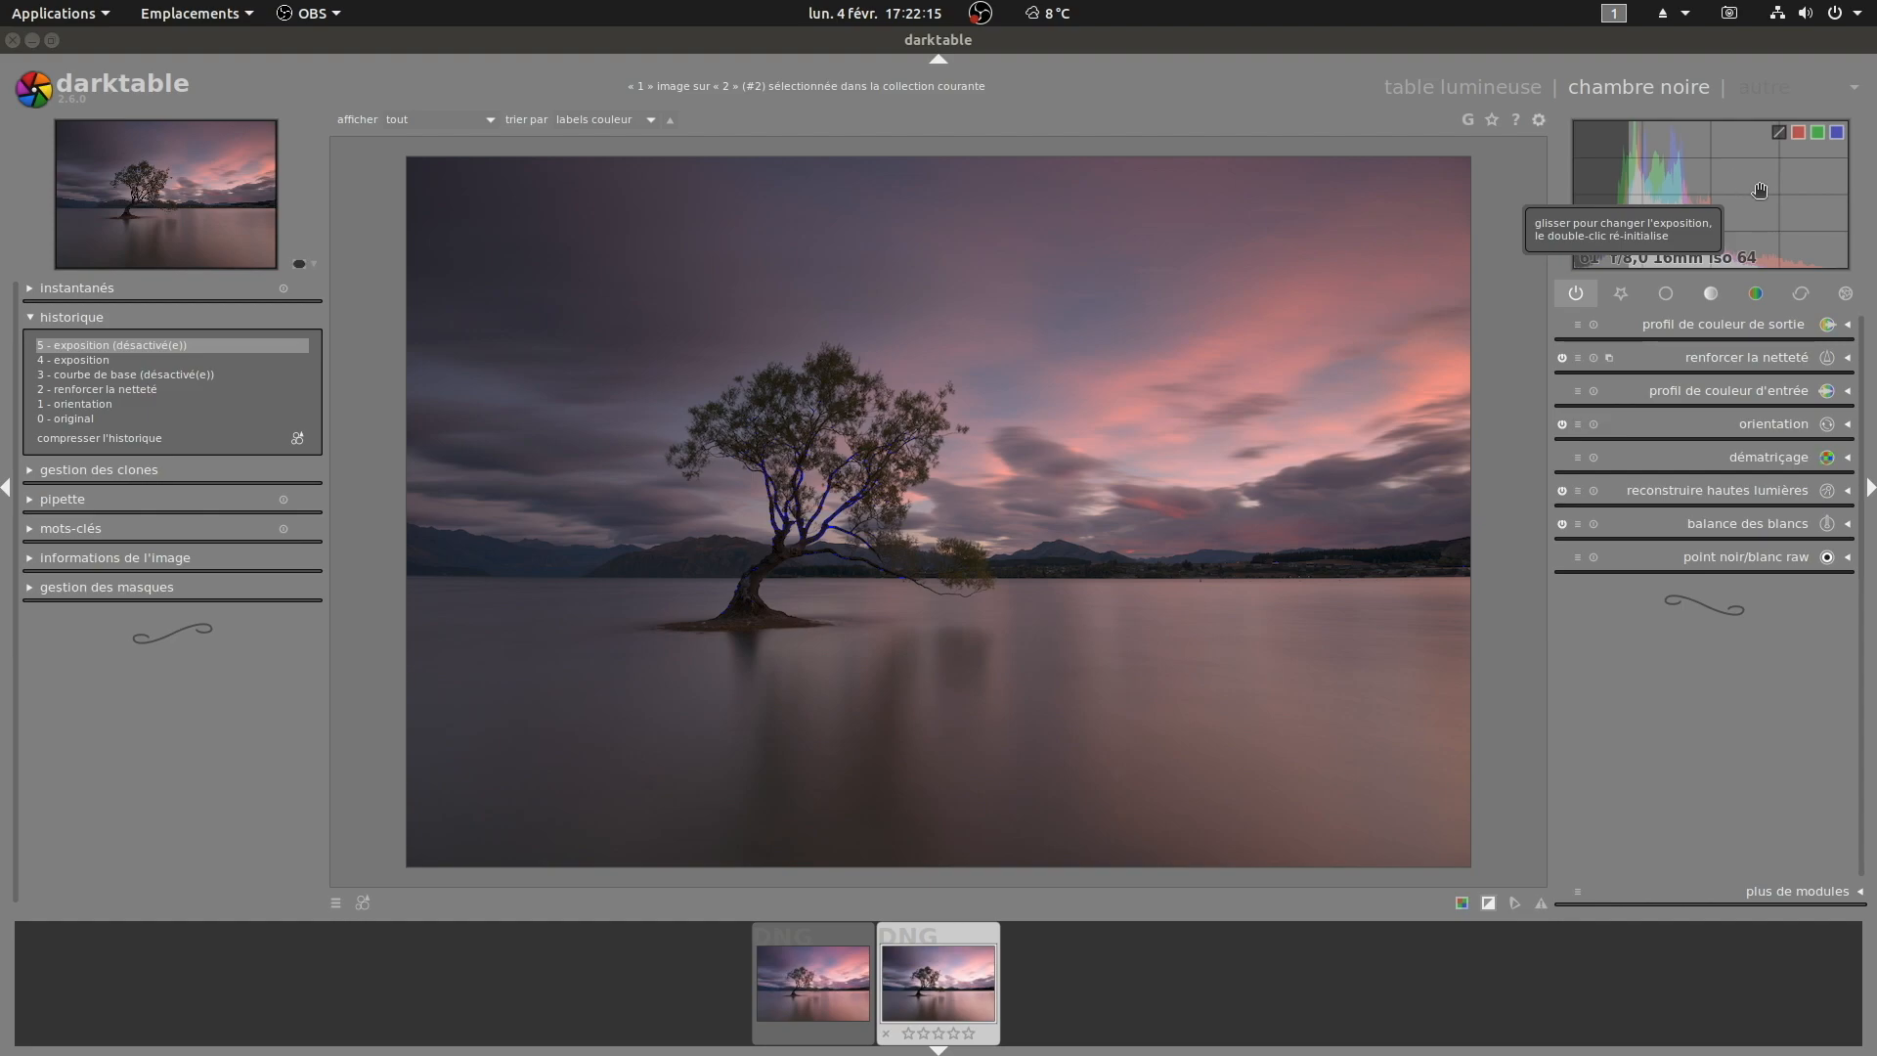
double_click(1787, 196)
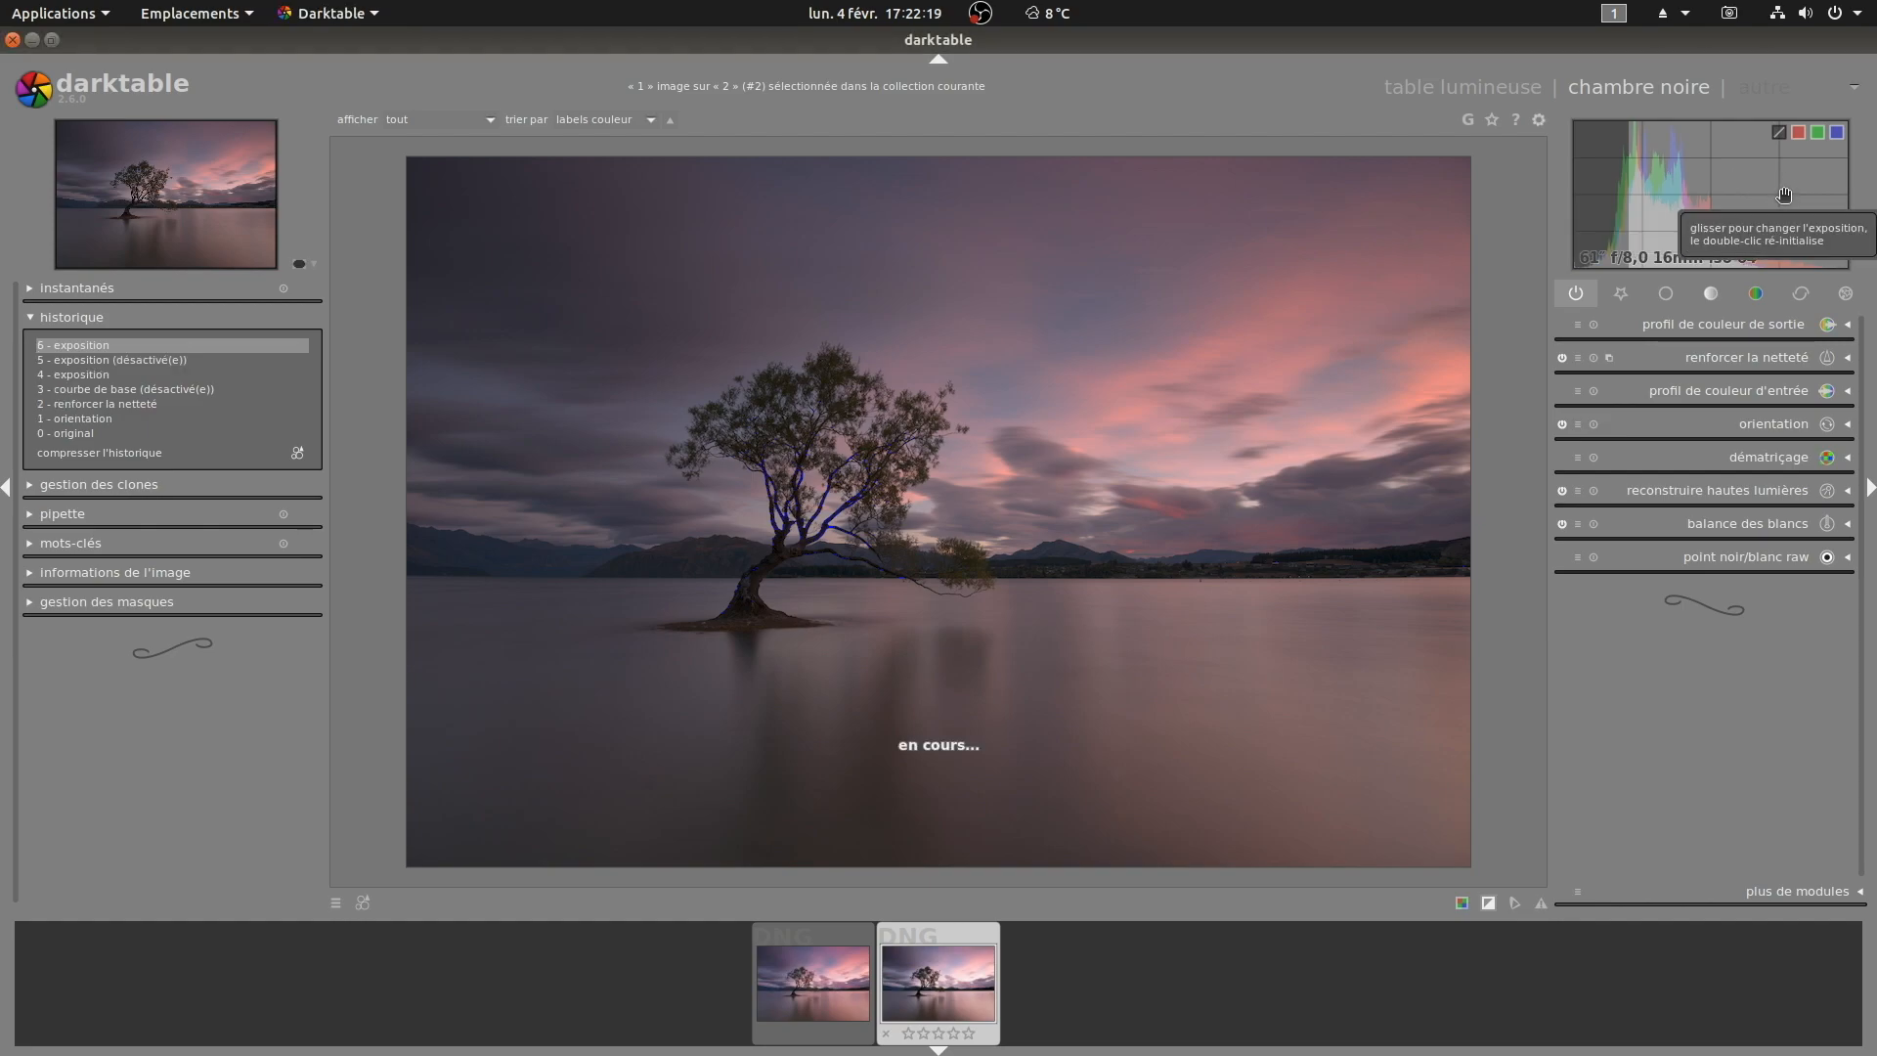
drag(1741, 187, 1805, 187)
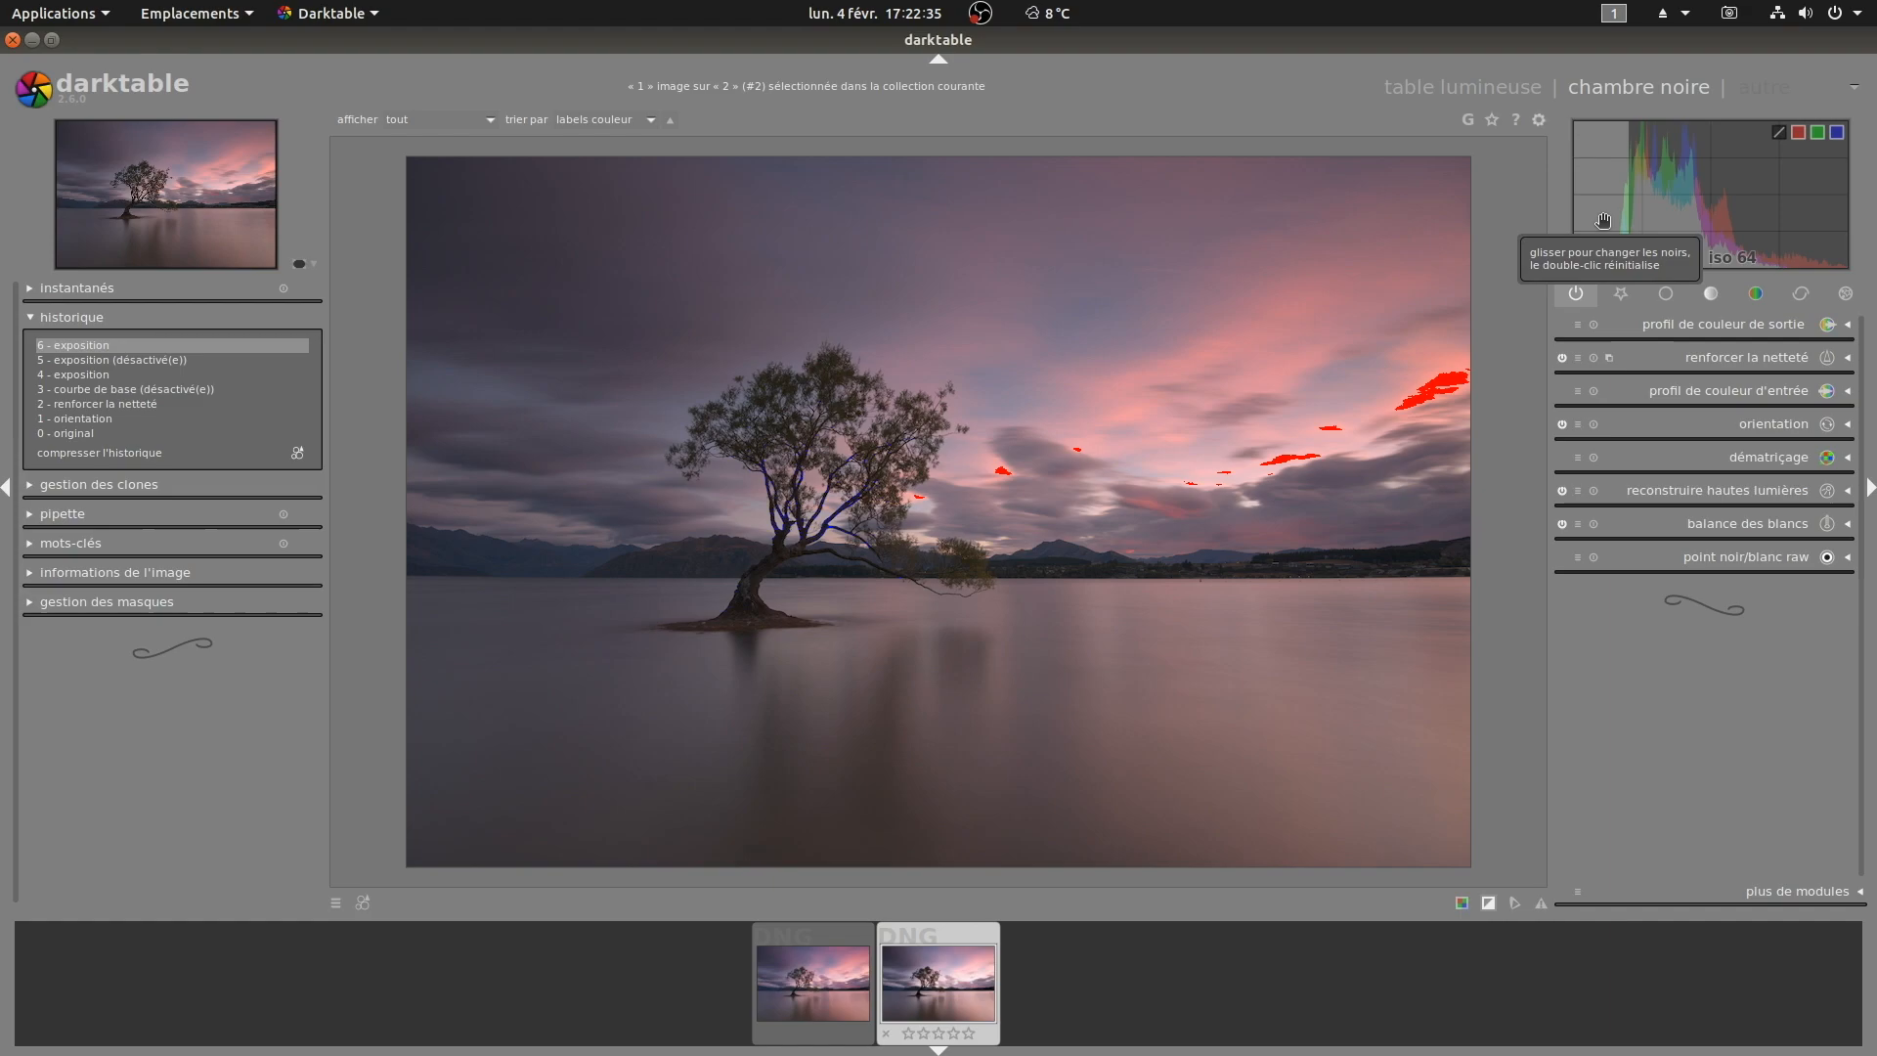
drag(1586, 213, 1607, 205)
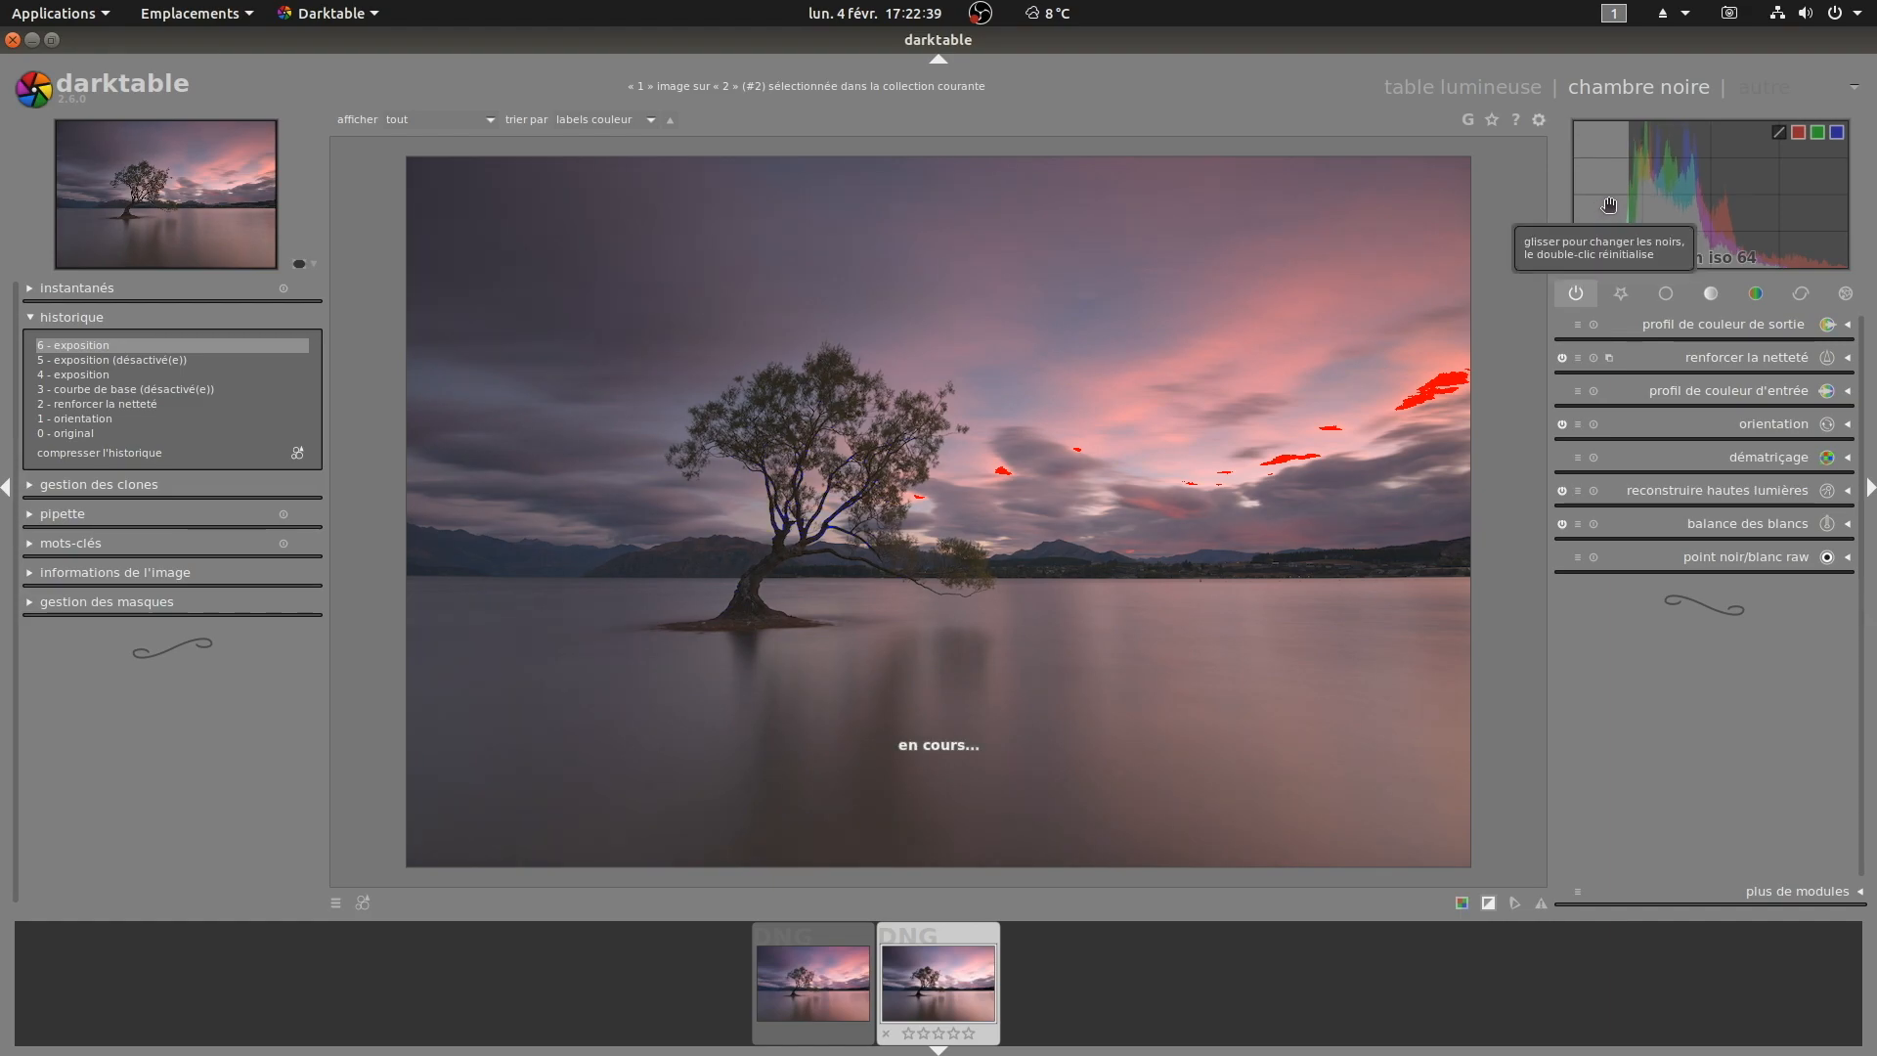
drag(1779, 204, 1777, 204)
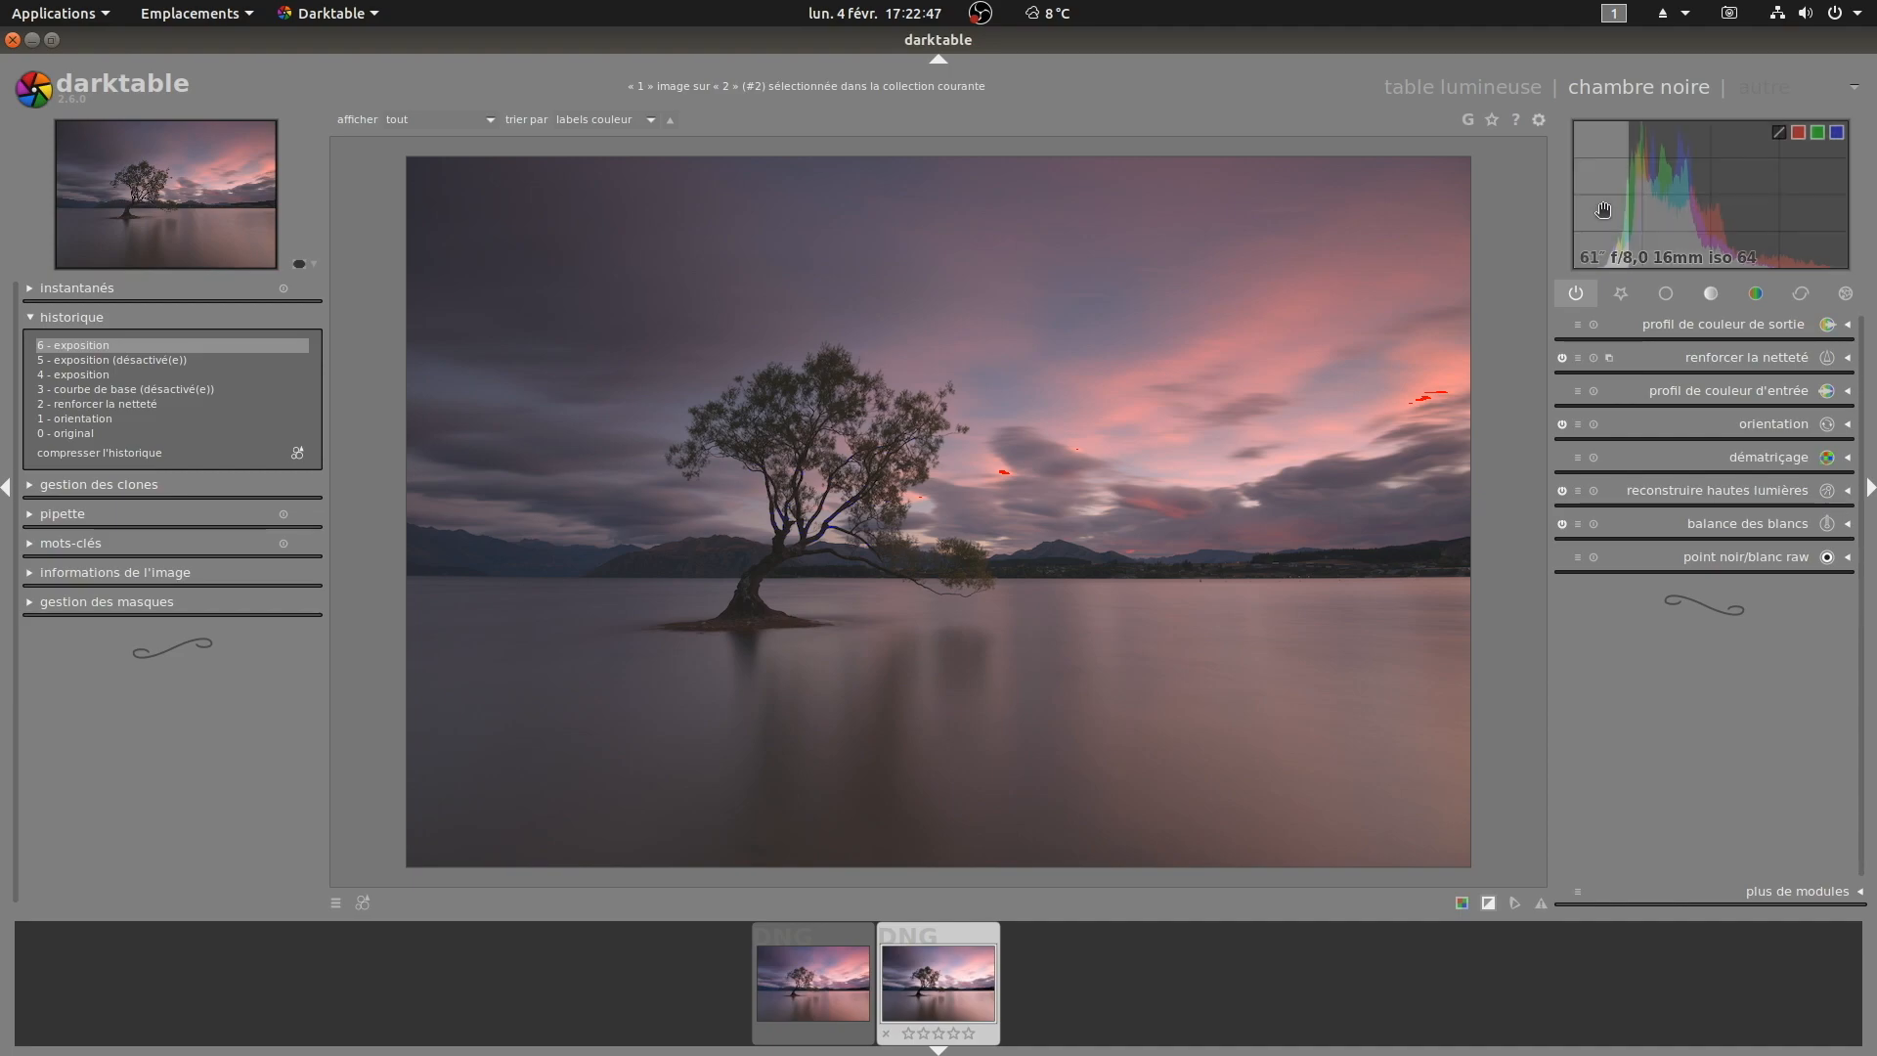
Step: Raise exposure again on the histogram, then reset both exposure and black level
drag(1702, 203, 1738, 186)
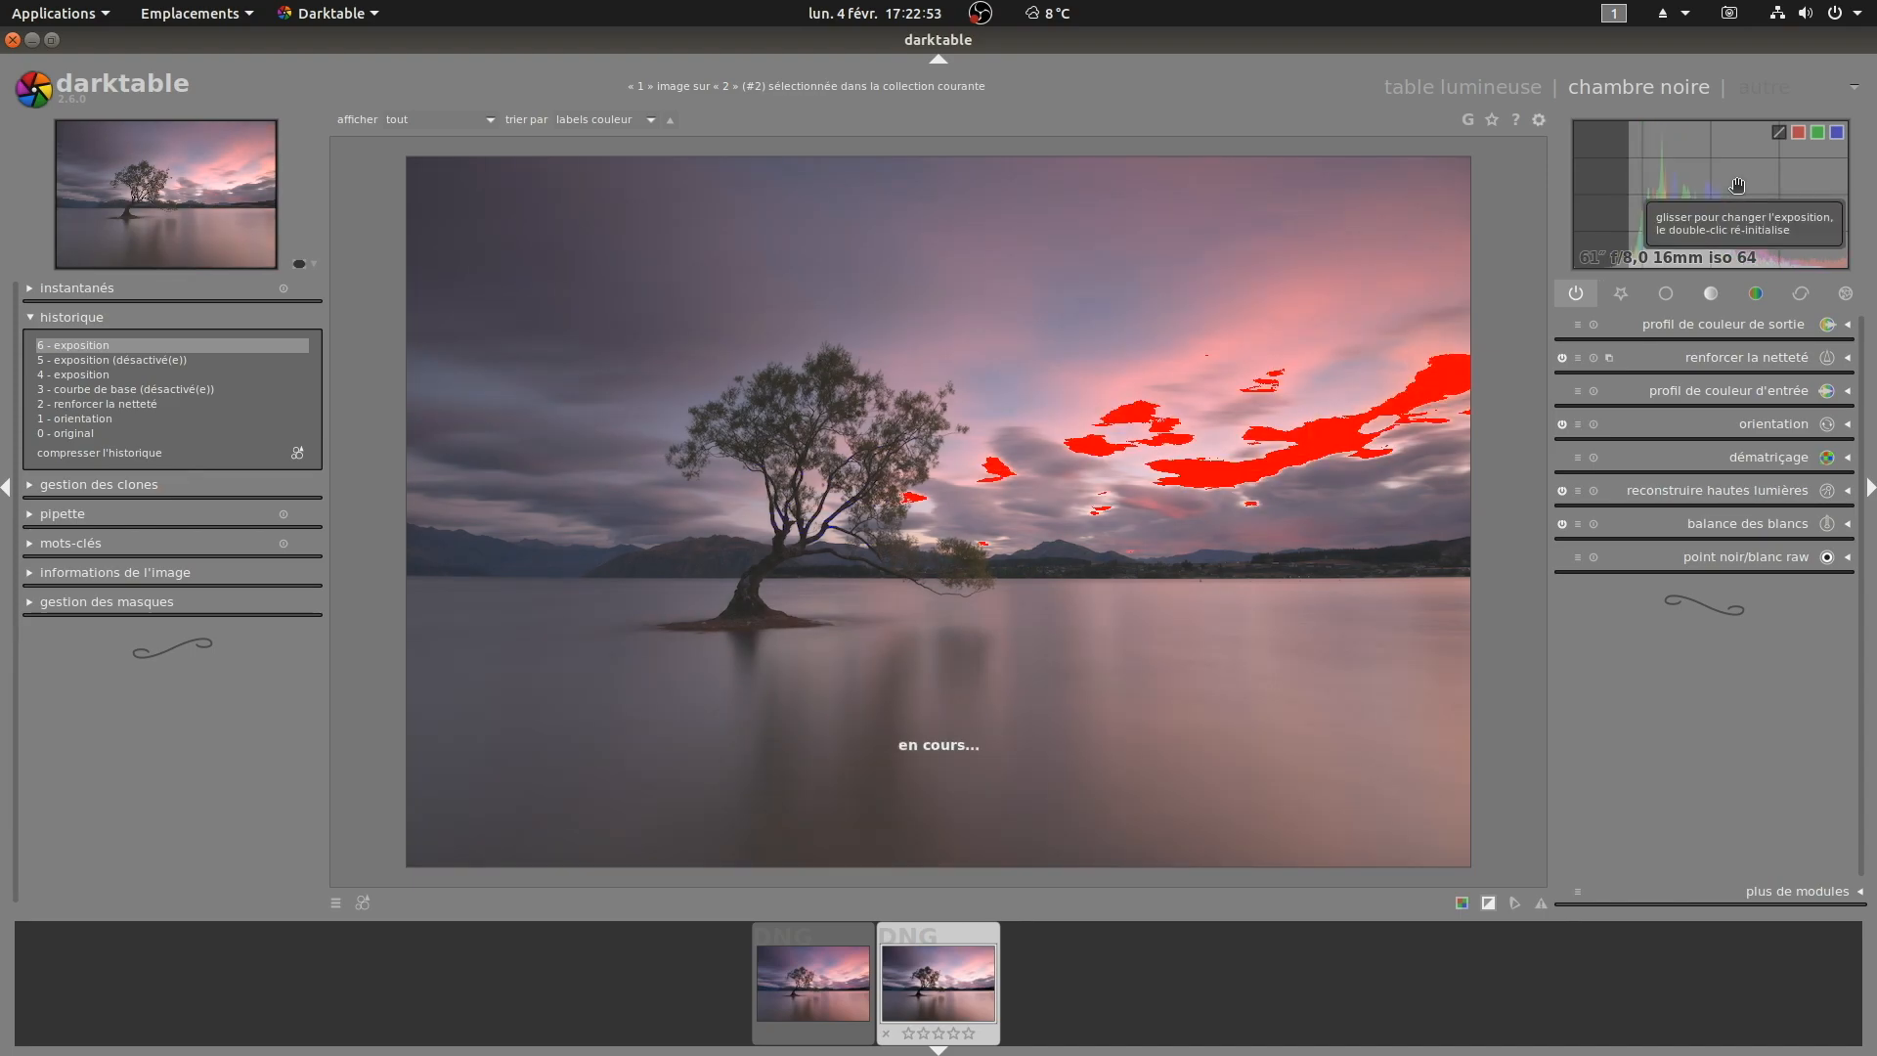
double_click(1737, 186)
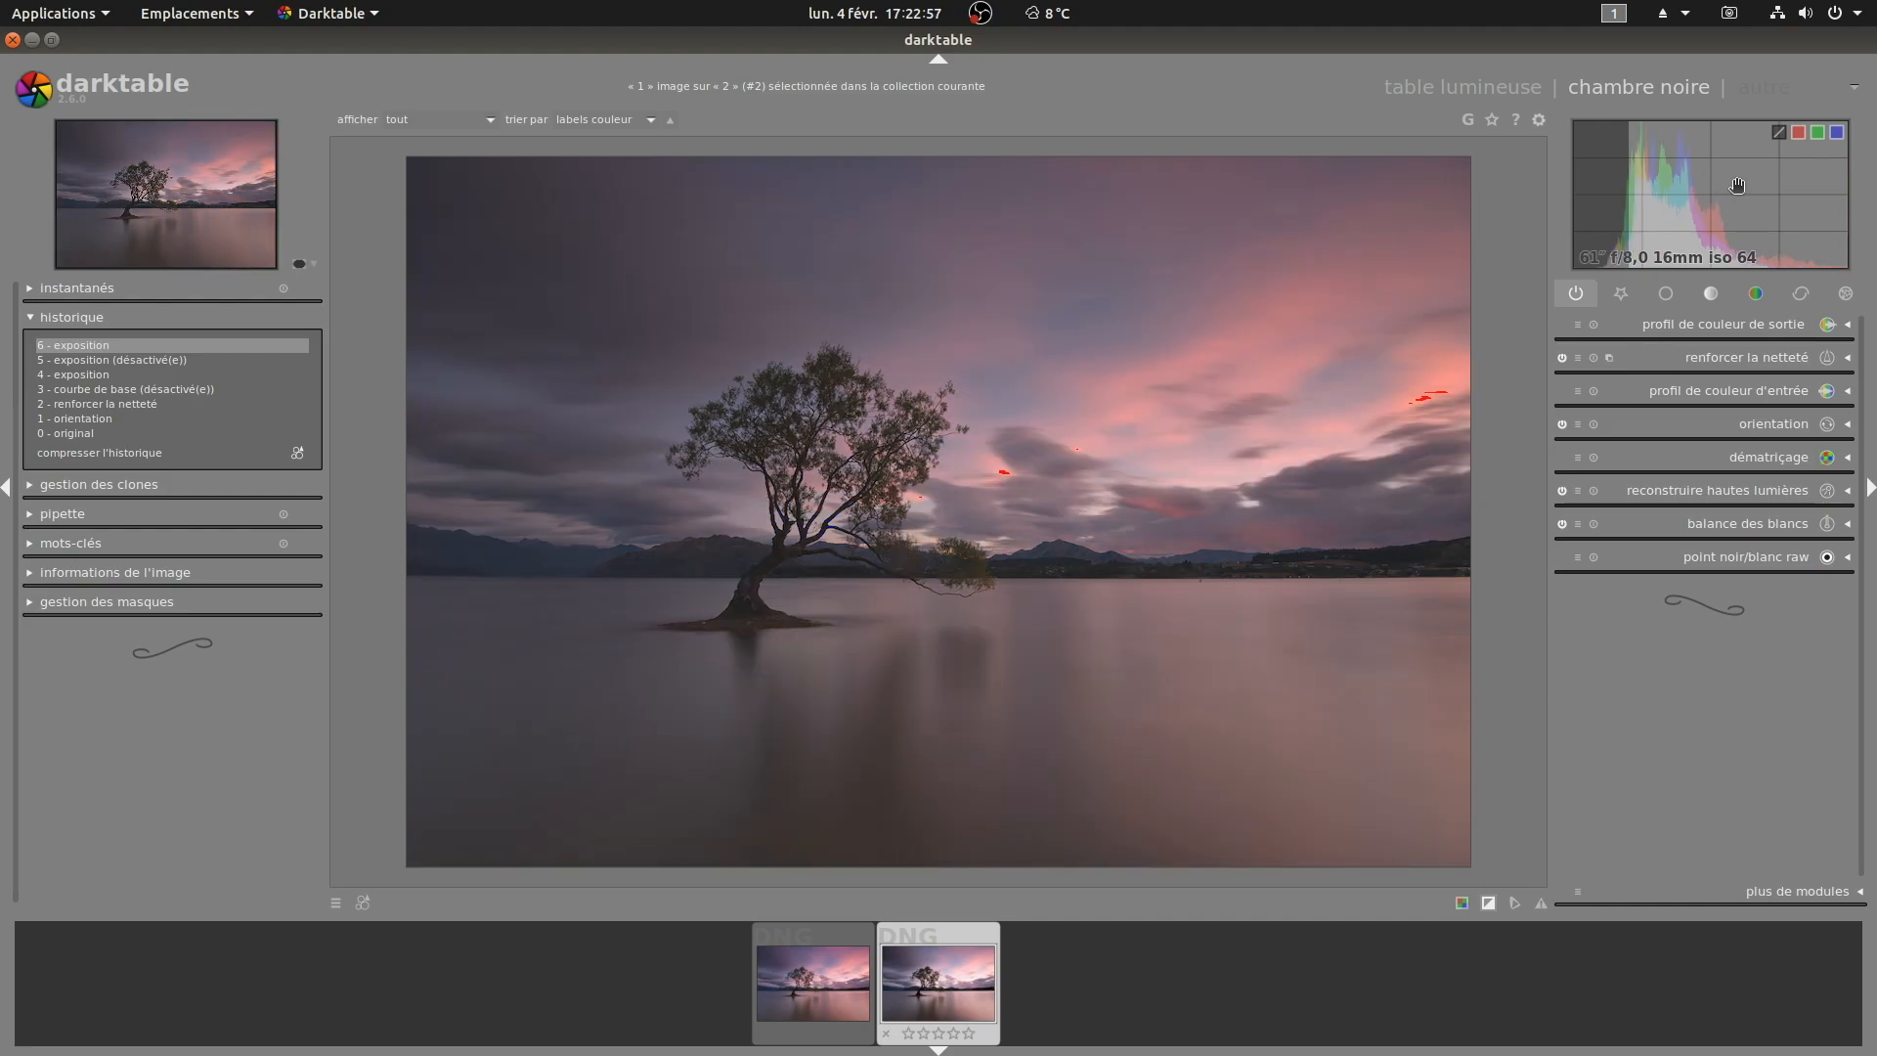
scroll(1738, 186, down, 1)
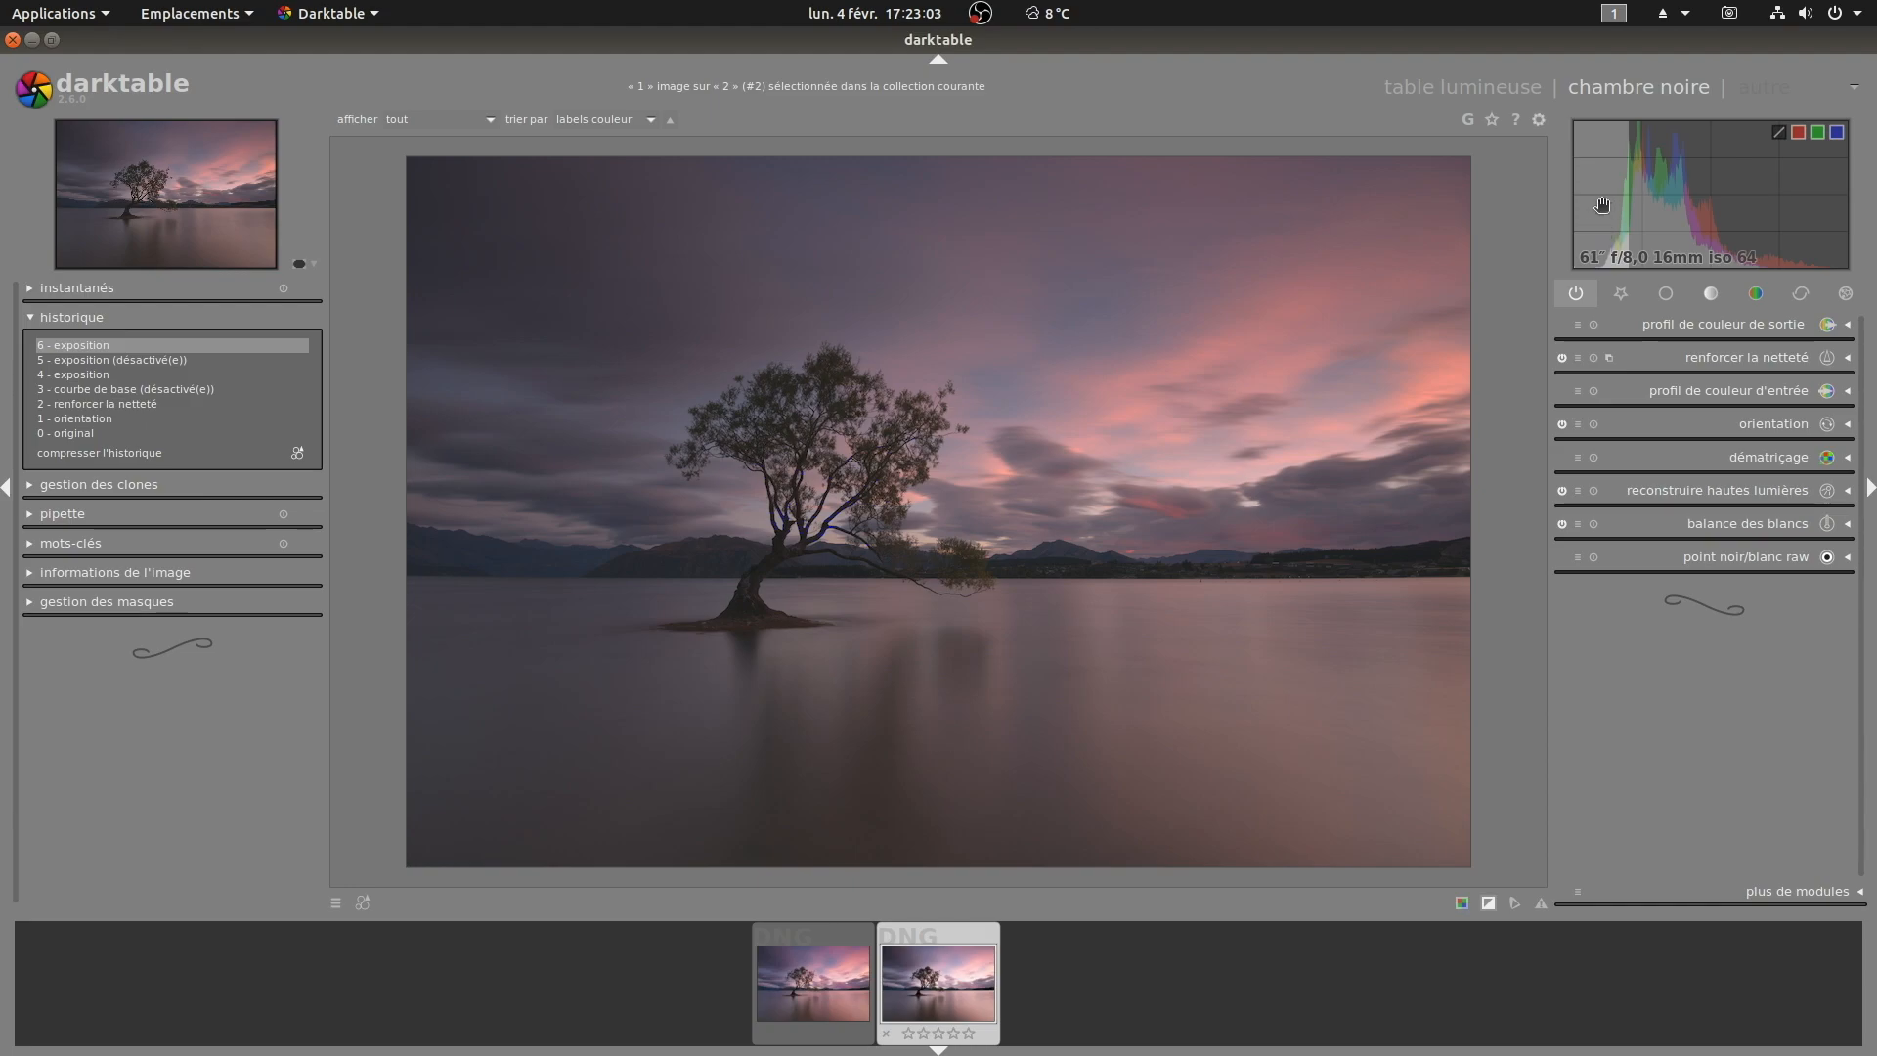
double_click(1602, 205)
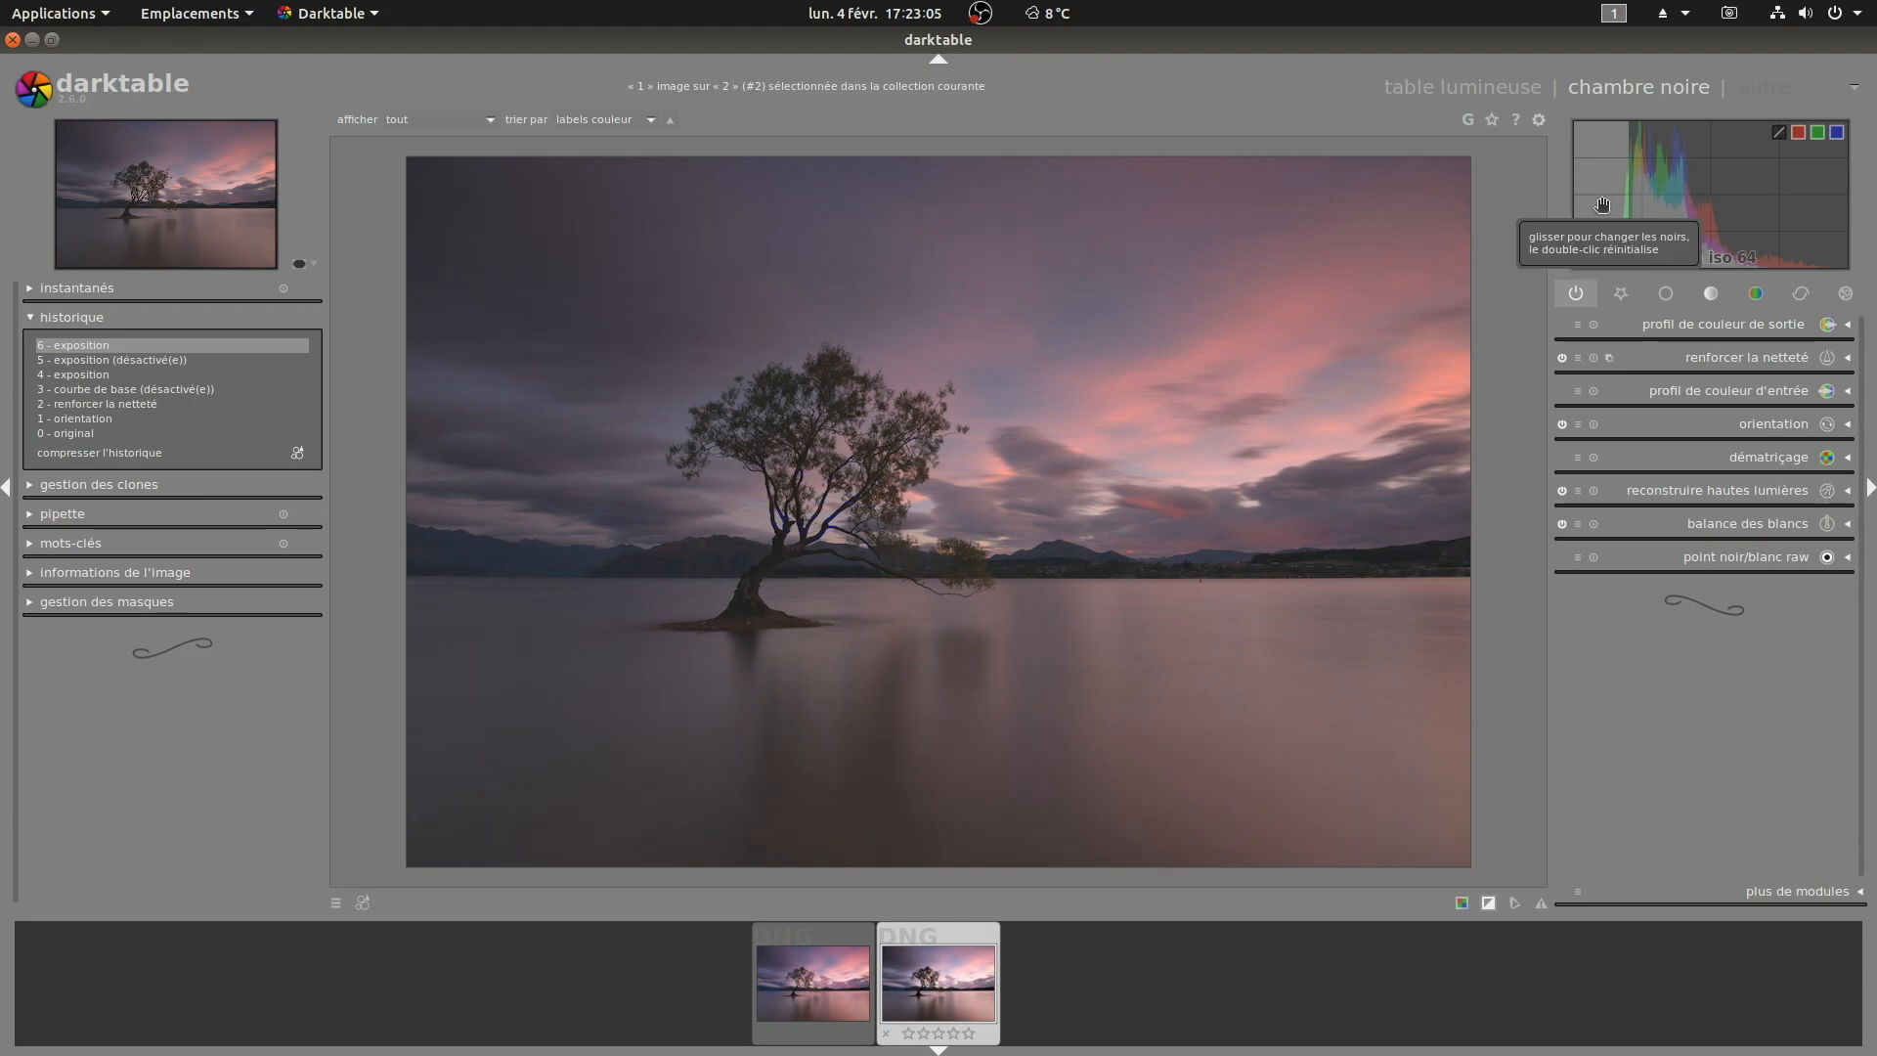
Step: Zoom the preview to 100% and pan around the tree to inspect detail, then return to the fitted view
click(311, 266)
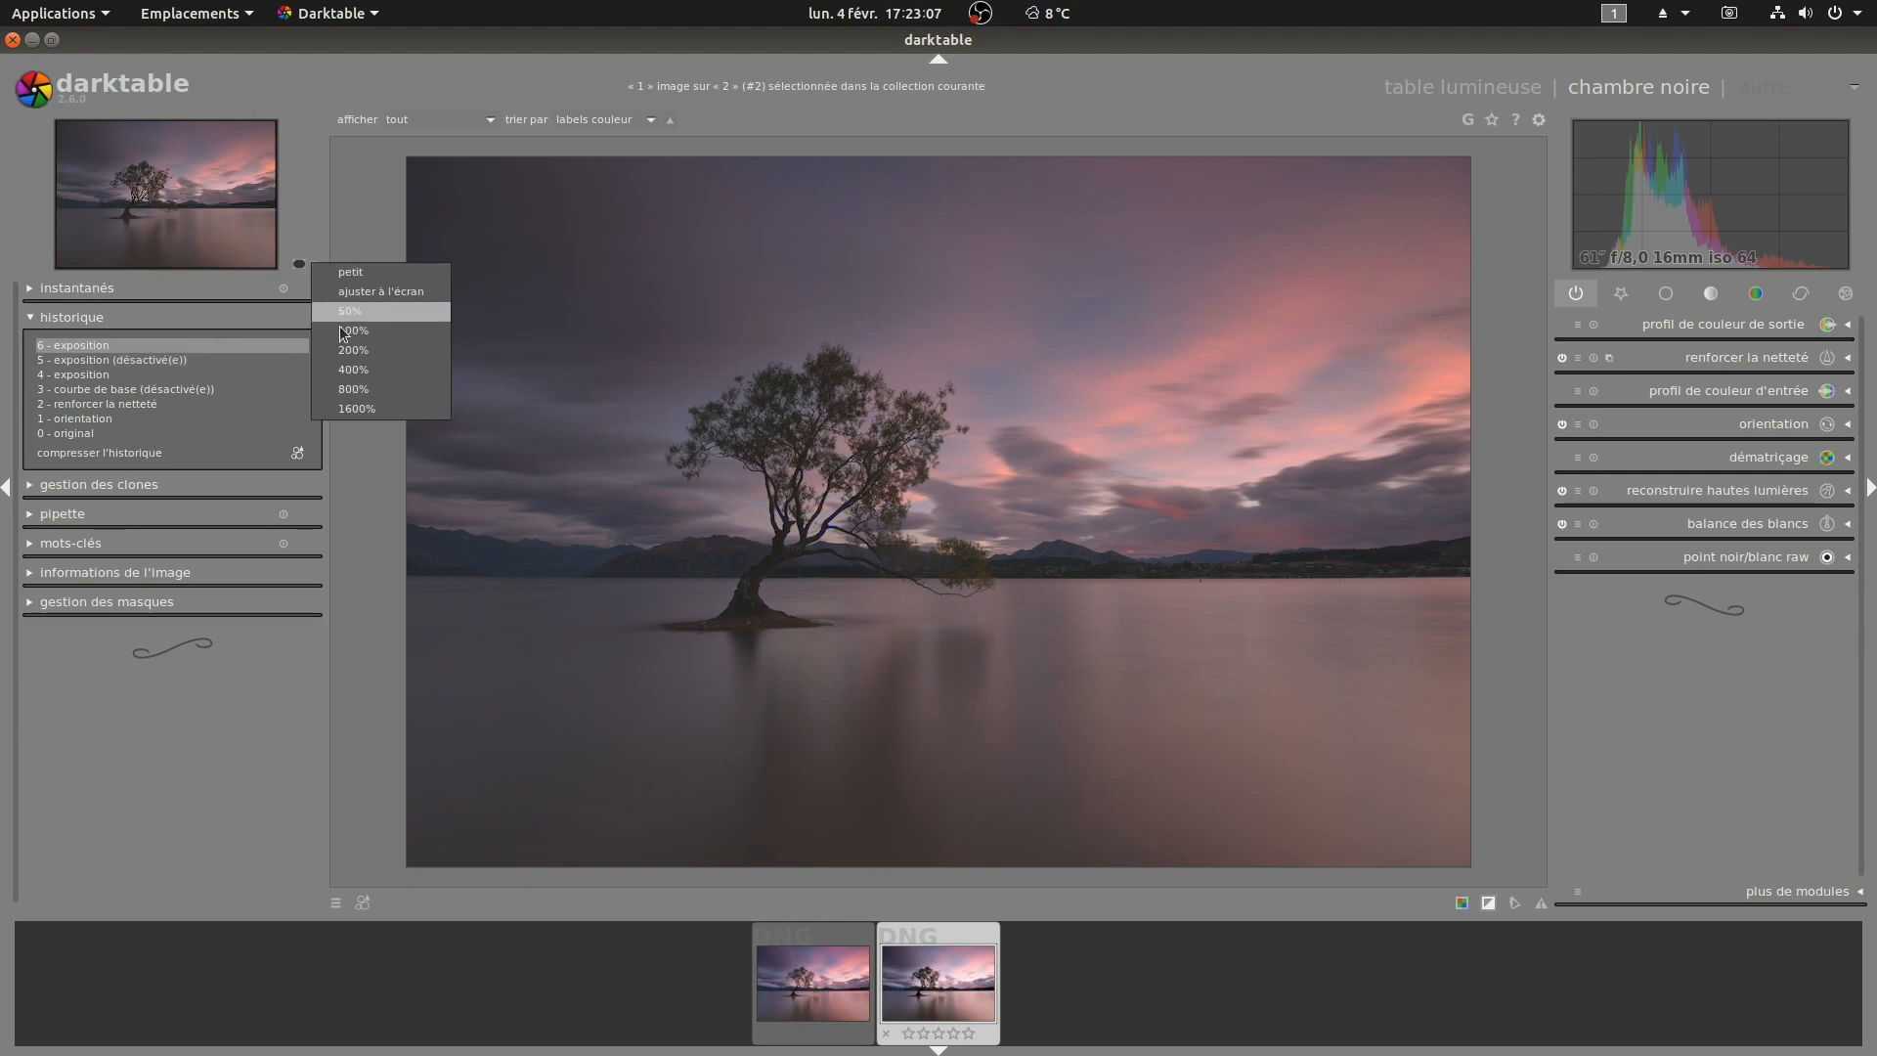
click(337, 332)
drag(1411, 273, 1089, 453)
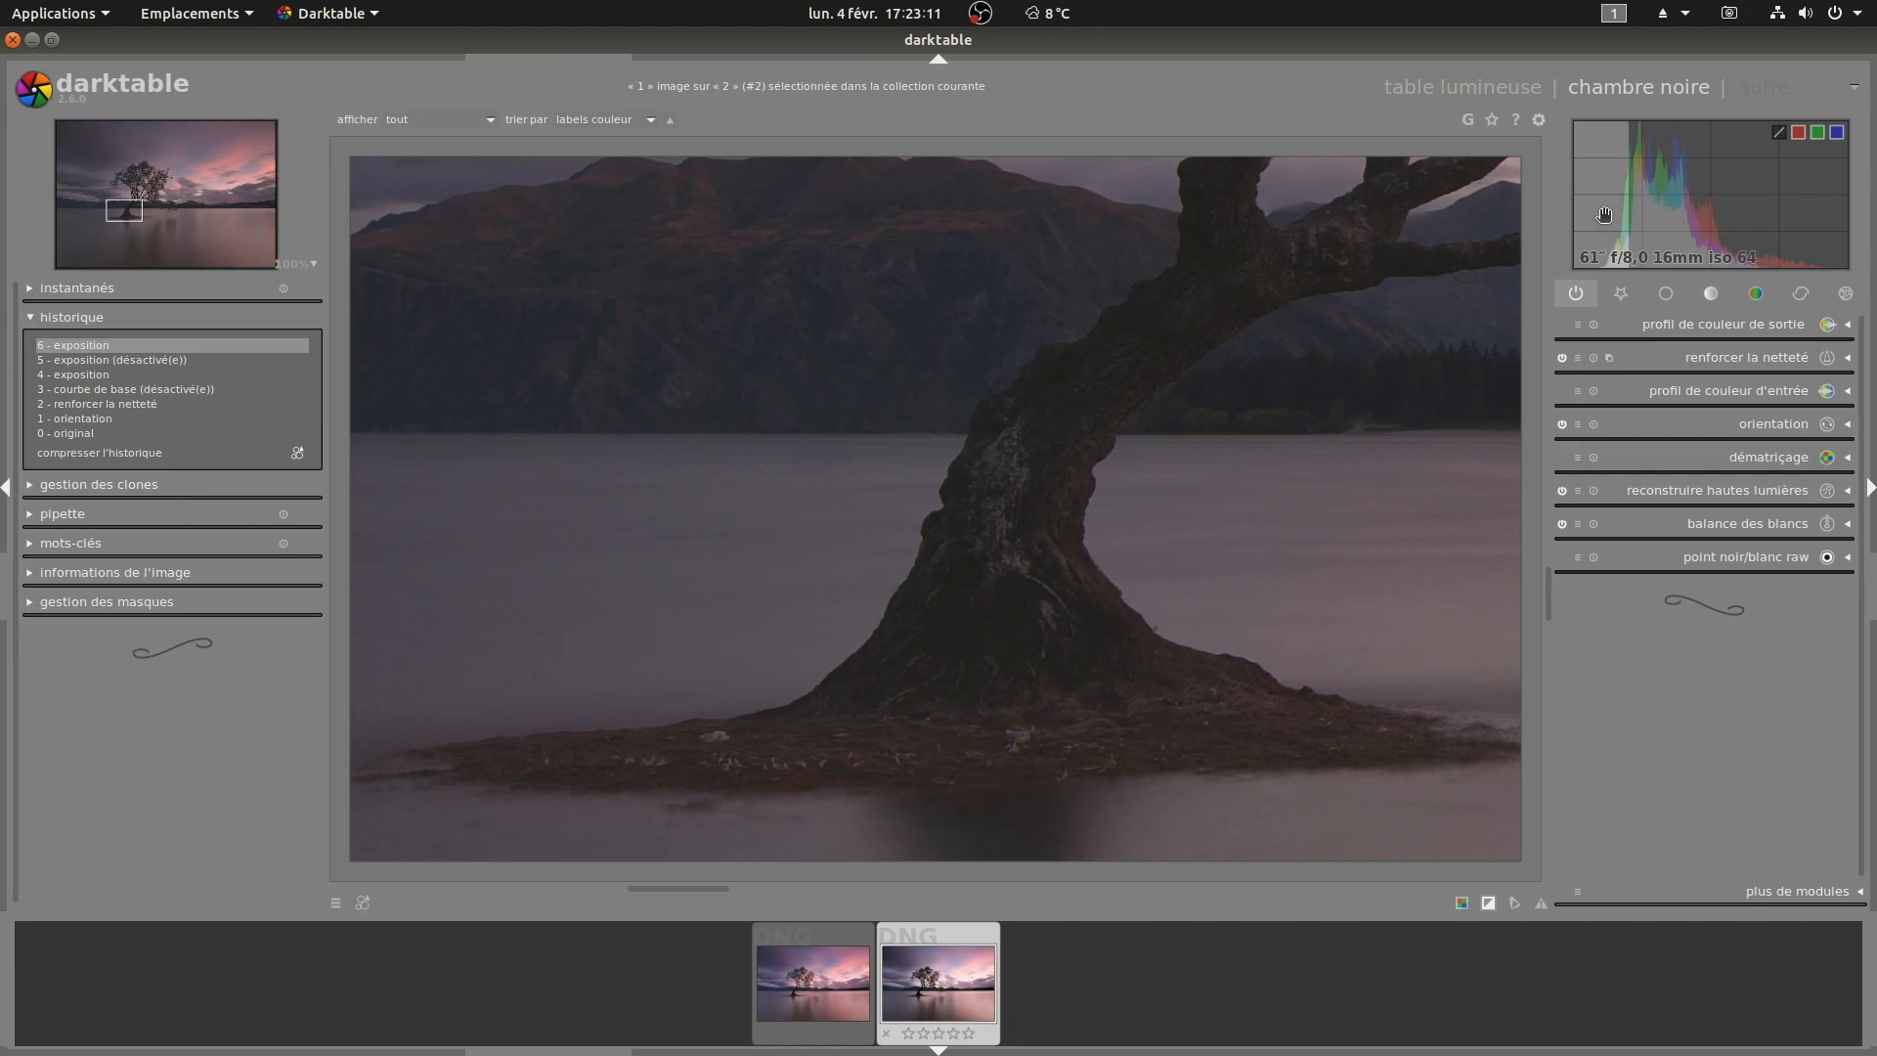
scroll(1604, 214, up, 1)
scroll(1604, 215, down, 3)
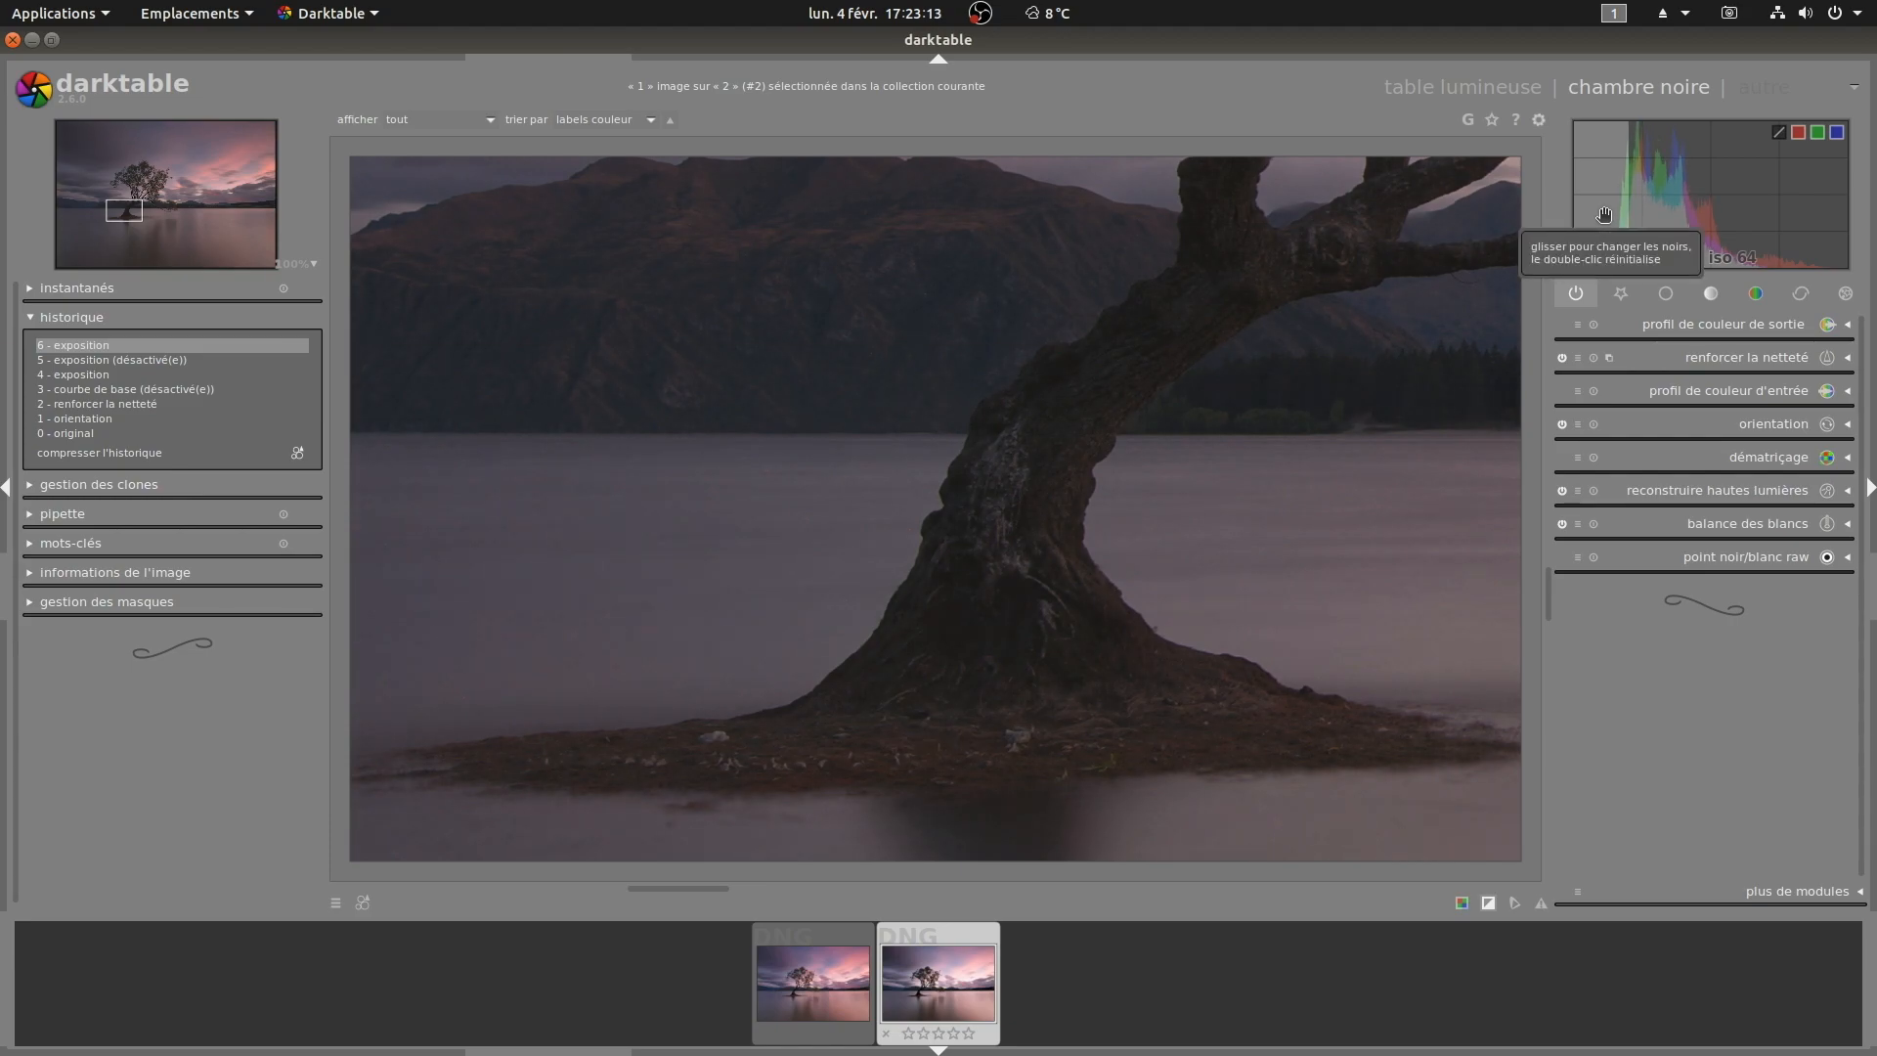
scroll(1605, 214, up, 2)
drag(1362, 348, 715, 568)
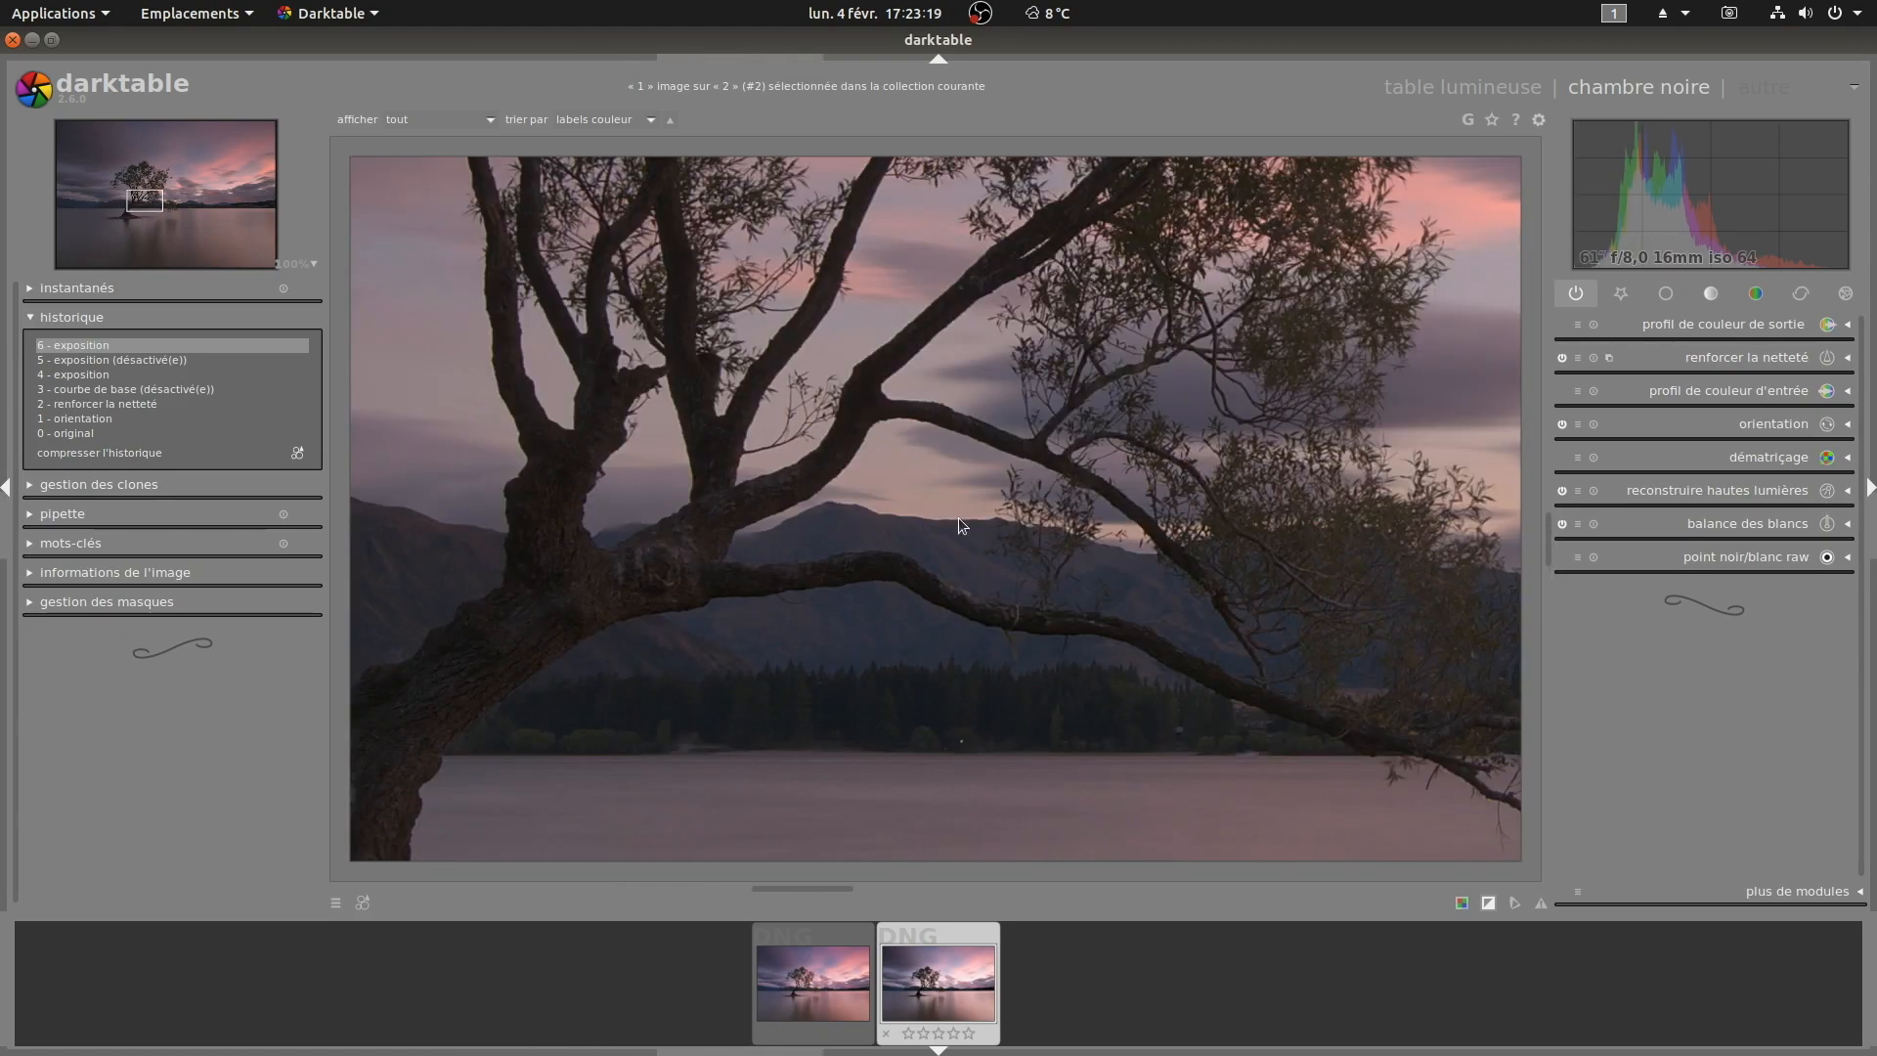
click(313, 266)
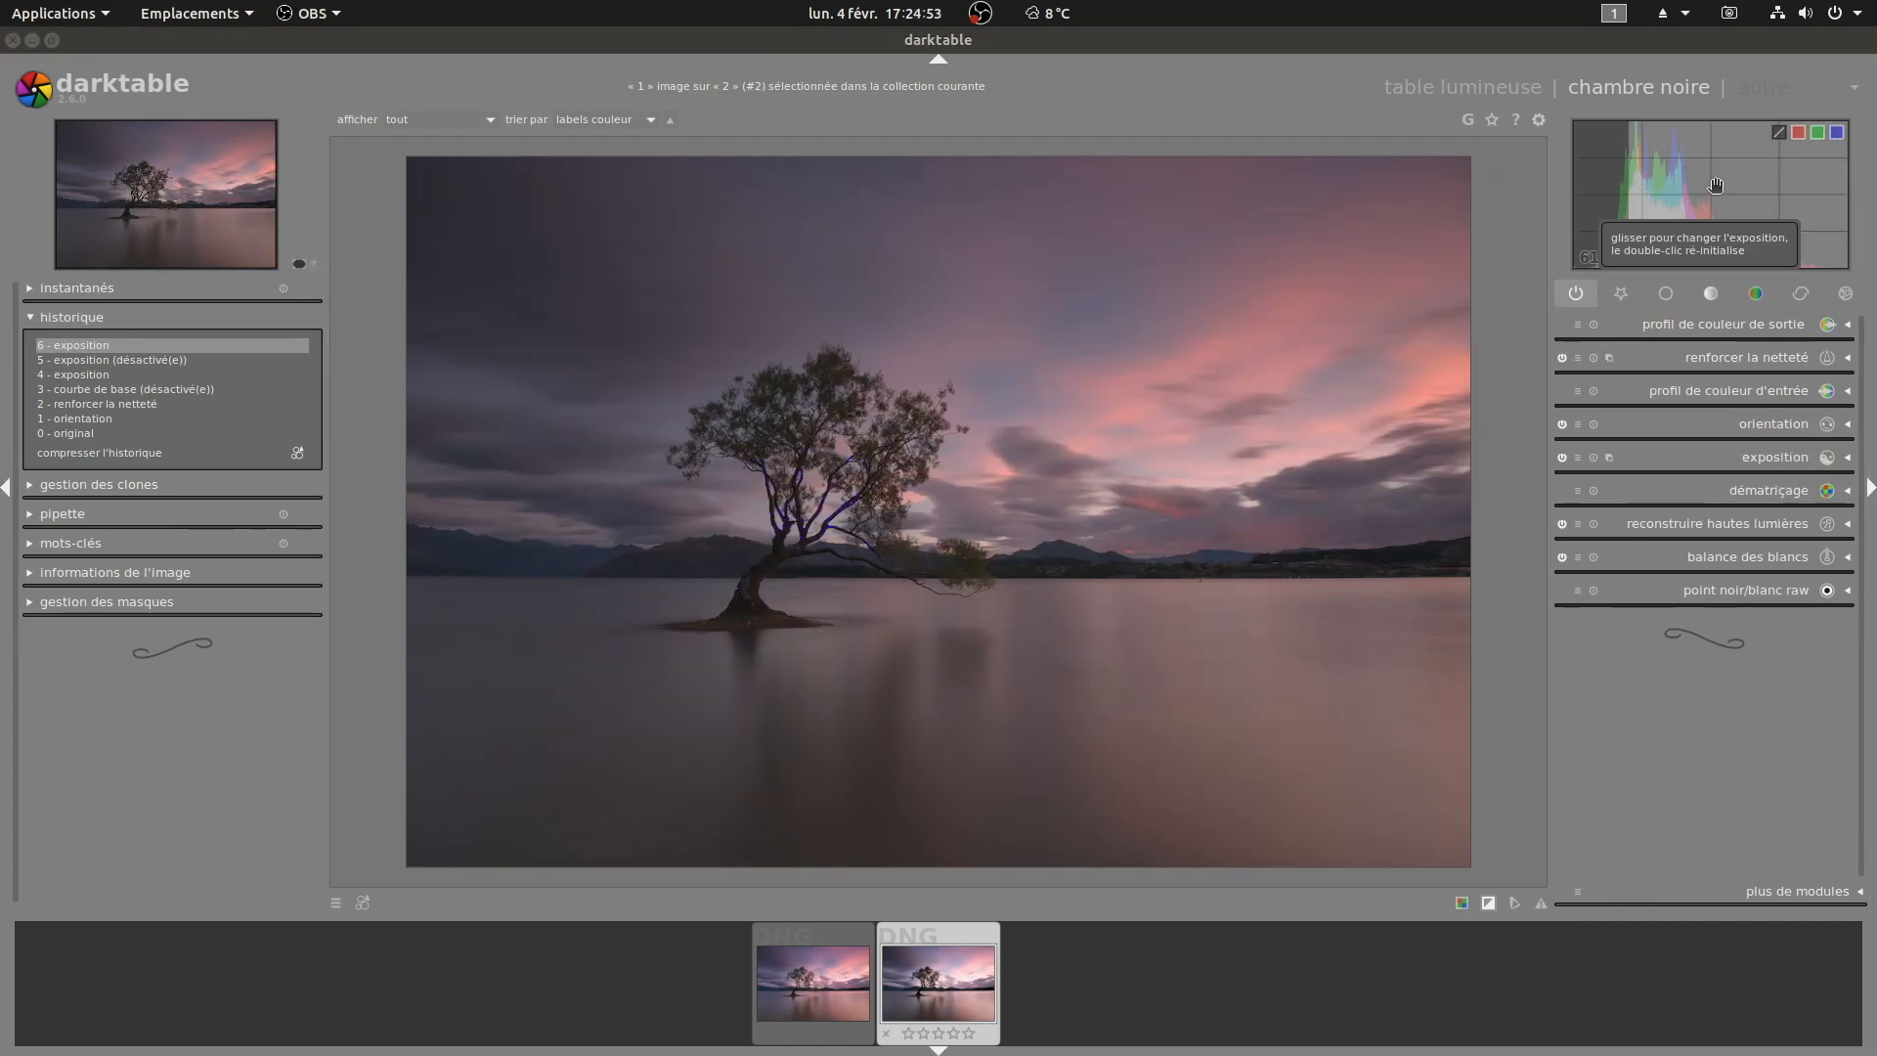
Step: Add the exposure module to the base module group and update the Base preset with it
click(1716, 186)
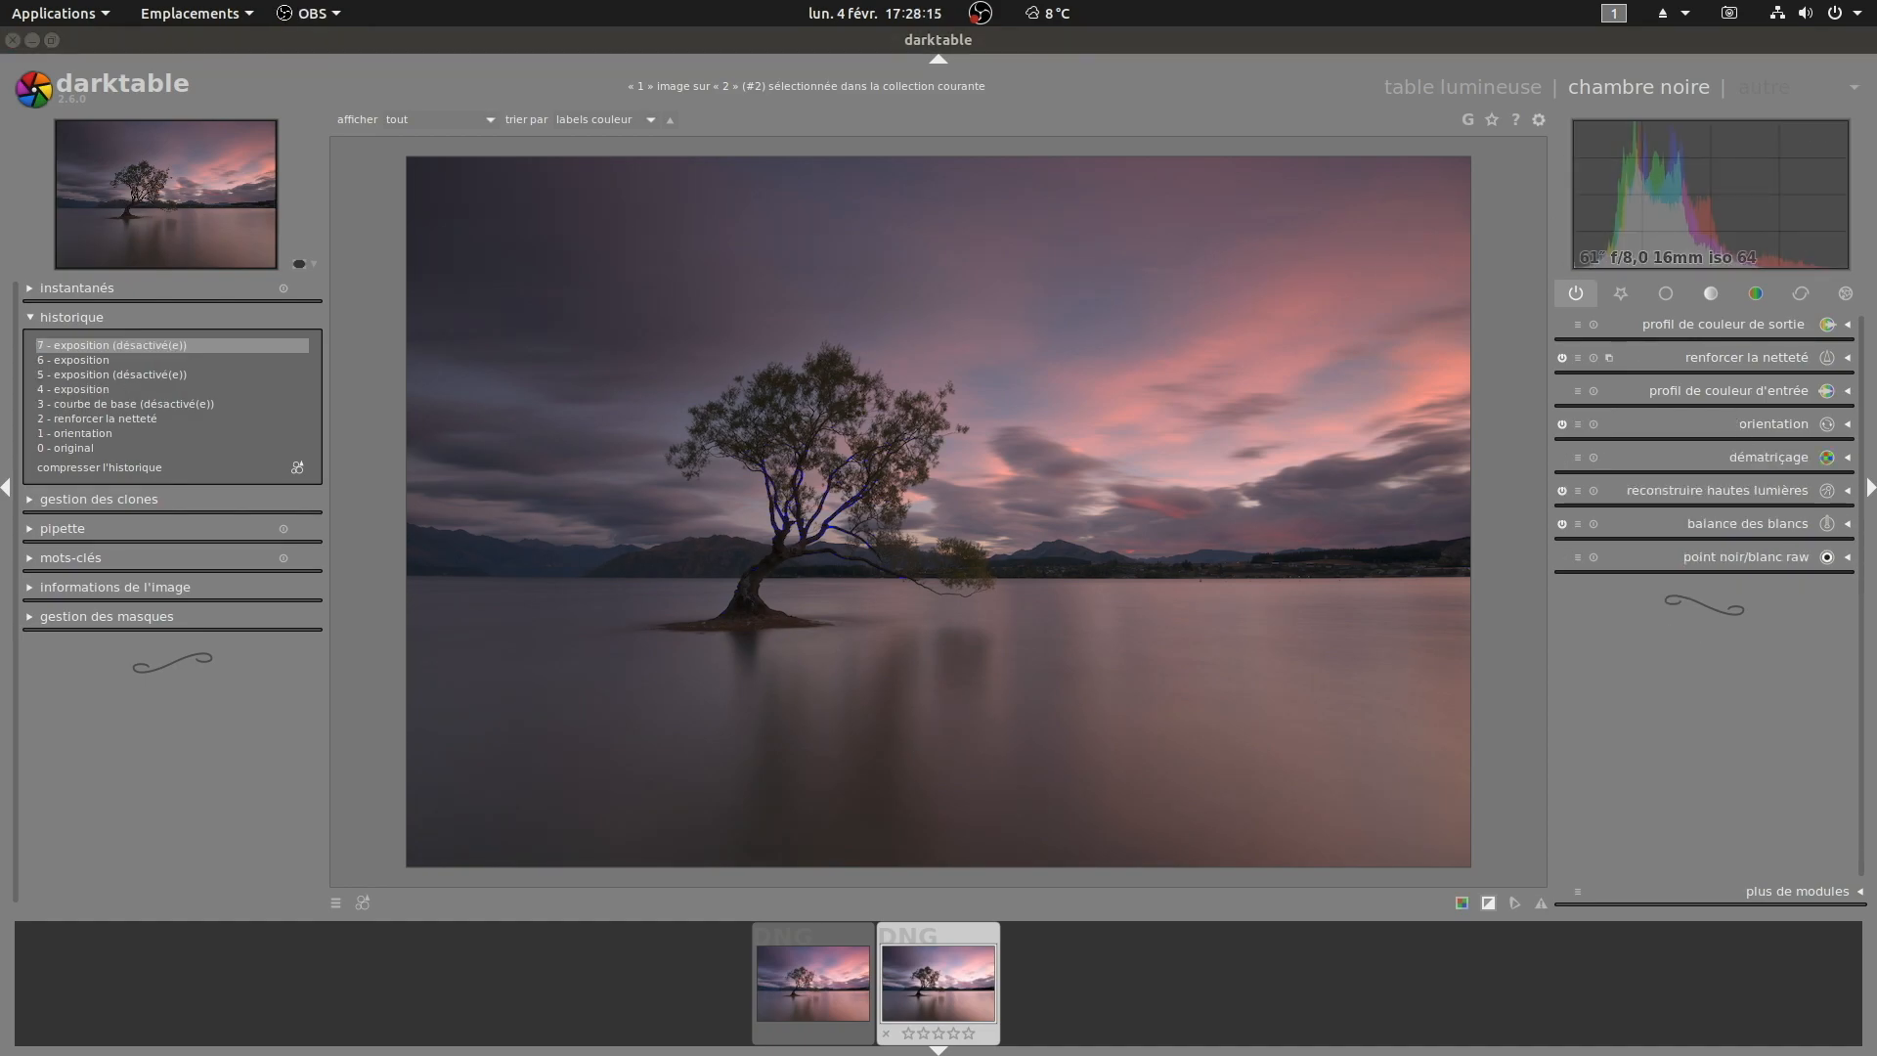
click(1666, 301)
click(1668, 300)
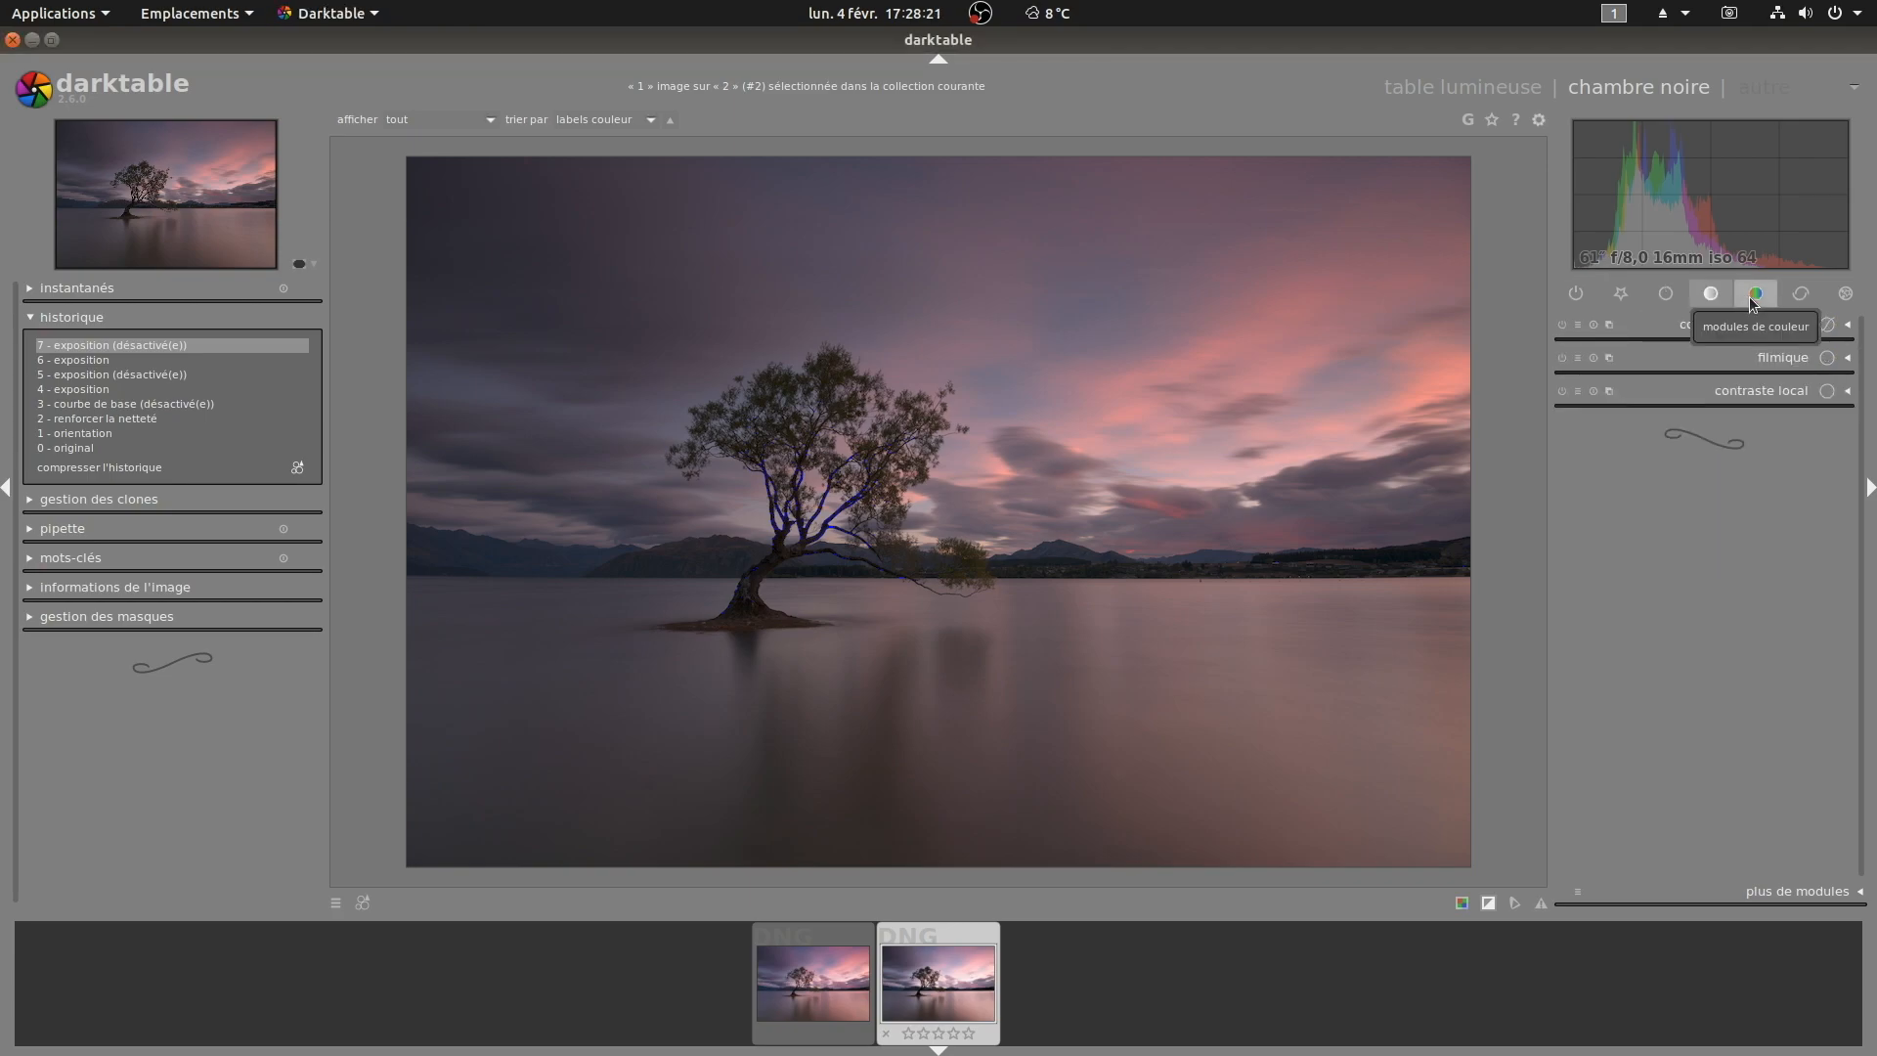
click(1804, 892)
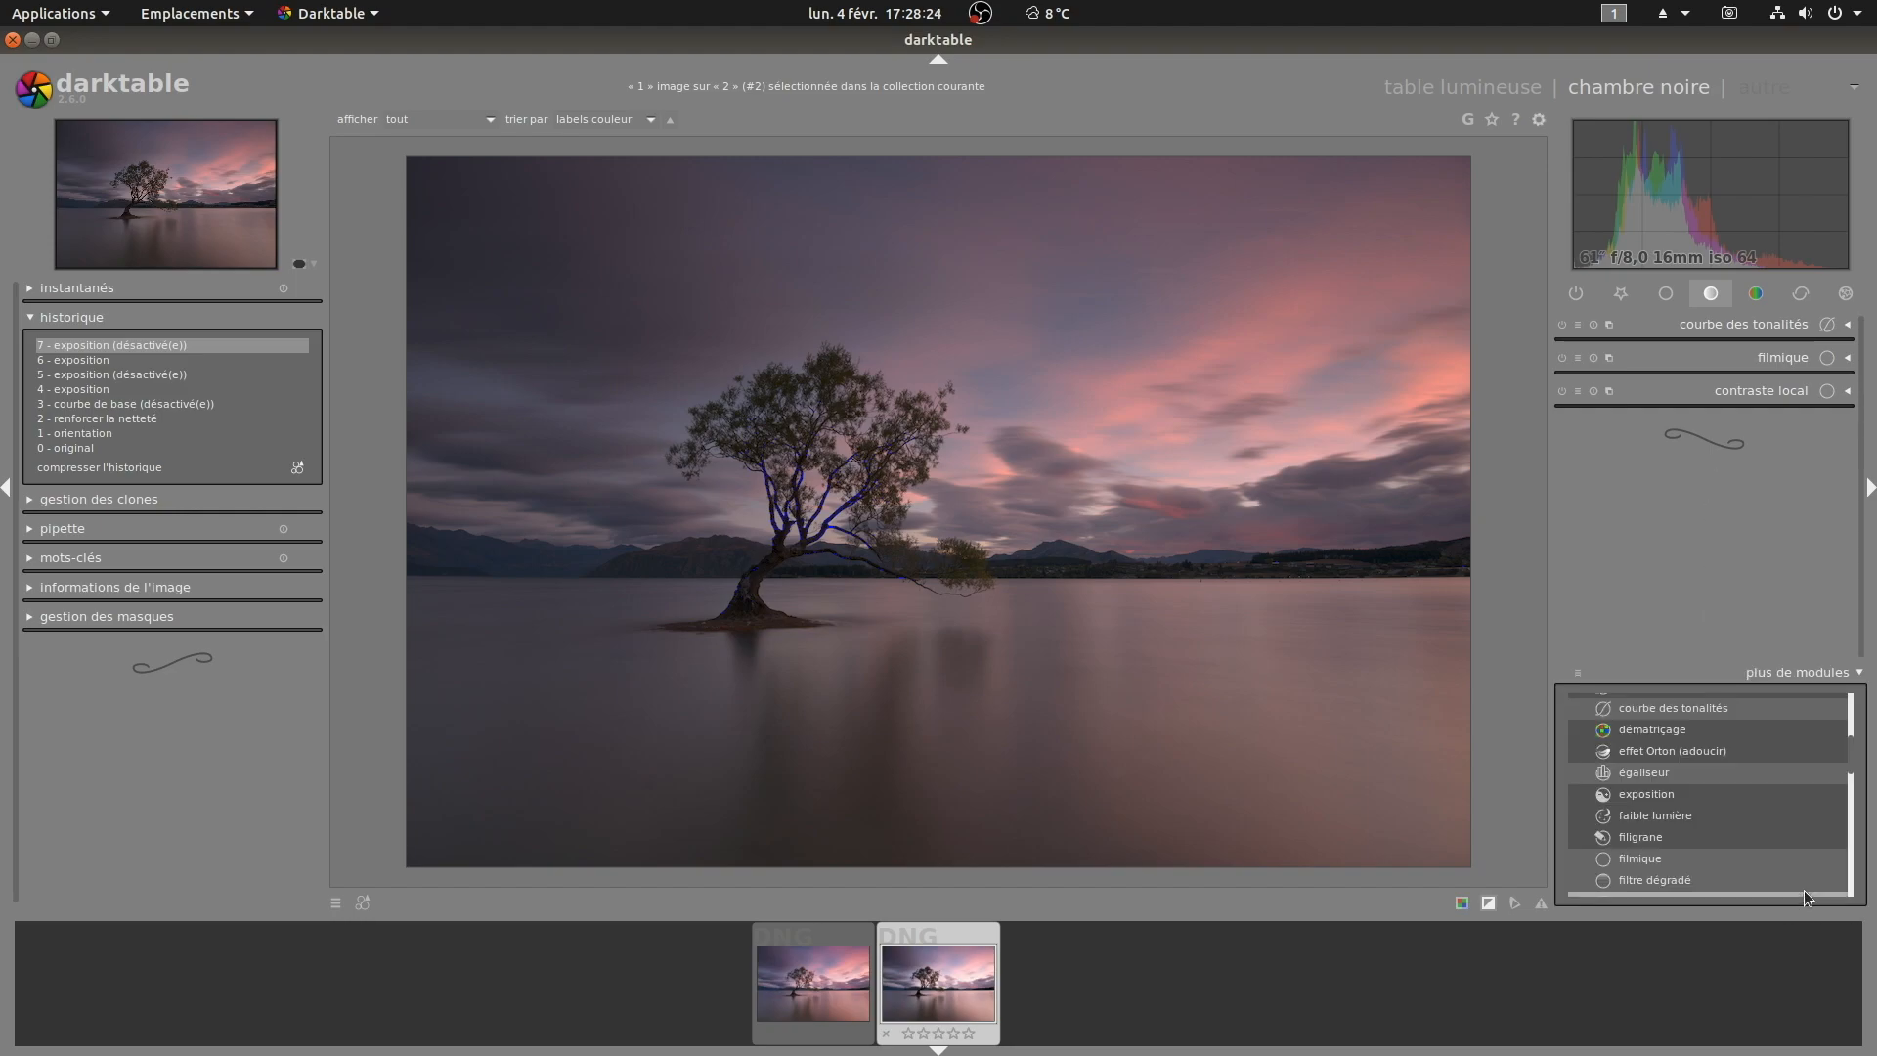
click(1685, 794)
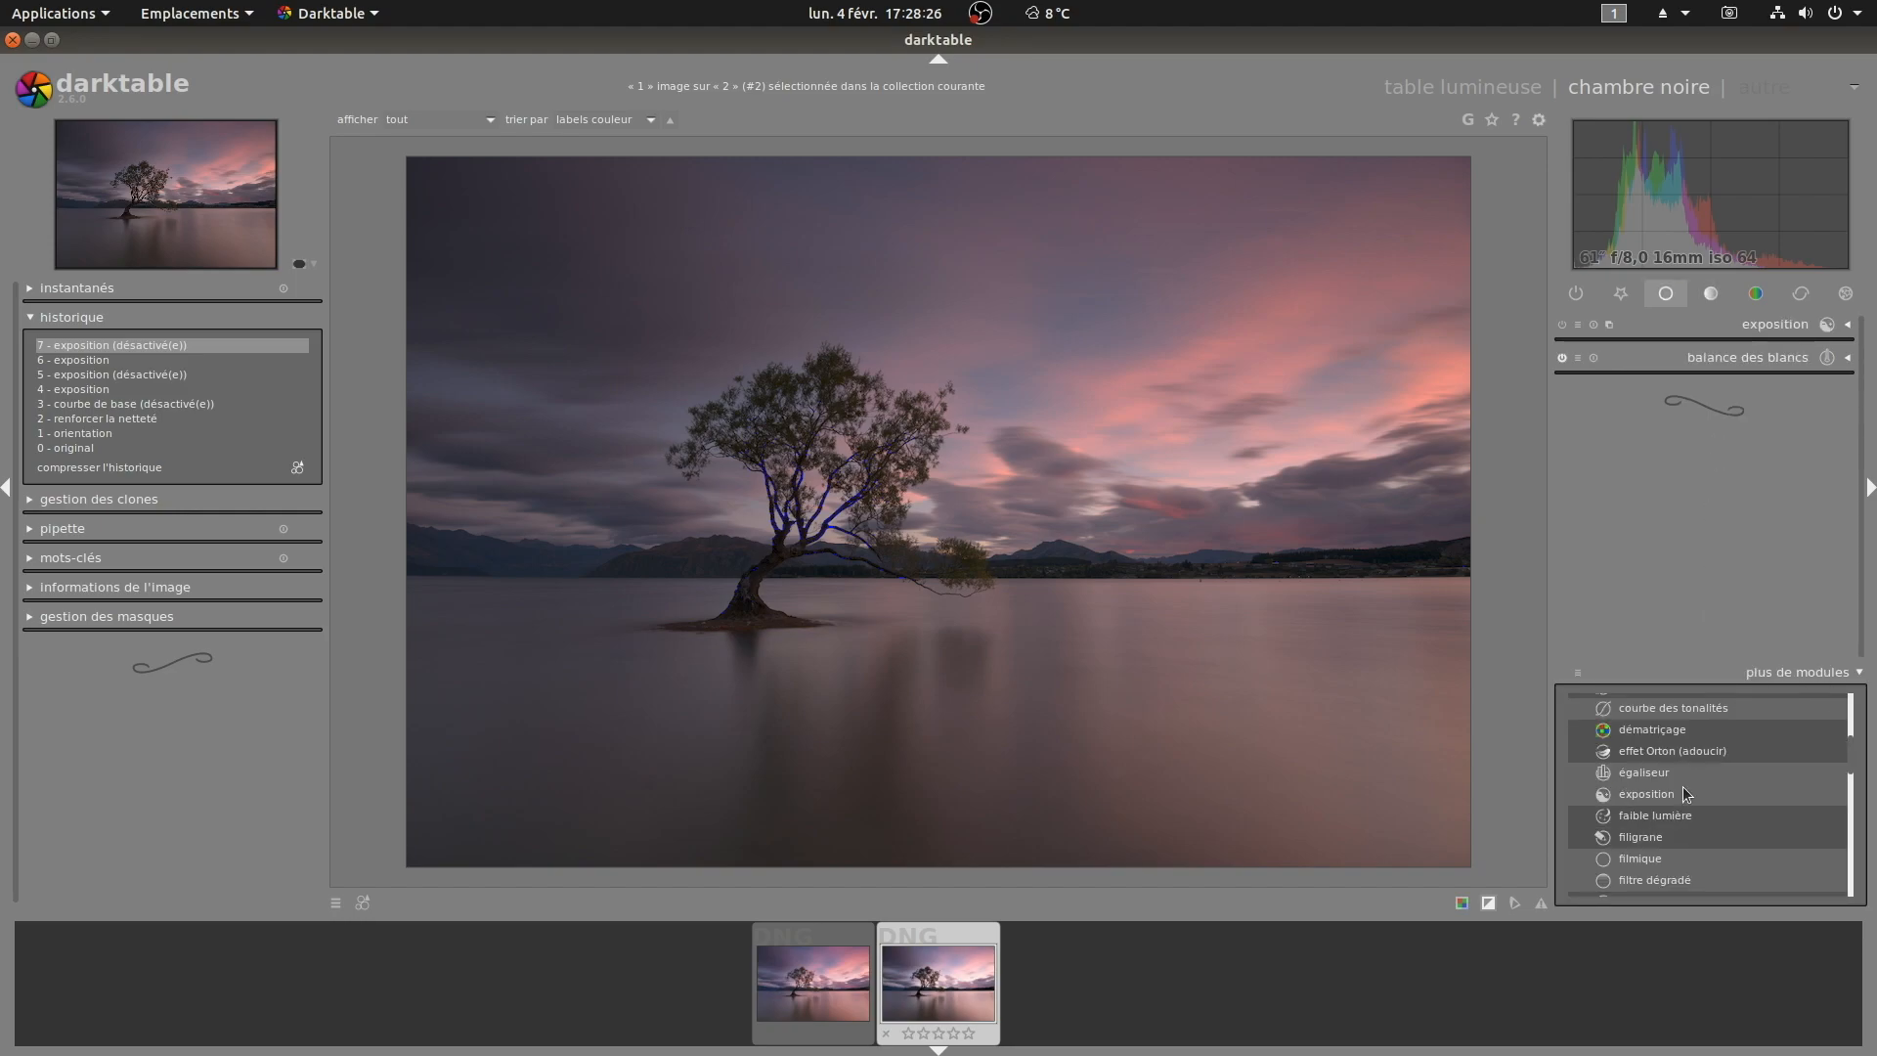
click(1579, 675)
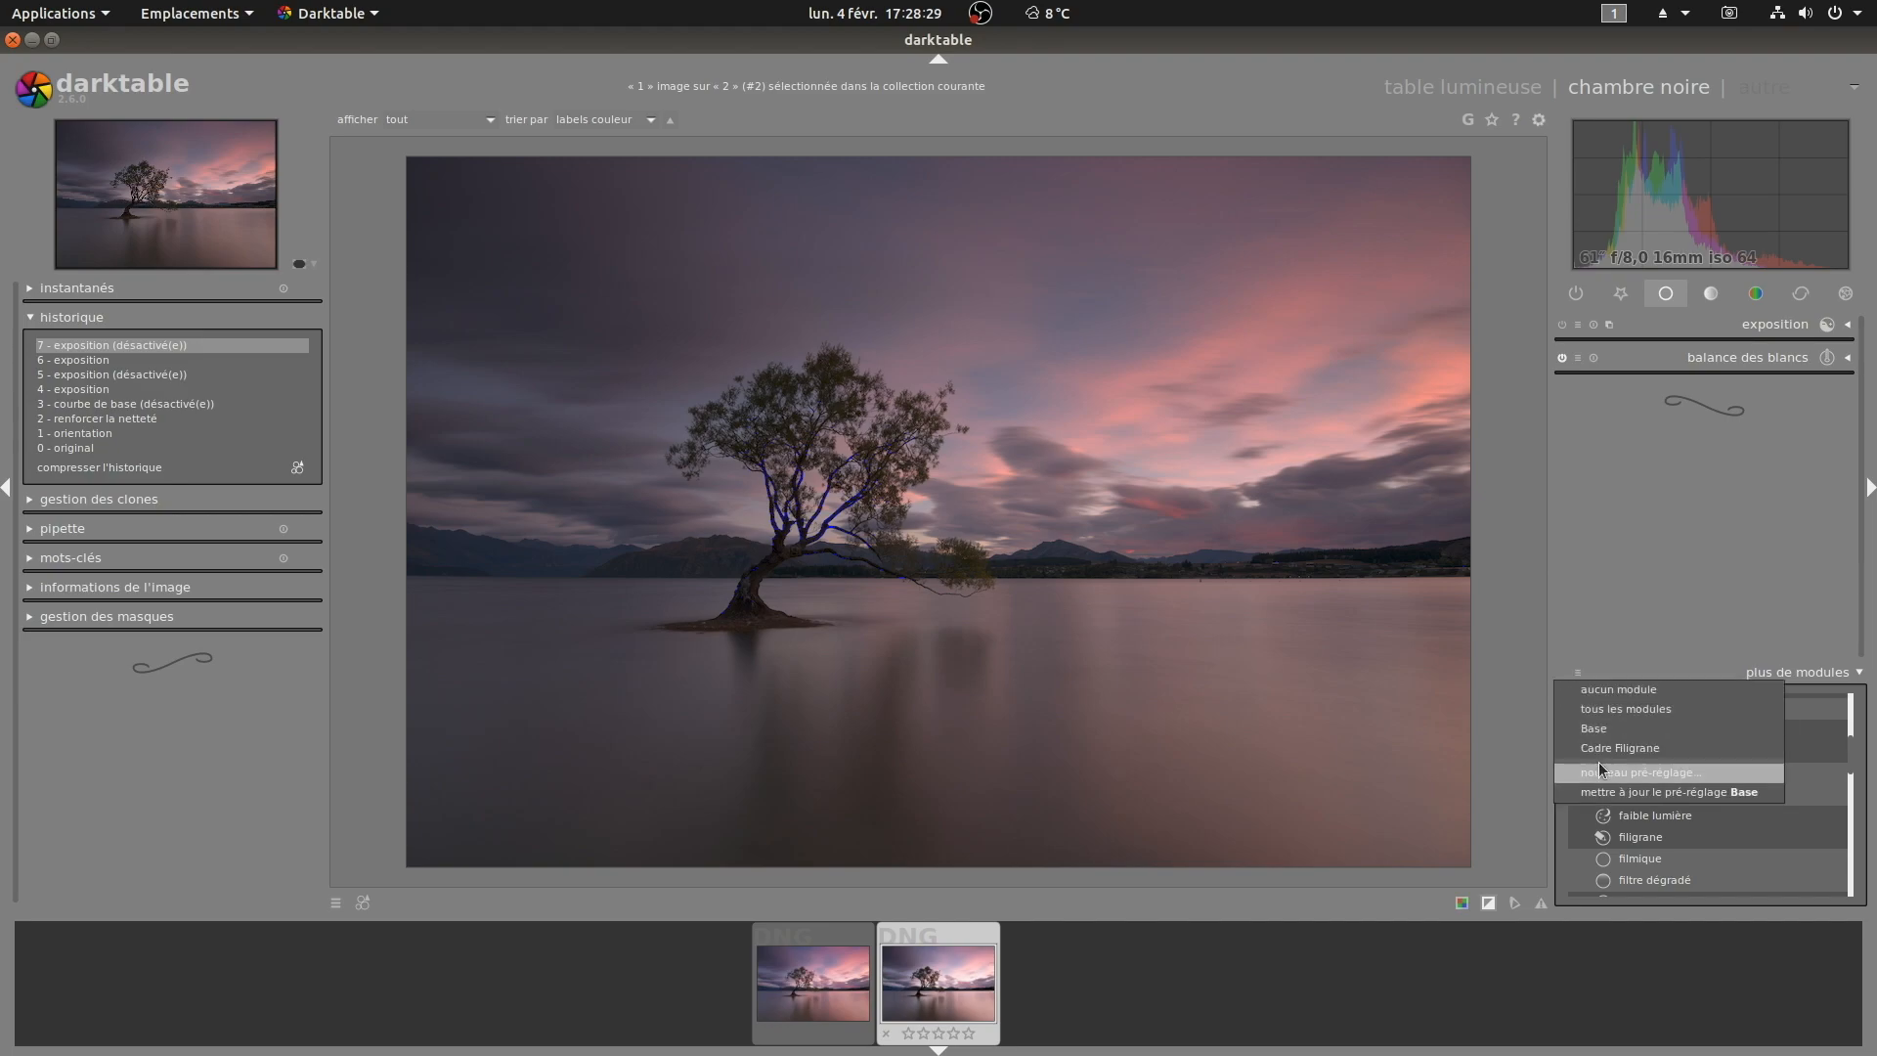
click(1699, 792)
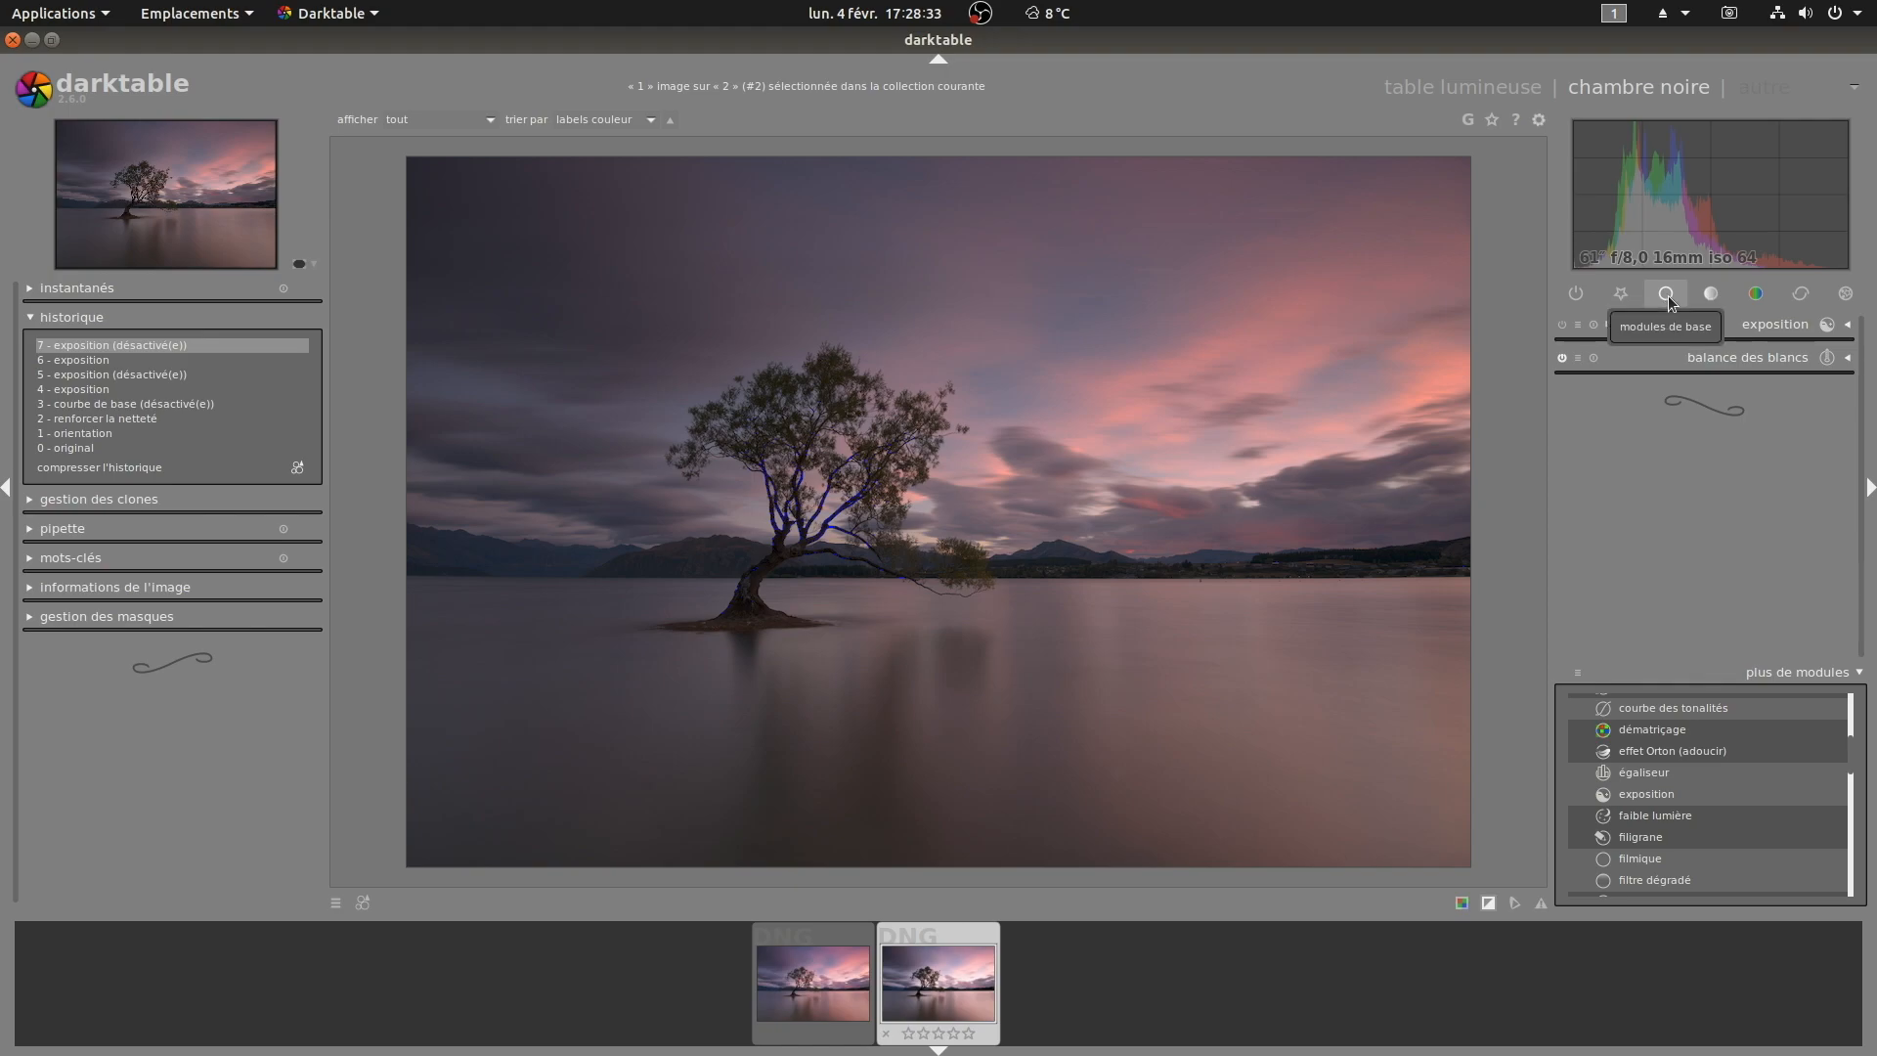
click(1828, 672)
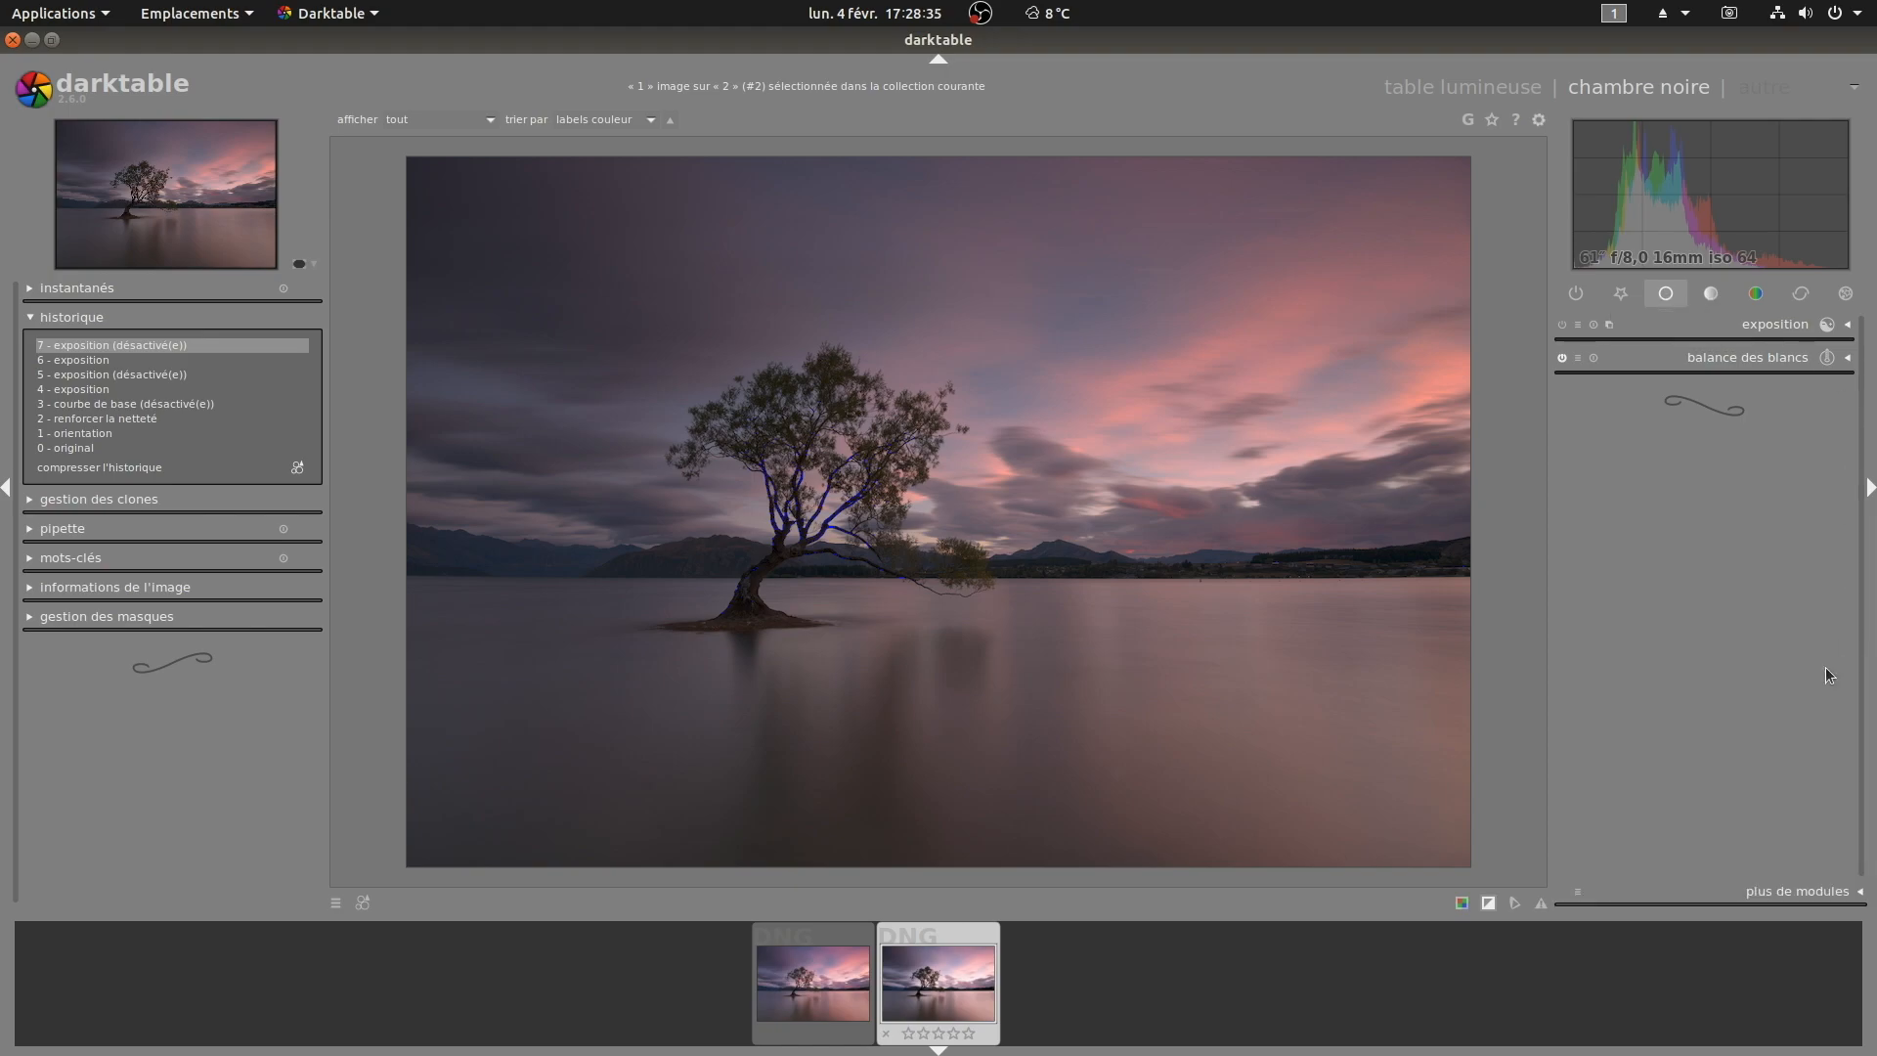
Step: Enable and expand the exposure module, and try adjusting its black level before resetting it
click(1561, 327)
click(1771, 327)
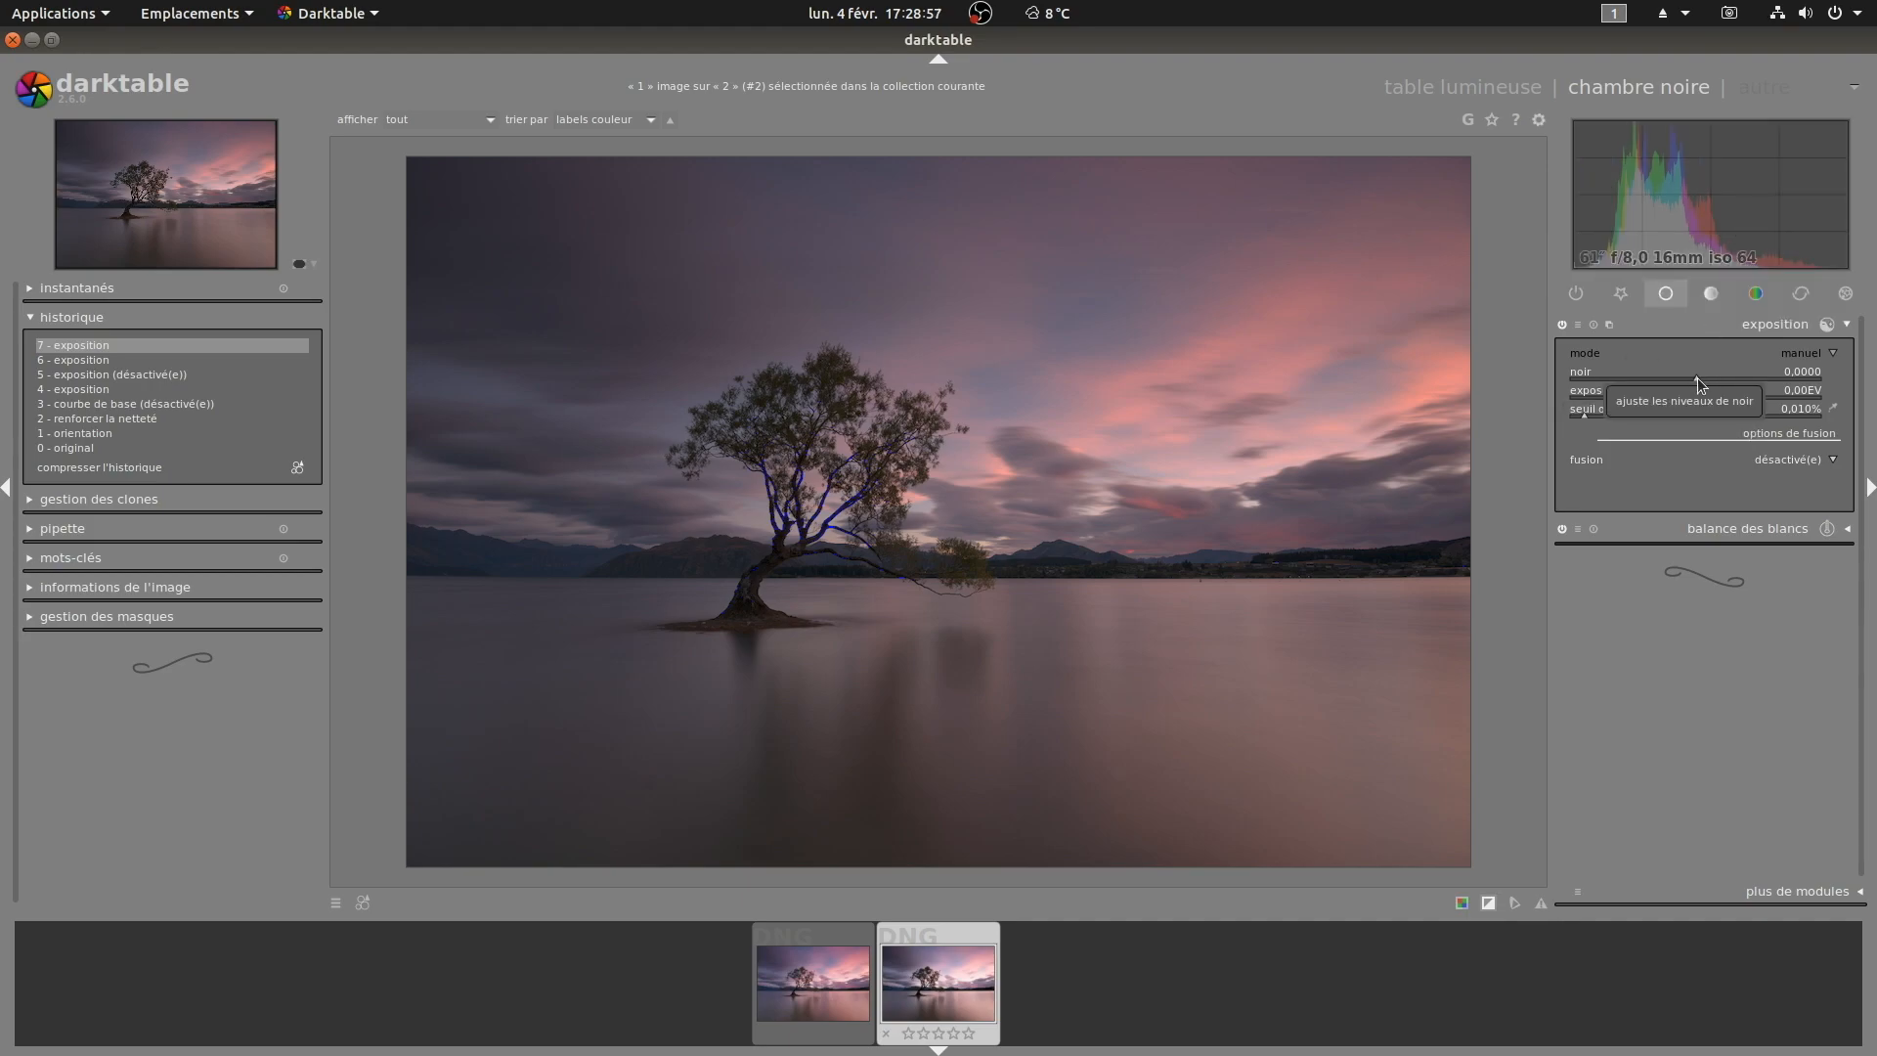
mouse_move(1697, 377)
mouse_down()
mouse_move(1636, 375)
mouse_move(1738, 369)
mouse_move(1675, 366)
mouse_up()
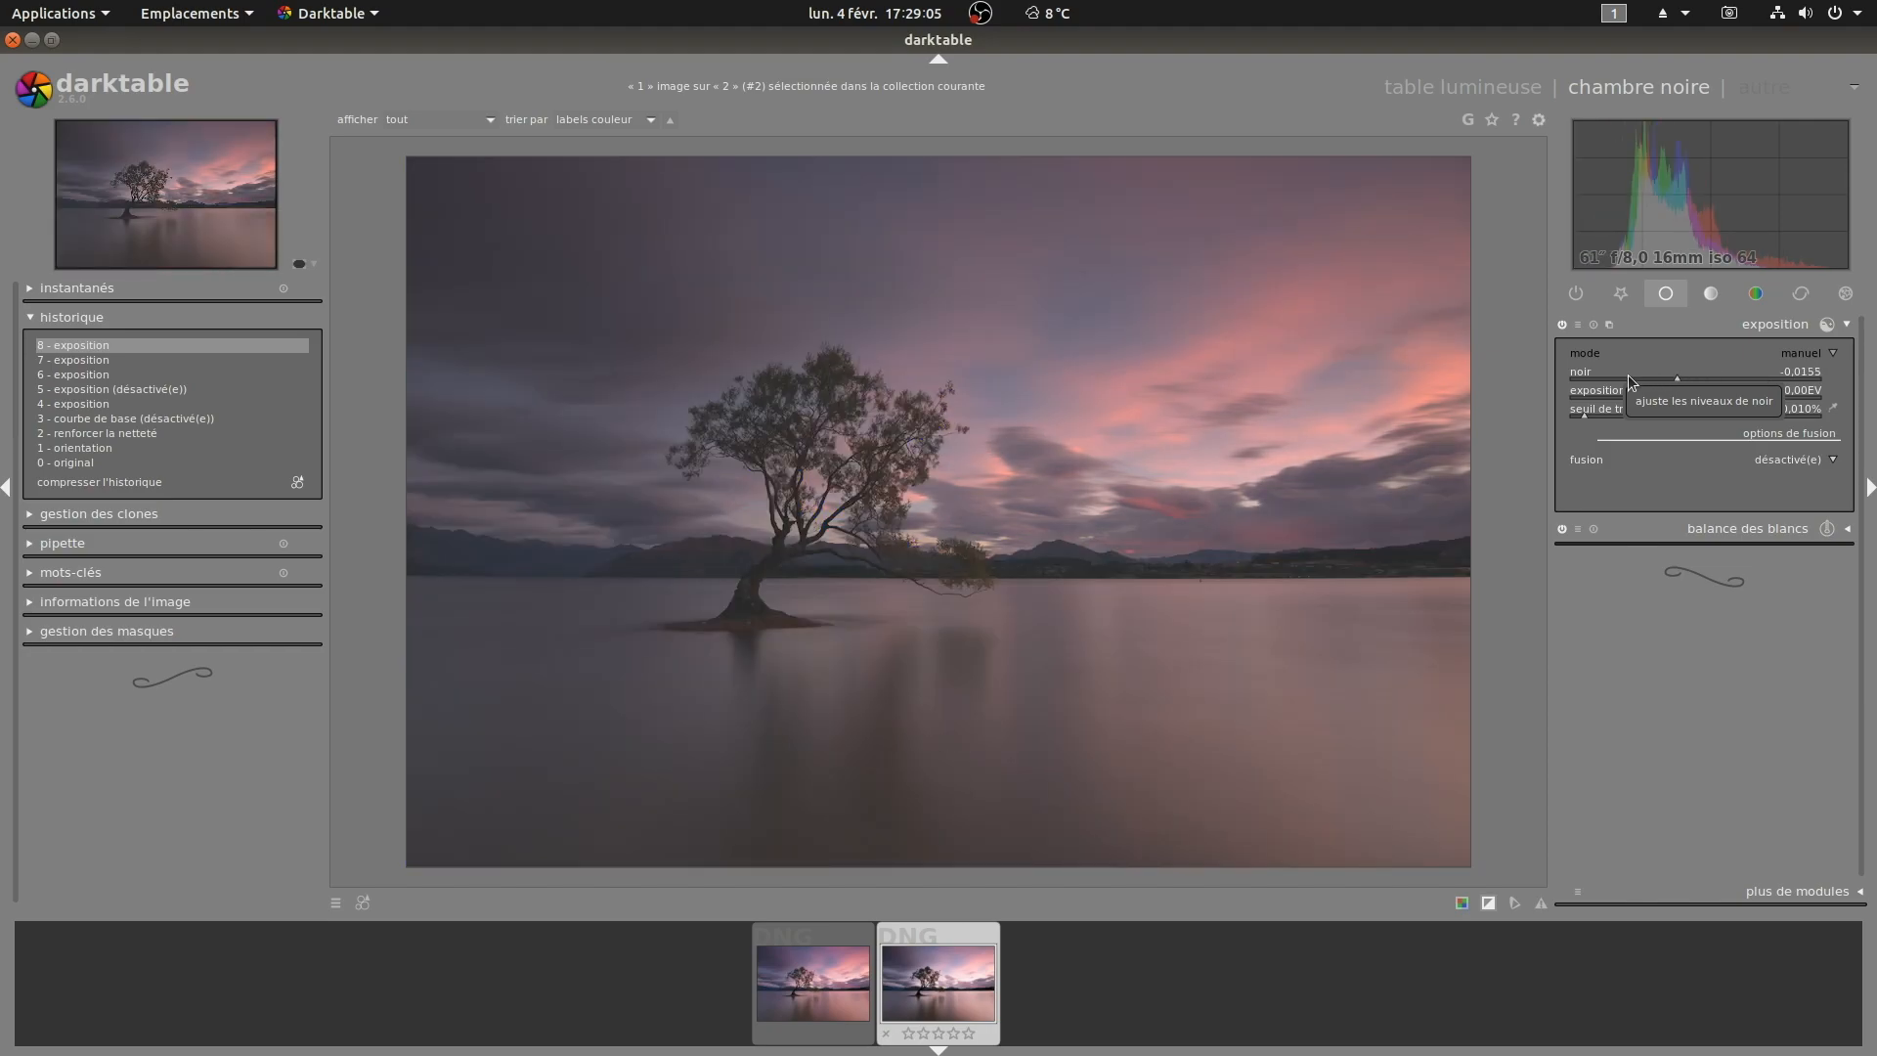
double_click(1628, 373)
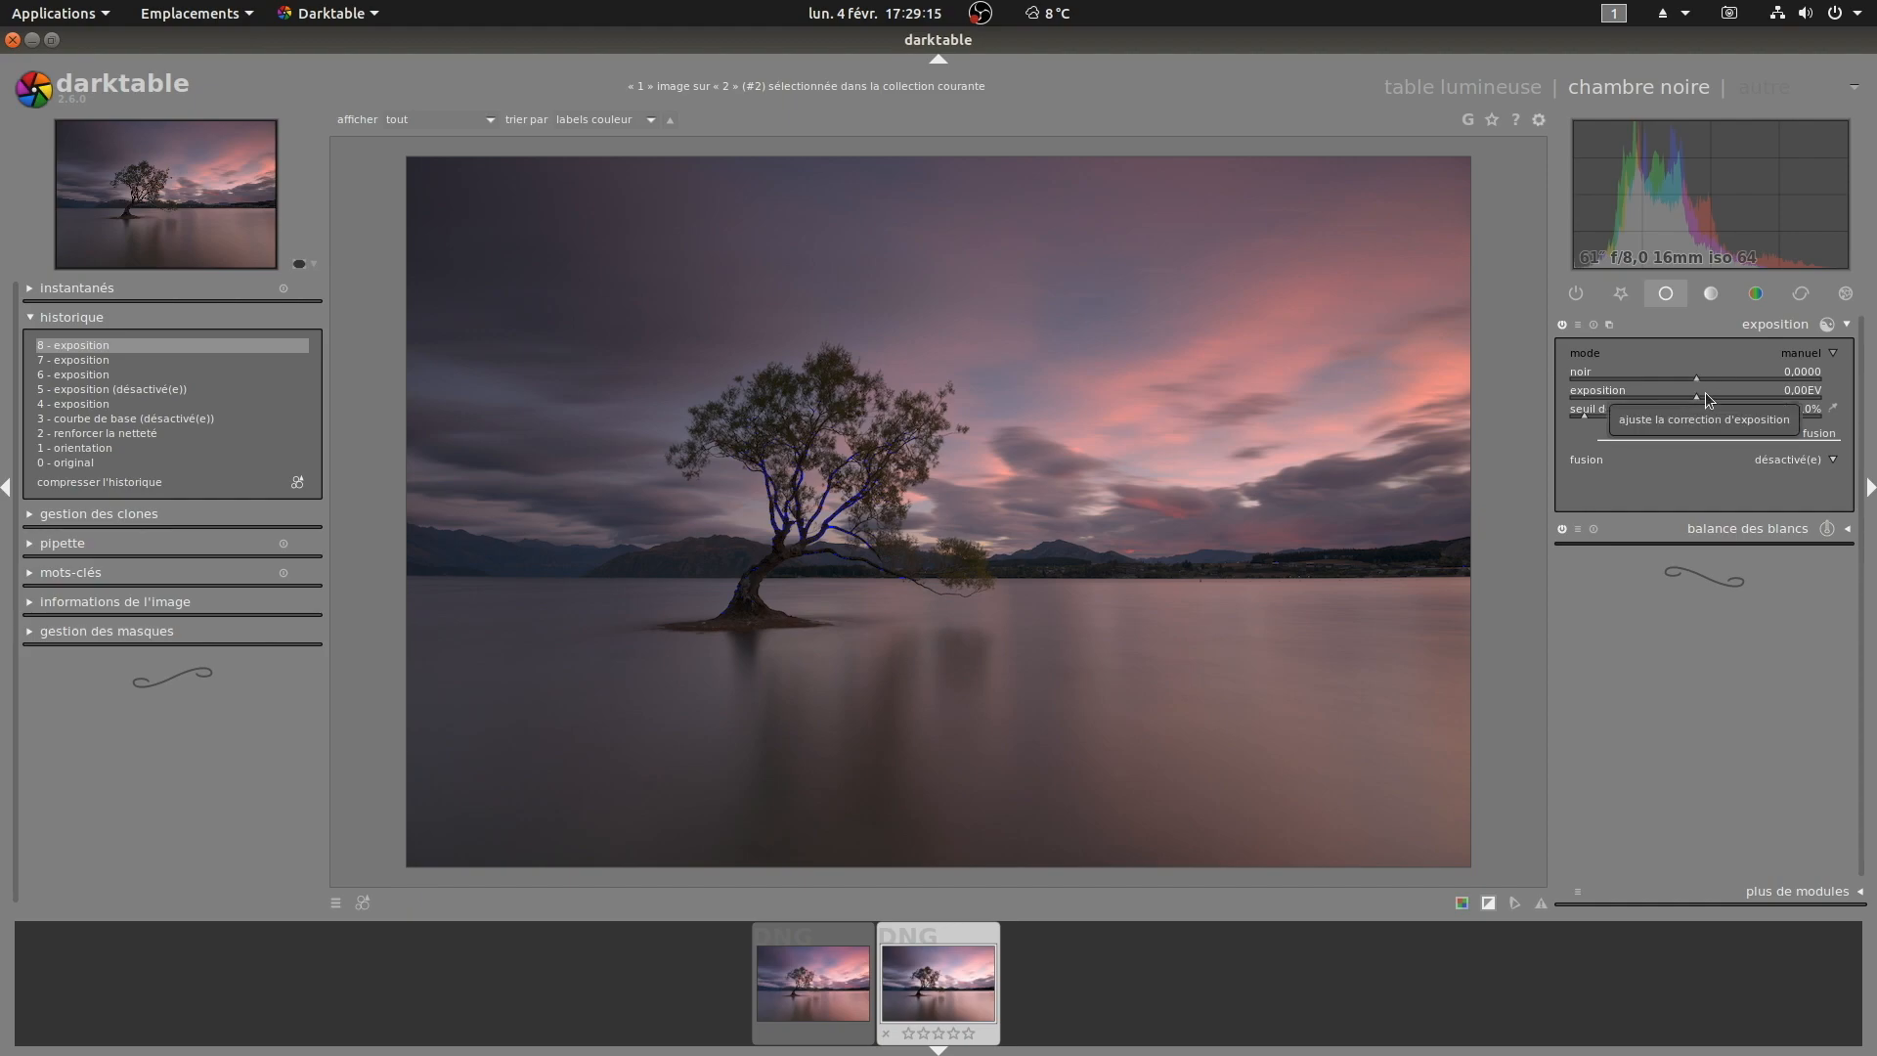
Step: Set the exposure correction to 0.33 EV, then nudge it down to 0.31 EV
right_click(1705, 391)
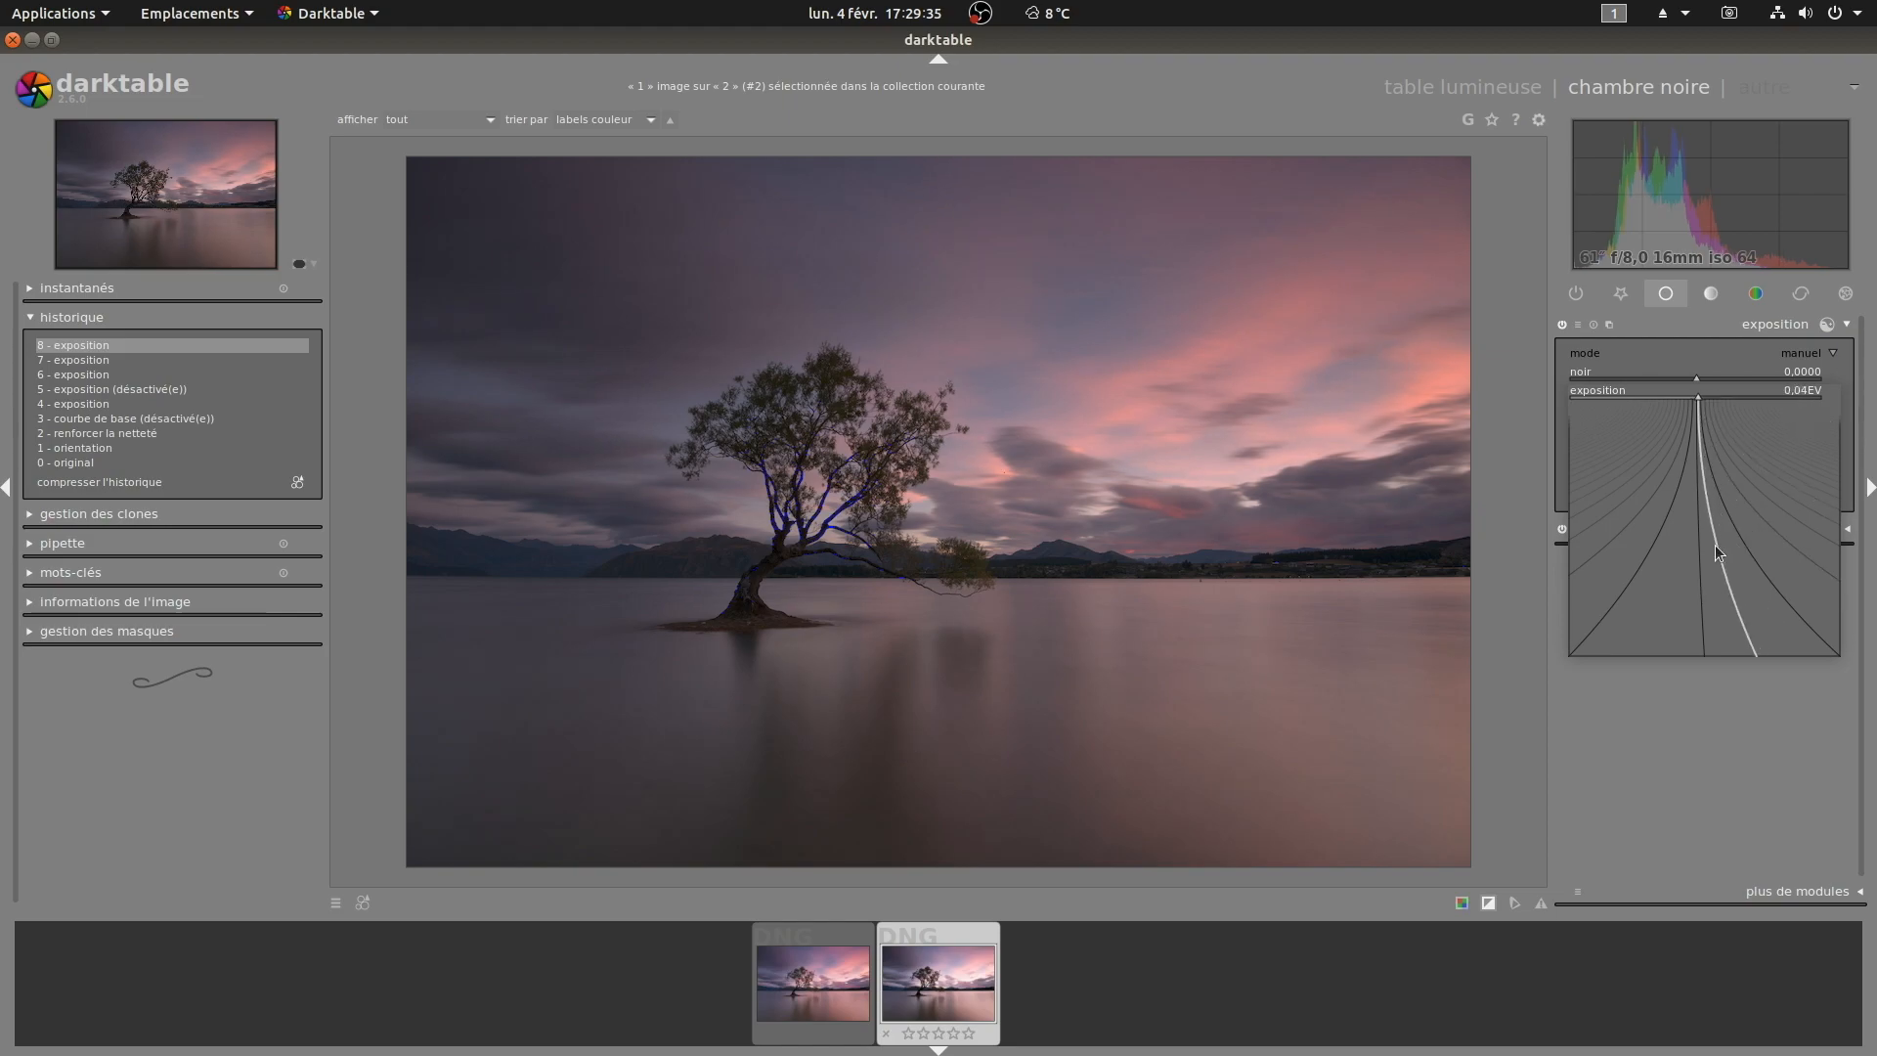
text(0,33)
key(Return)
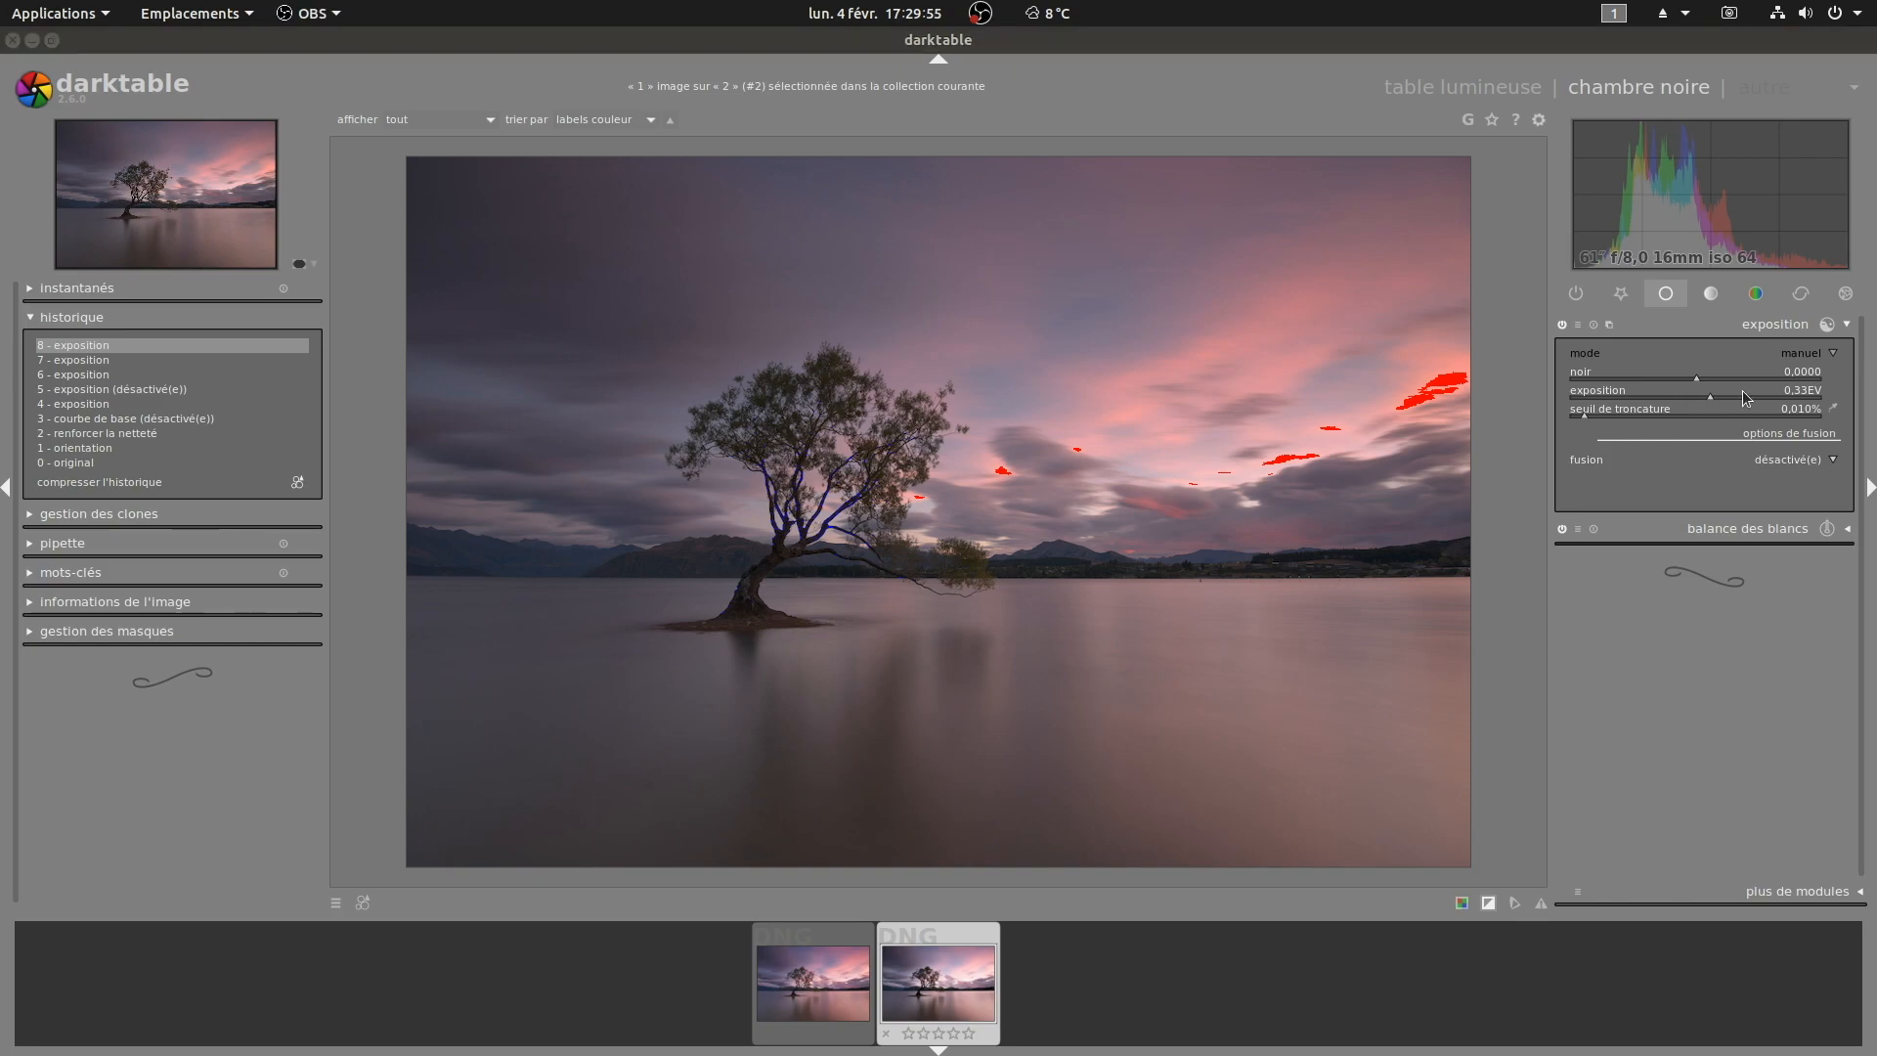
scroll(1740, 393, down, 3)
Step: Lower the exposure correction to 0.07 EV
scroll(1740, 393, down, 1)
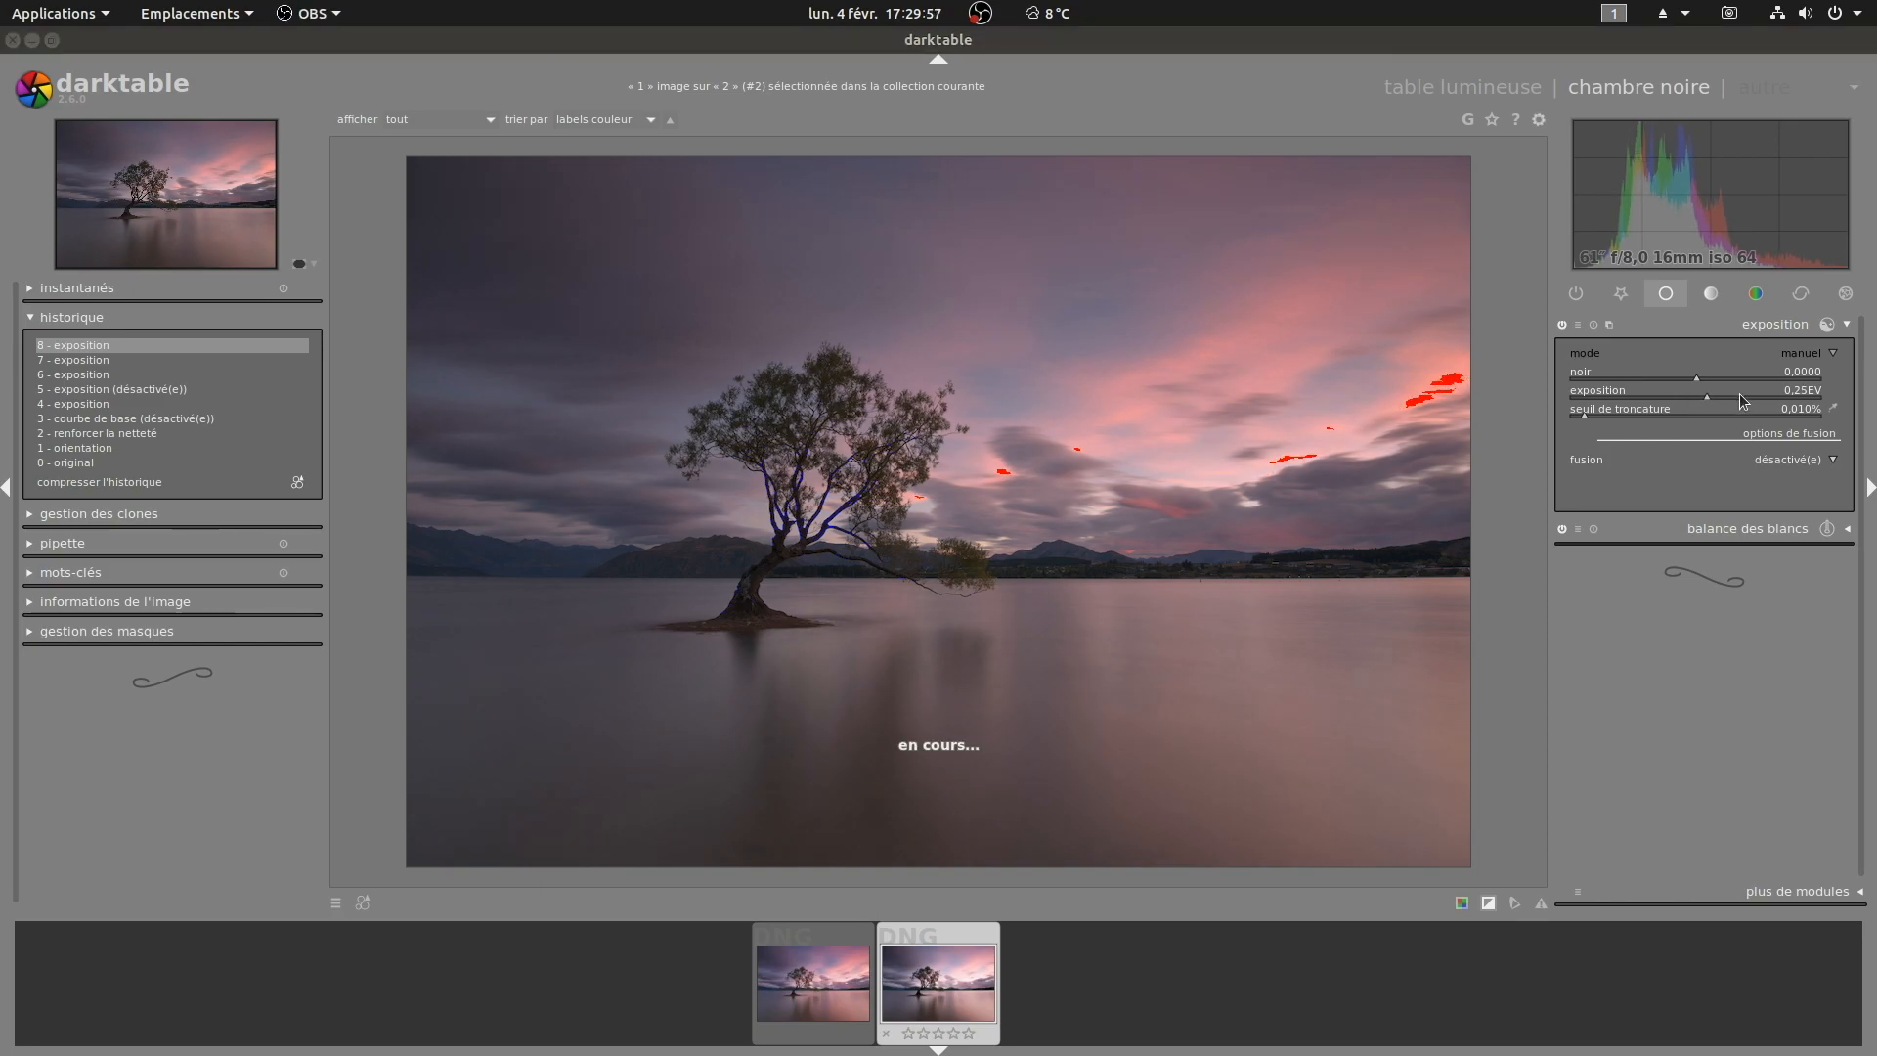
scroll(1740, 393, down, 2)
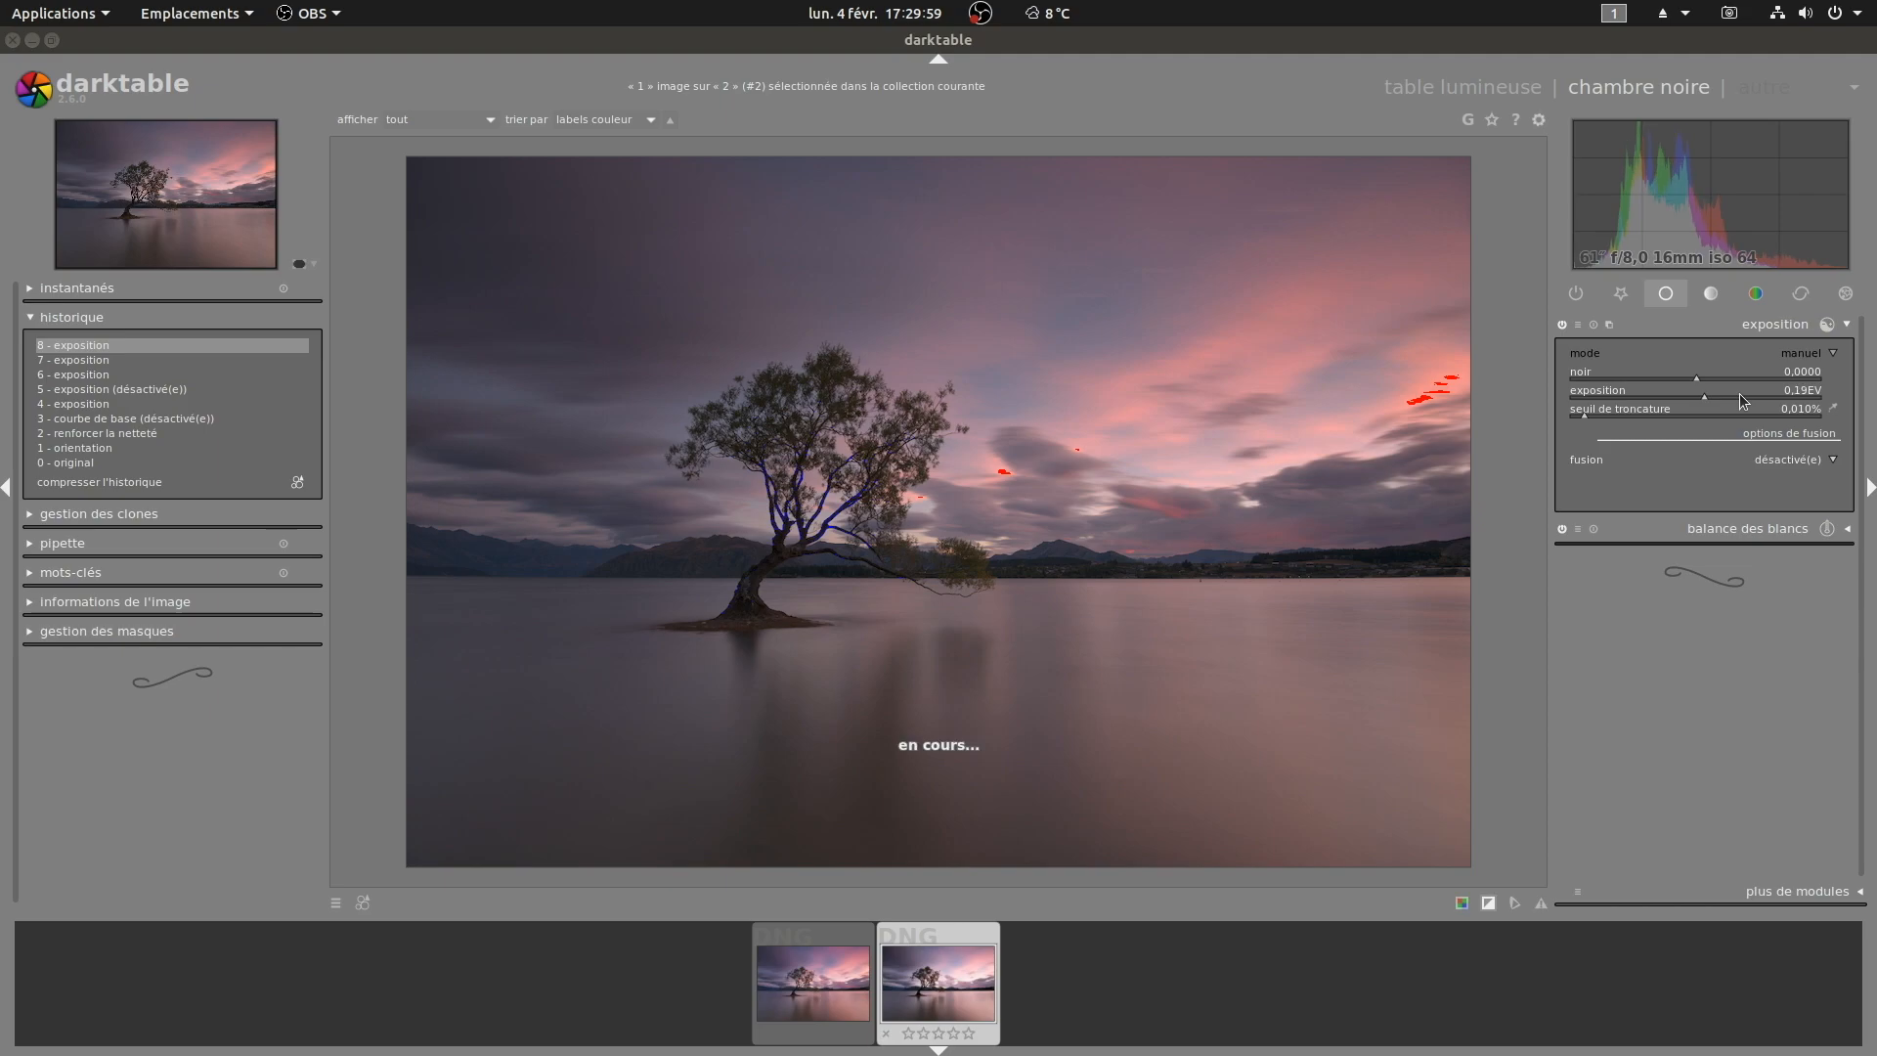
scroll(1739, 393, down, 2)
scroll(1739, 393, down, 1)
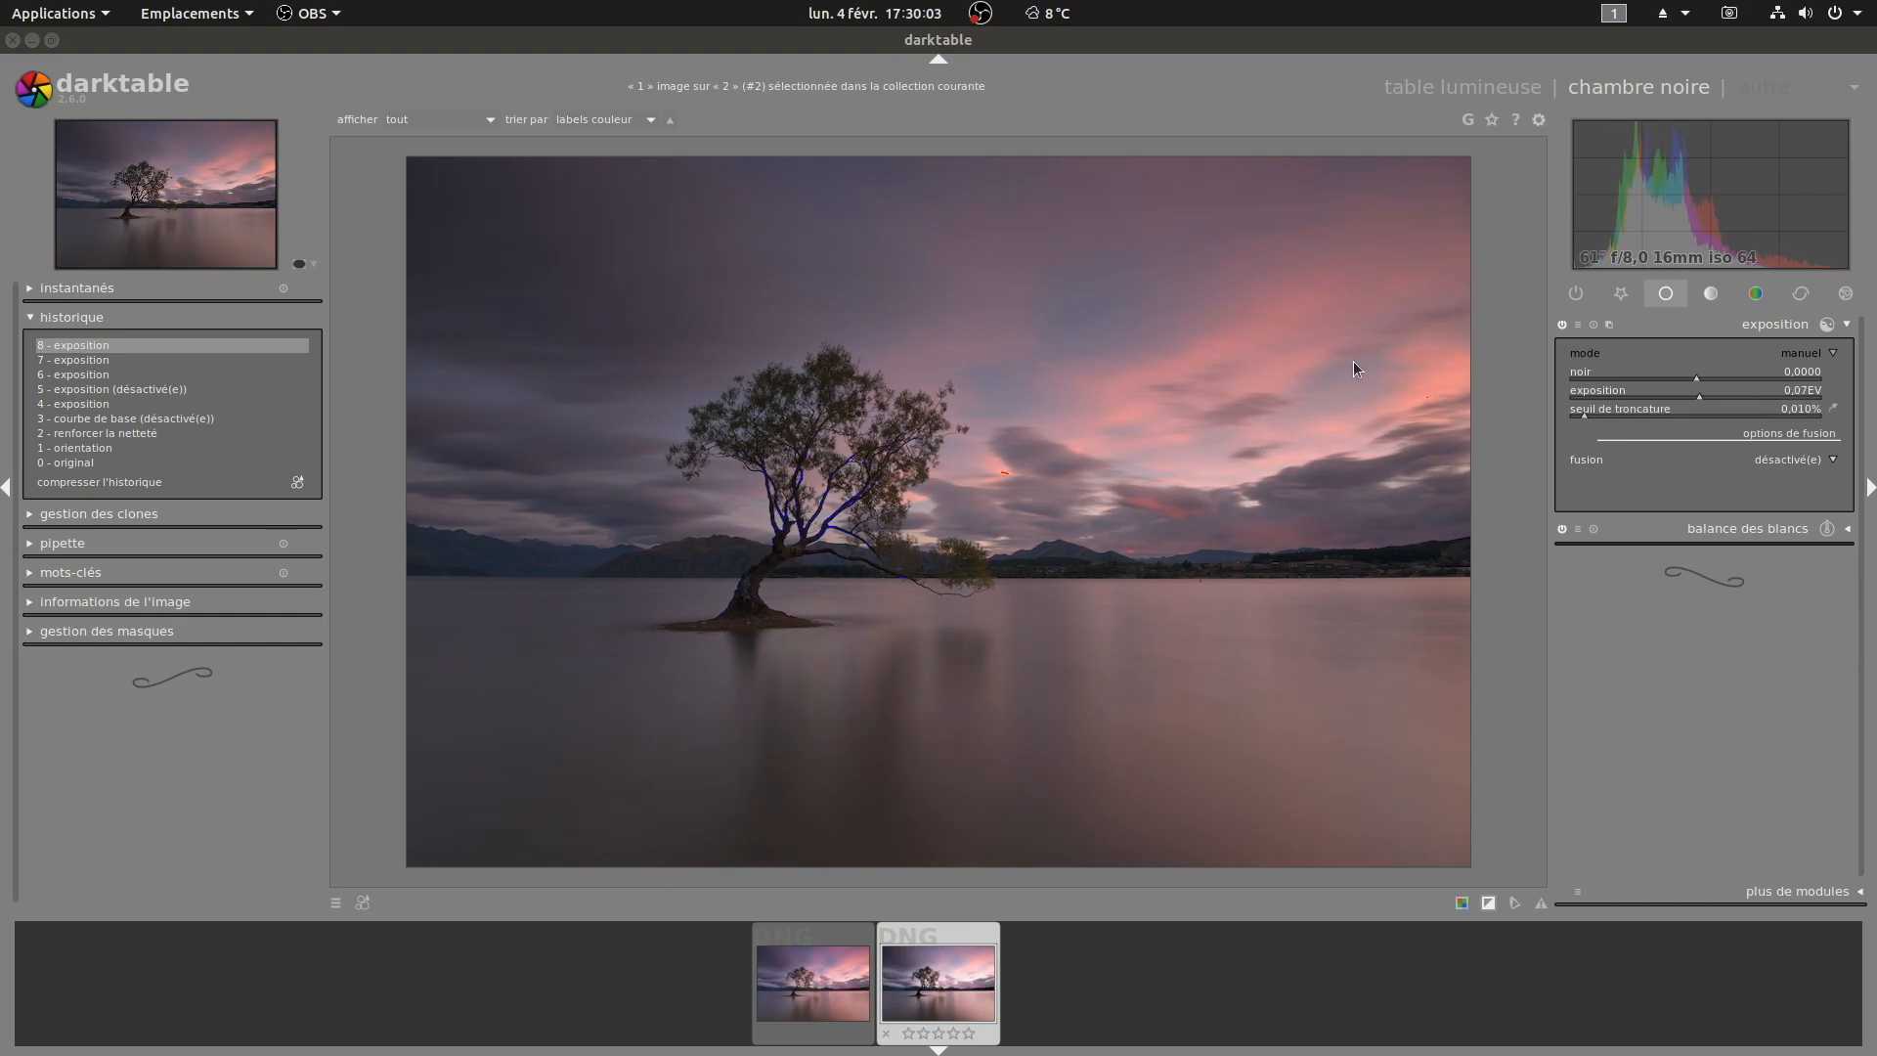
Step: Zoom the preview in and pan across the tree's branches and trunk to inspect detail
click(314, 265)
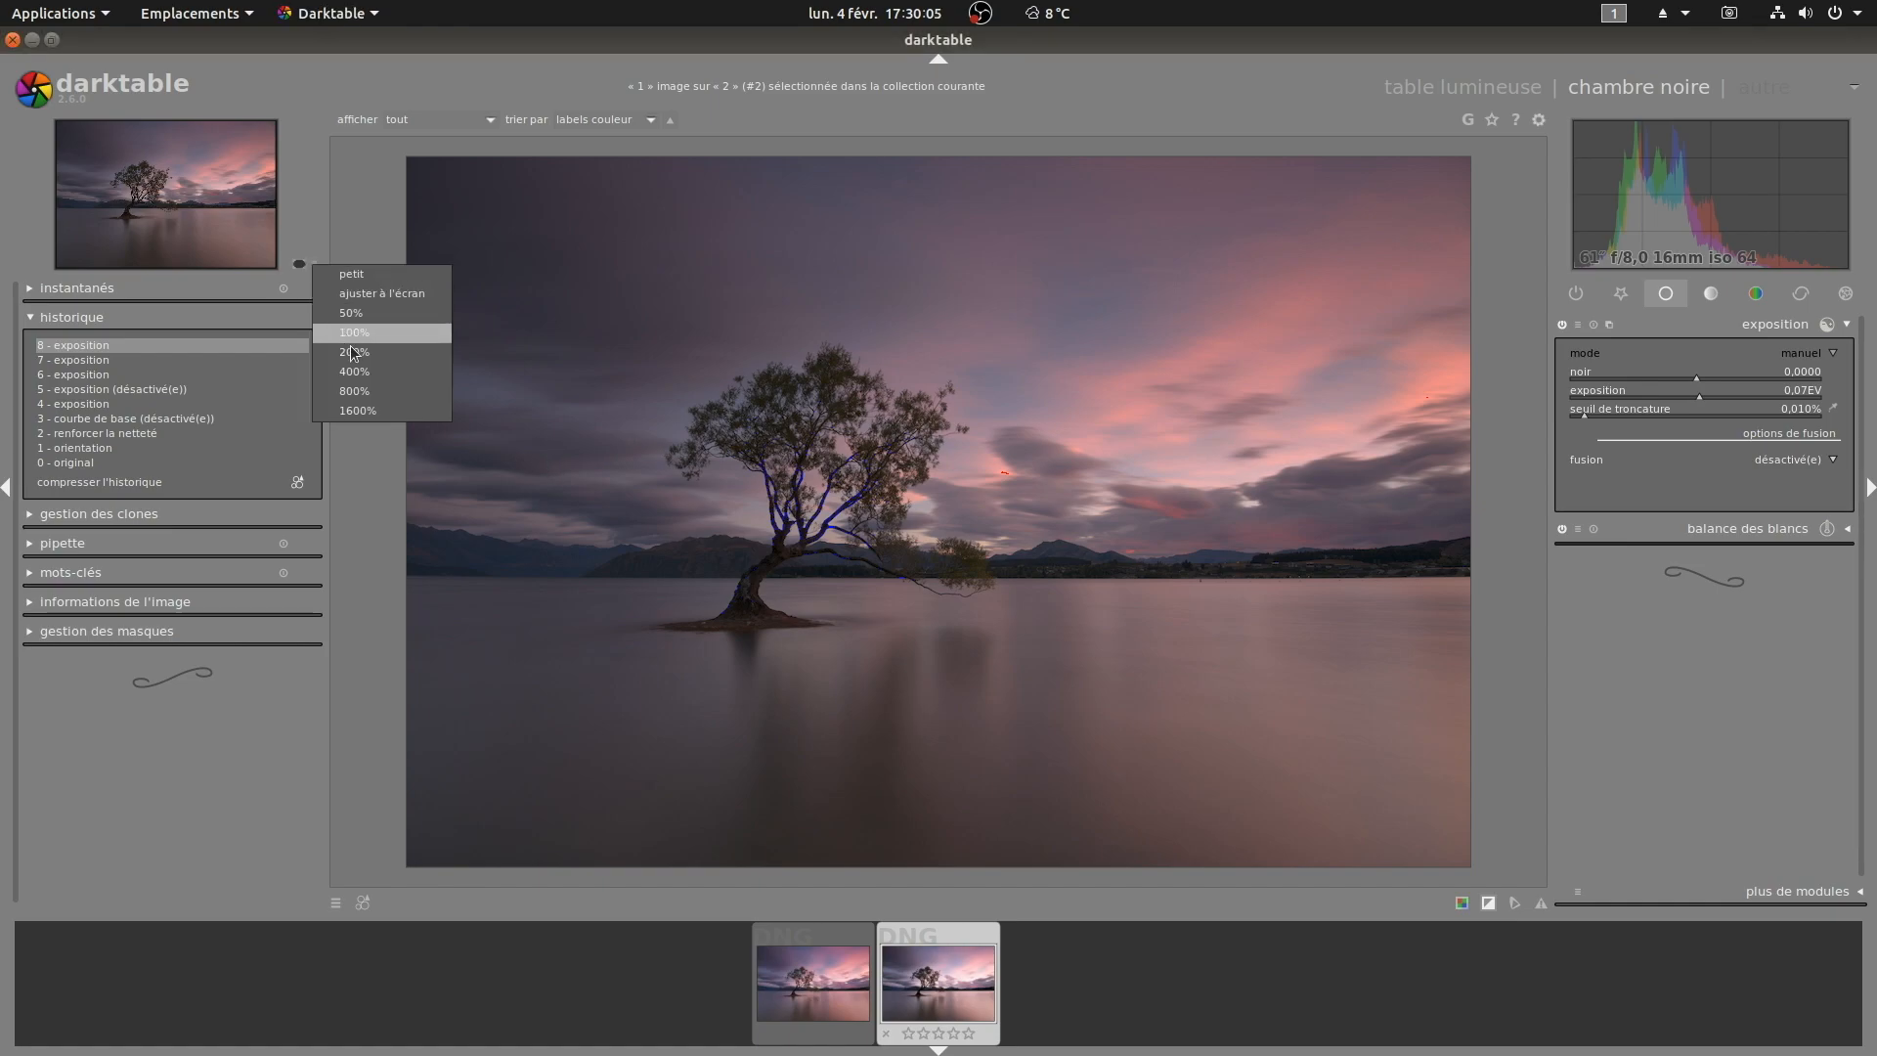
click(366, 337)
drag(670, 406, 1265, 251)
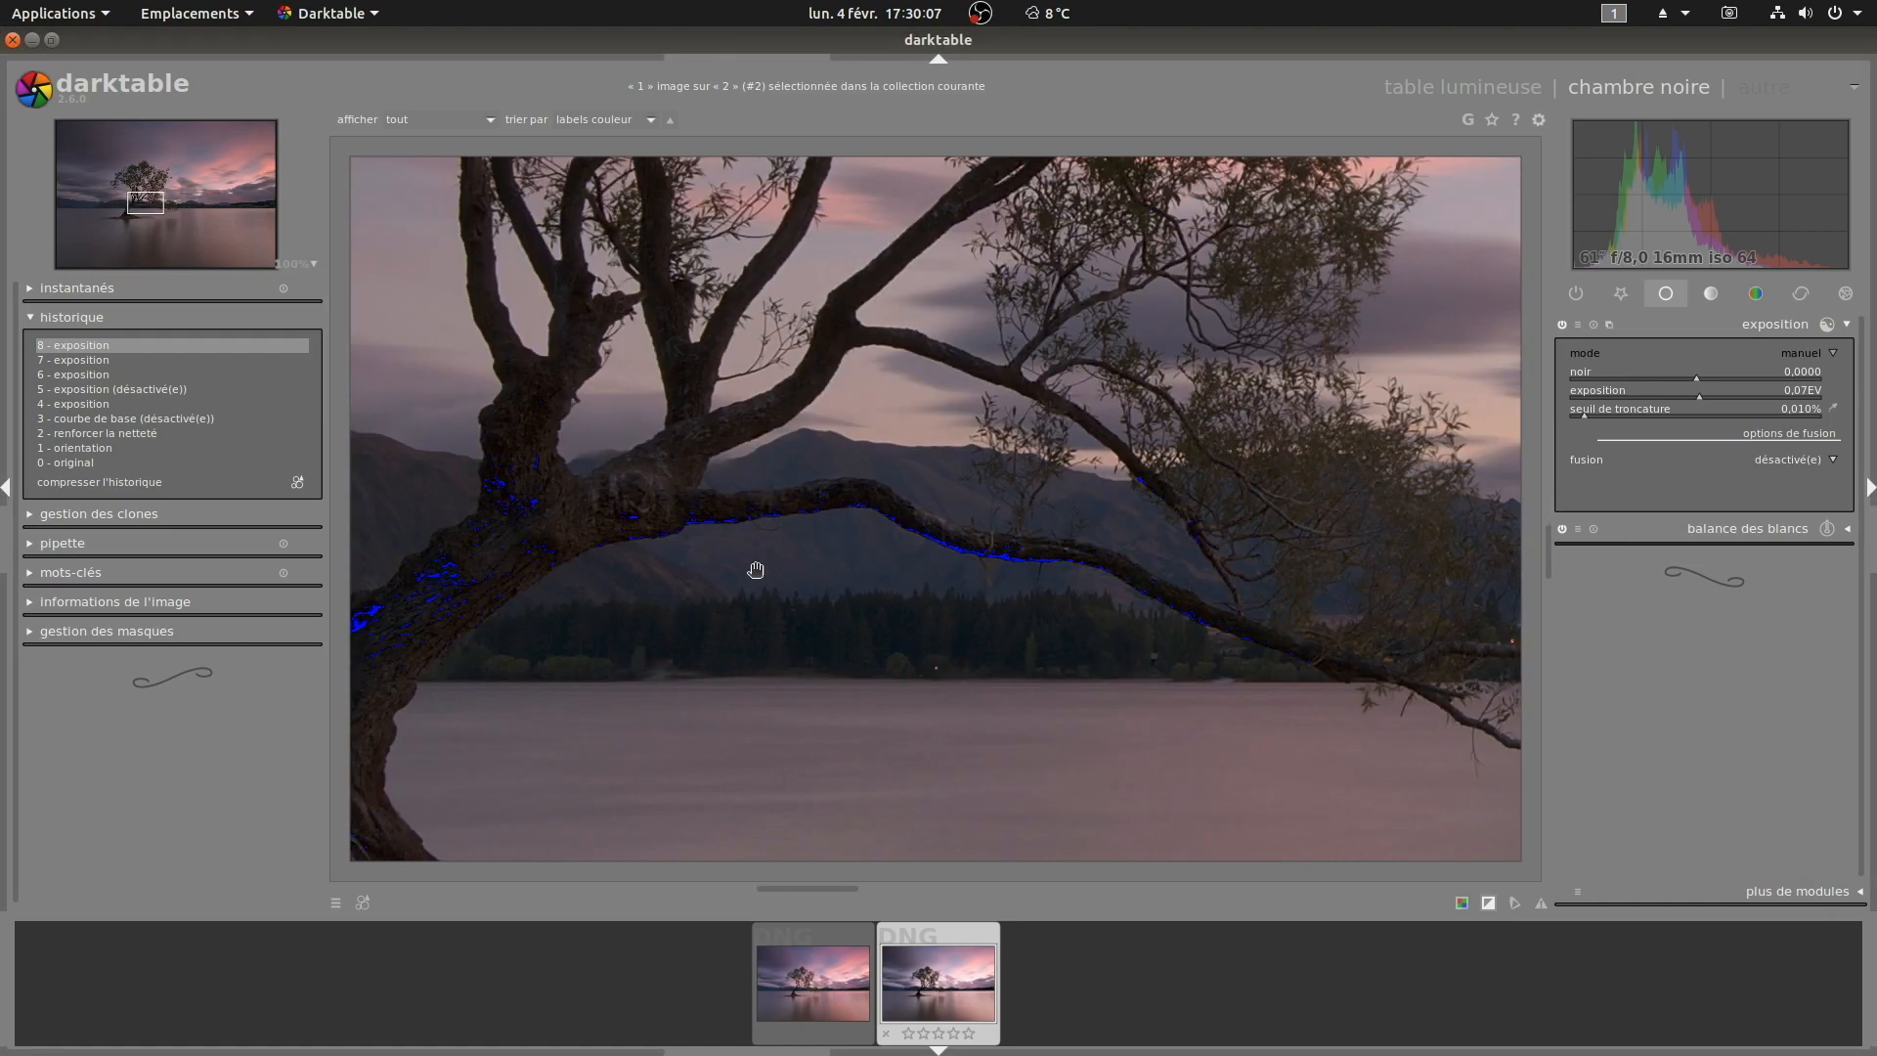
drag(759, 566, 1223, 322)
Step: Lower the exposure module's black level to -0.0020 and collapse the module
scroll(1715, 378, down, 2)
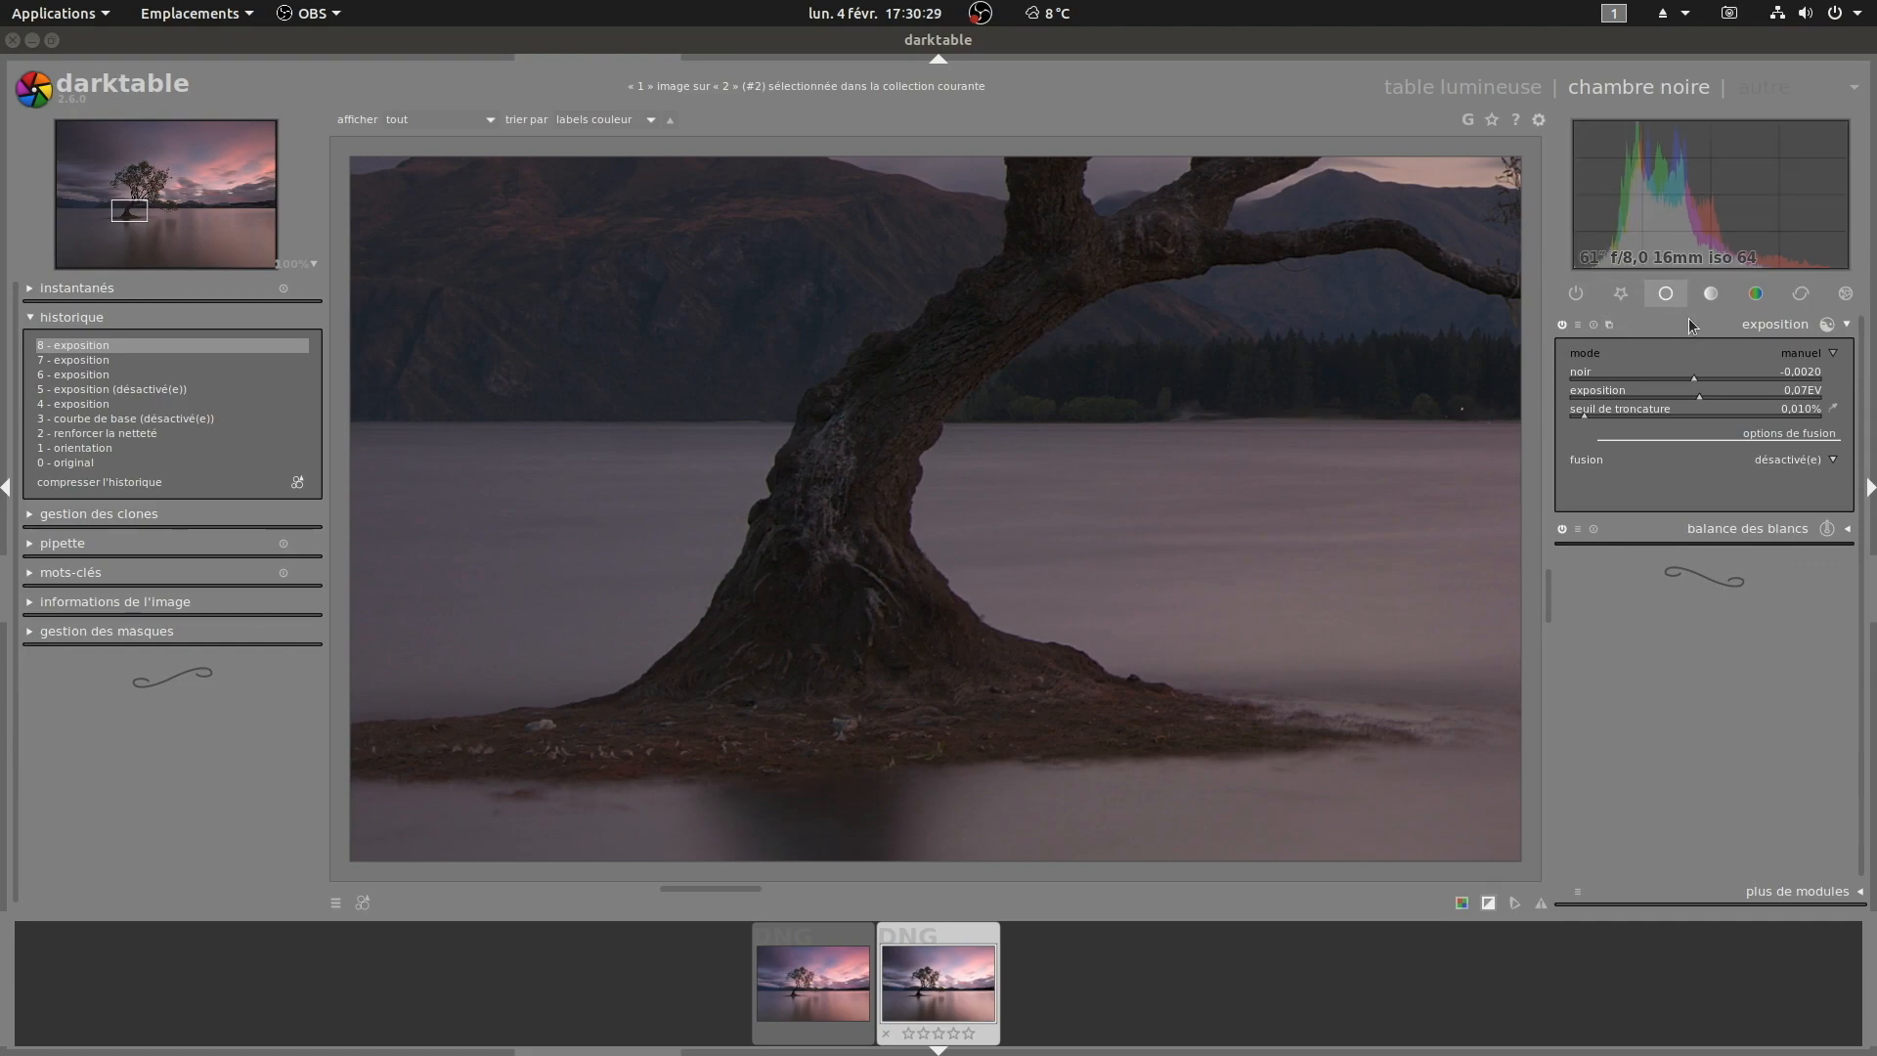
click(1784, 328)
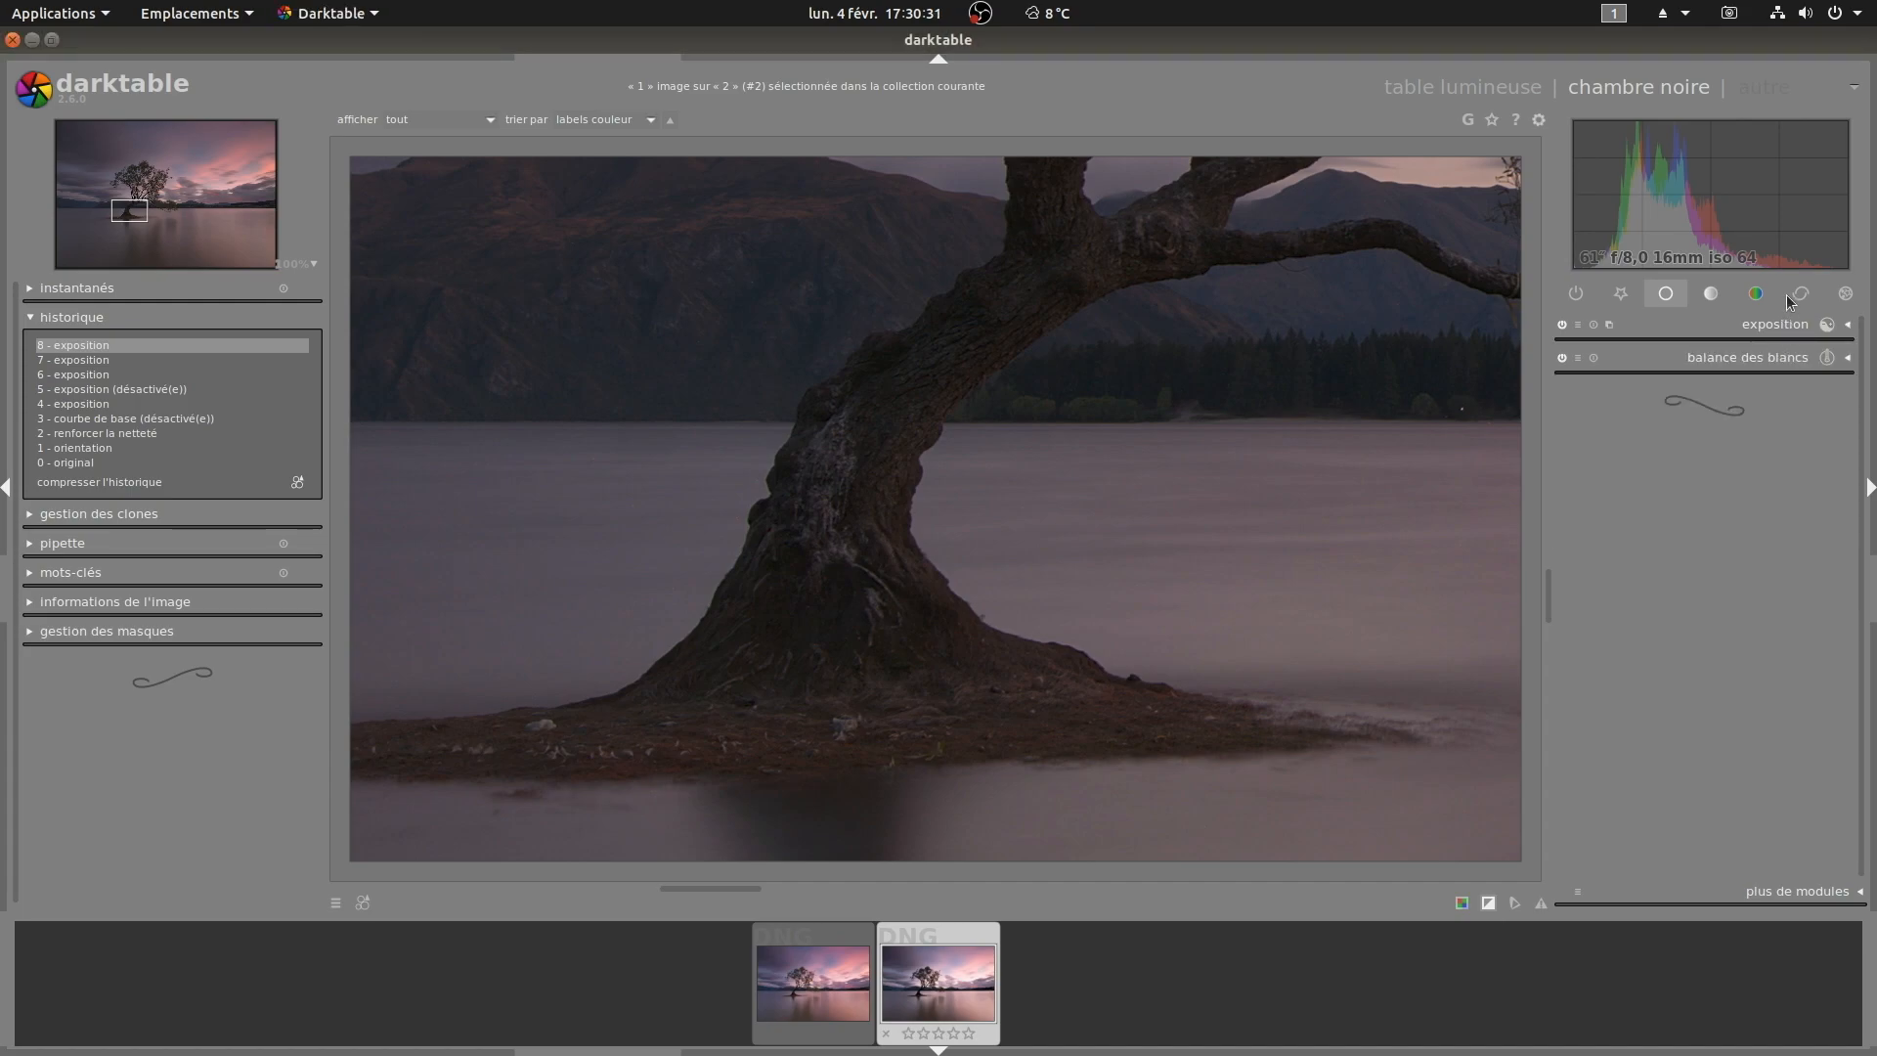
Step: Open the tone module group, expand and enable the filmic module, and collapse the history panel
click(1711, 293)
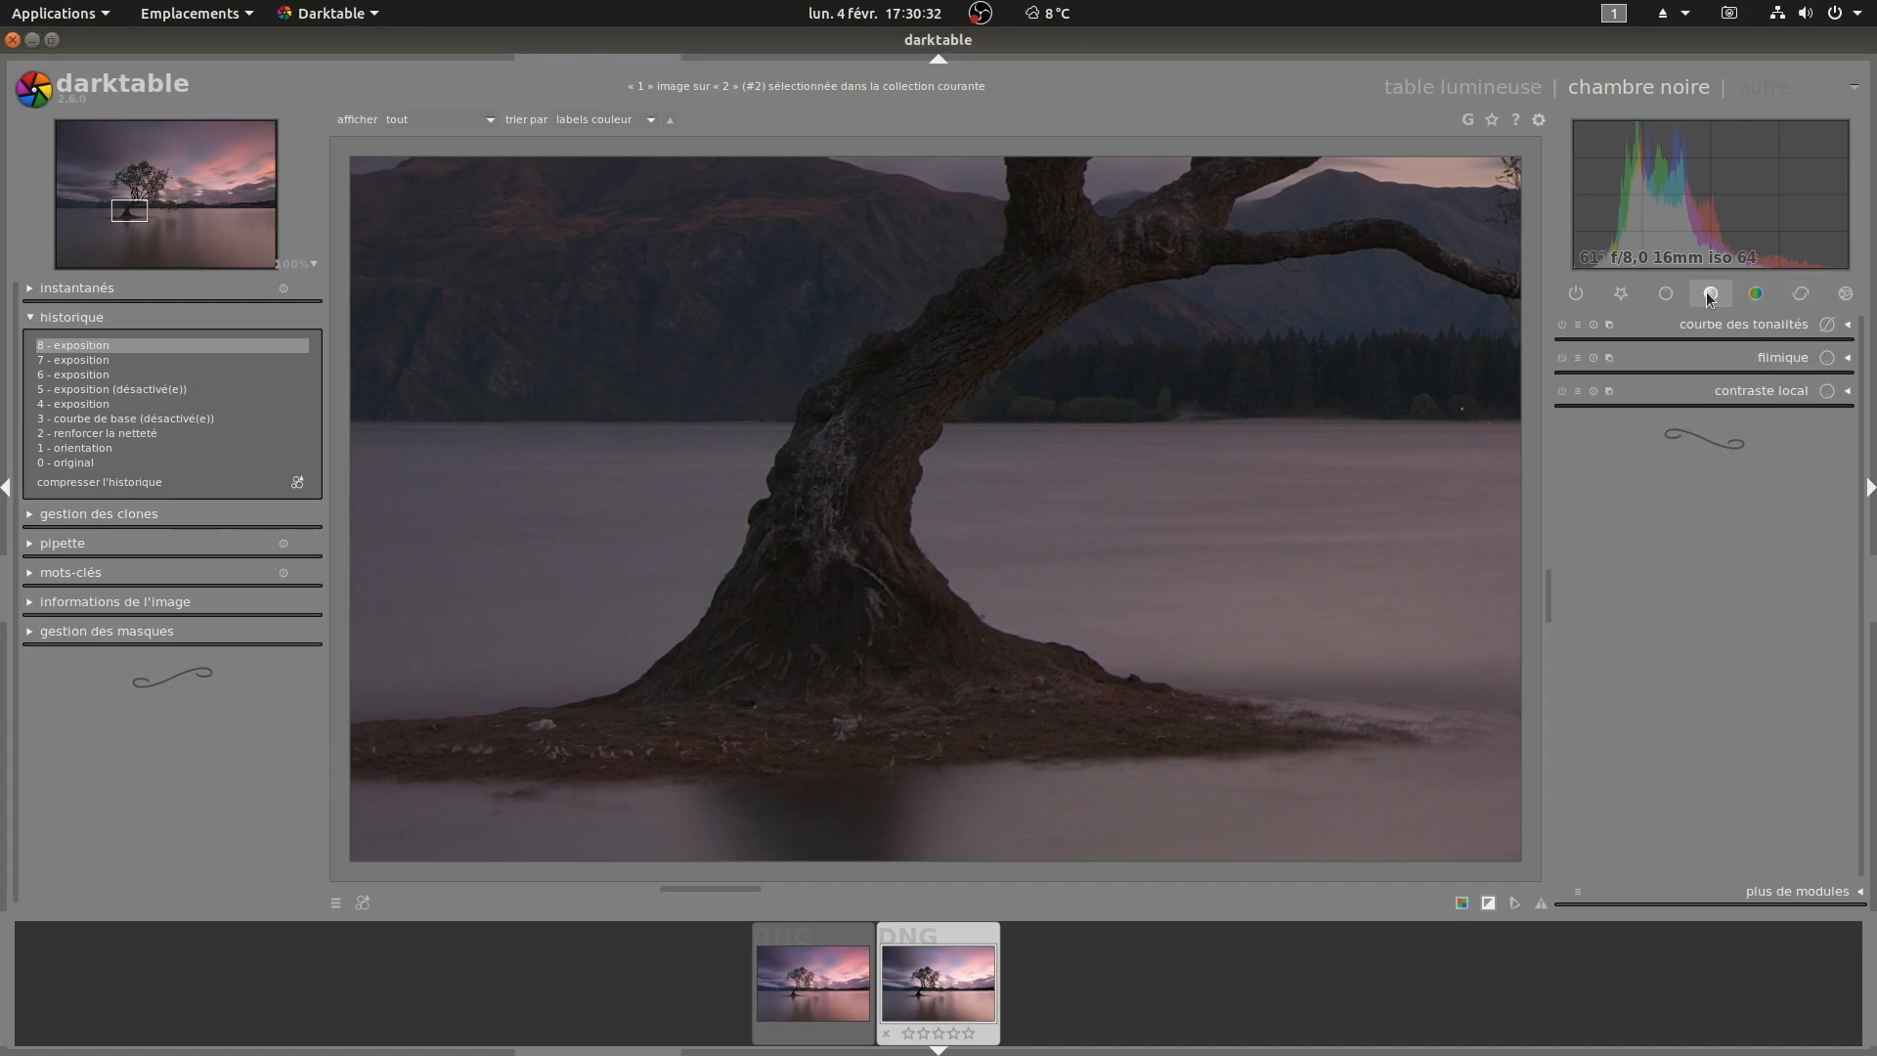
click(1804, 357)
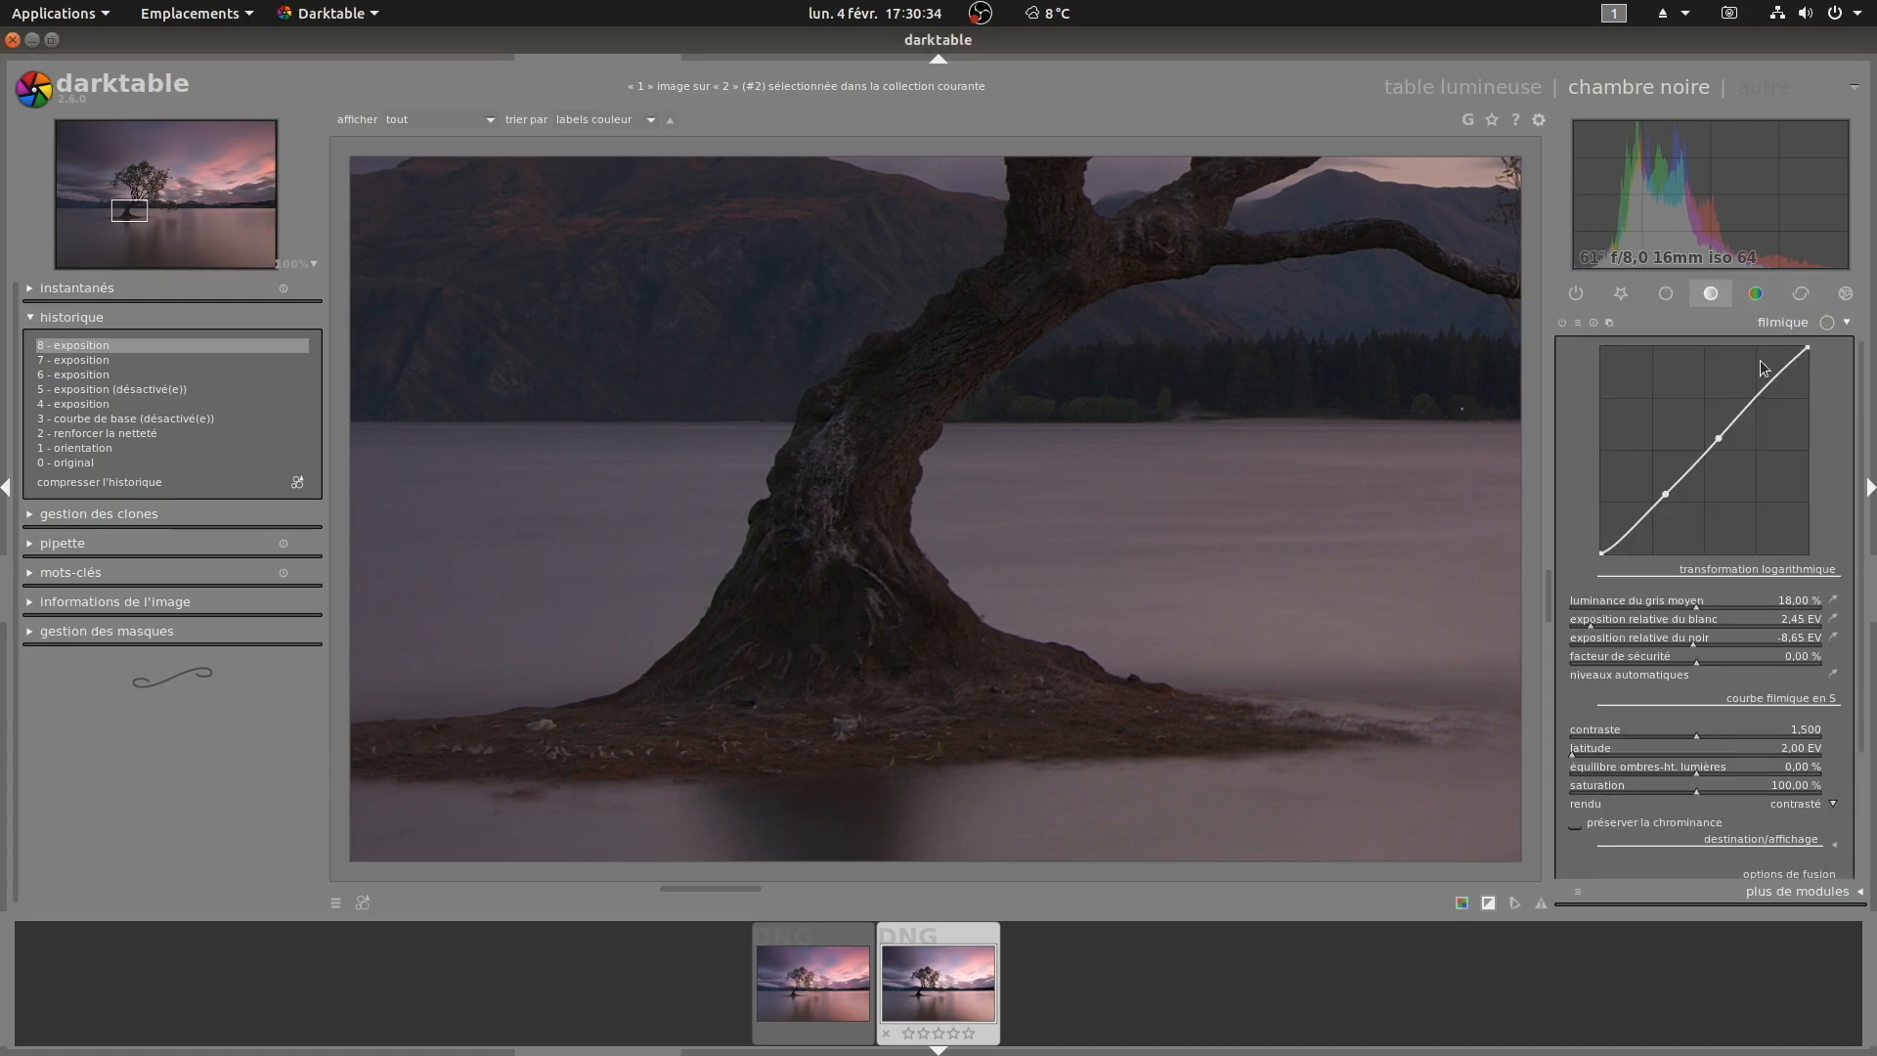
click(1562, 324)
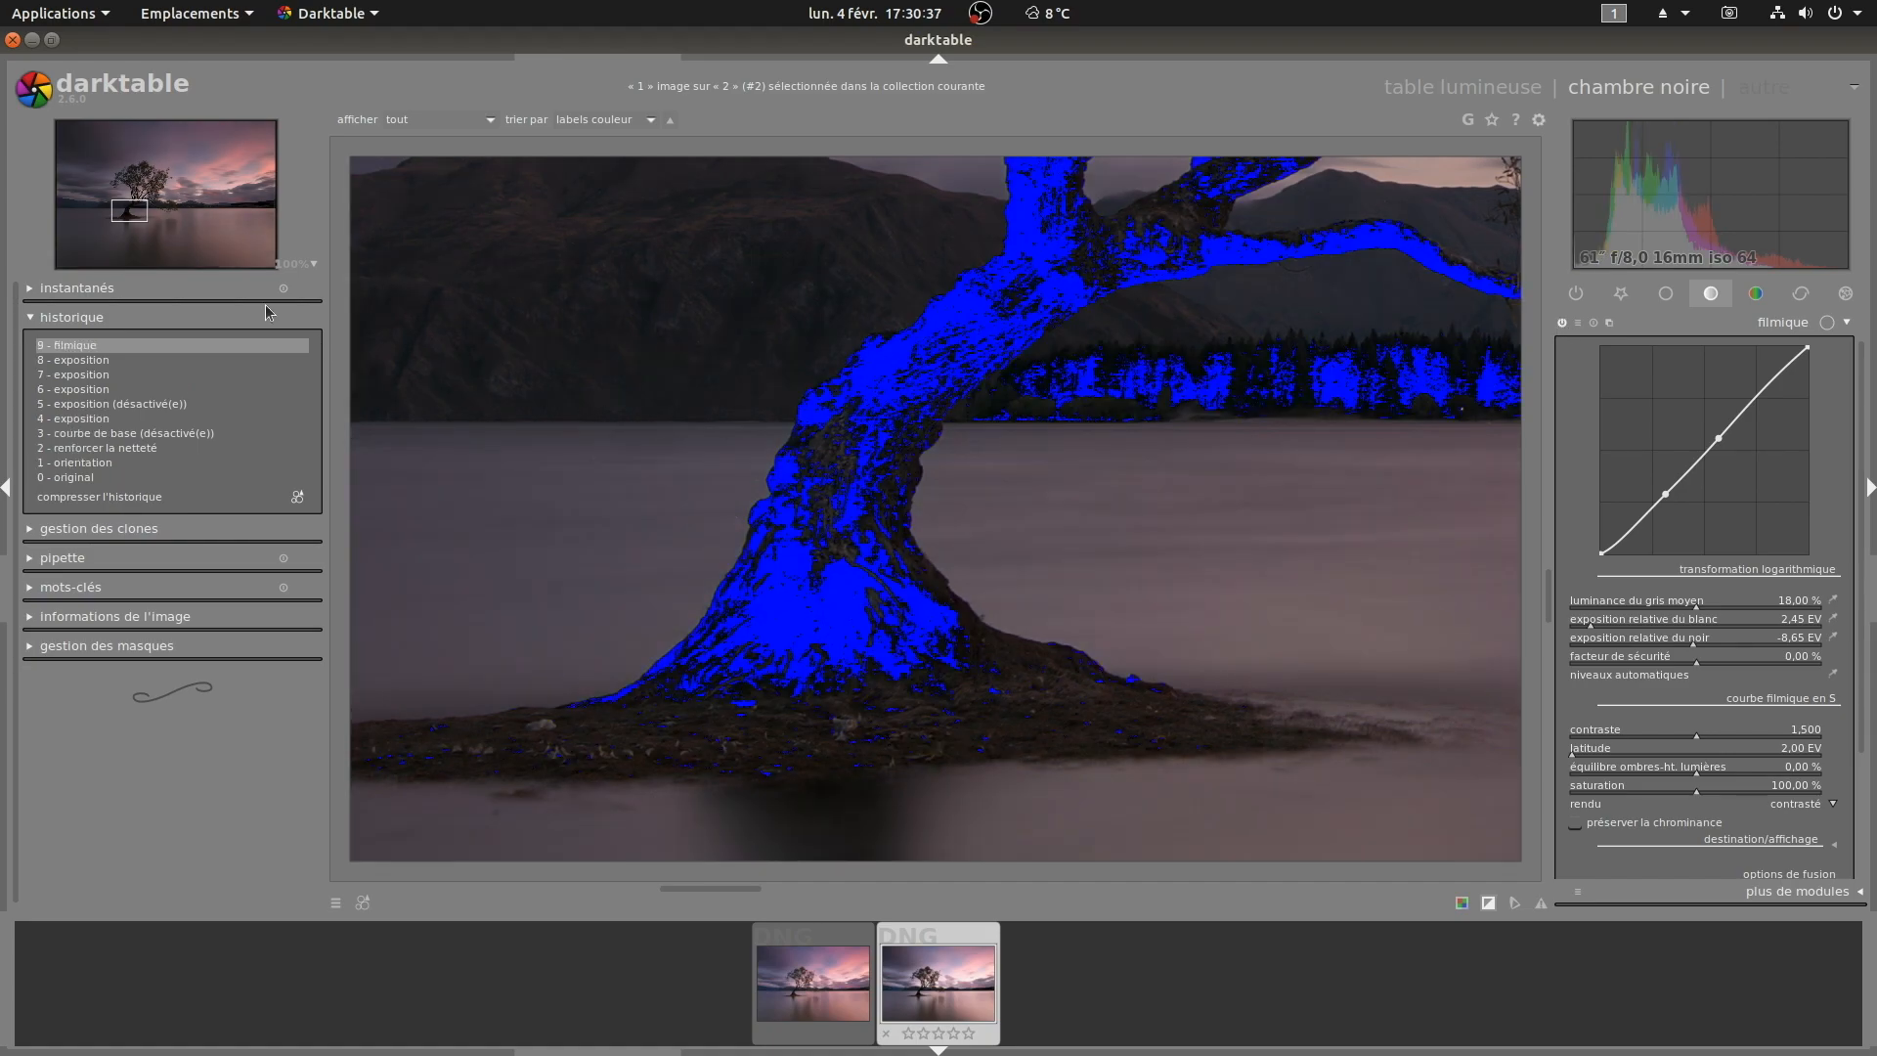
click(67, 318)
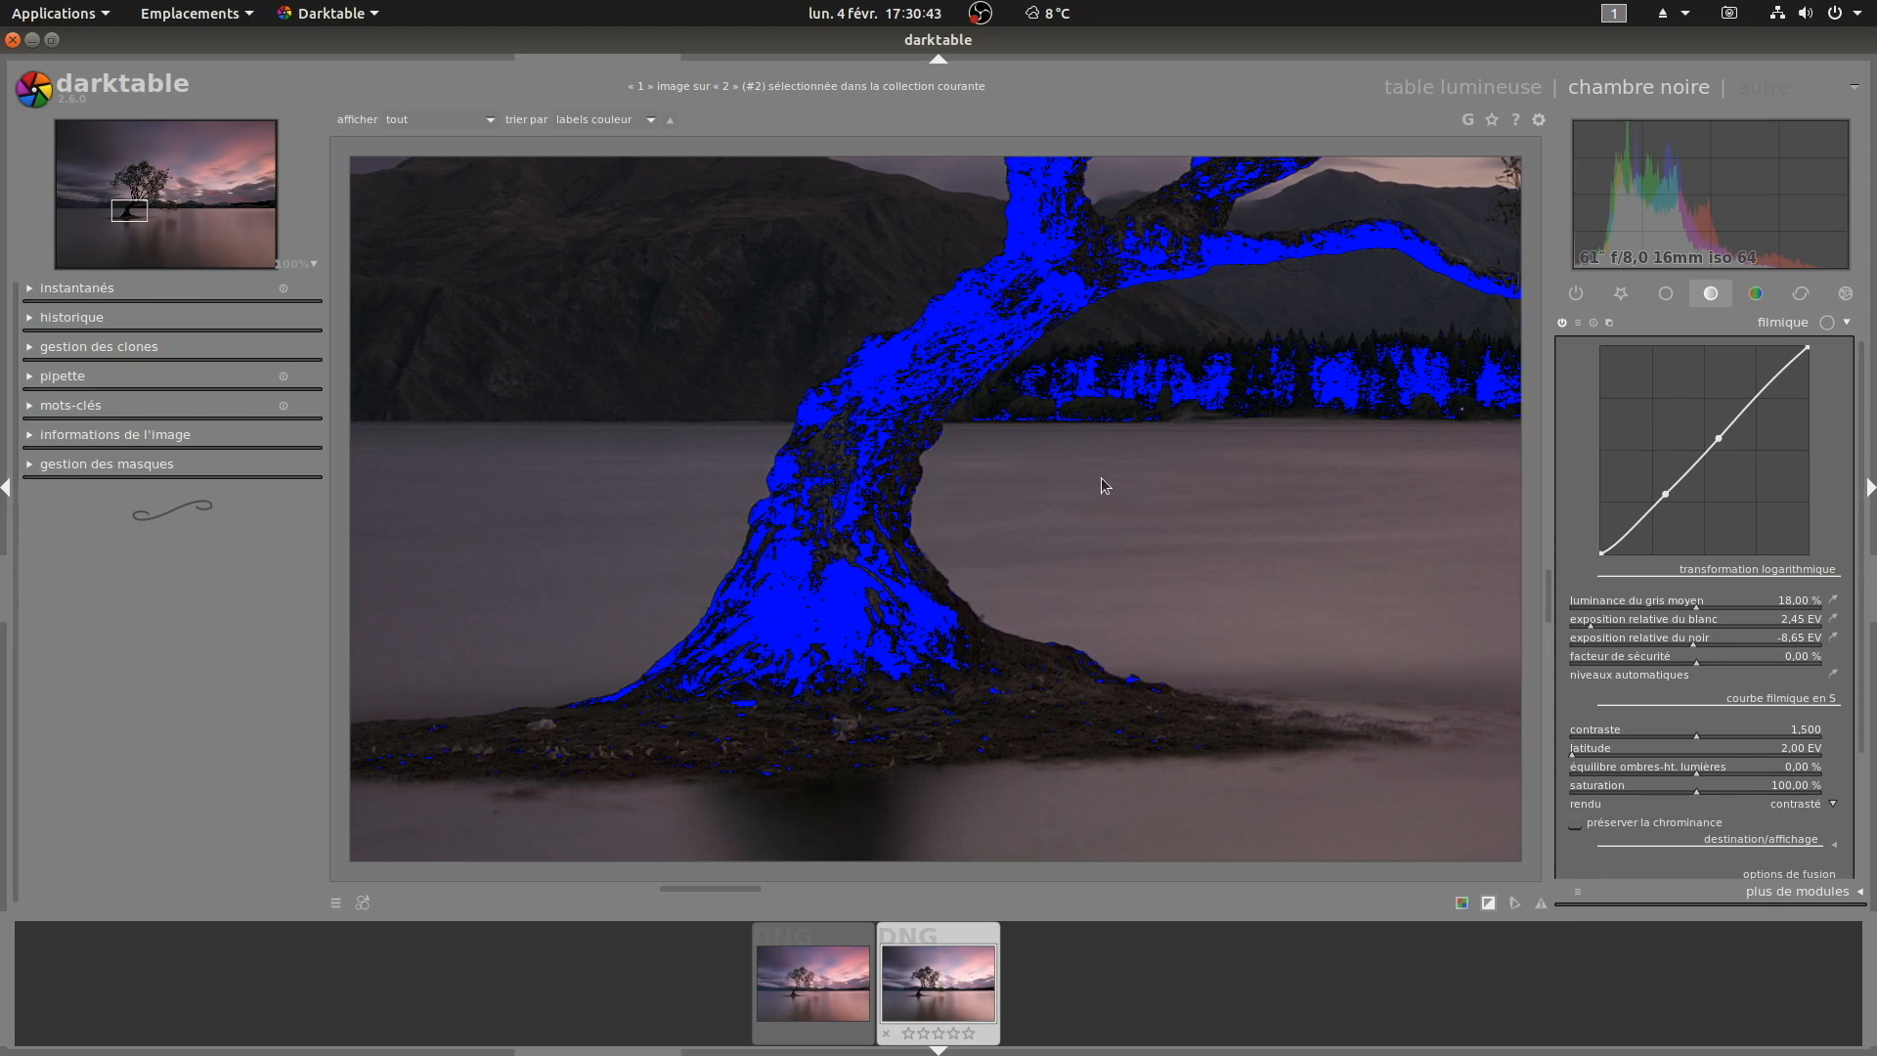
Step: Enable filmic's preserve chrominance option
scroll(1035, 411, up, 1)
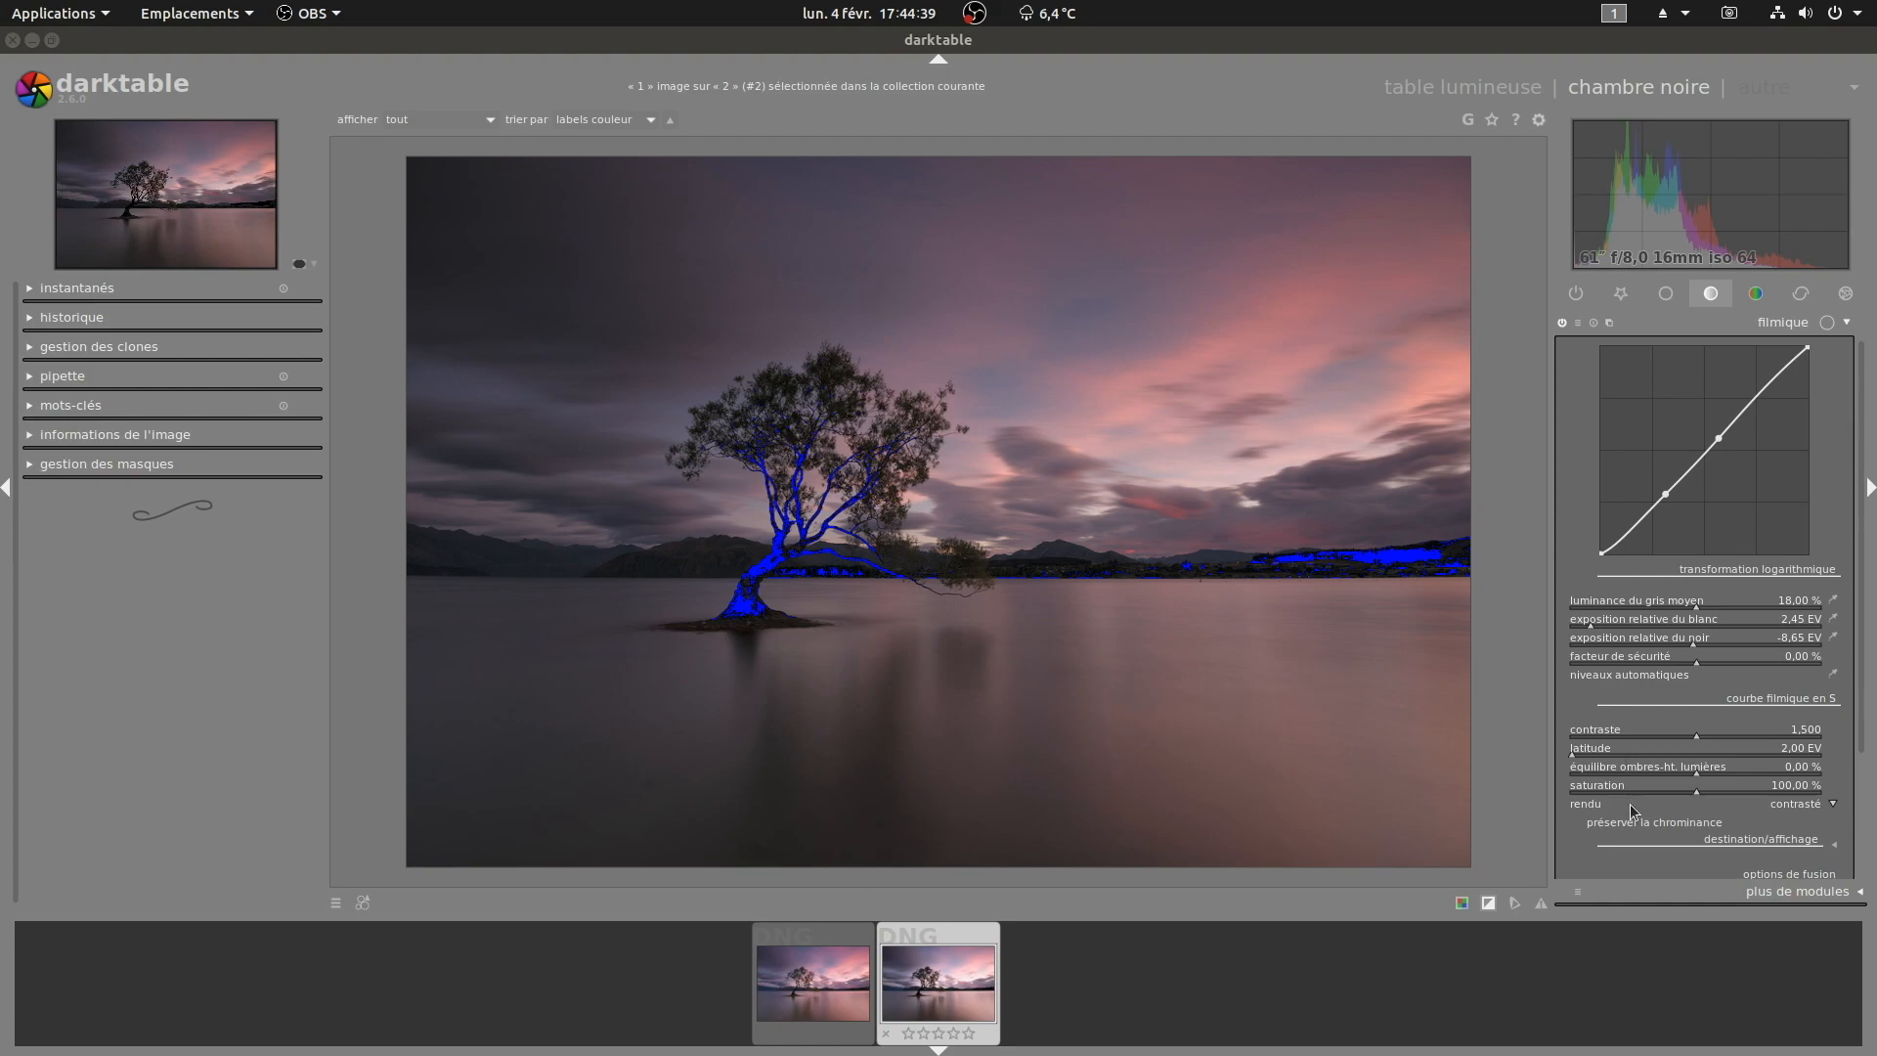
click(1577, 825)
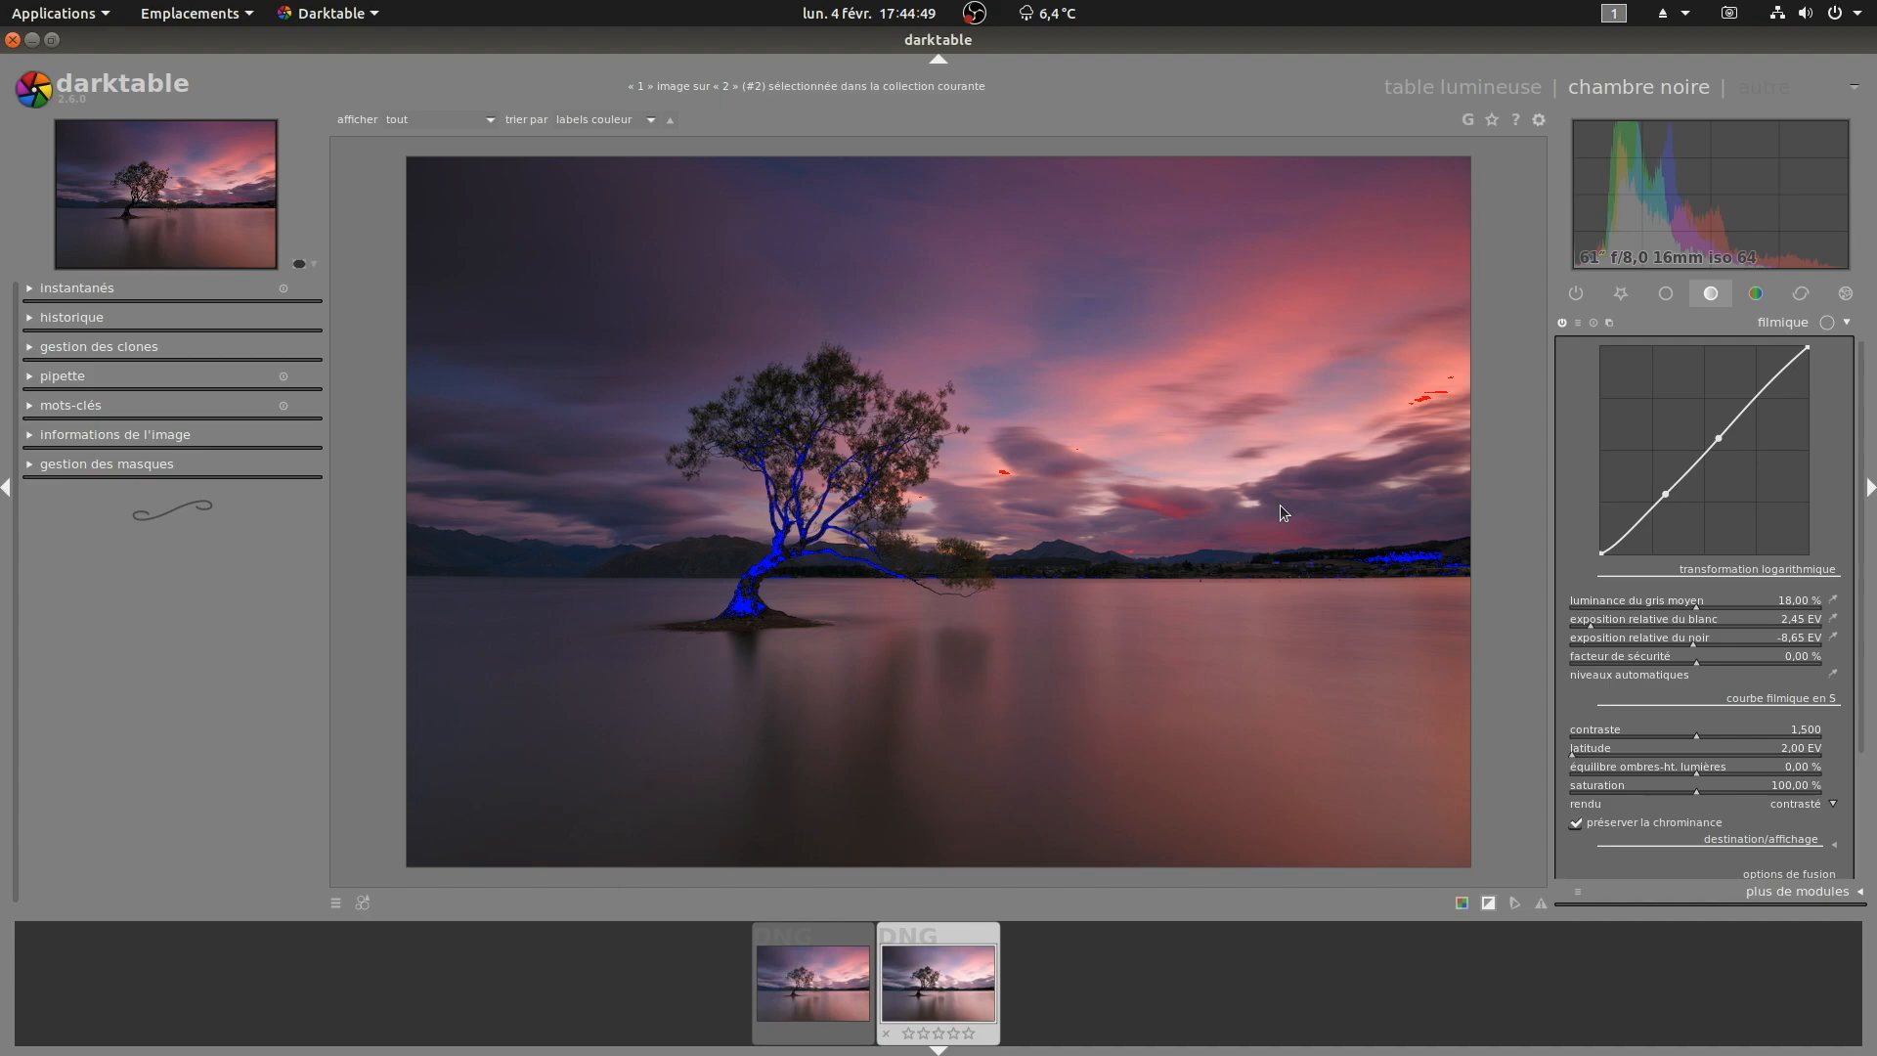
Step: Open the color balance module and set its output saturation to 75.11 %
click(1756, 294)
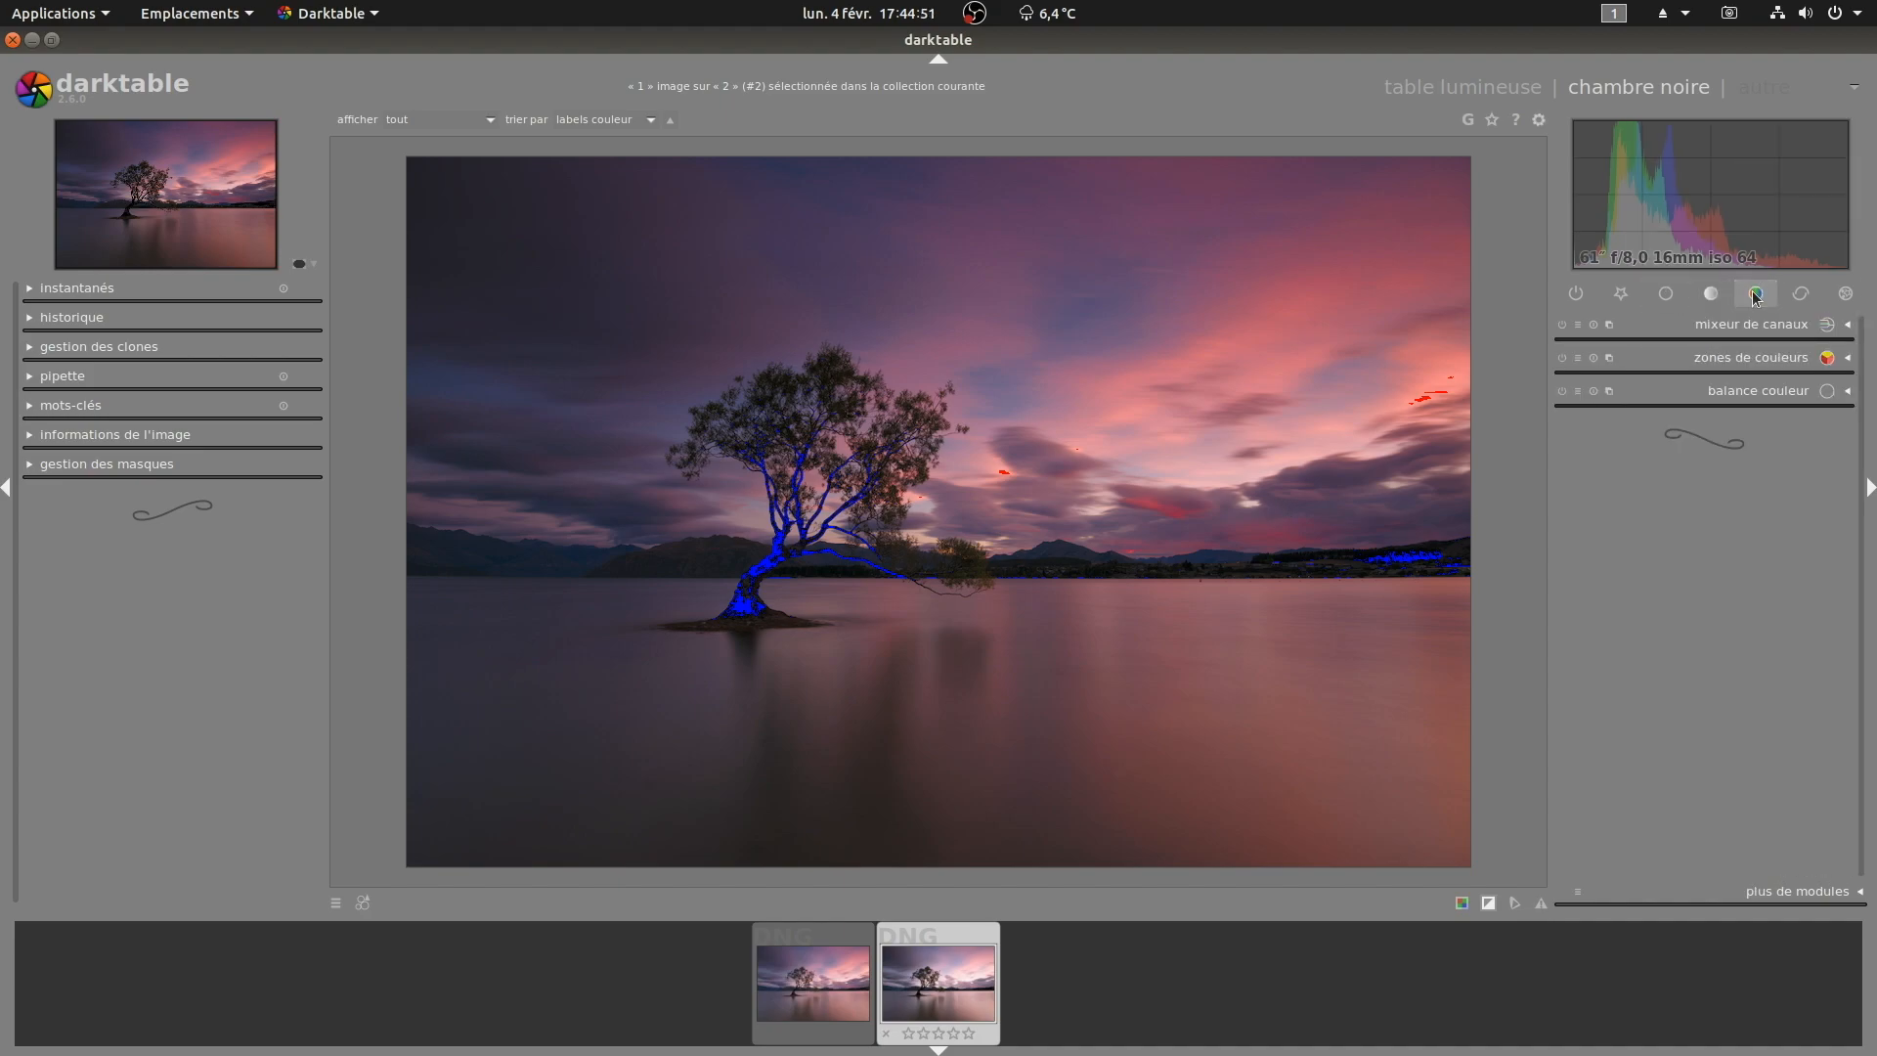
click(1740, 389)
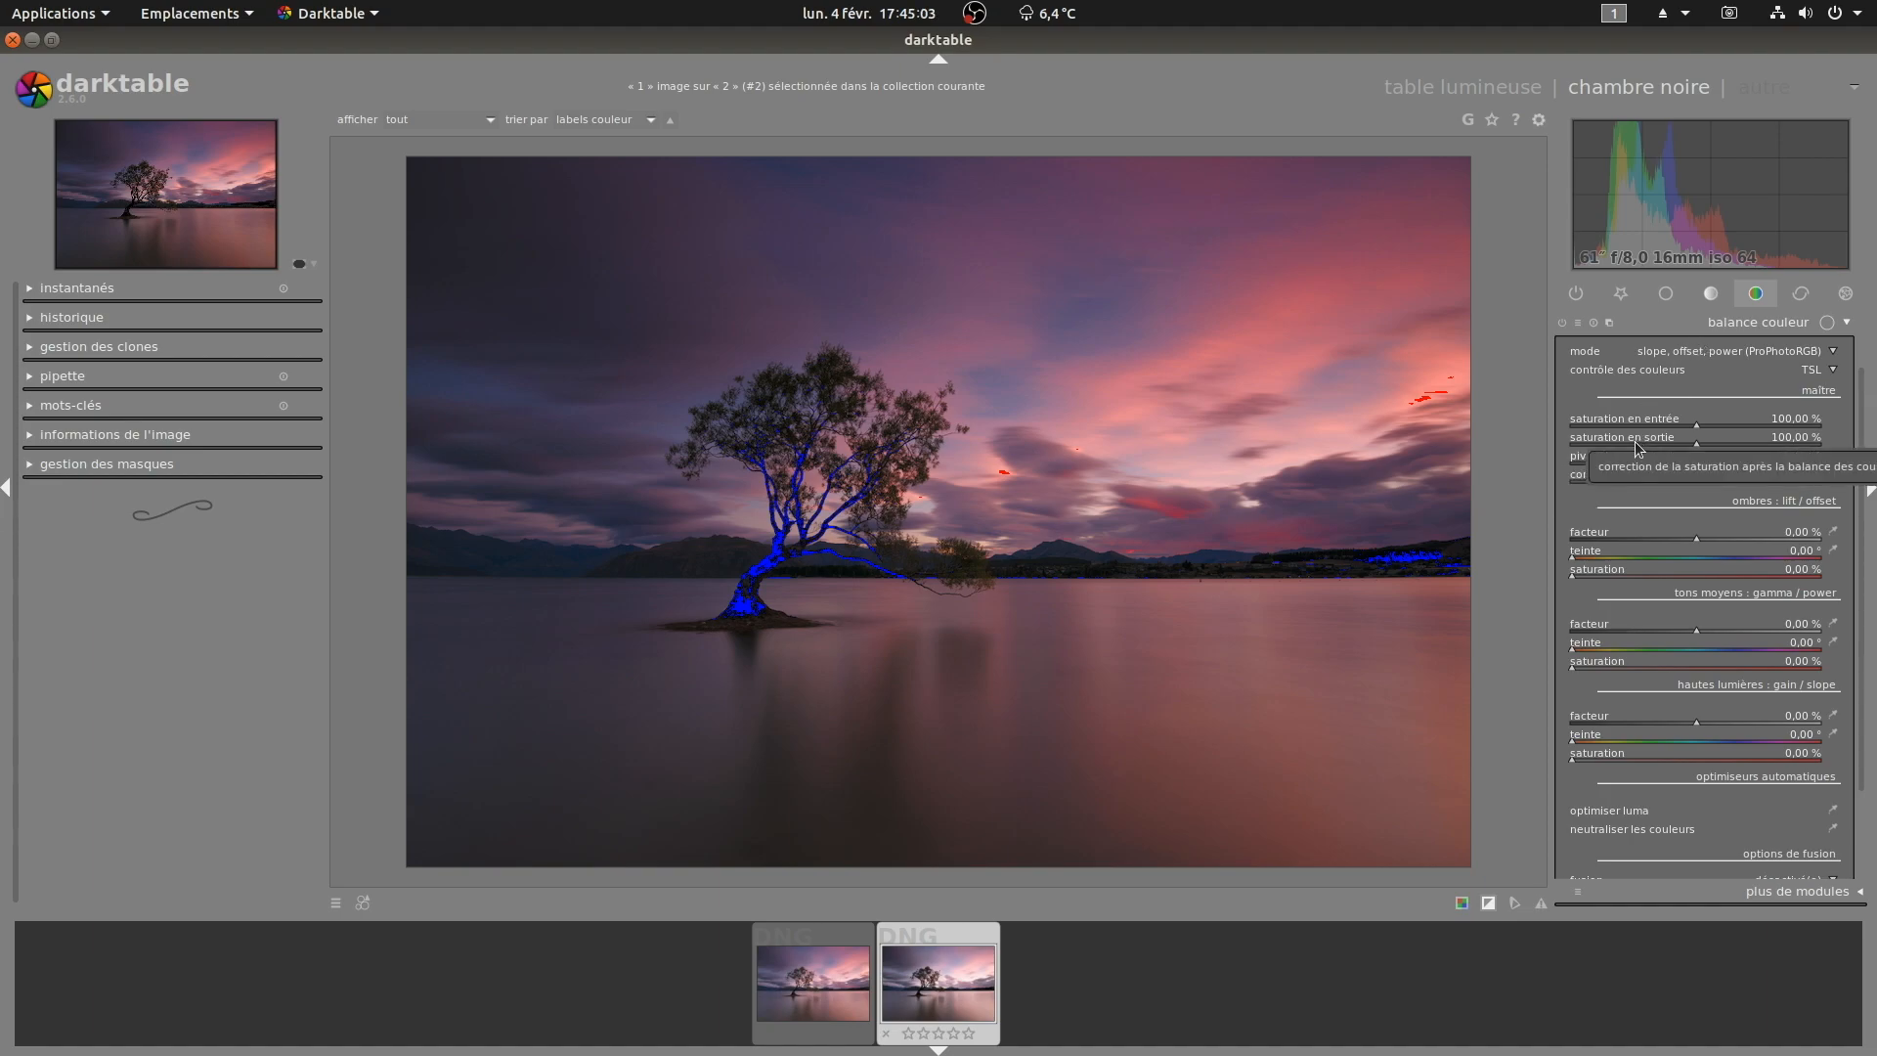
scroll(1634, 442, down, 5)
scroll(1635, 442, down, 1)
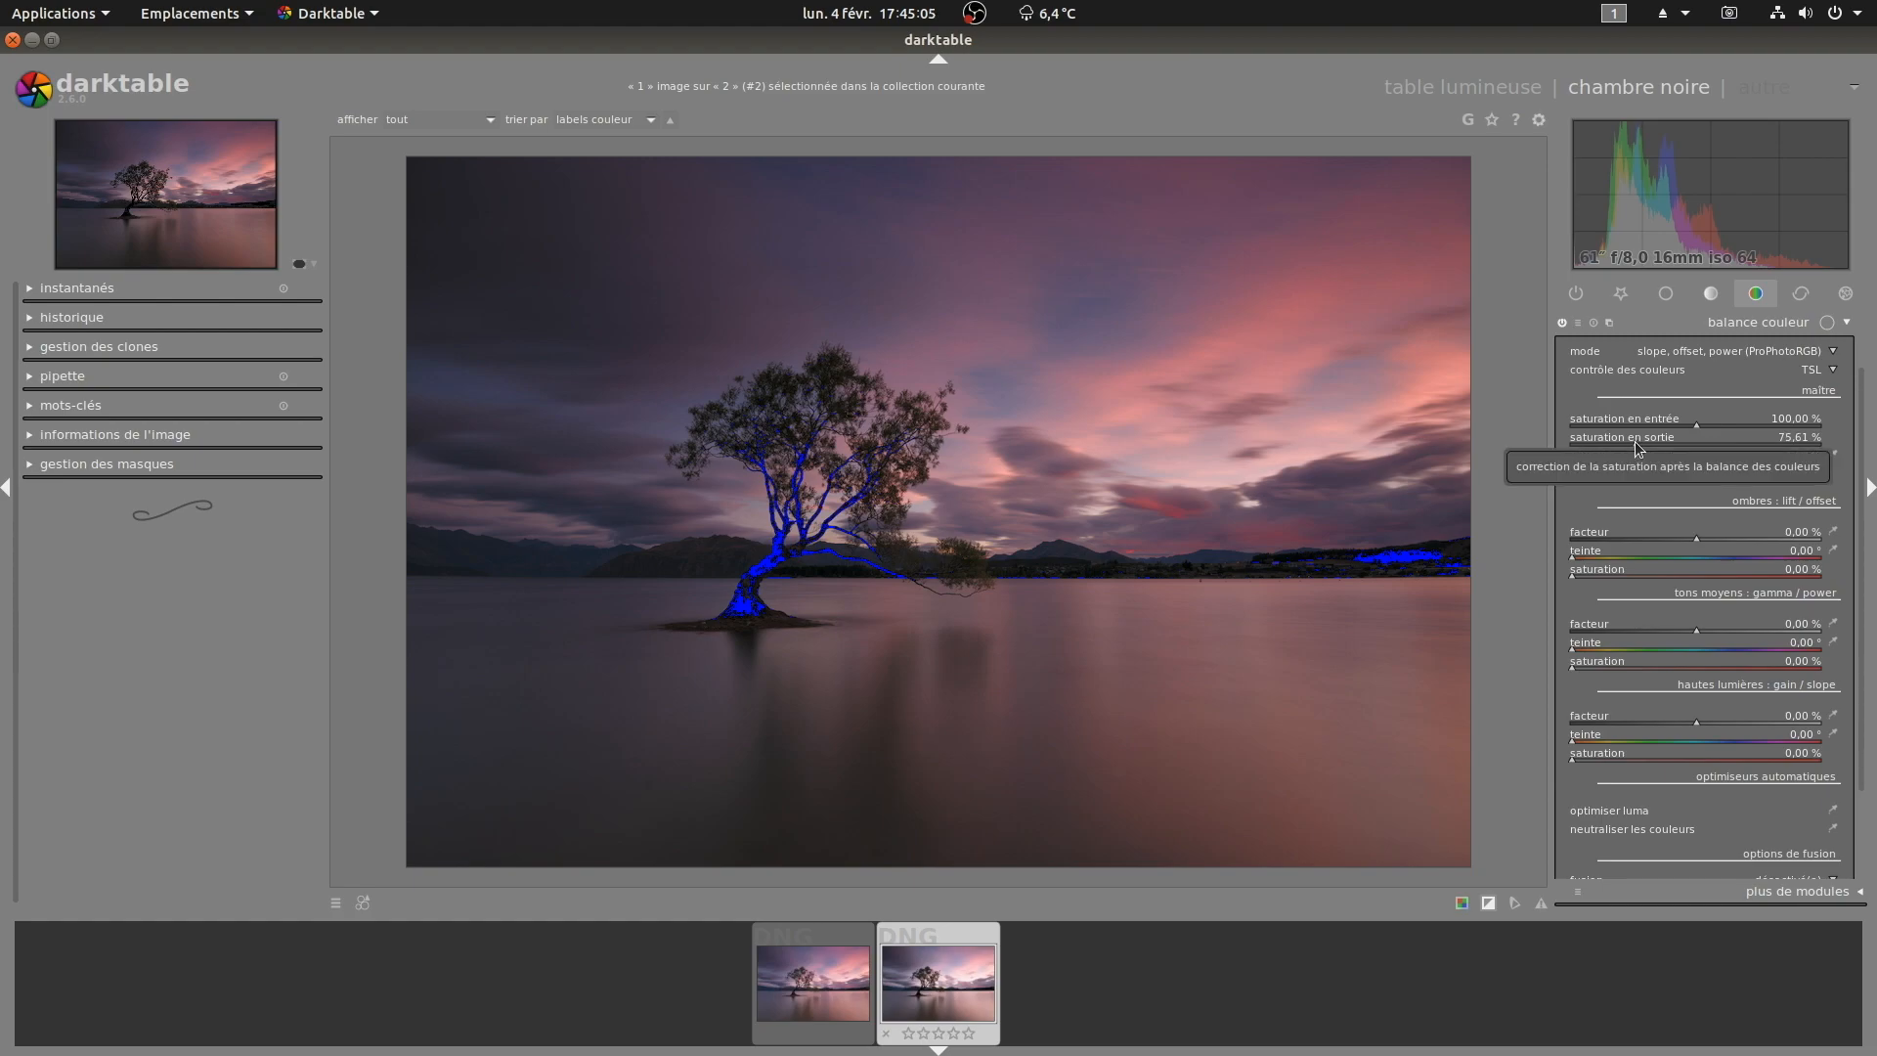
scroll(1635, 442, down, 1)
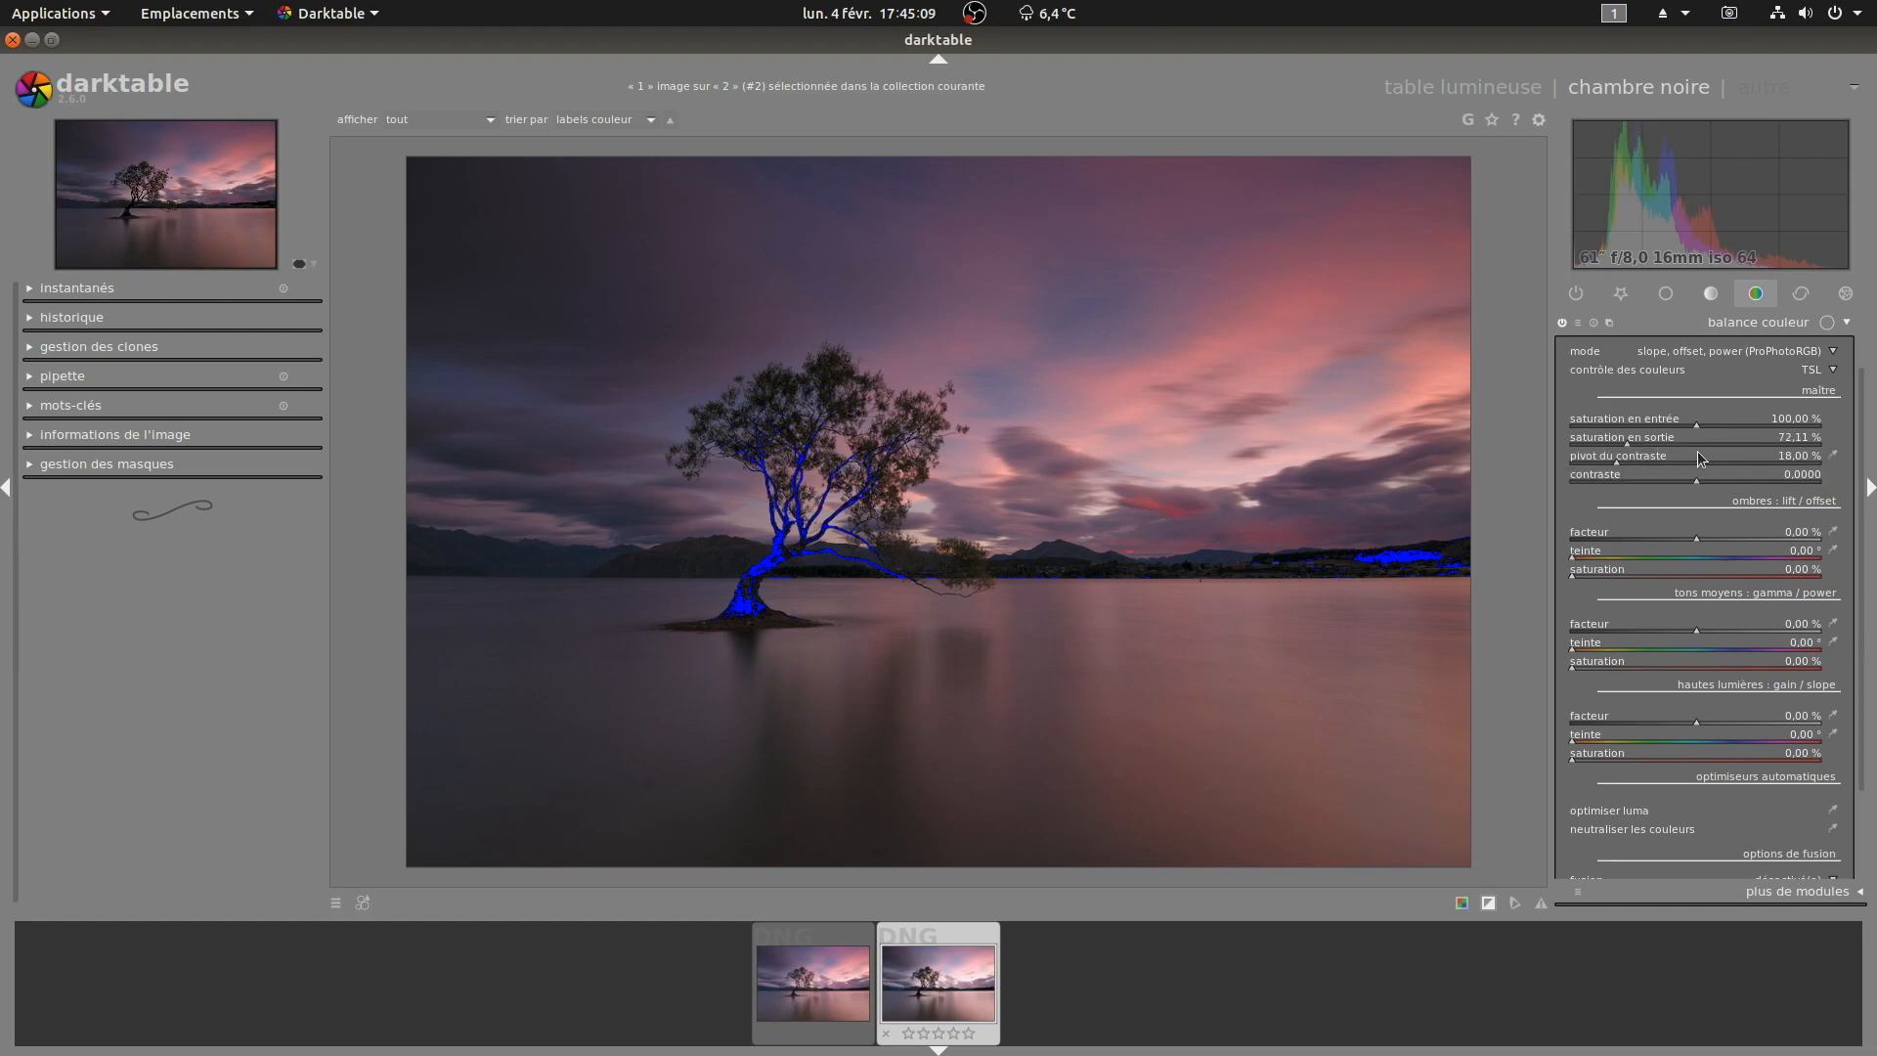
scroll(1678, 443, up, 5)
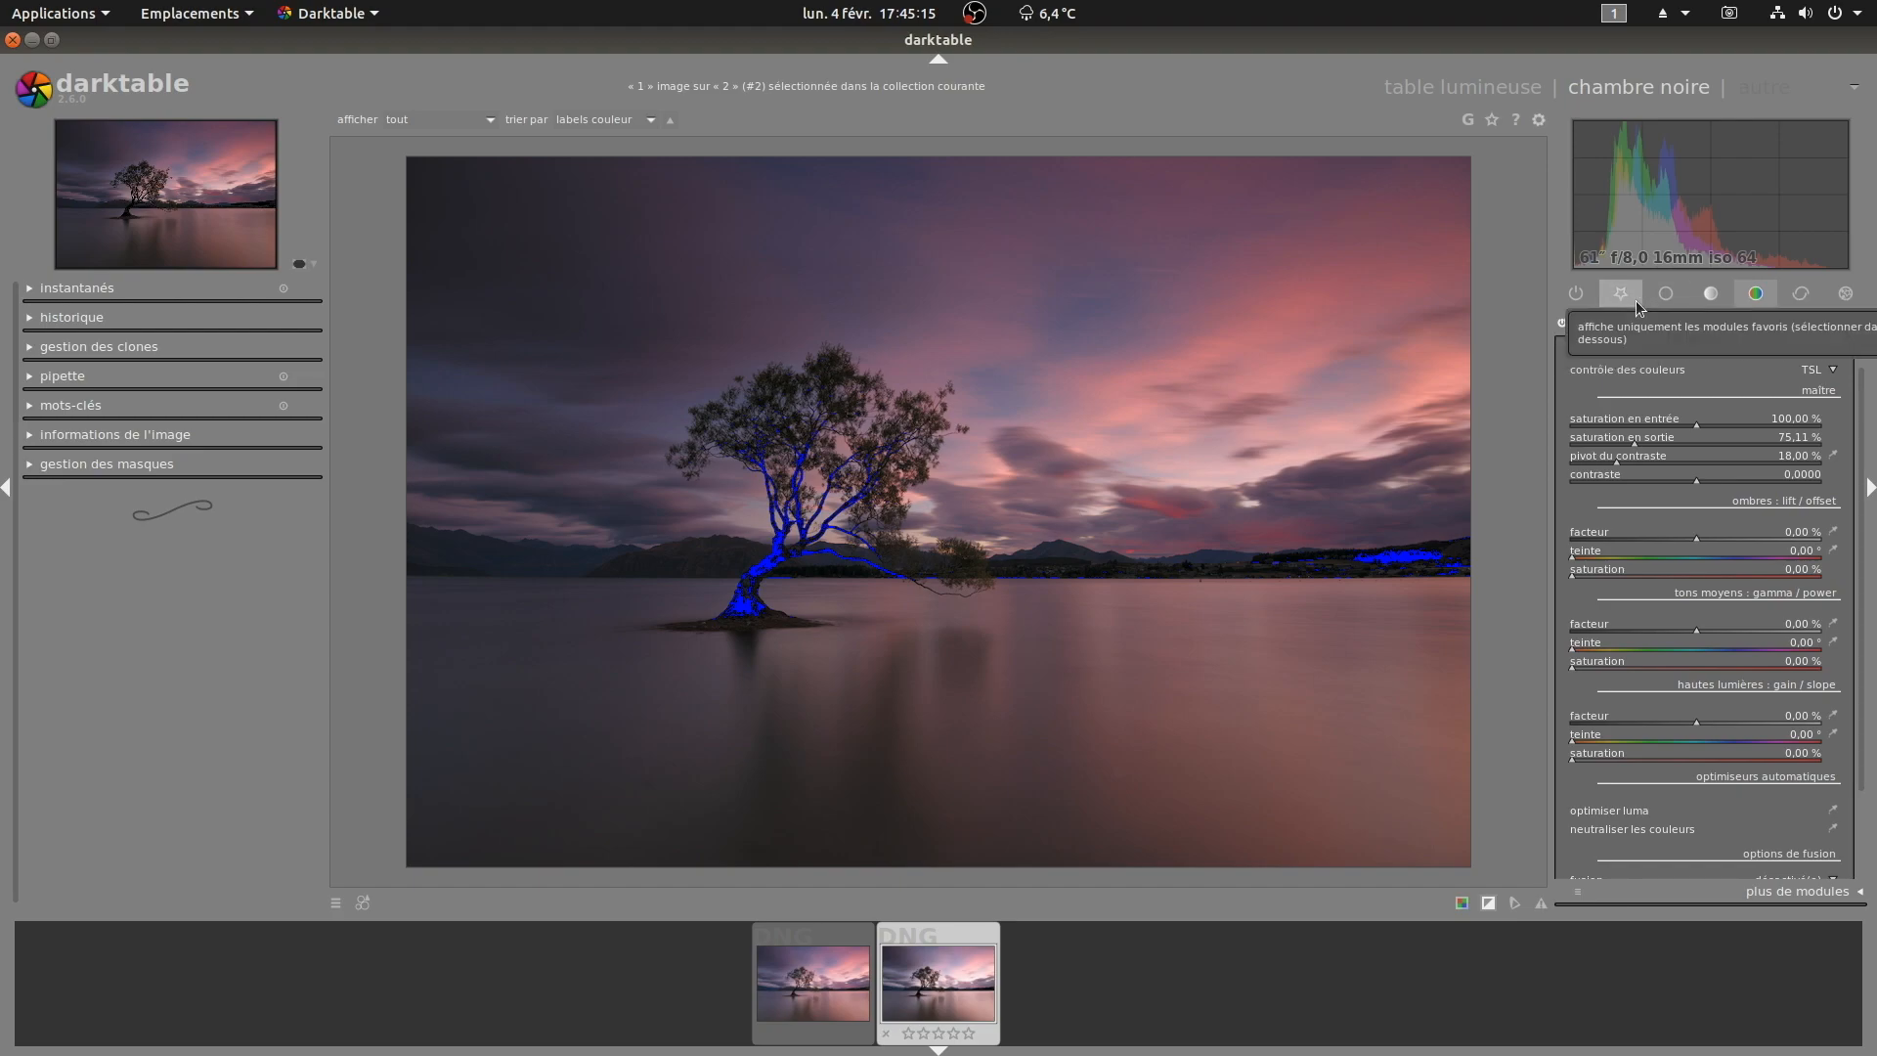
Step: Collapse color balance and show the active modules group with filmic expanded
click(1576, 293)
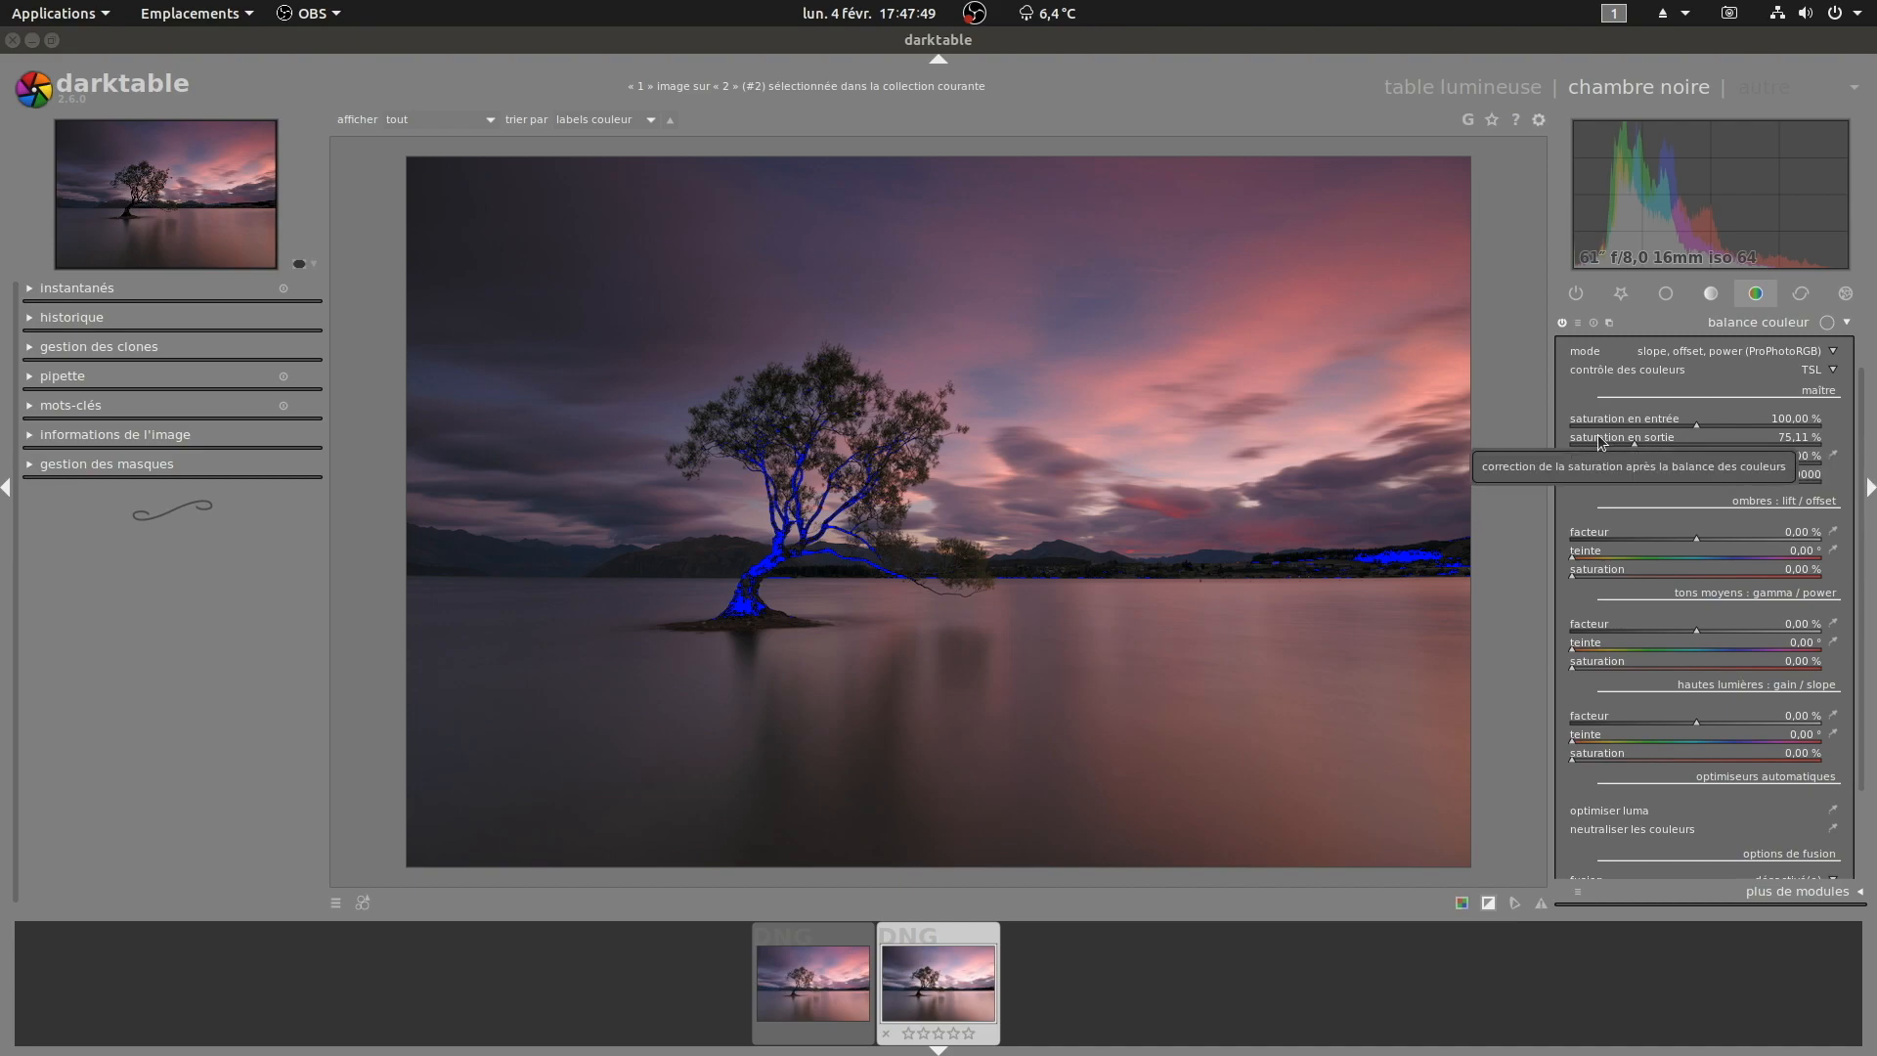
click(1758, 325)
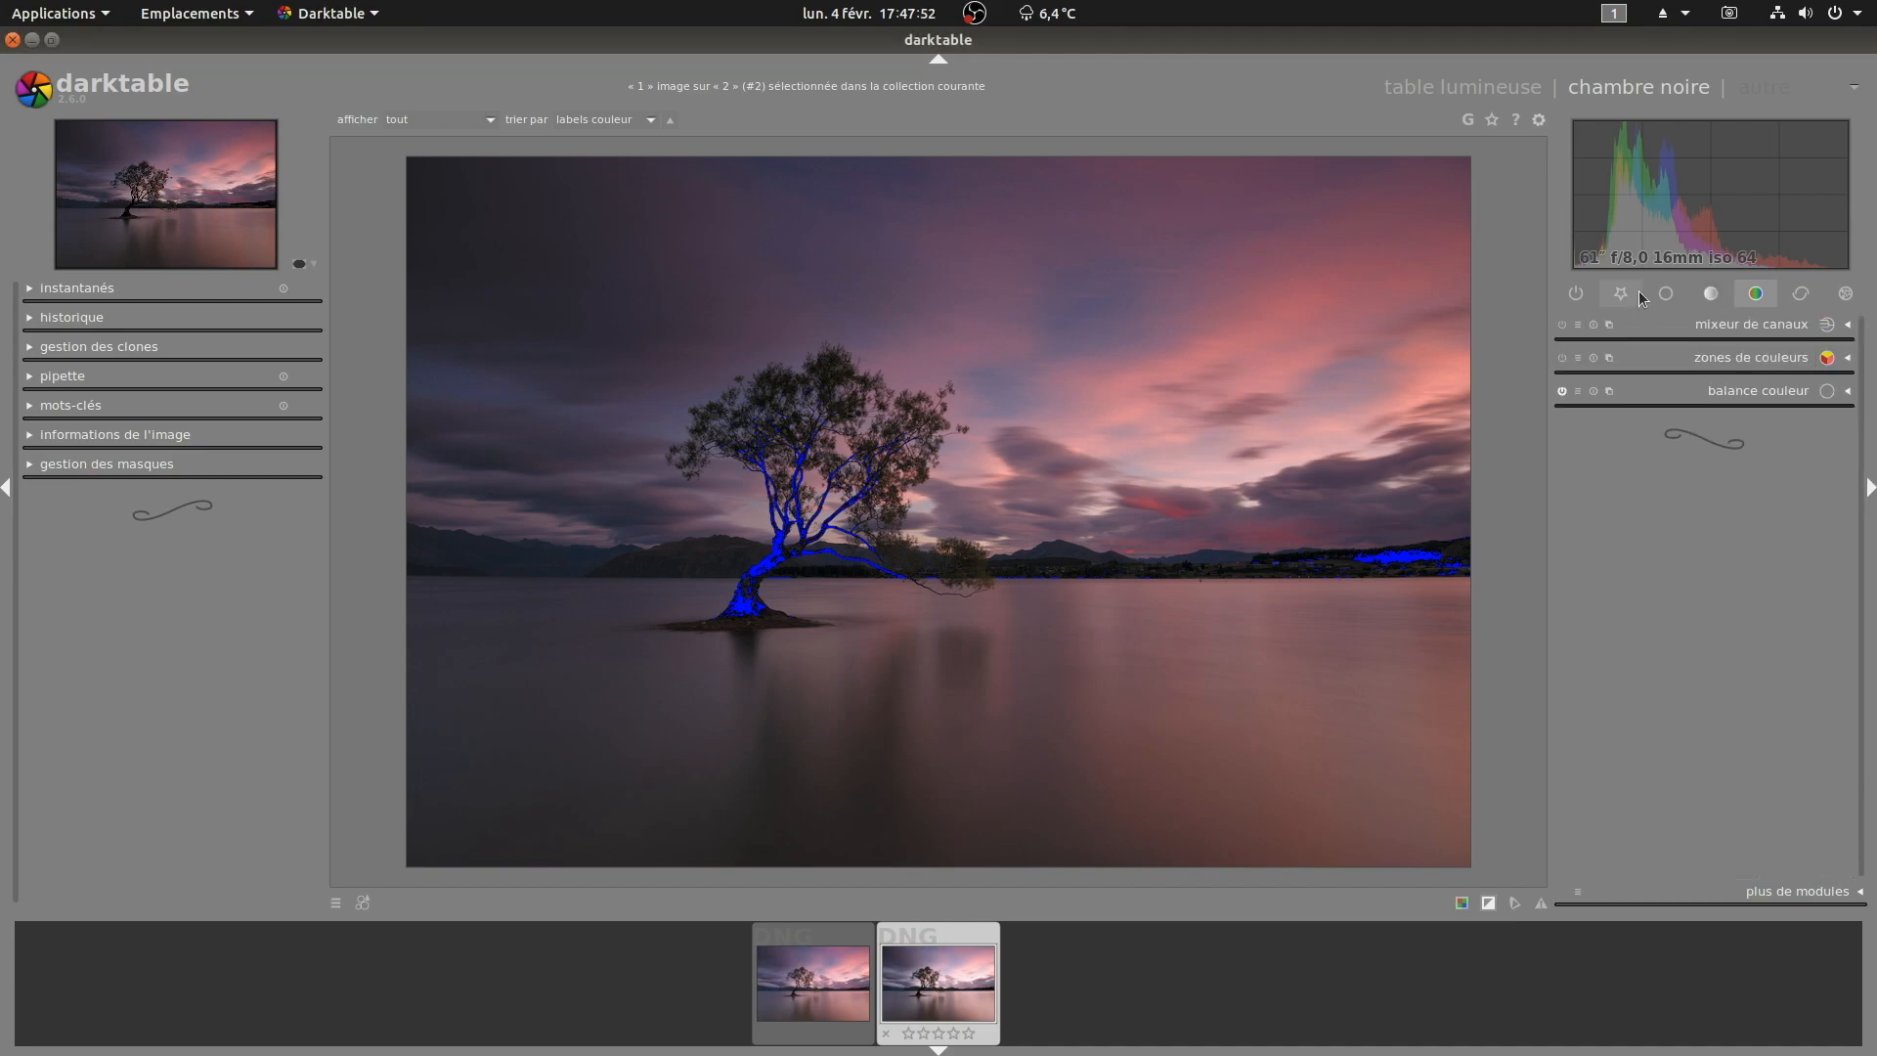
click(1577, 291)
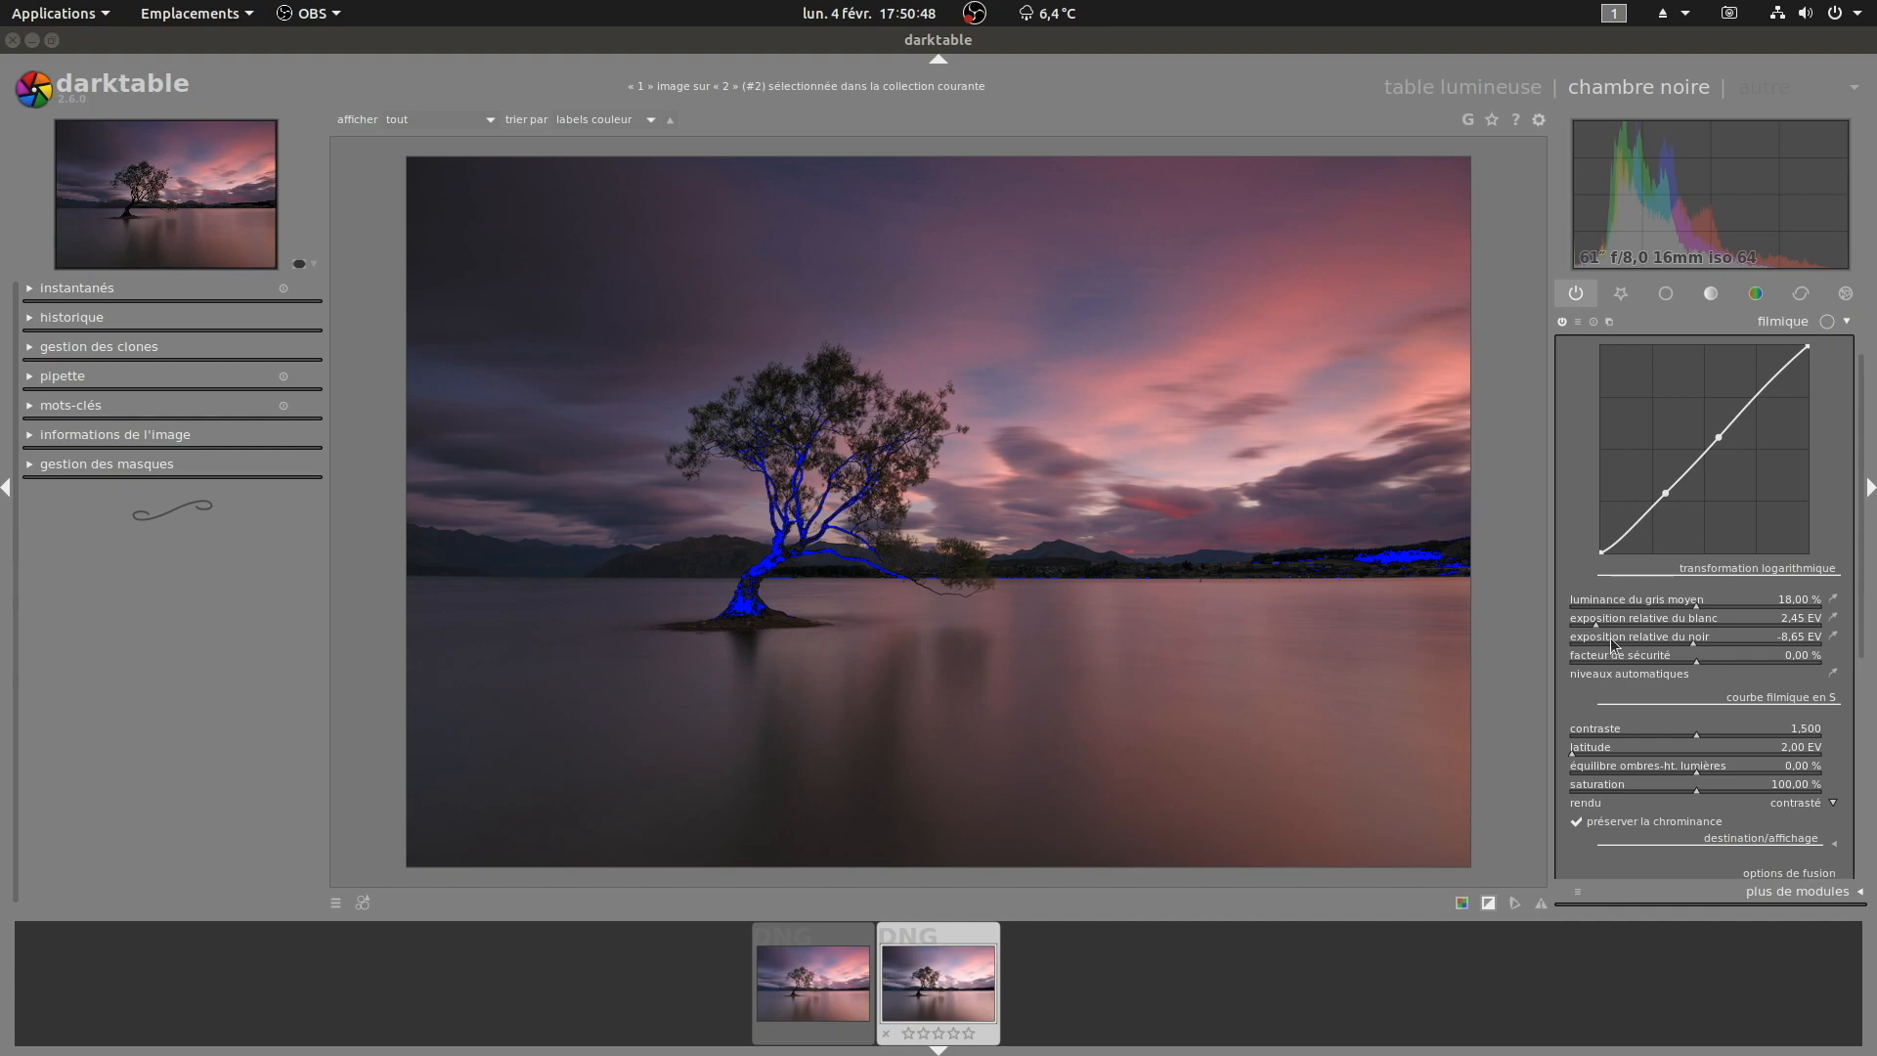
Step: Sample filmic's middle grey luminance with the picker, trying the whole image, sky, mountains and finally the area around the tree
mouse_move(1691, 603)
mouse_down()
mouse_move(1645, 609)
mouse_move(1745, 599)
mouse_move(1645, 598)
mouse_move(1737, 601)
mouse_move(1685, 604)
mouse_up()
right_click(1645, 599)
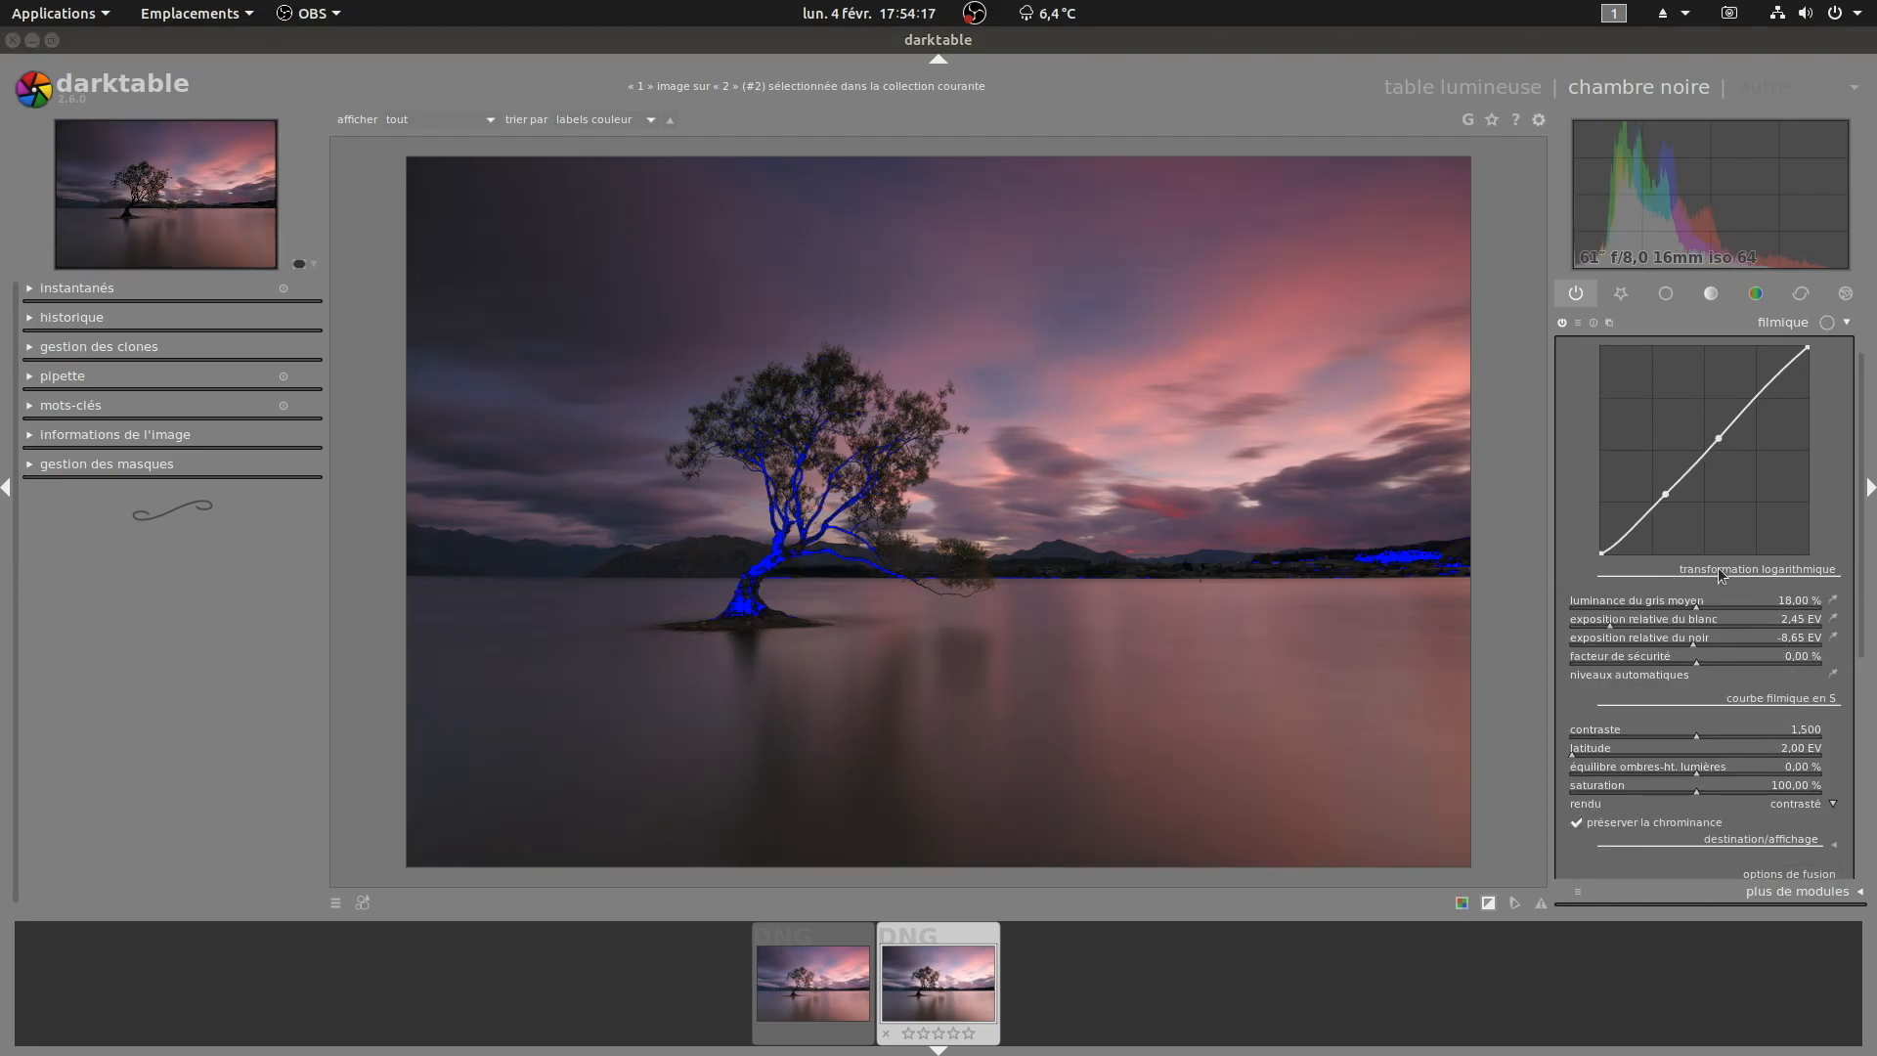
click(1835, 603)
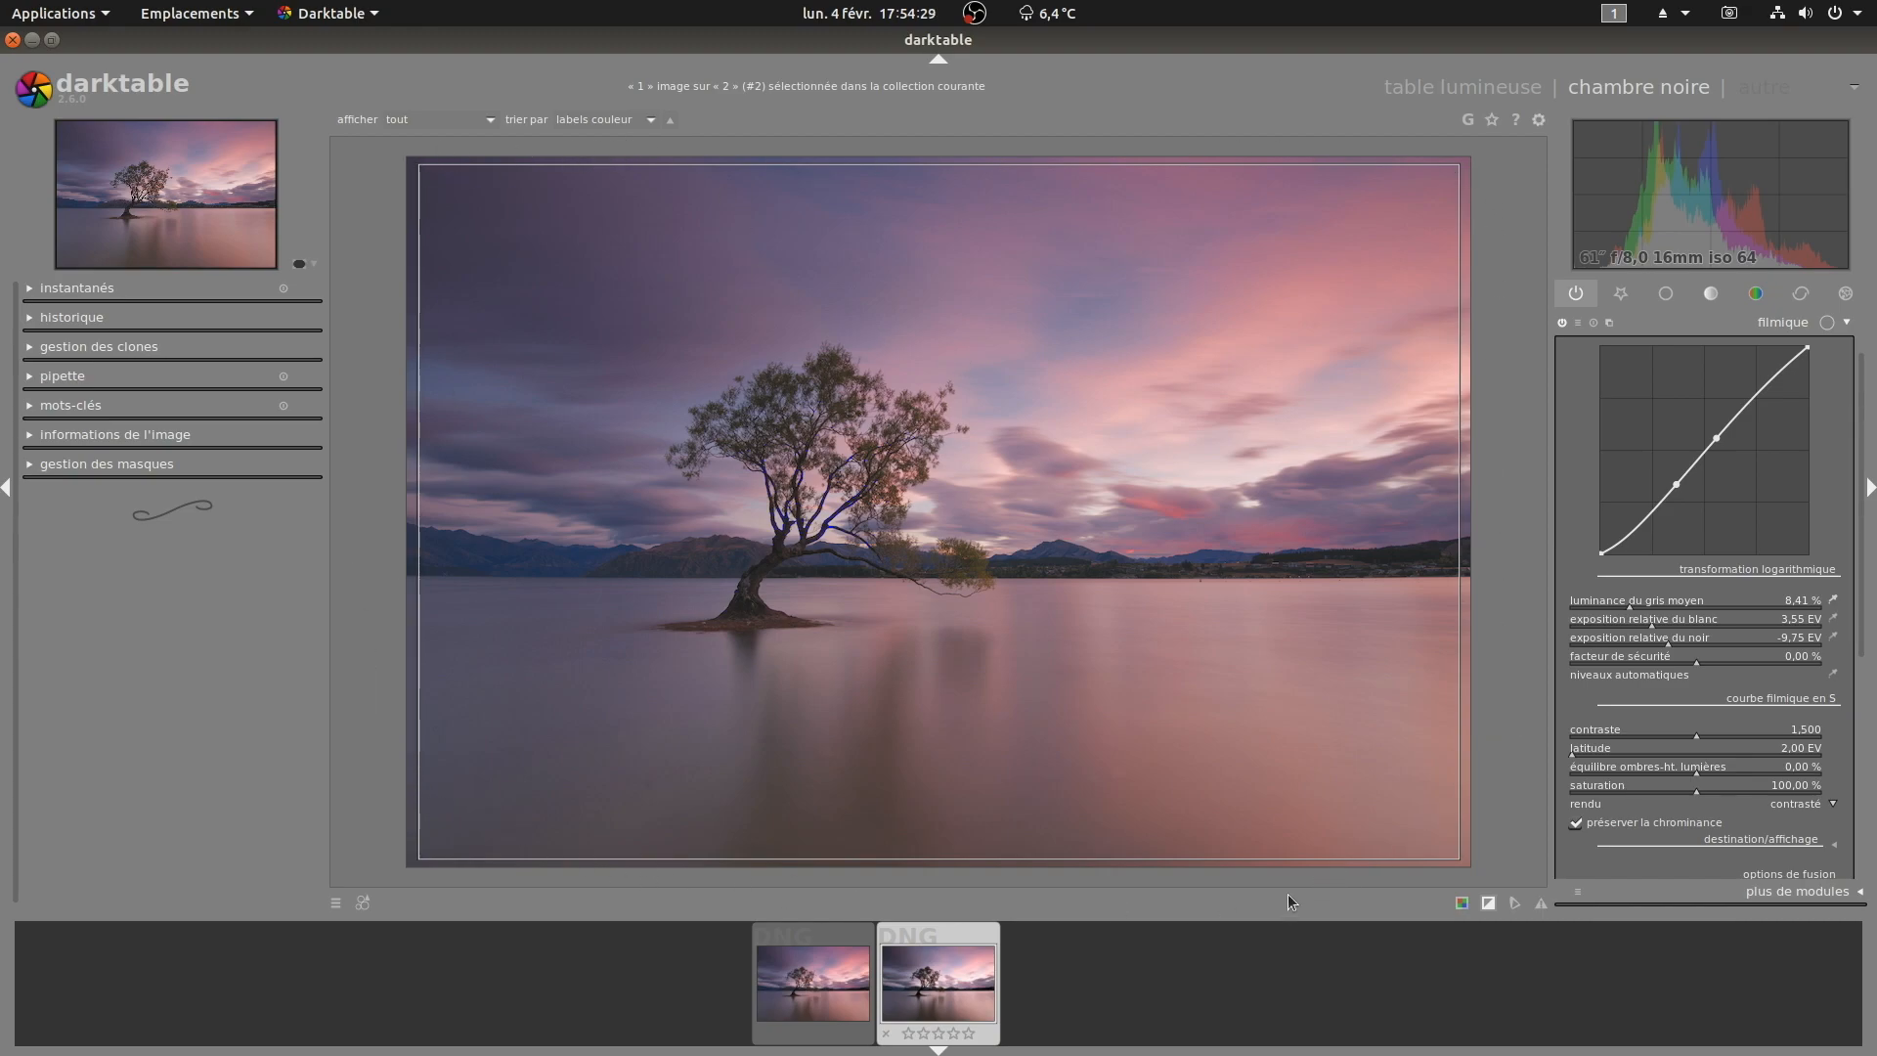
drag(652, 335, 1004, 642)
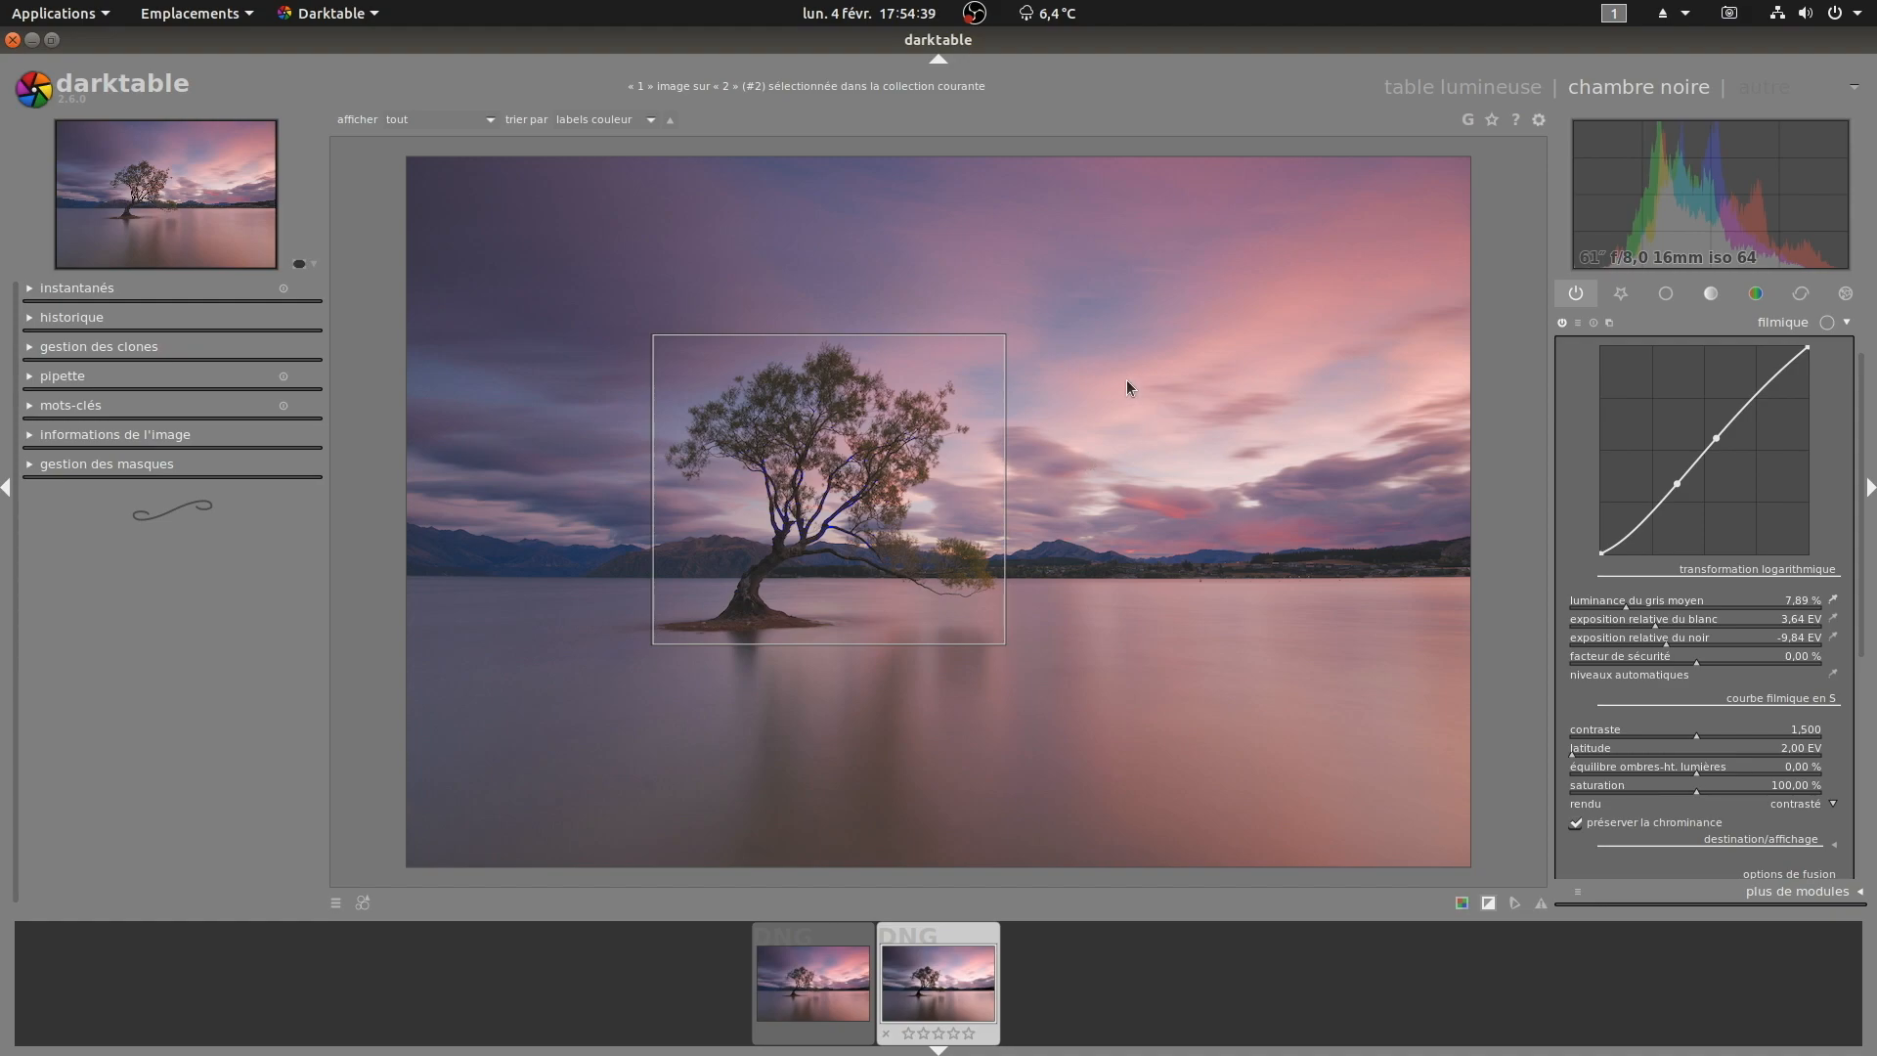
drag(1132, 358, 1234, 422)
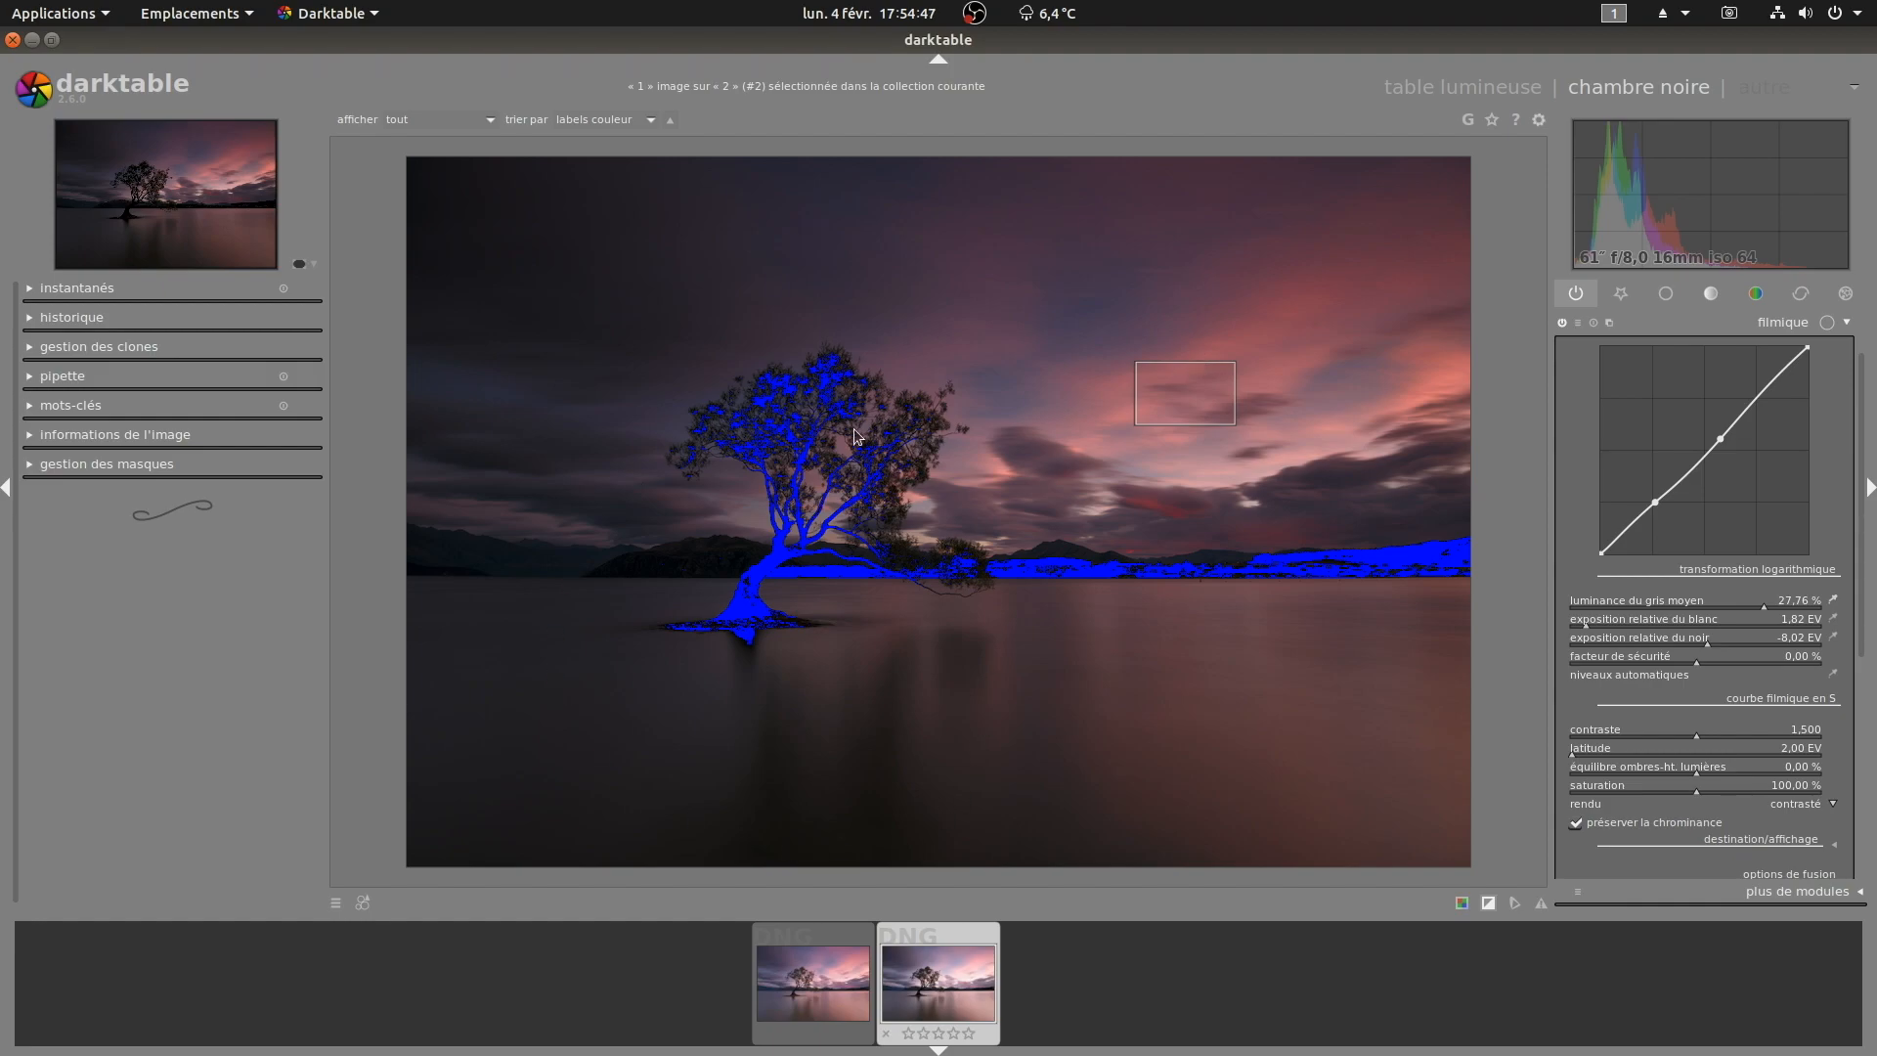
drag(673, 551, 700, 565)
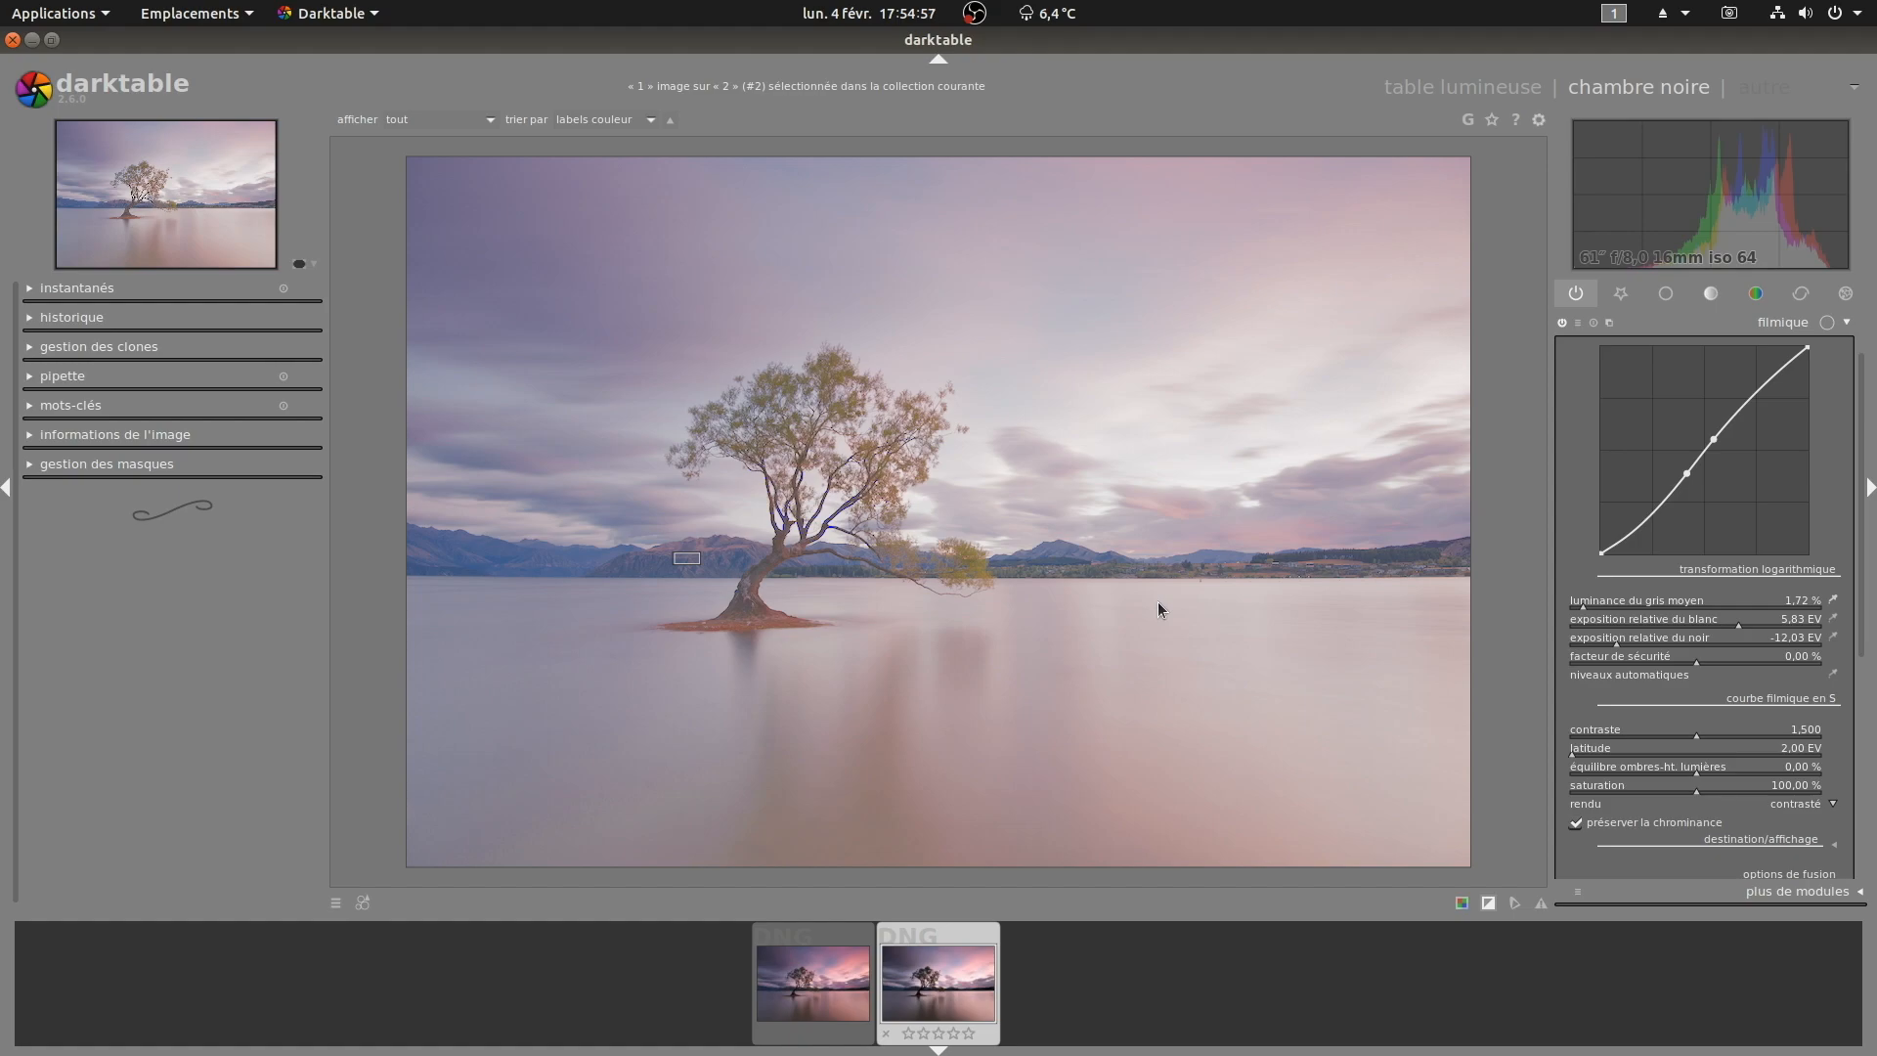
drag(646, 342, 1001, 646)
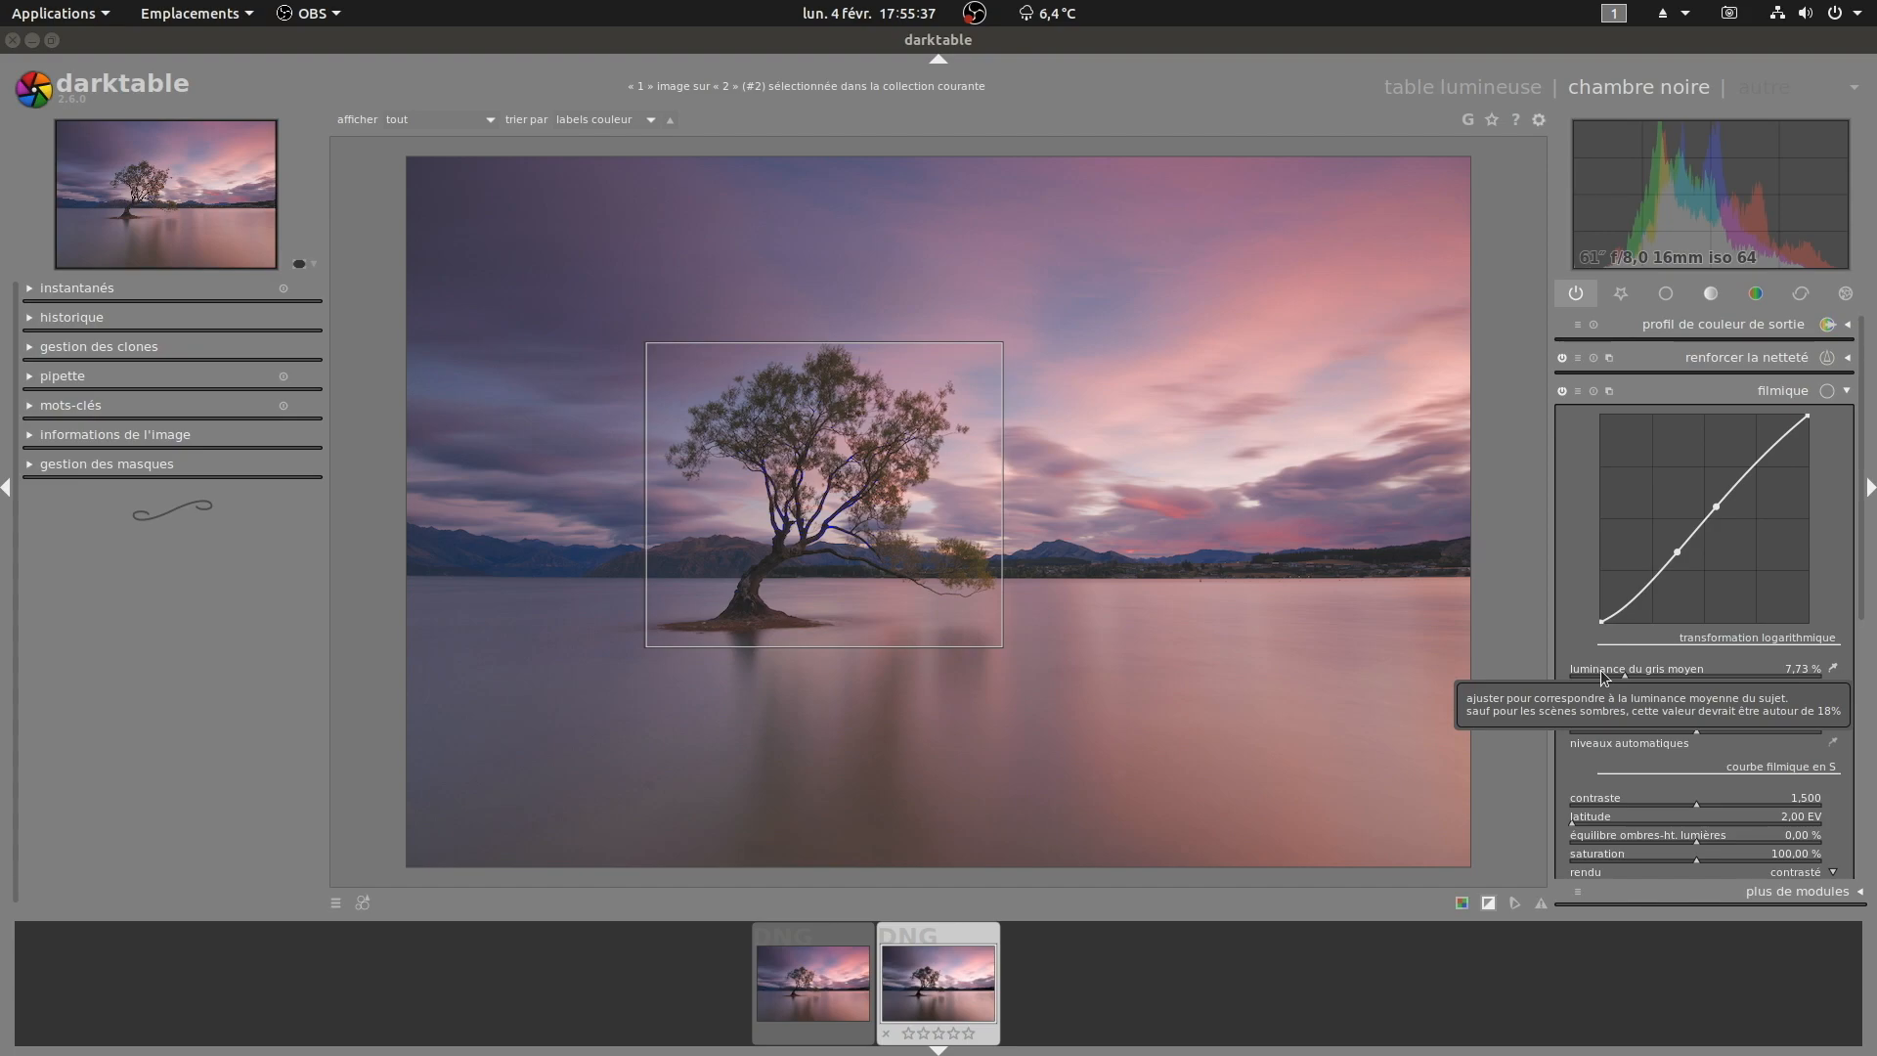
Step: Set filmic's middle grey luminance to 7.89 %
click(1600, 671)
click(1651, 672)
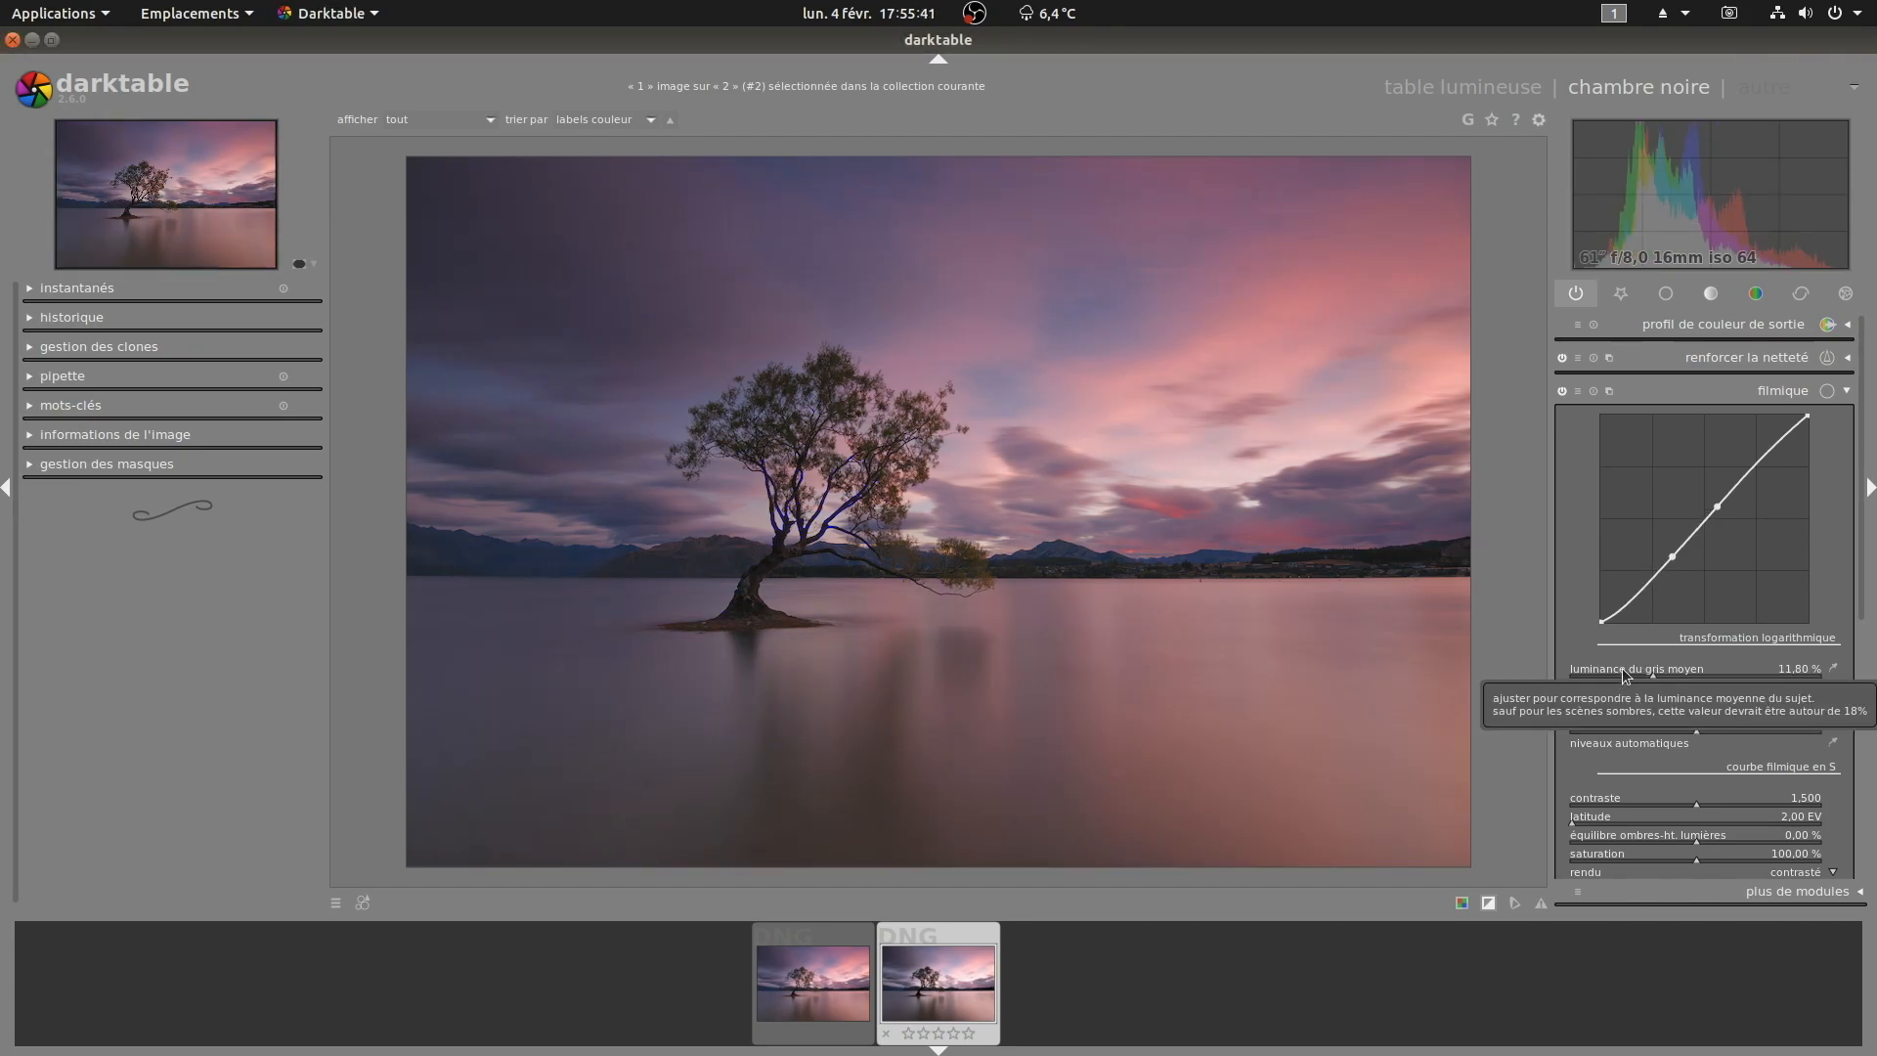
click(1622, 673)
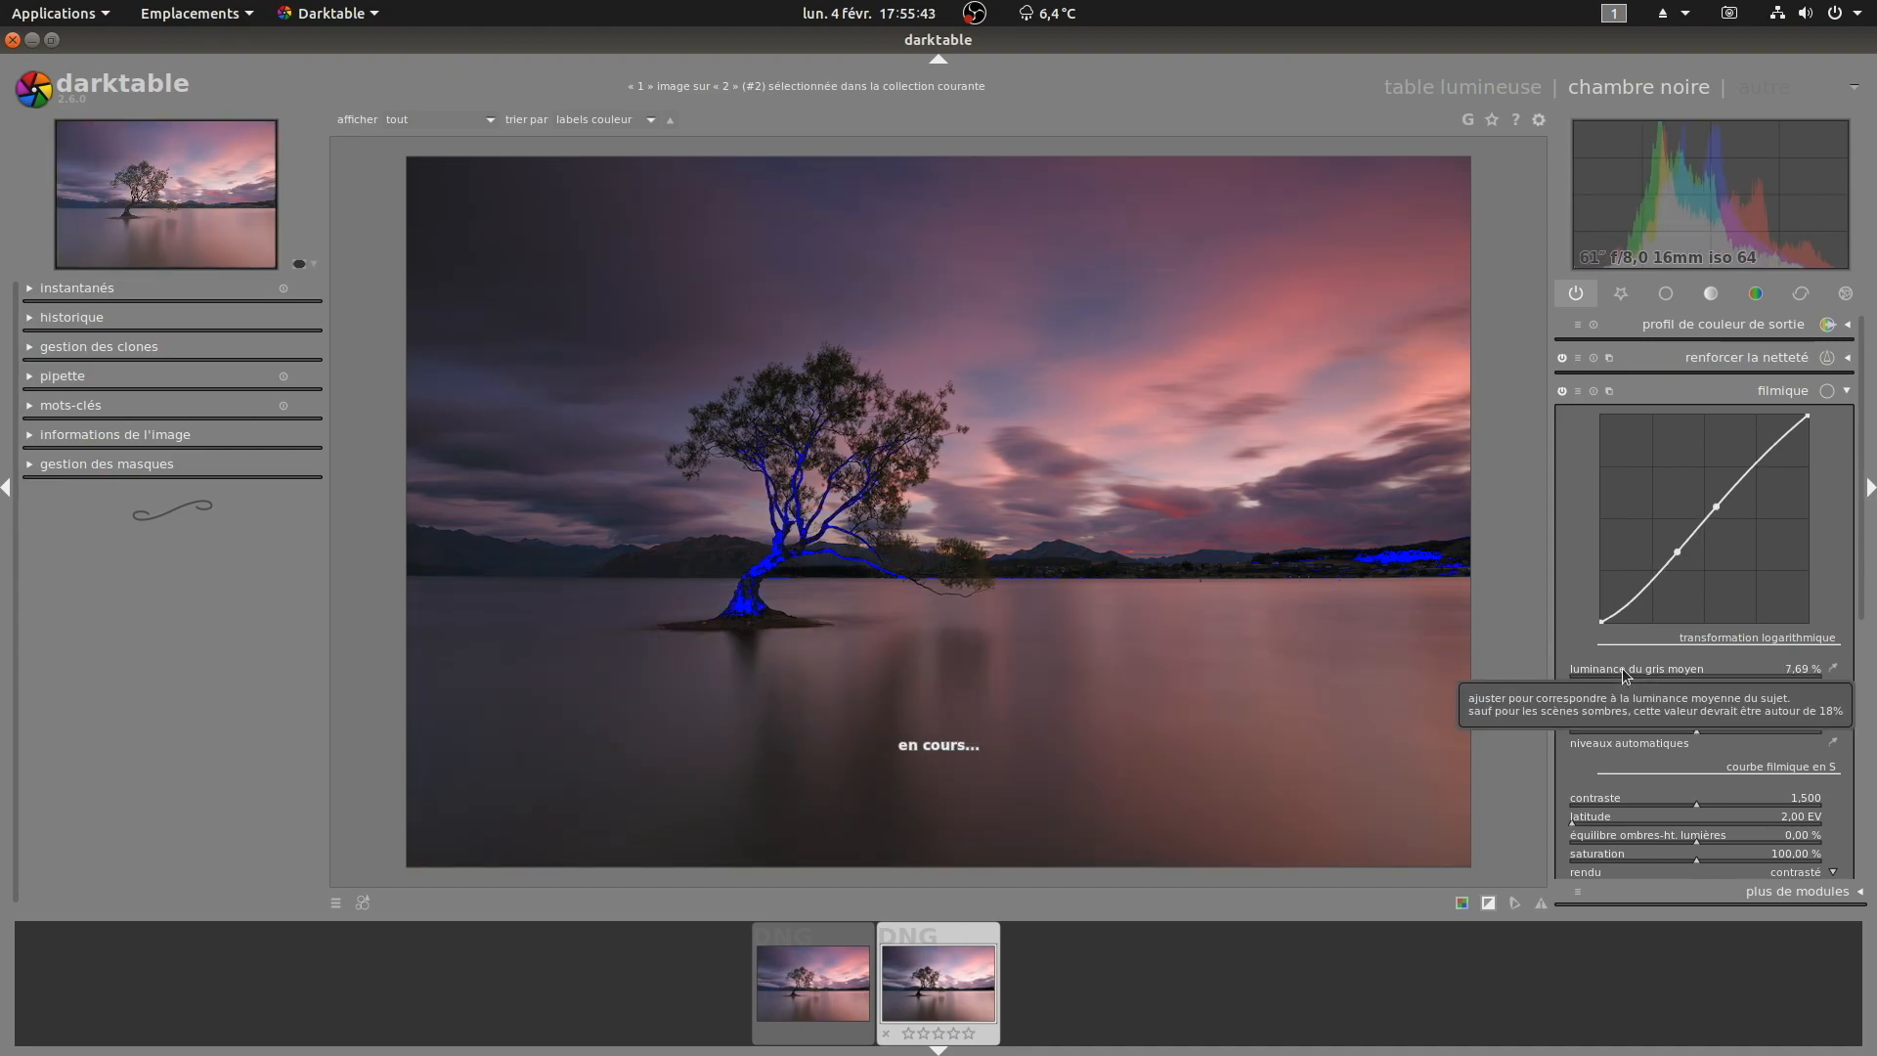
scroll(1623, 675, up, 1)
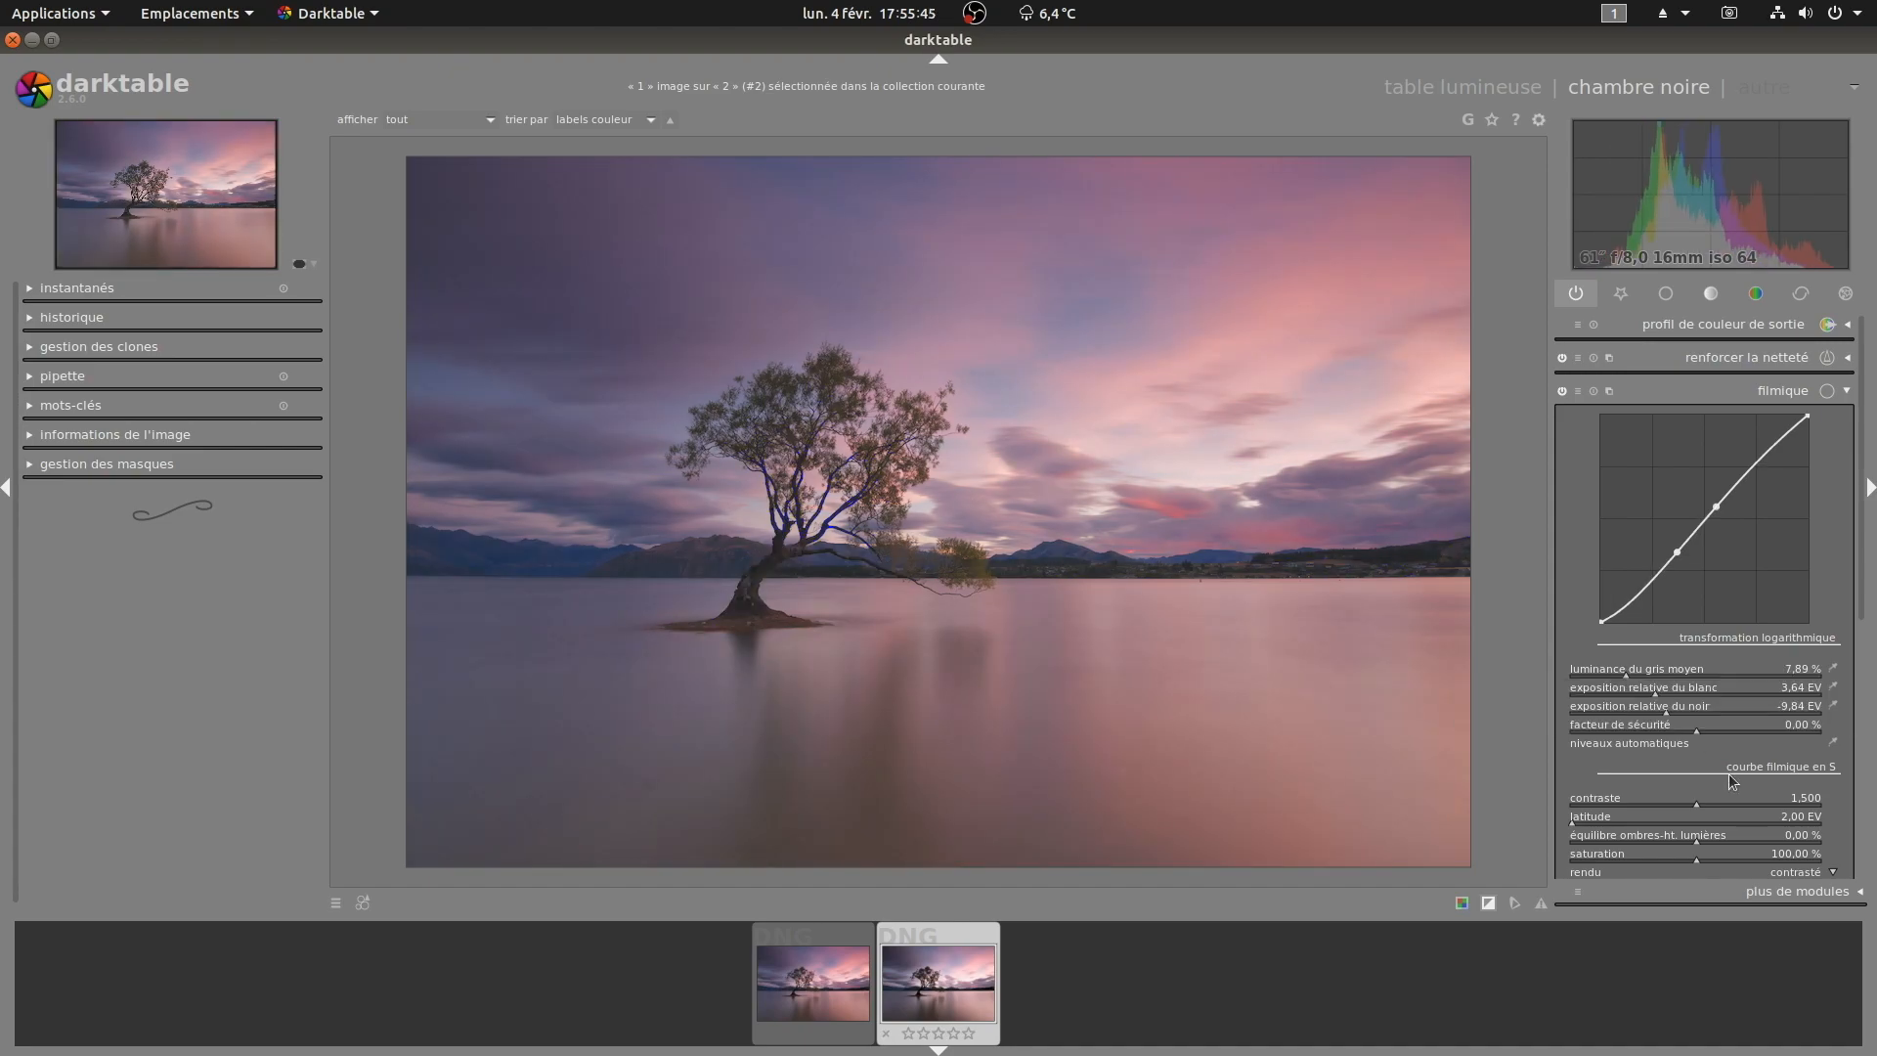
Step: Set filmic's white relative exposure to 3.41 EV and black relative exposure to -8.74 EV
click(1640, 694)
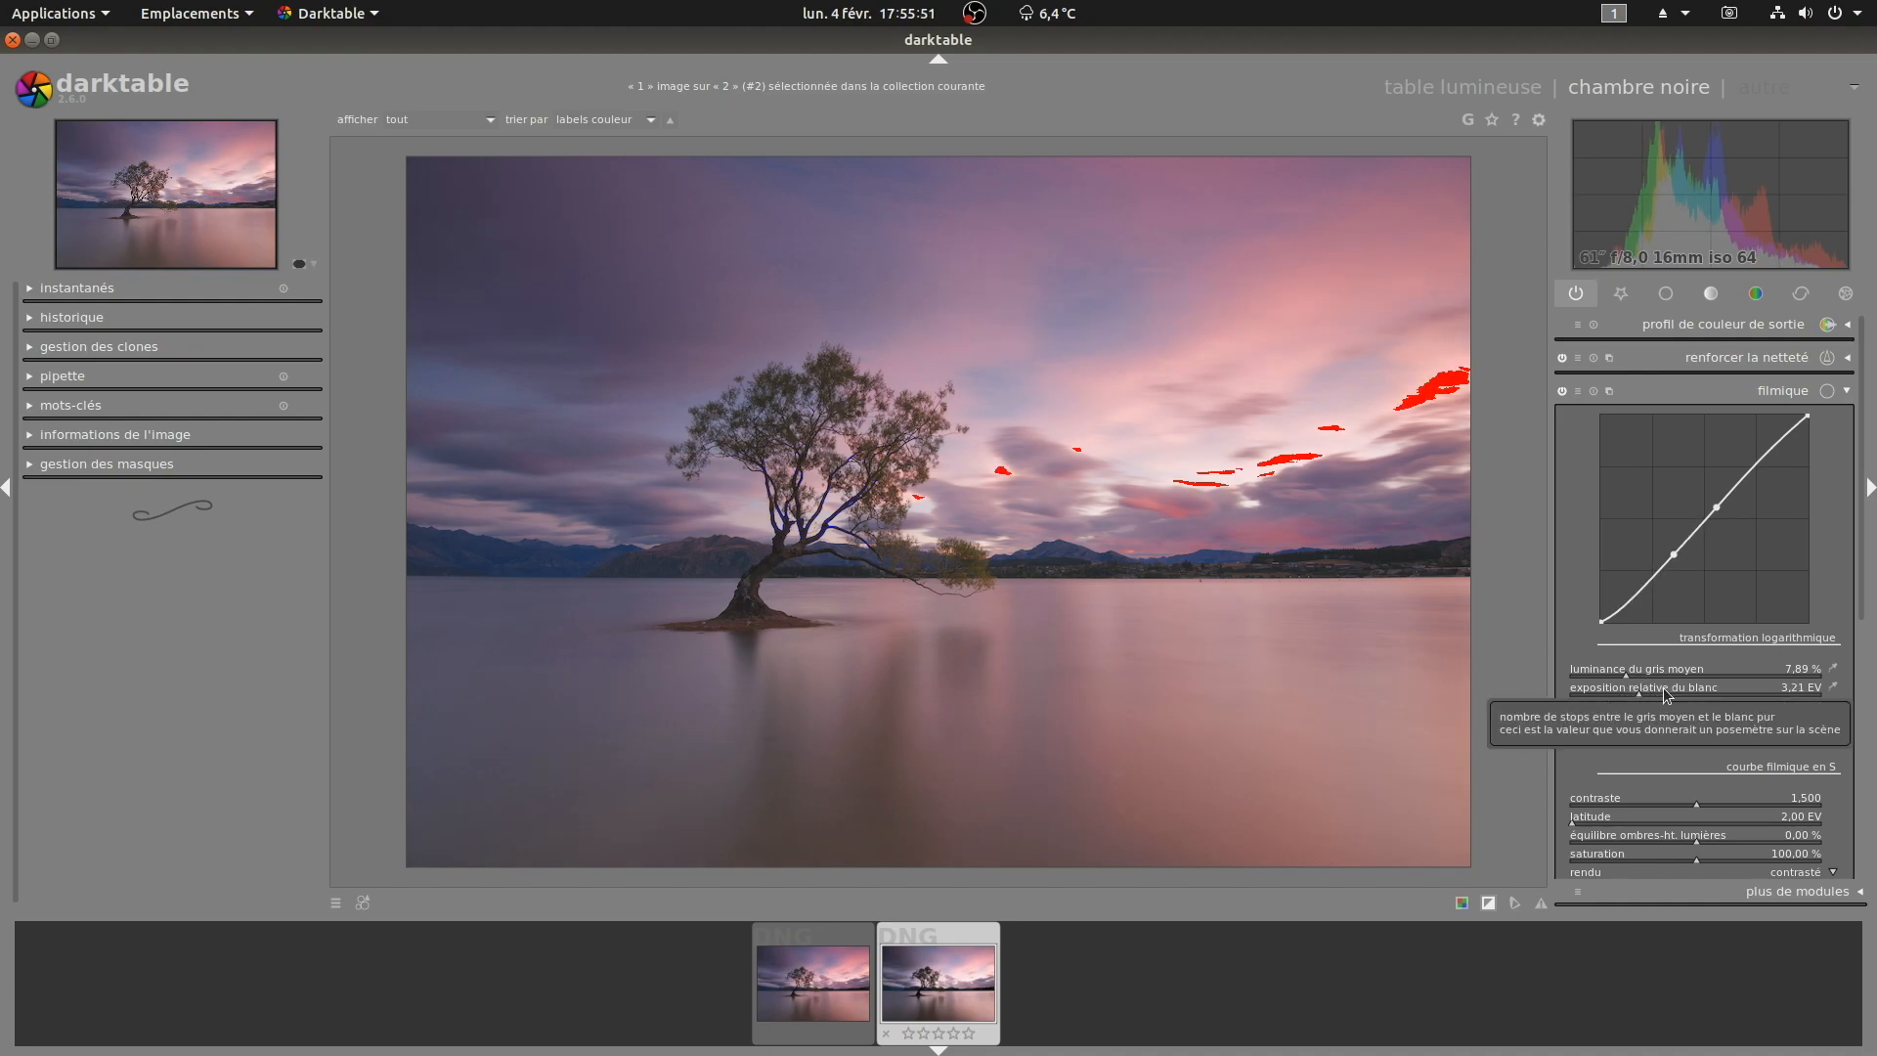
click(1669, 690)
click(1649, 710)
click(1684, 709)
click(1691, 711)
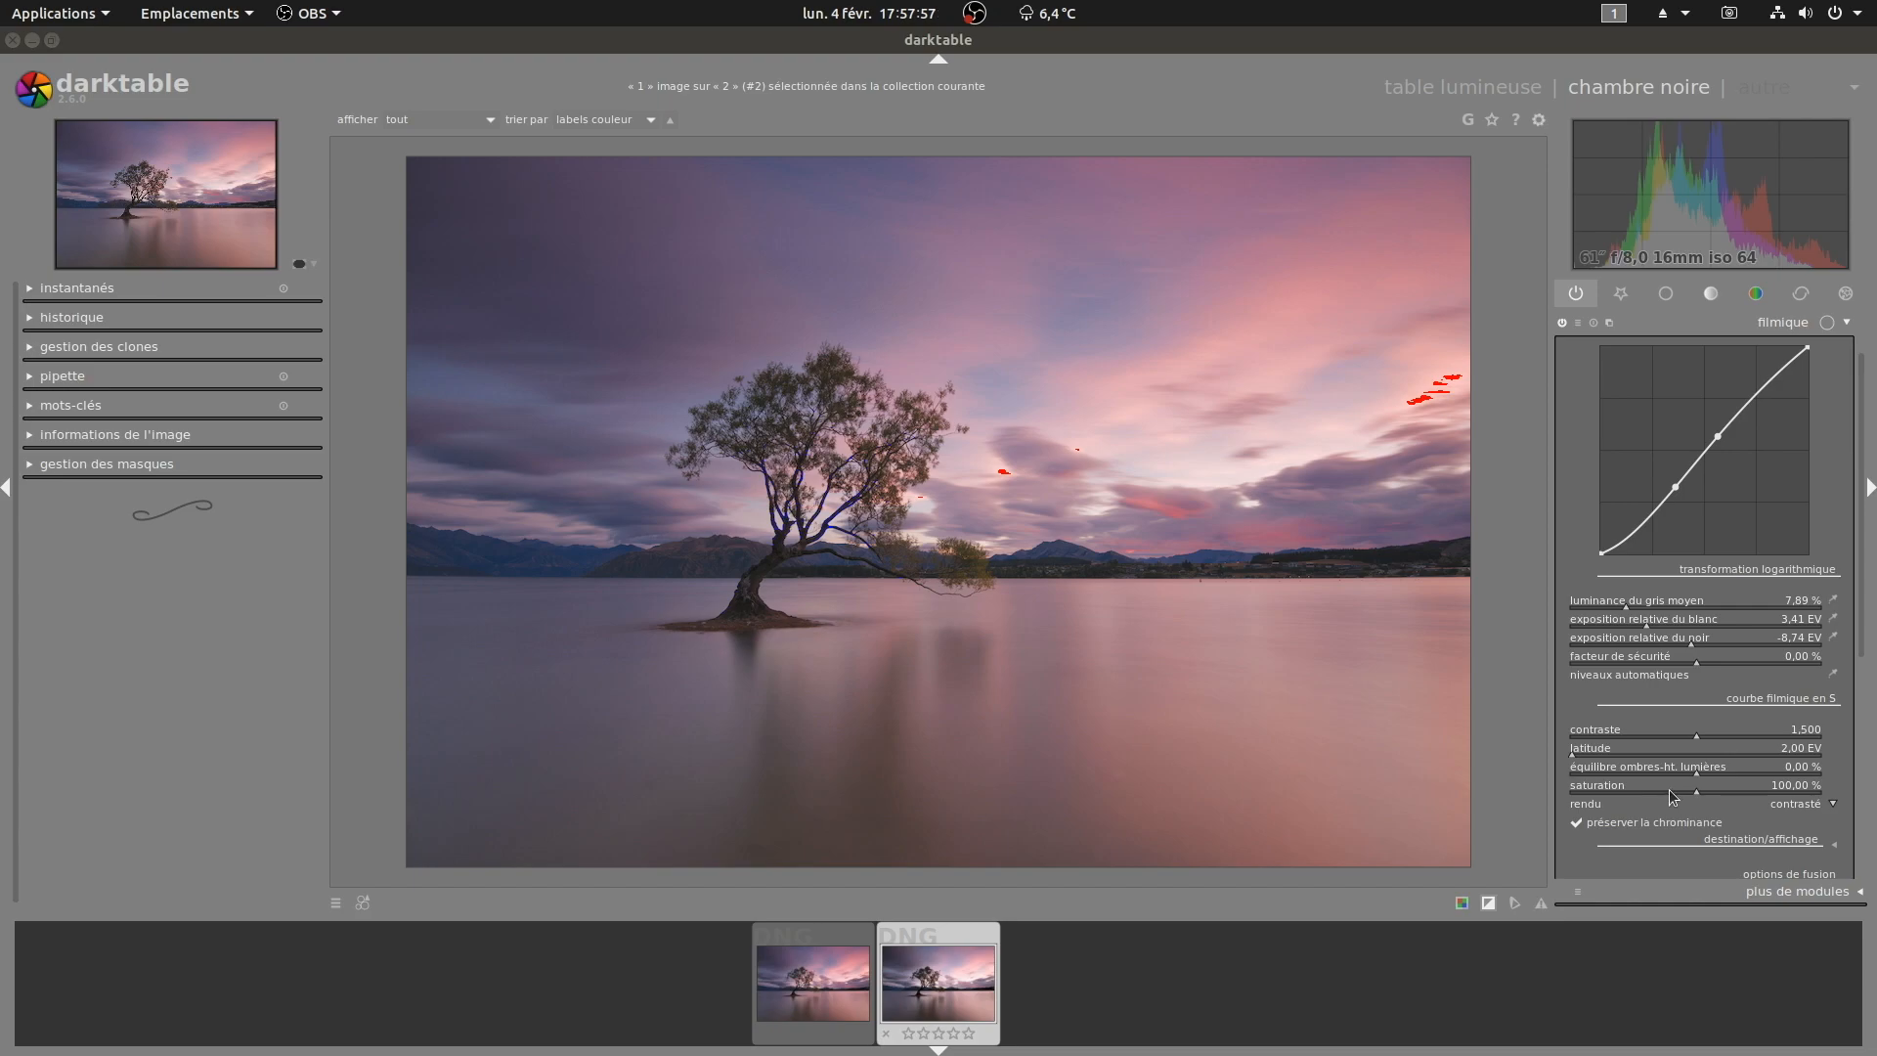
Step: Set filmic's saturation to 79.75 % and its contrast to 1.596
click(1671, 794)
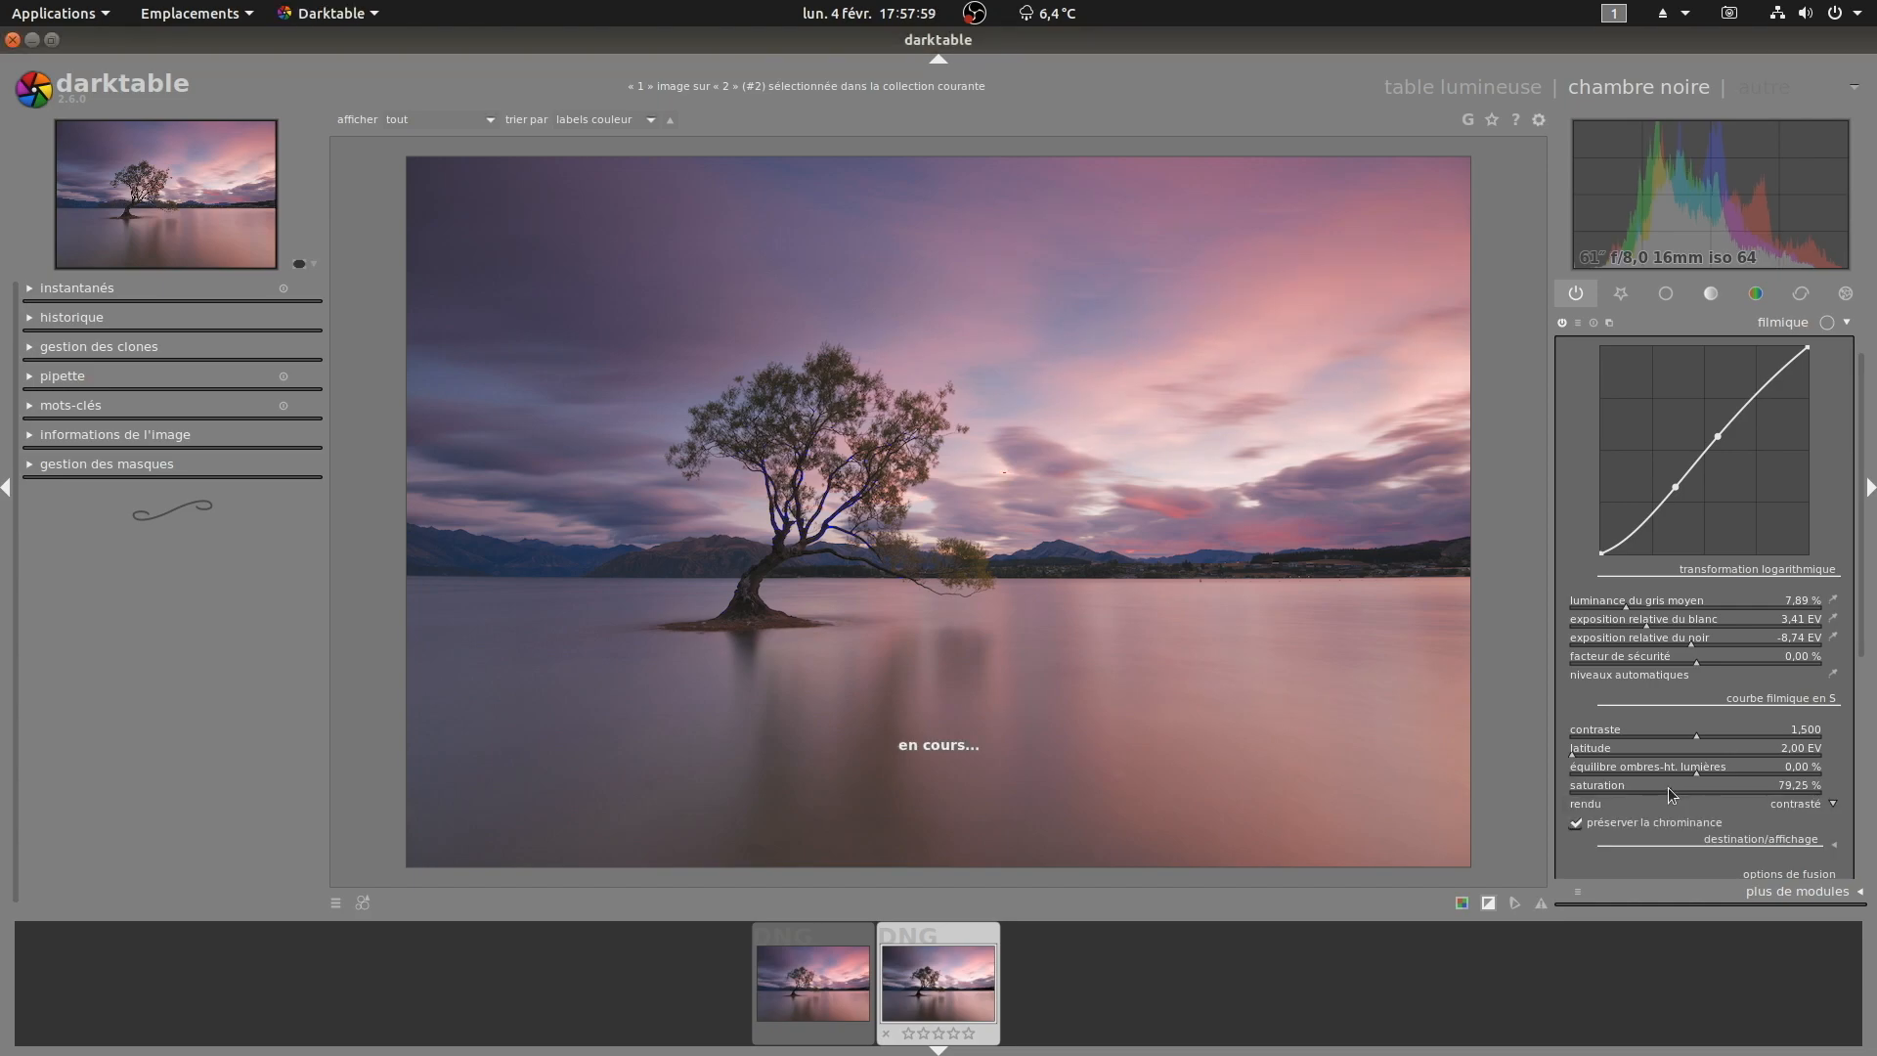
scroll(1671, 794, up, 1)
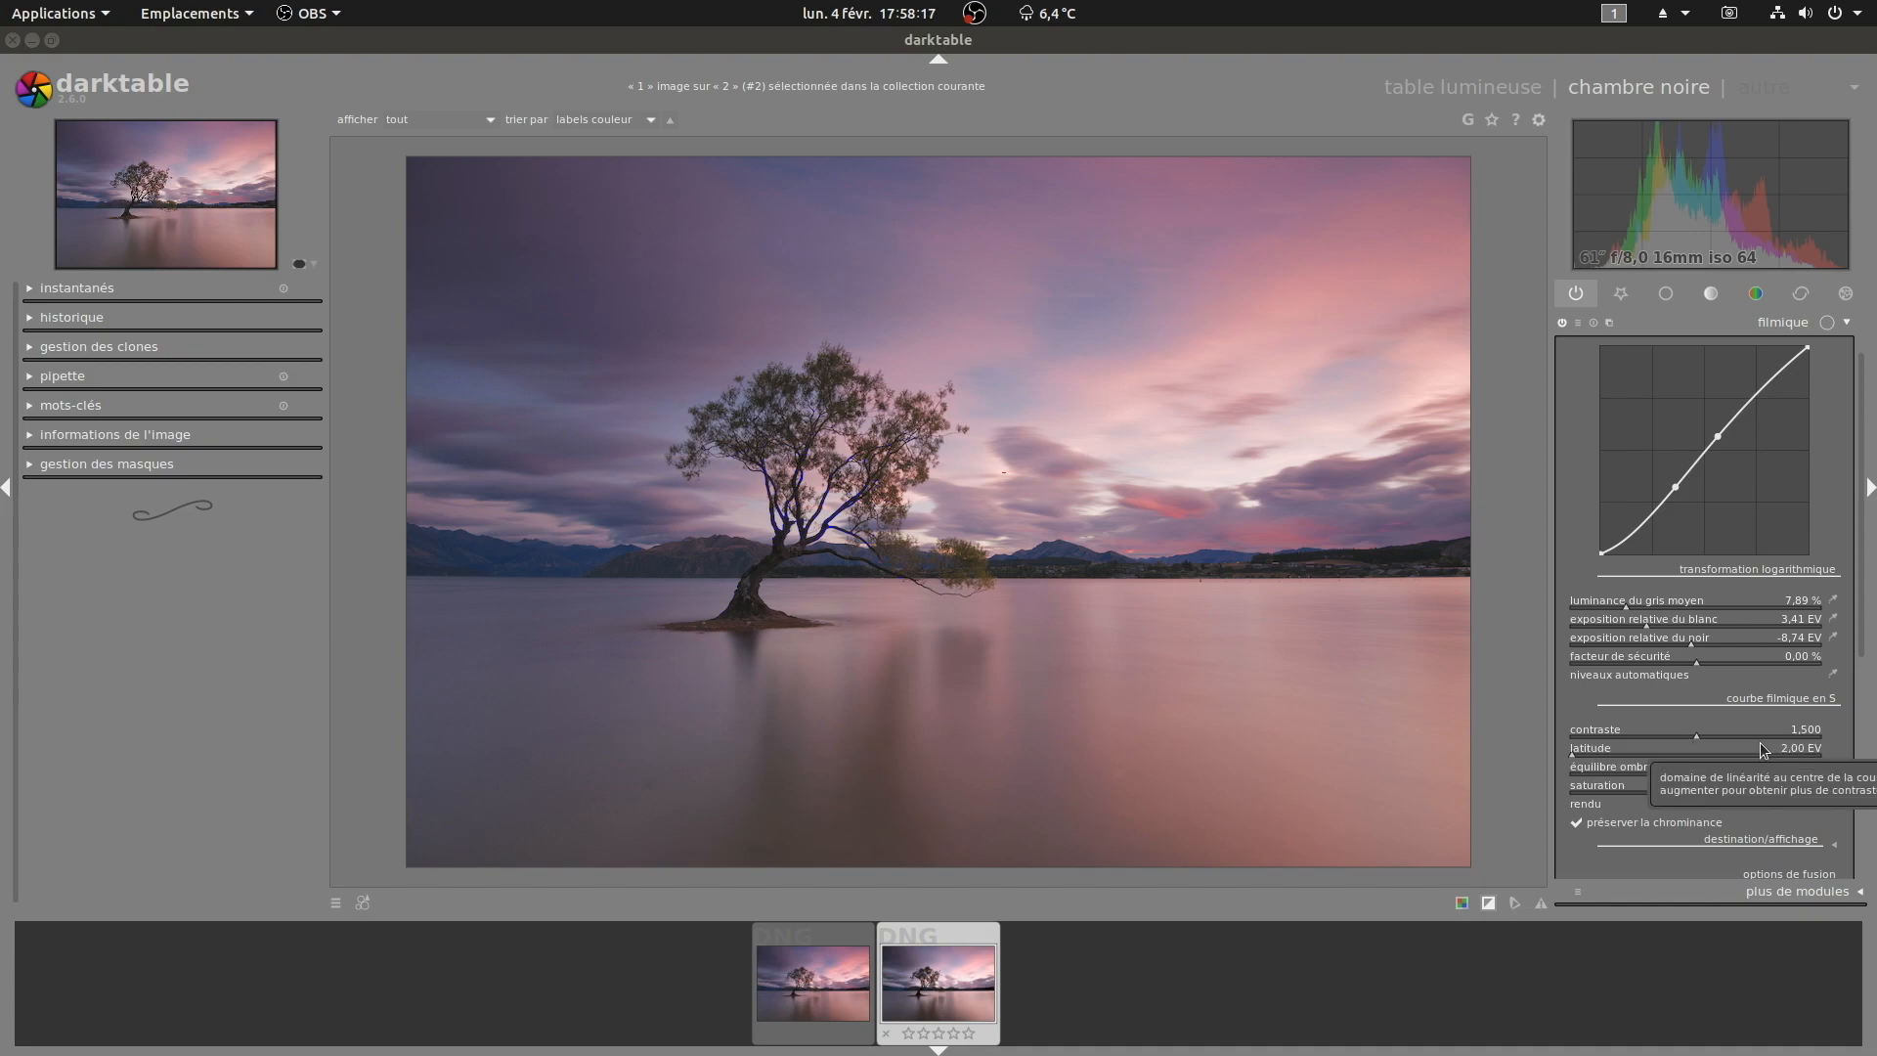
click(1727, 740)
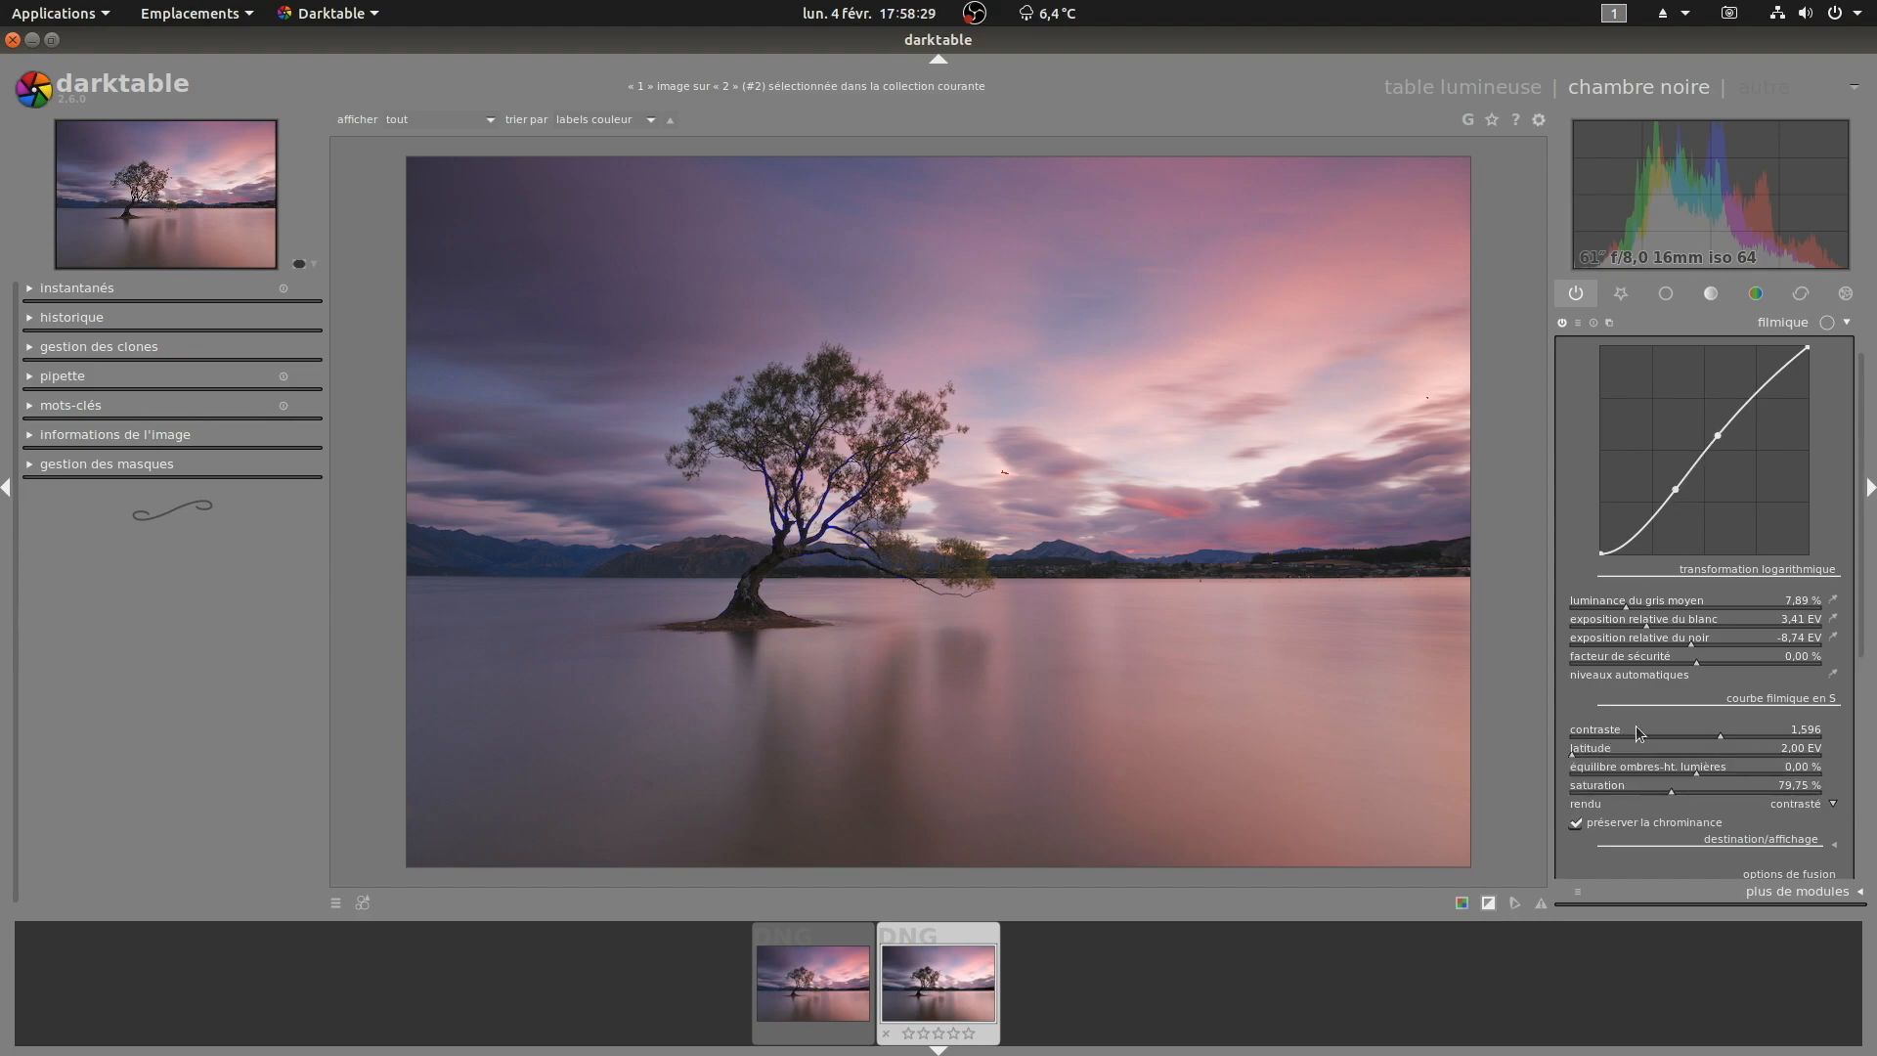
Step: Set filmic's latitude to 3.24 EV
click(1606, 749)
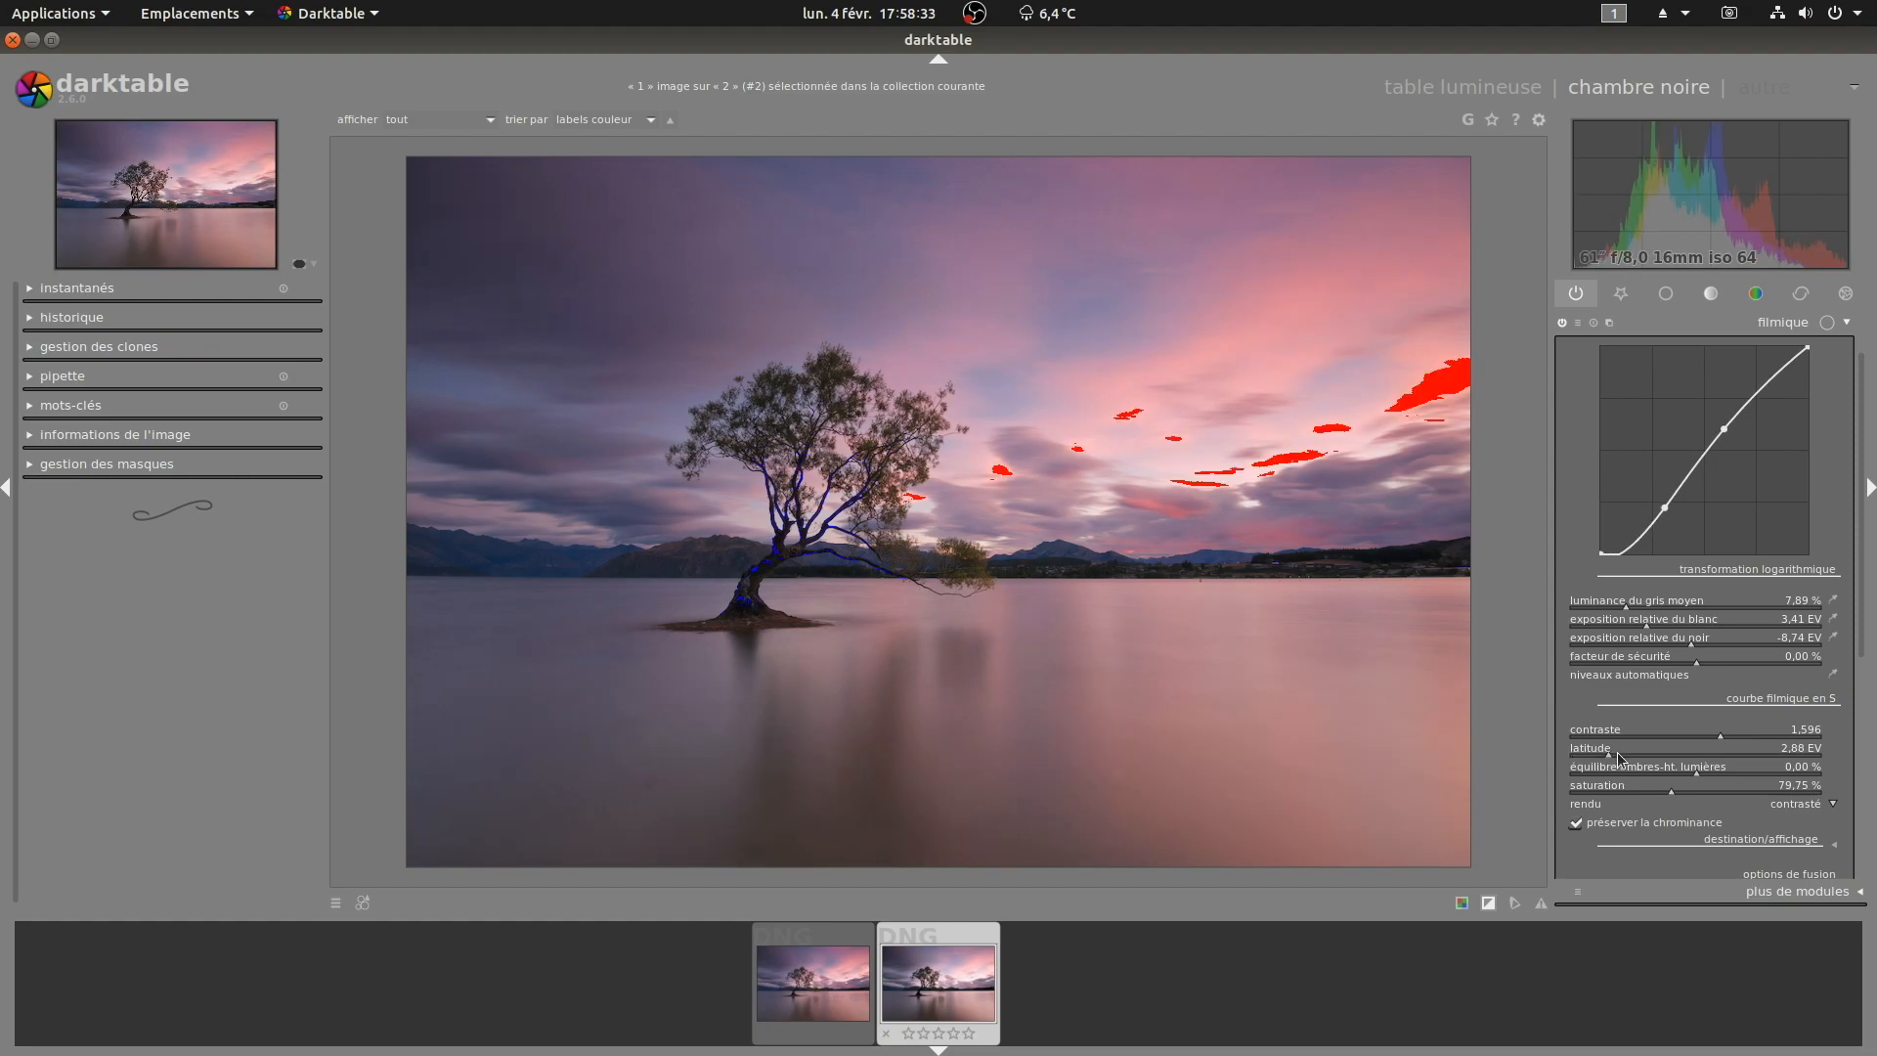
scroll(1620, 758, down, 1)
scroll(1625, 760, down, 1)
scroll(1629, 759, up, 3)
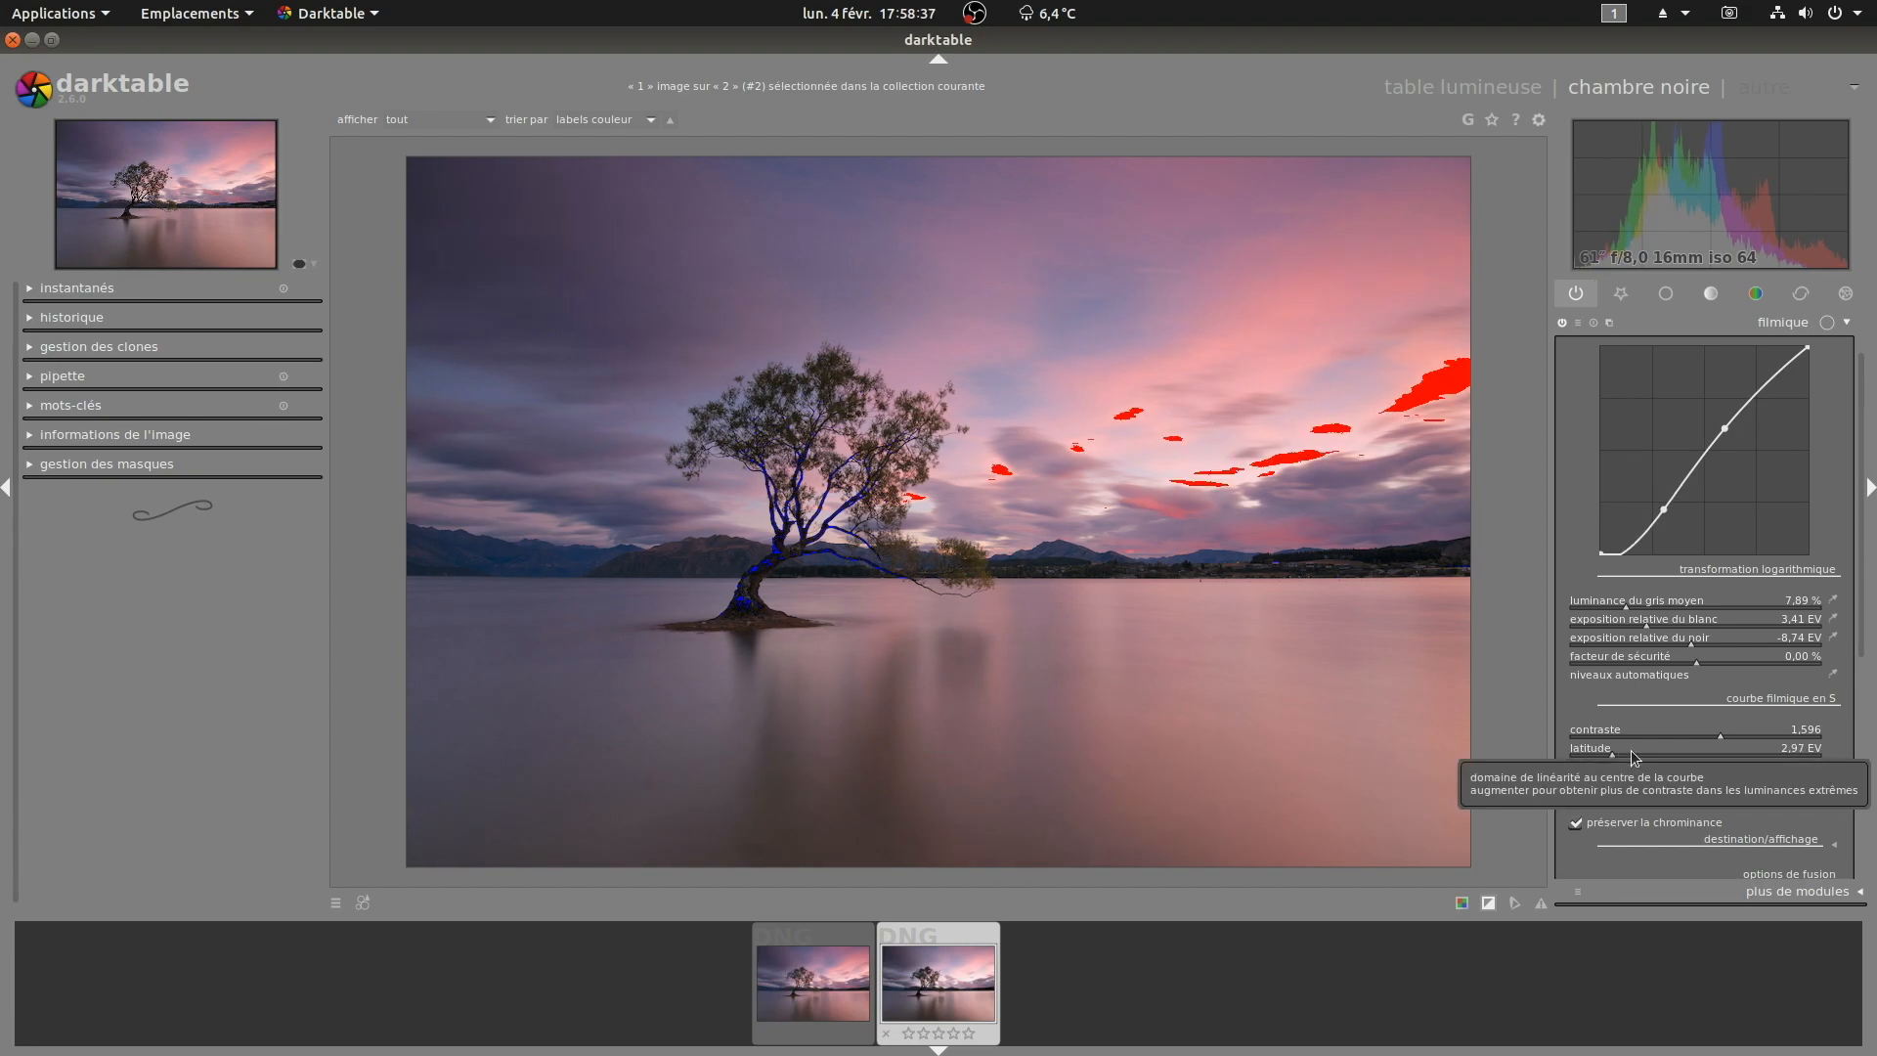
scroll(1621, 753, up, 3)
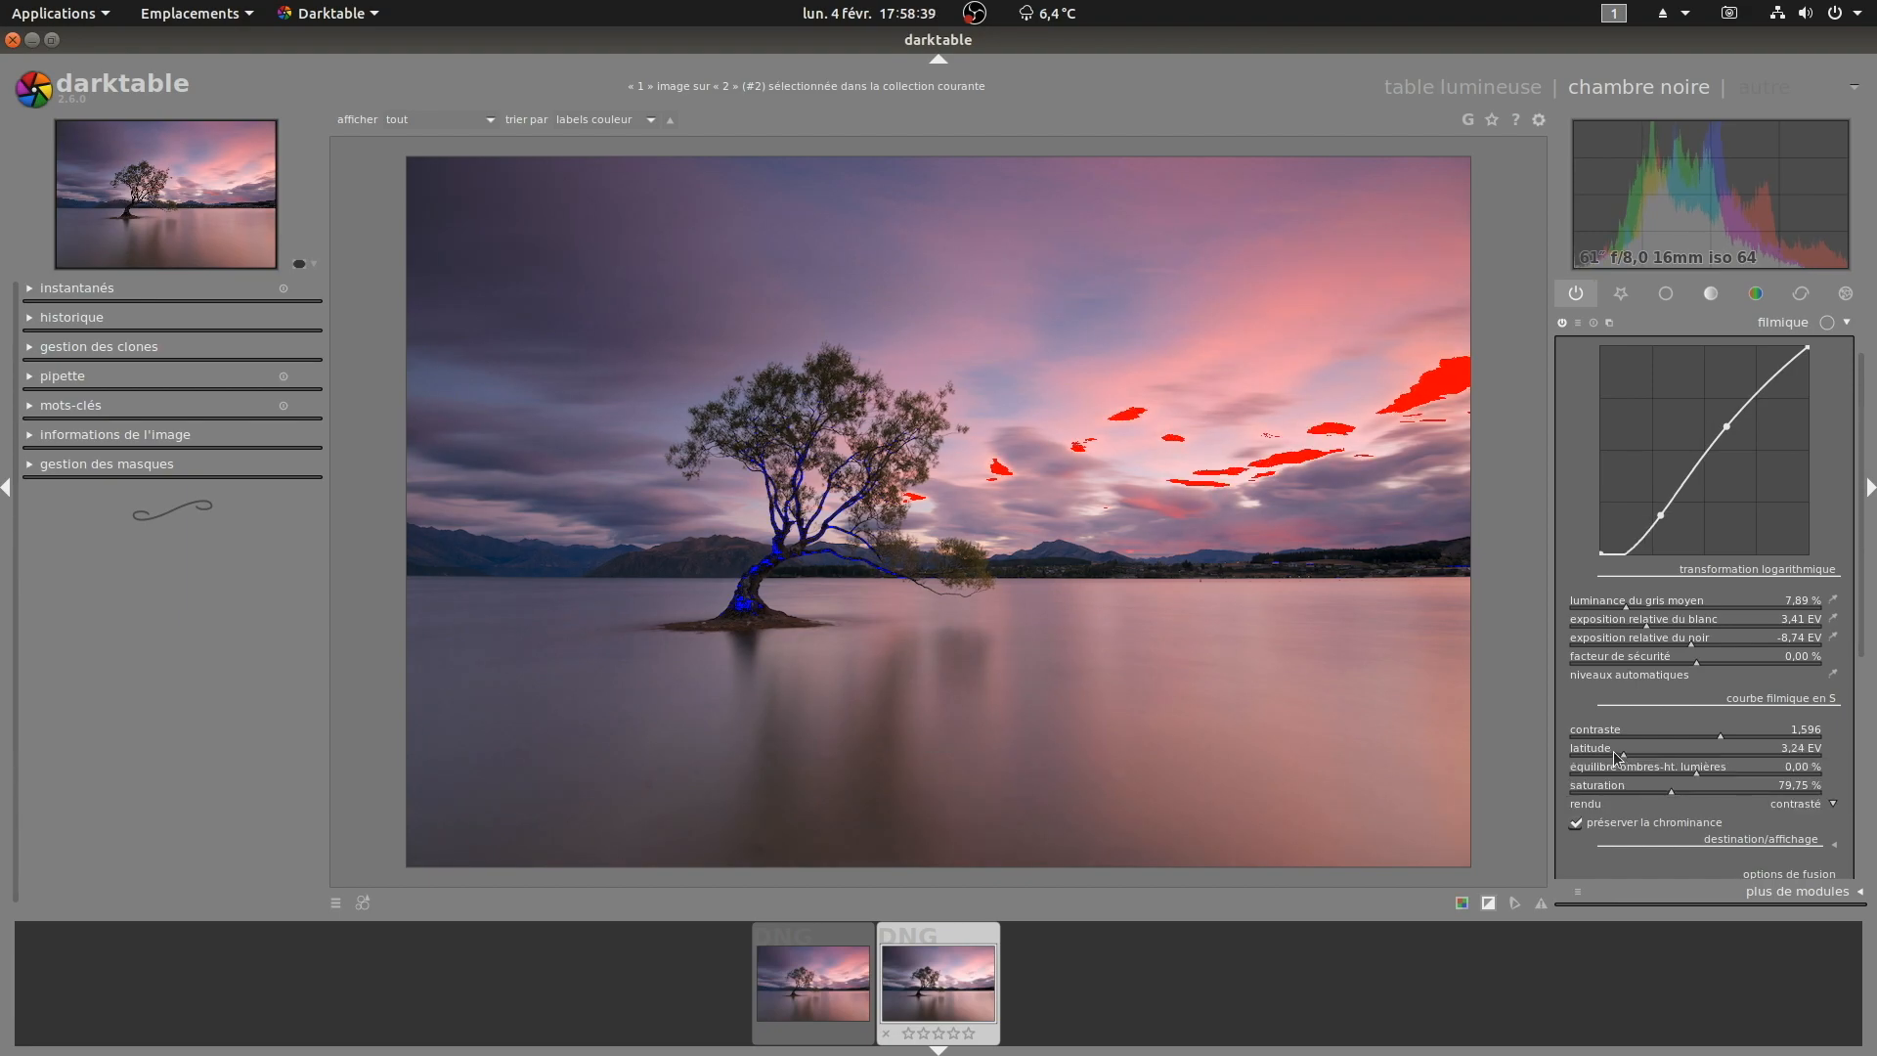
Step: Set filmic's saturation to 45.91 % and its black relative exposure to -9.84 EV
click(1646, 792)
drag(1649, 798, 1630, 797)
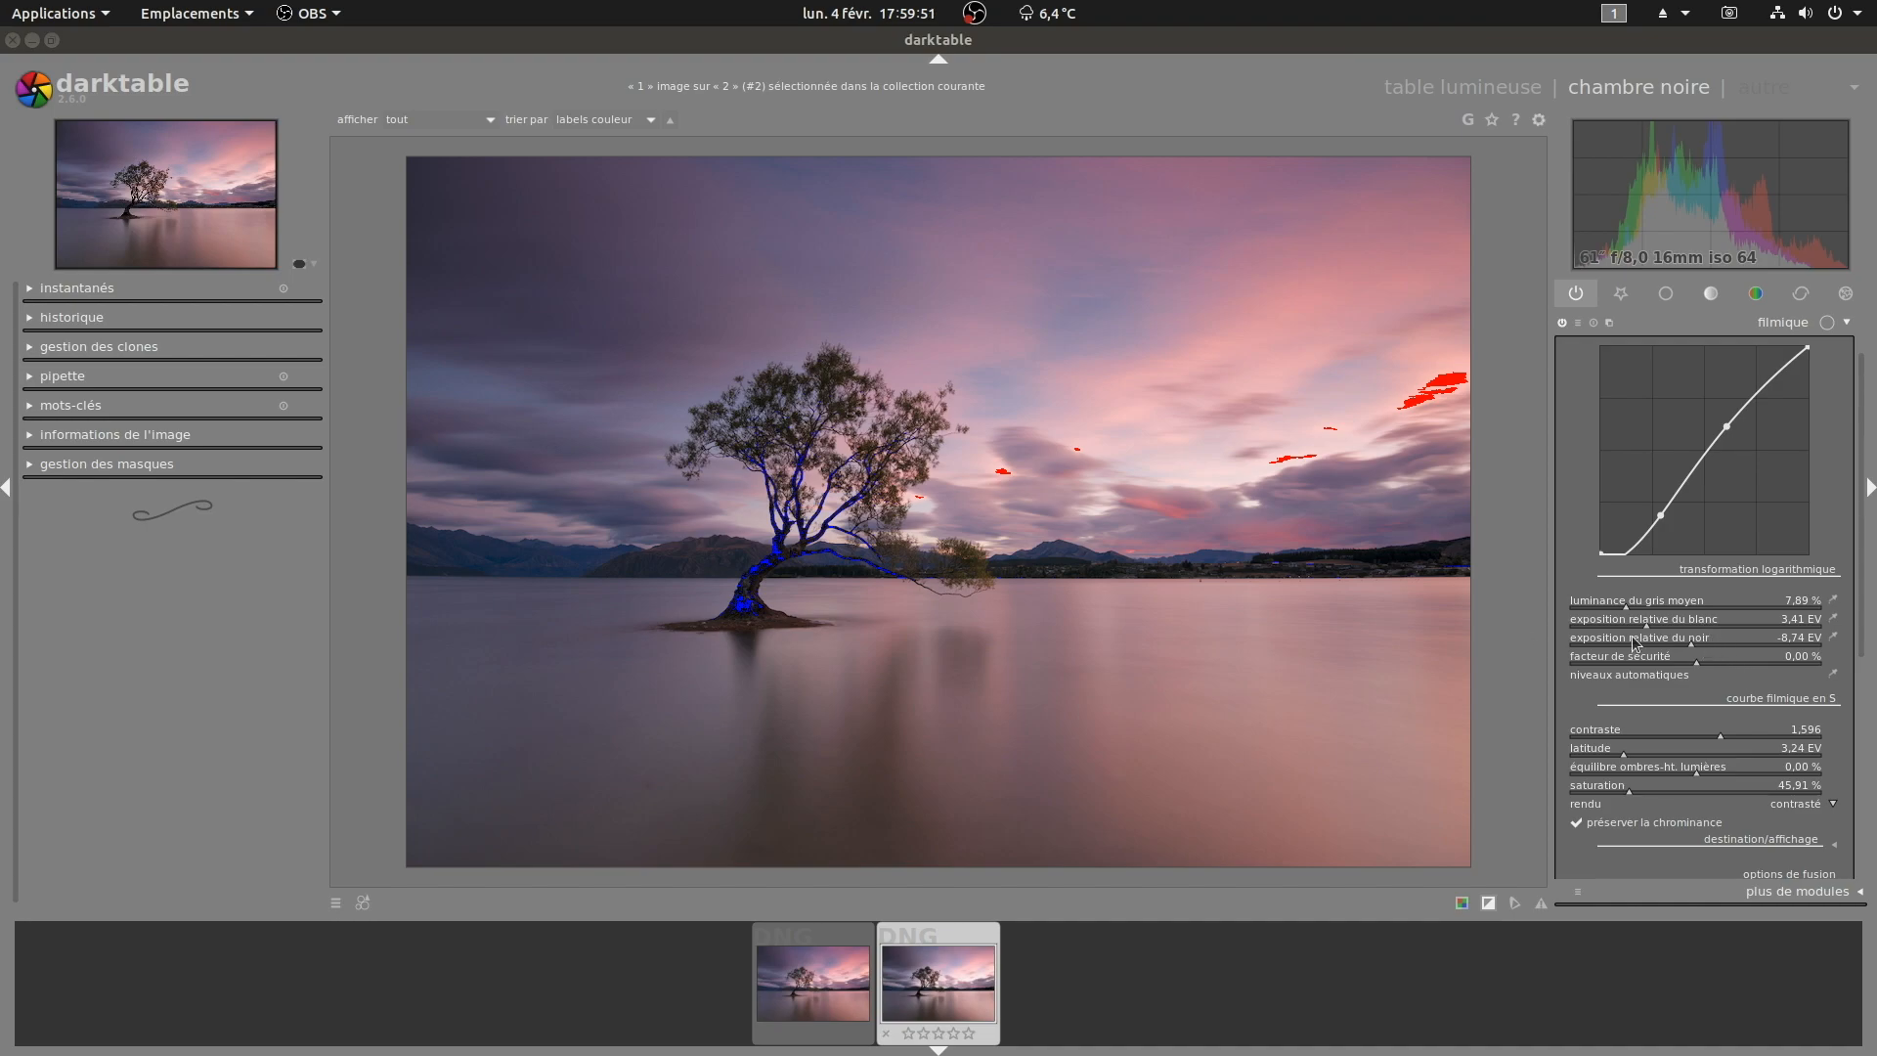
scroll(1692, 644, up, 2)
scroll(1692, 644, down, 6)
scroll(1693, 644, down, 3)
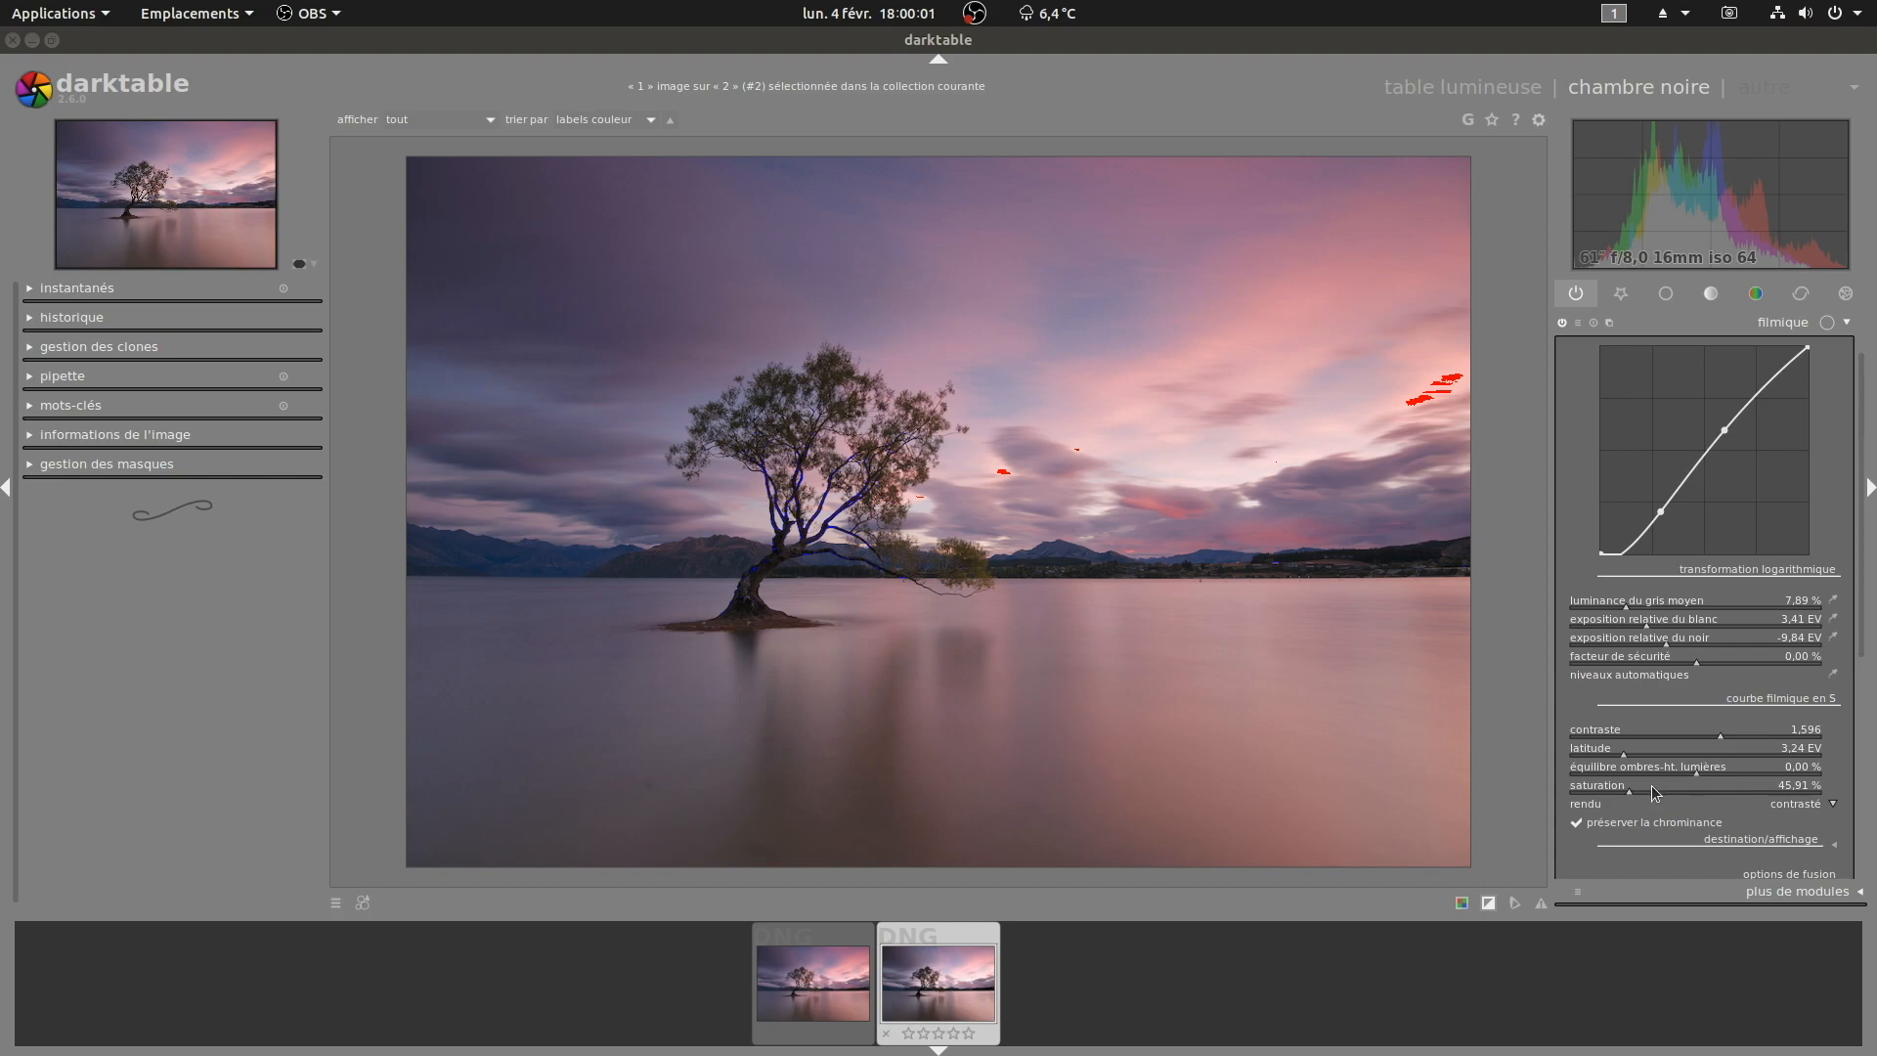
Step: Zoom into the tree to check the shadows, then set filmic's middle grey luminance to 5.69 %
middle_click(768, 536)
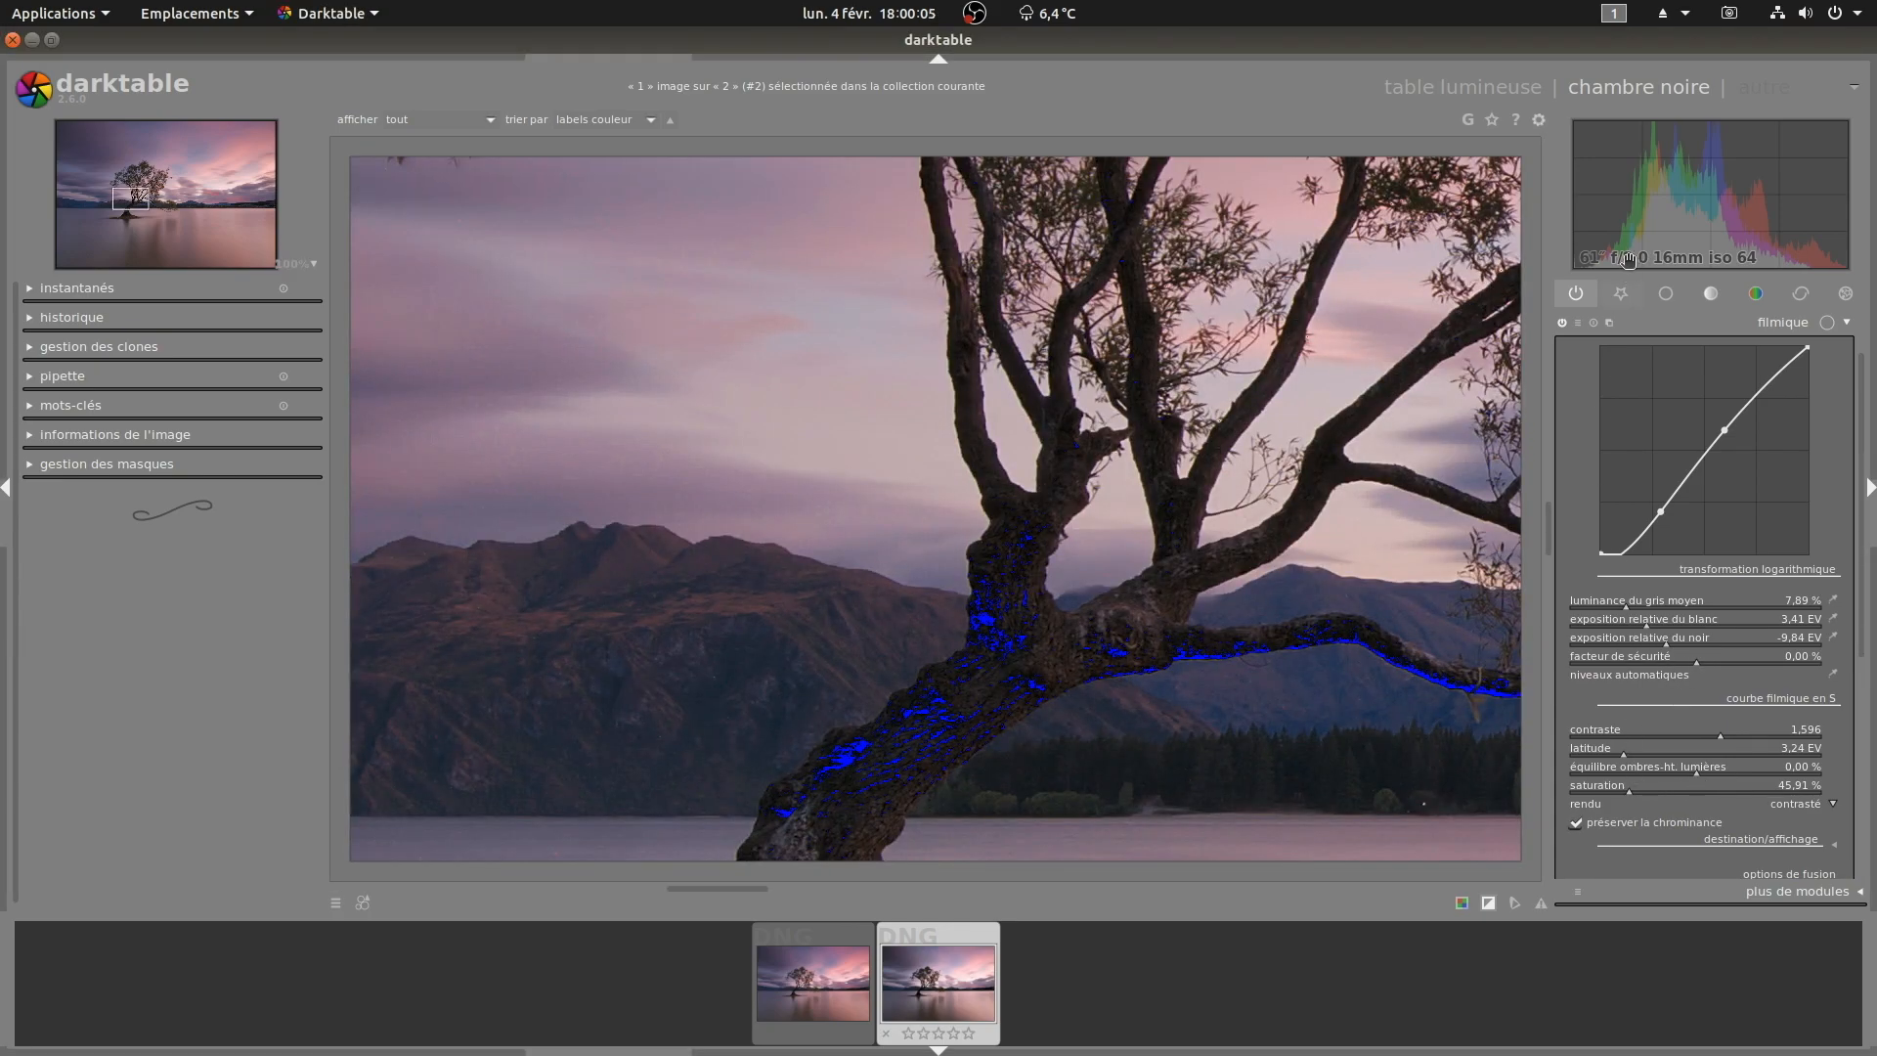
scroll(1592, 226, up, 2)
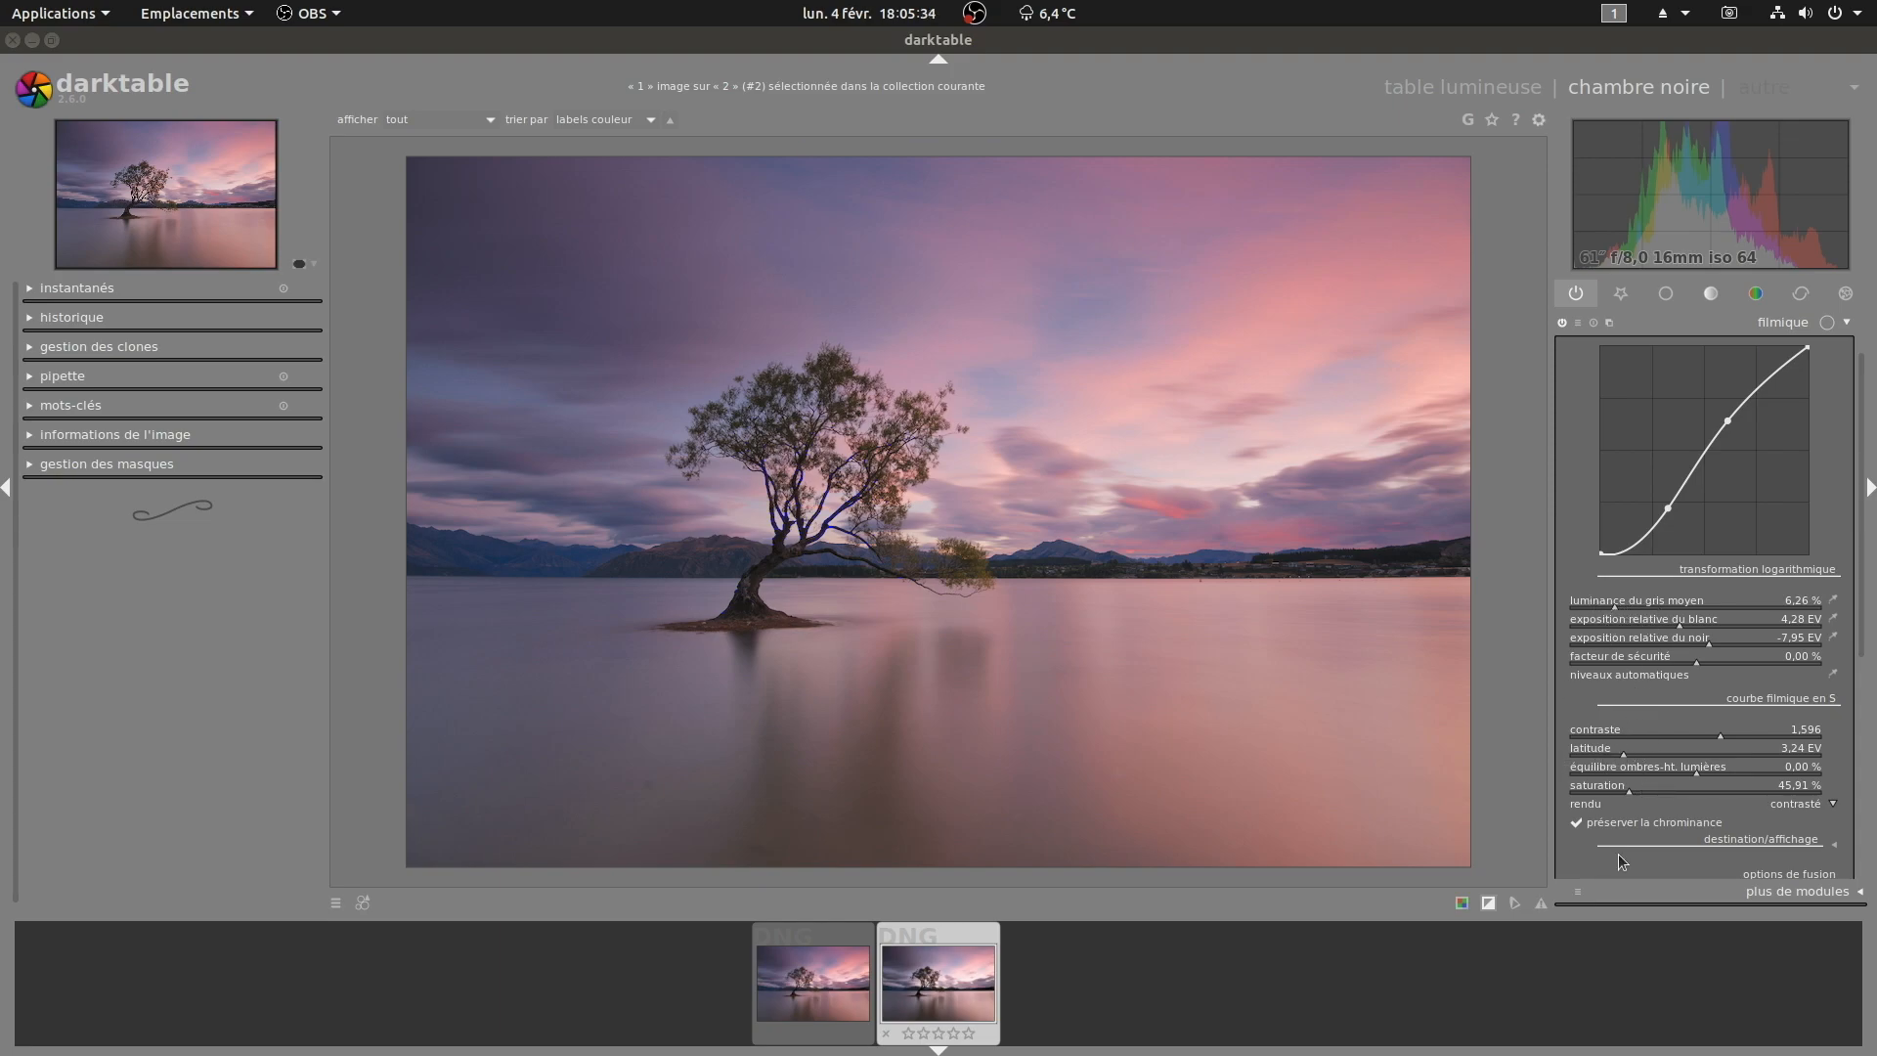
click(1608, 607)
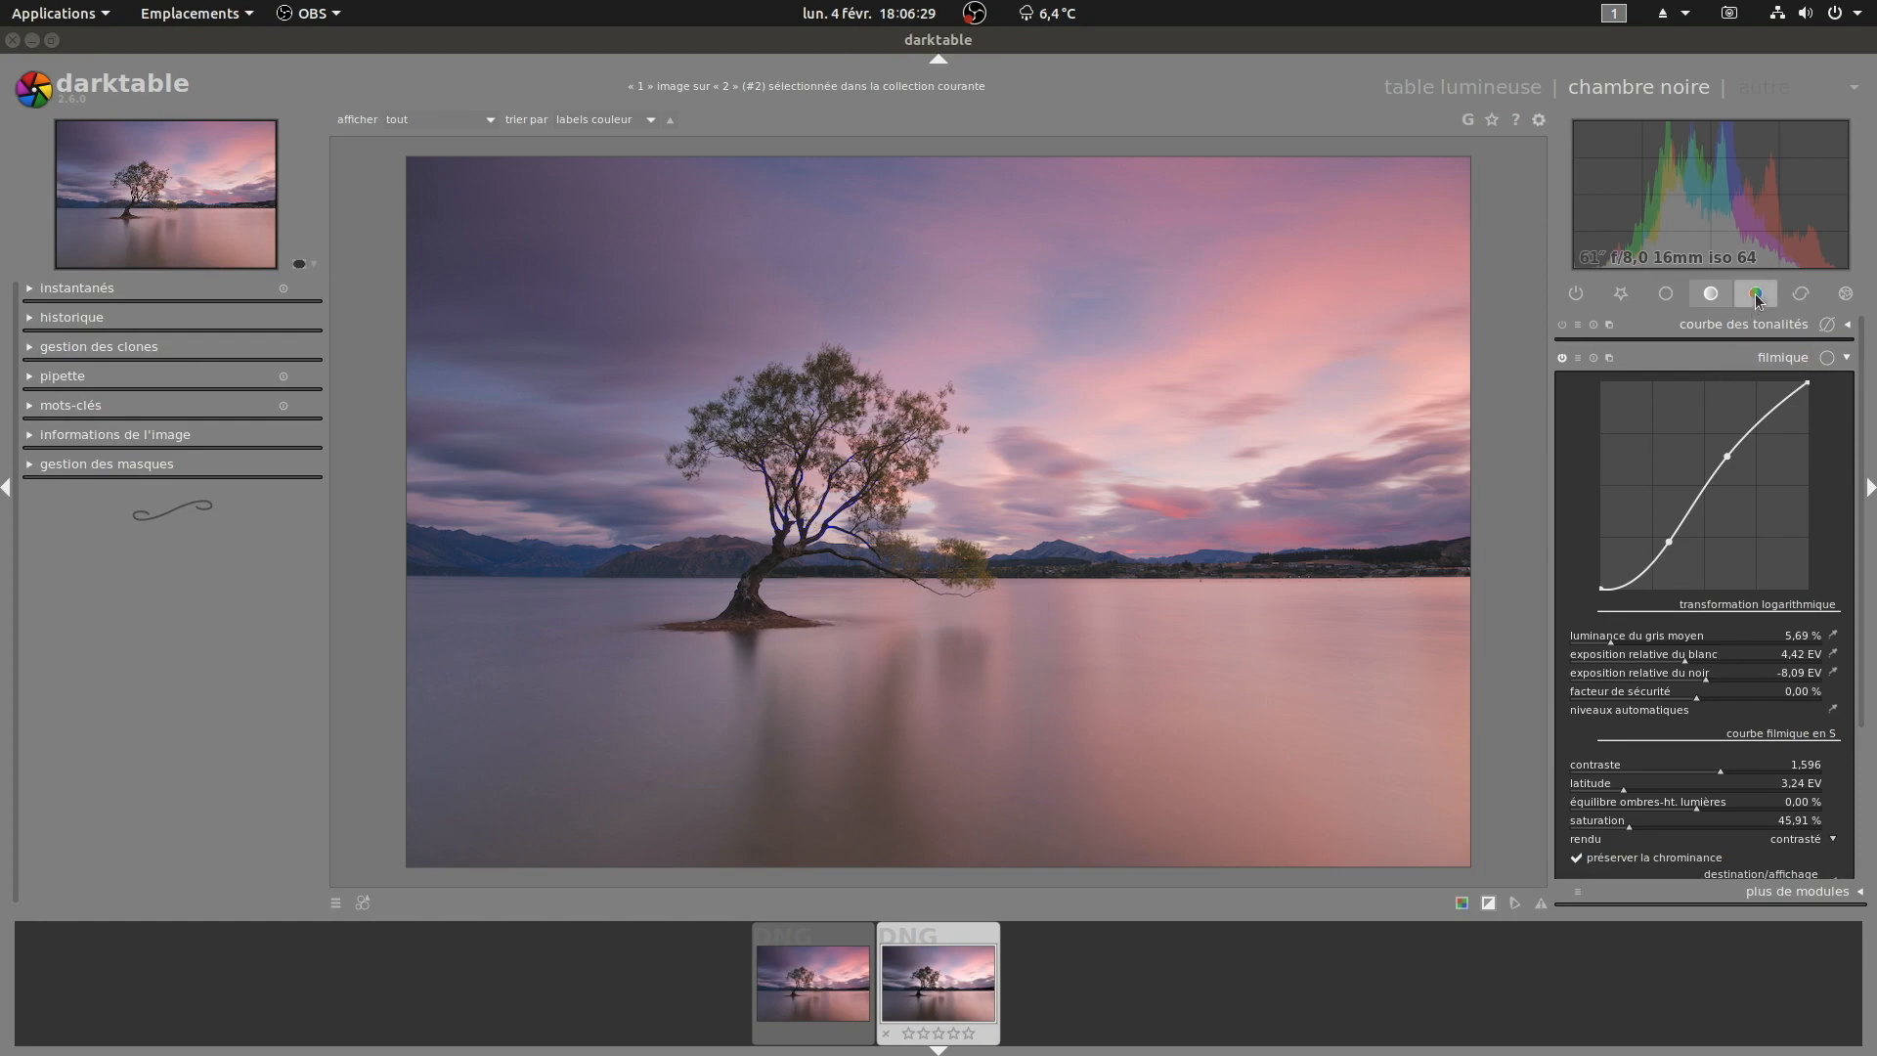
Step: Open the color balance module and review its master settings
click(1756, 293)
click(1751, 400)
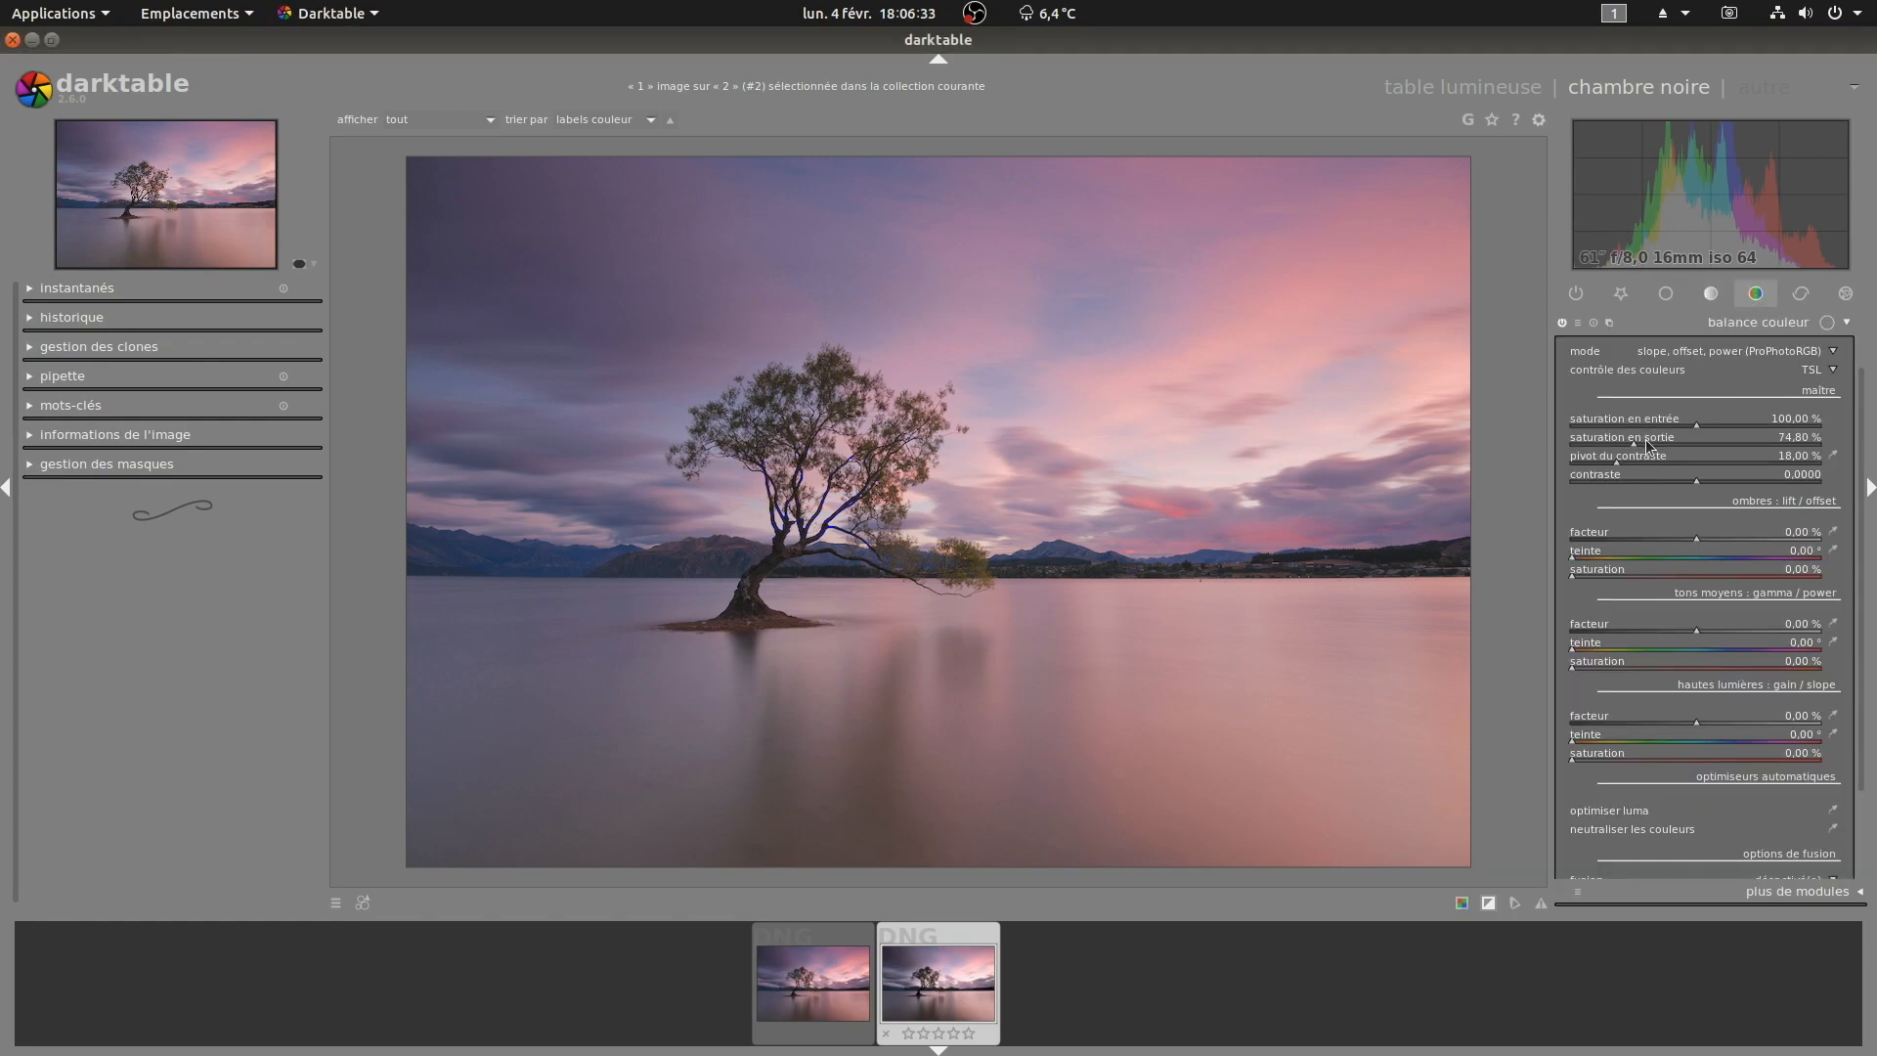
scroll(1648, 447, up, 4)
click(1796, 325)
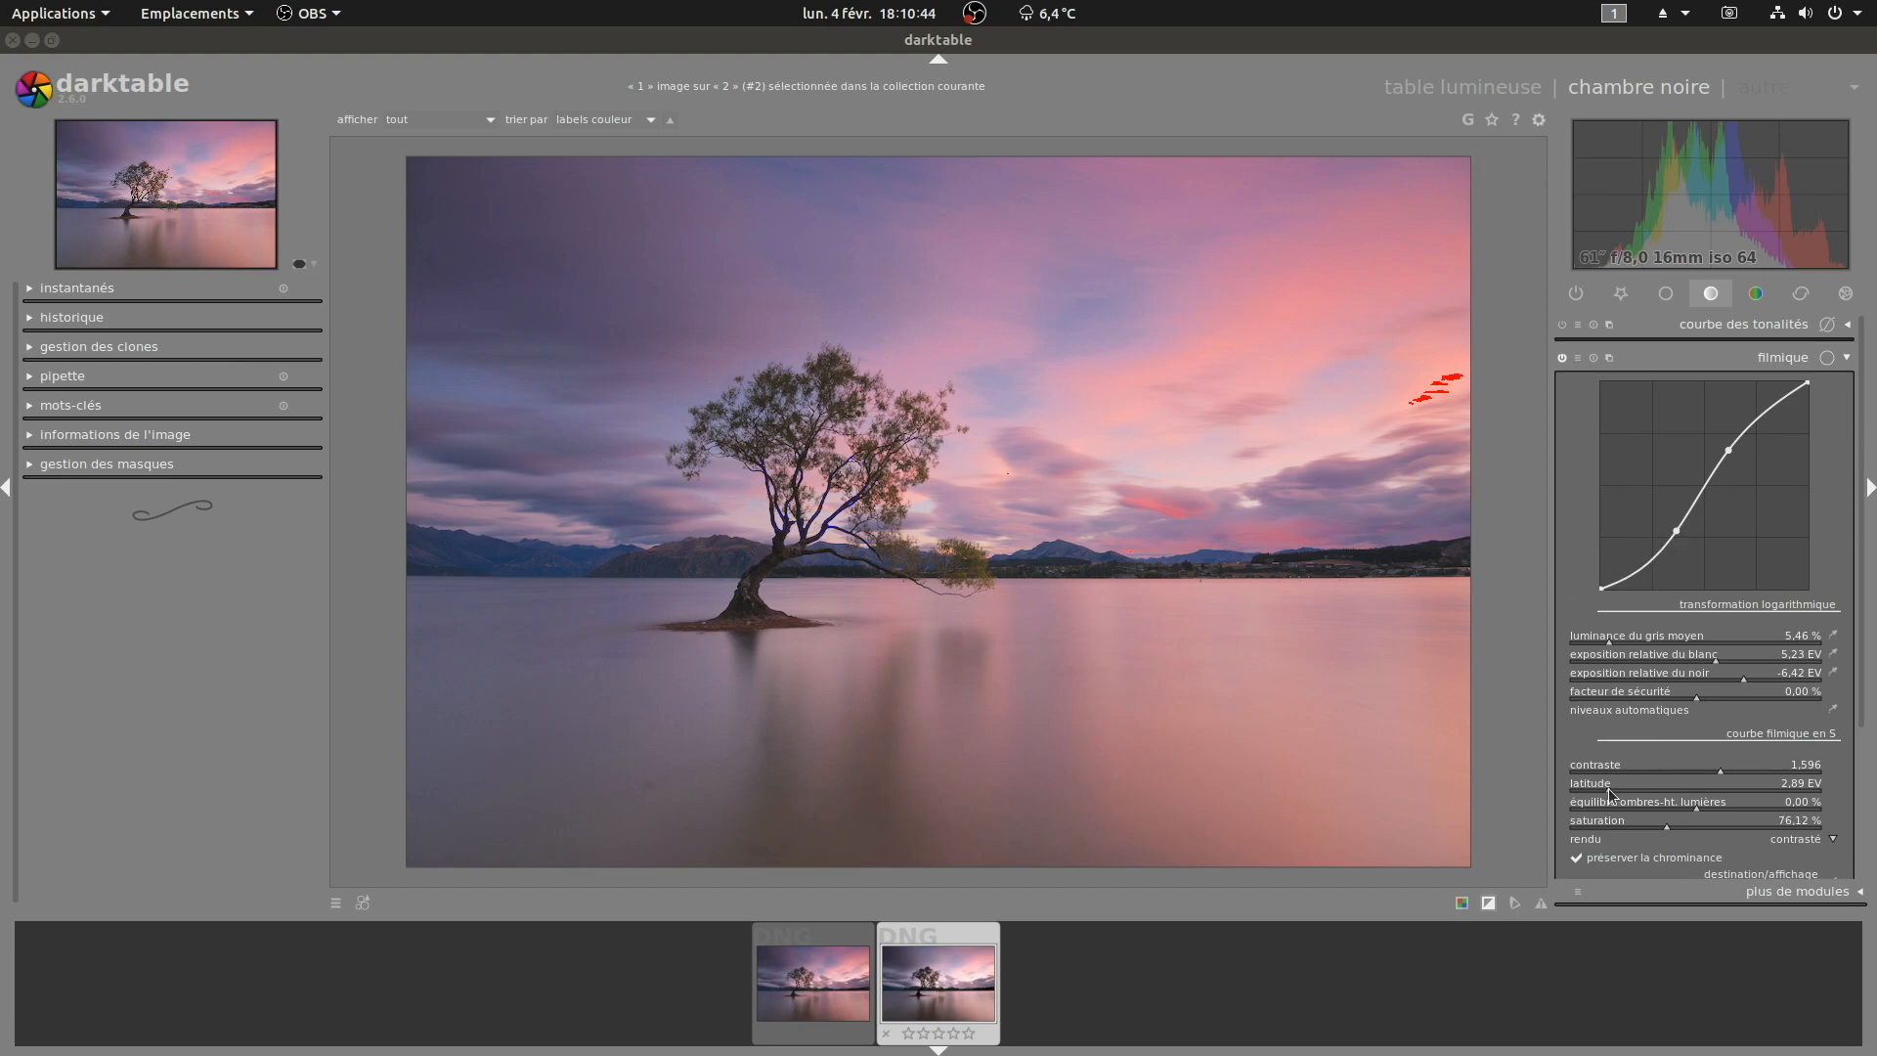
Step: Set filmic's latitude to 3.15 EV
drag(1615, 792, 1733, 792)
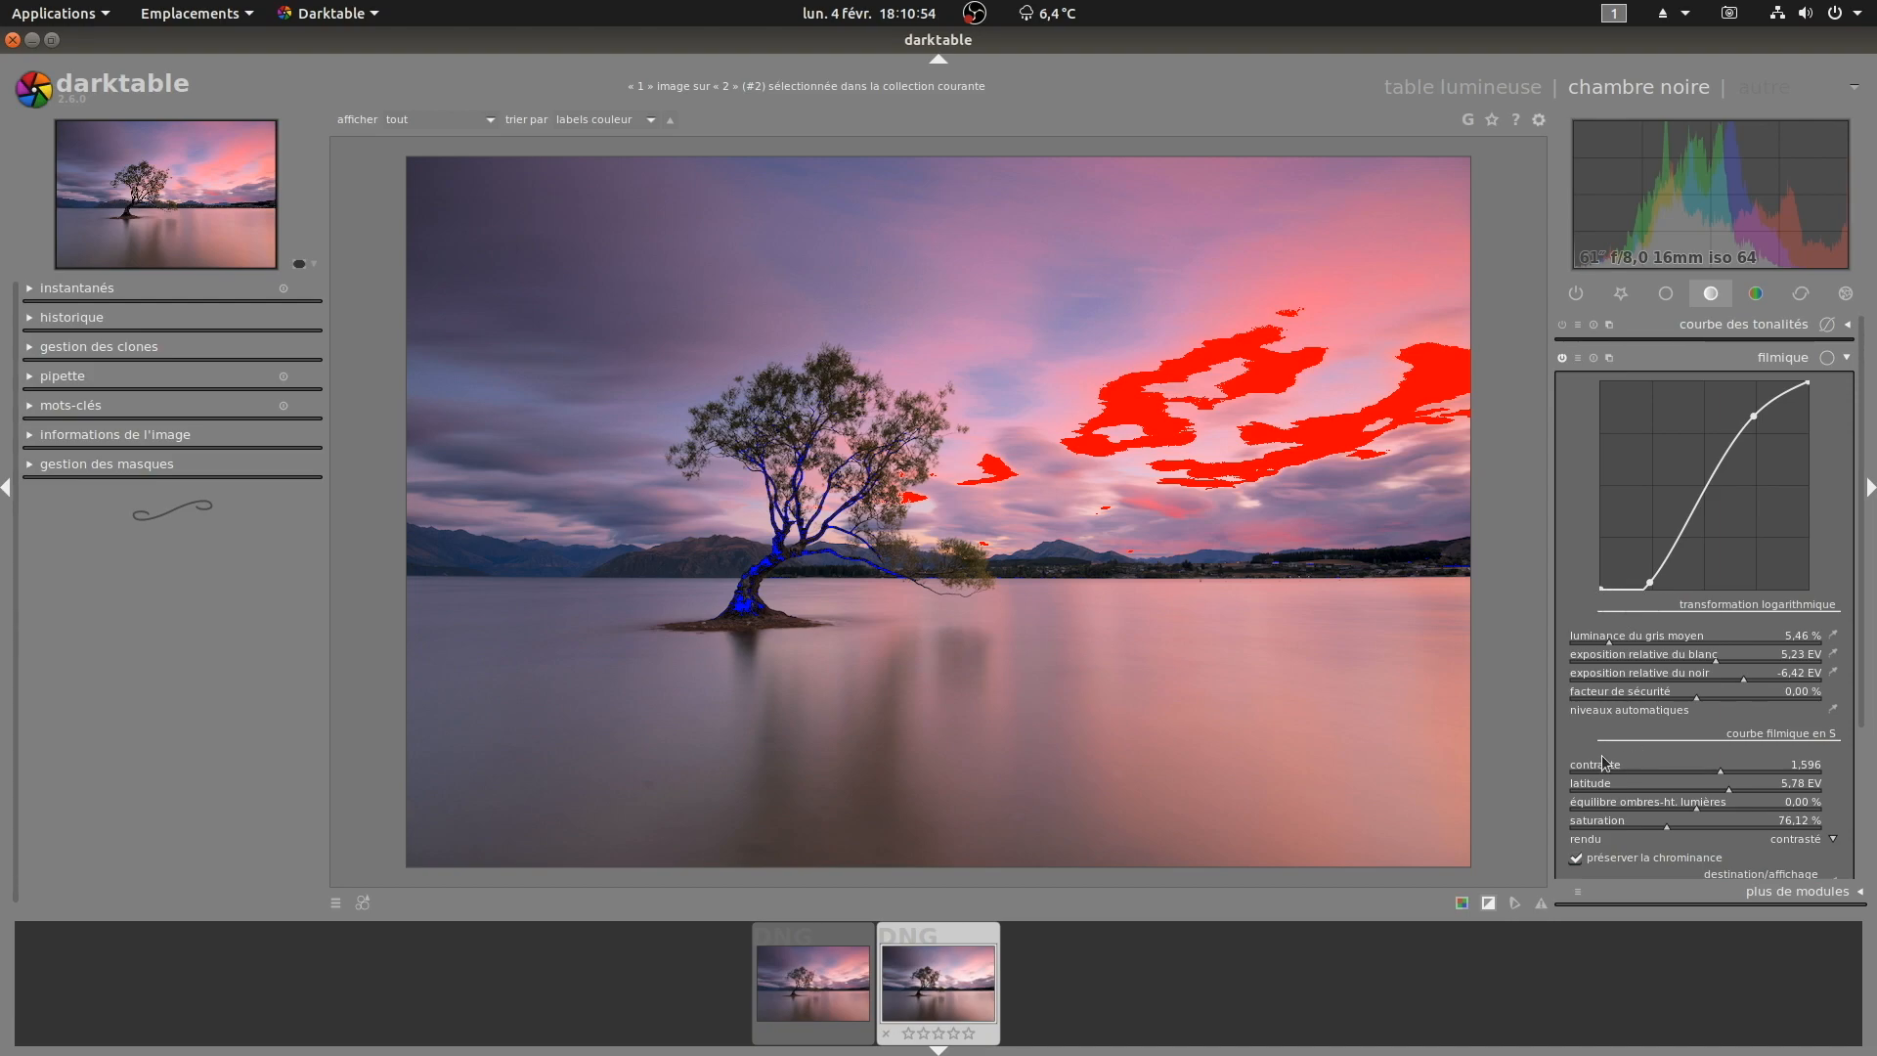
click(1603, 792)
click(1622, 789)
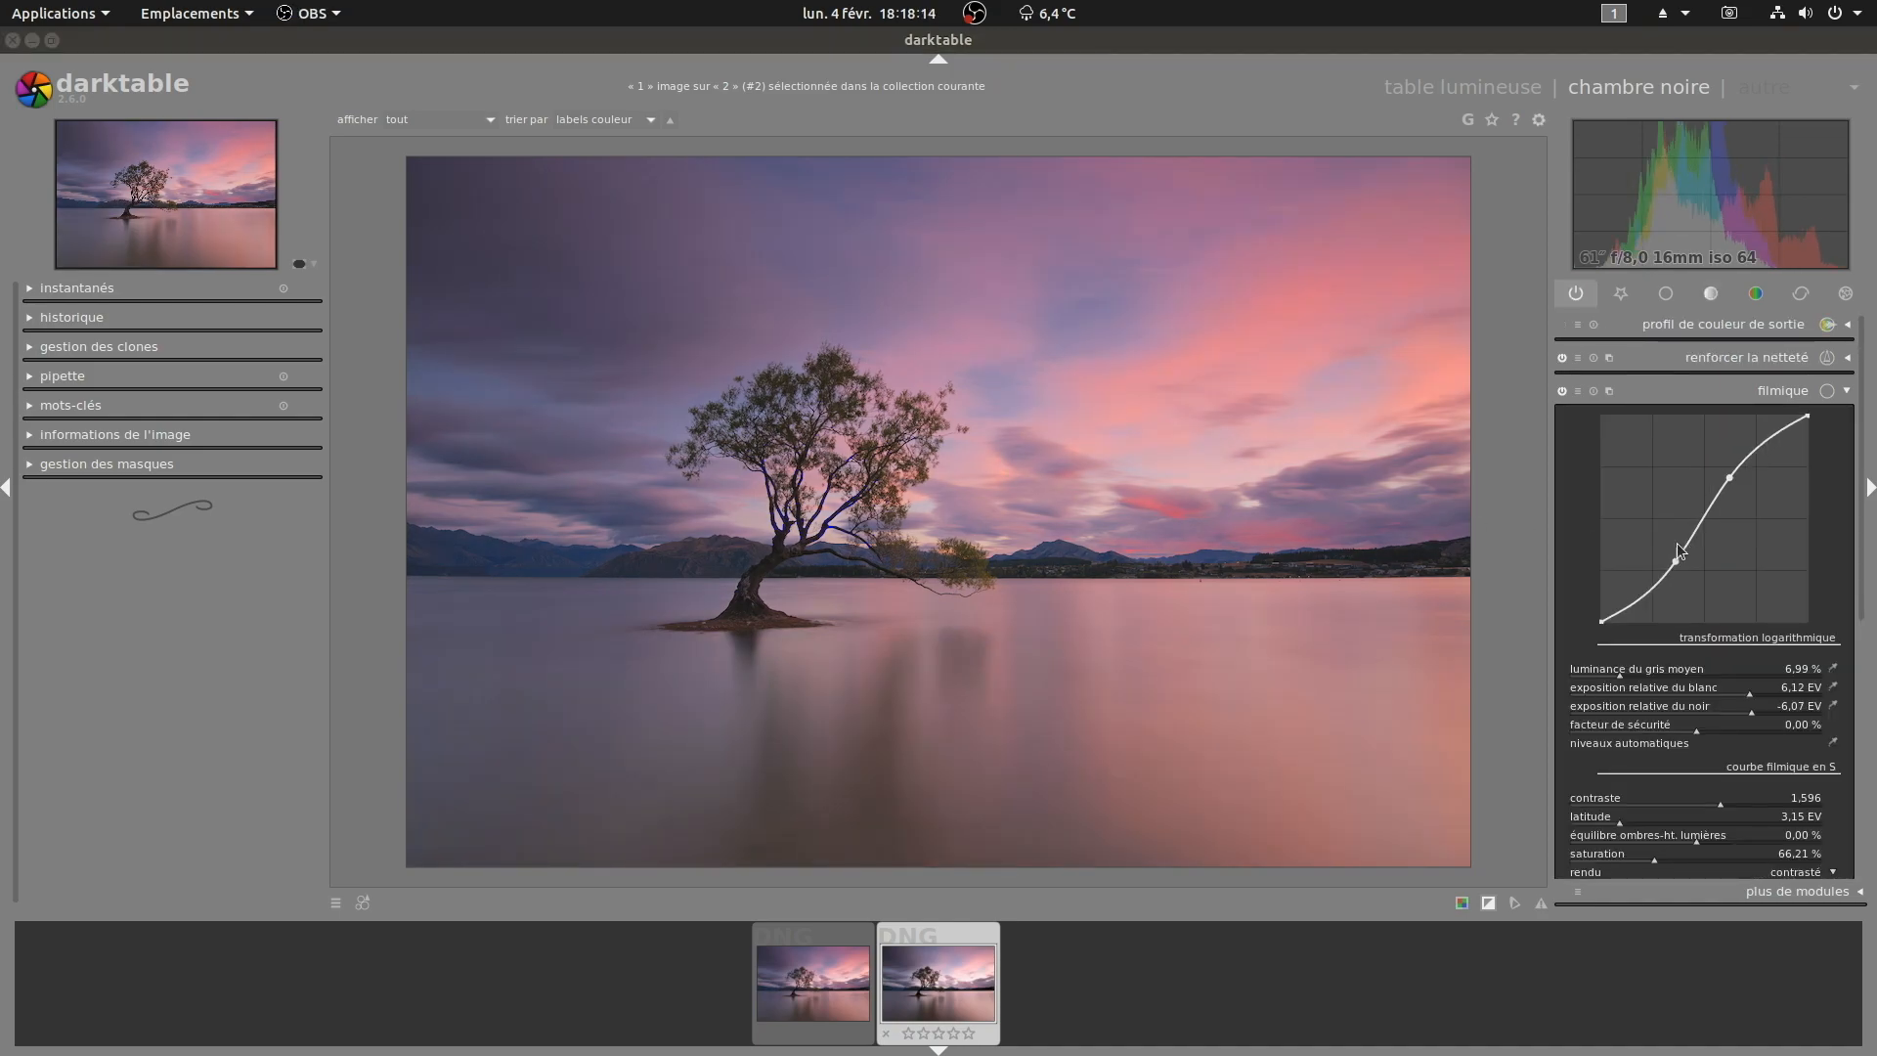
Step: Collapse filmic, then enable the equalizer module among the enhancement modules and show its luma curve
click(1778, 390)
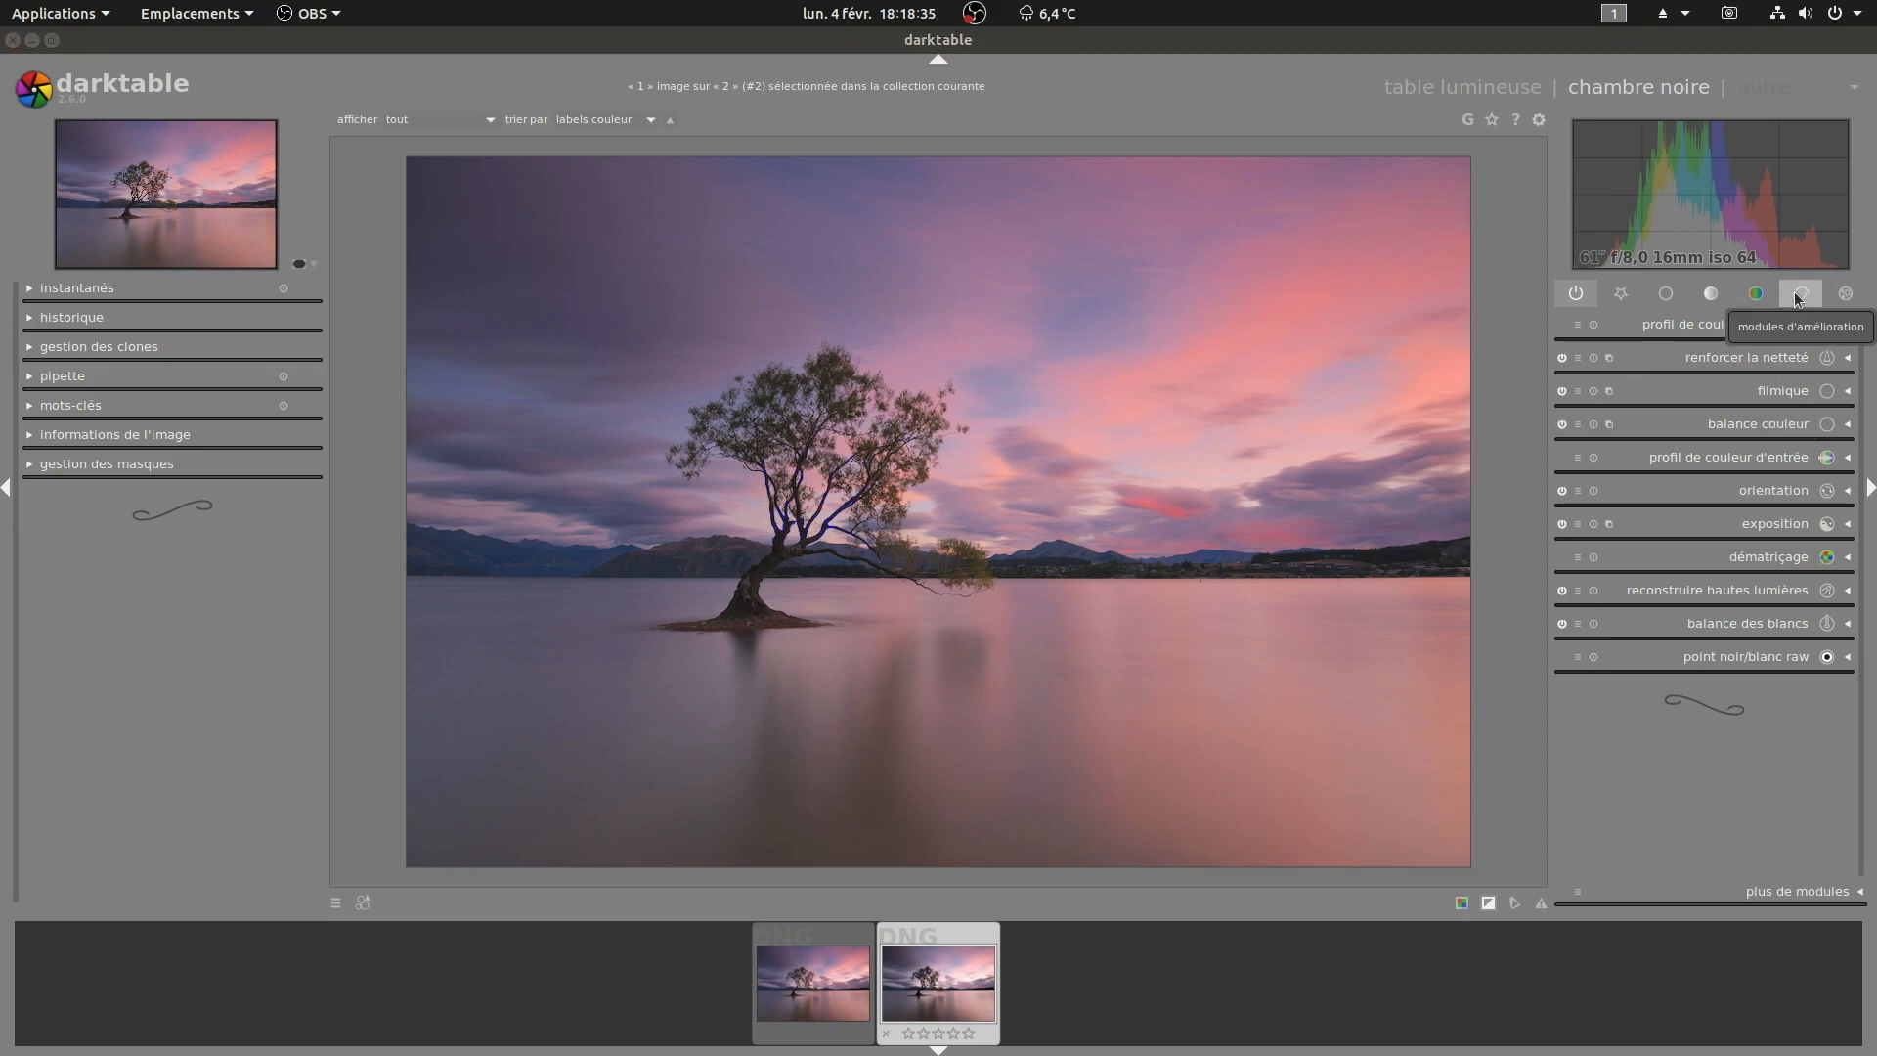
click(1797, 295)
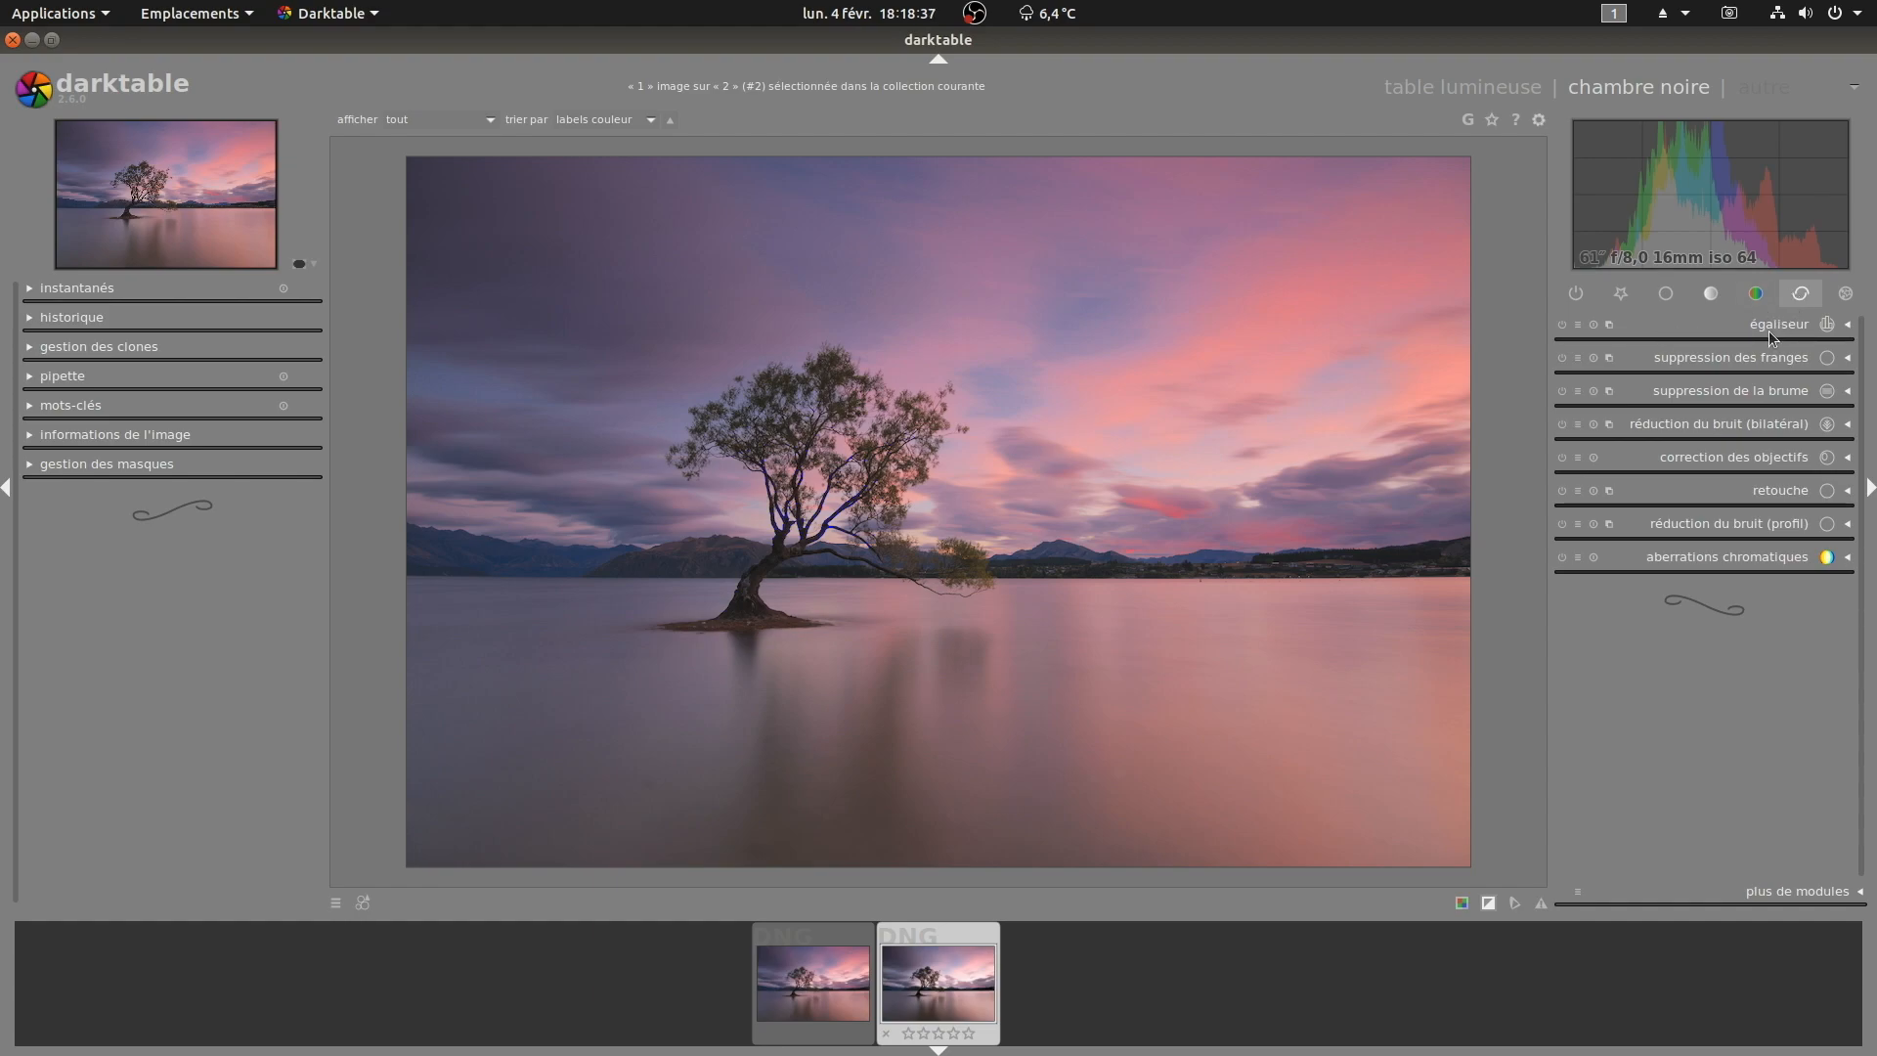
click(1776, 324)
click(1561, 322)
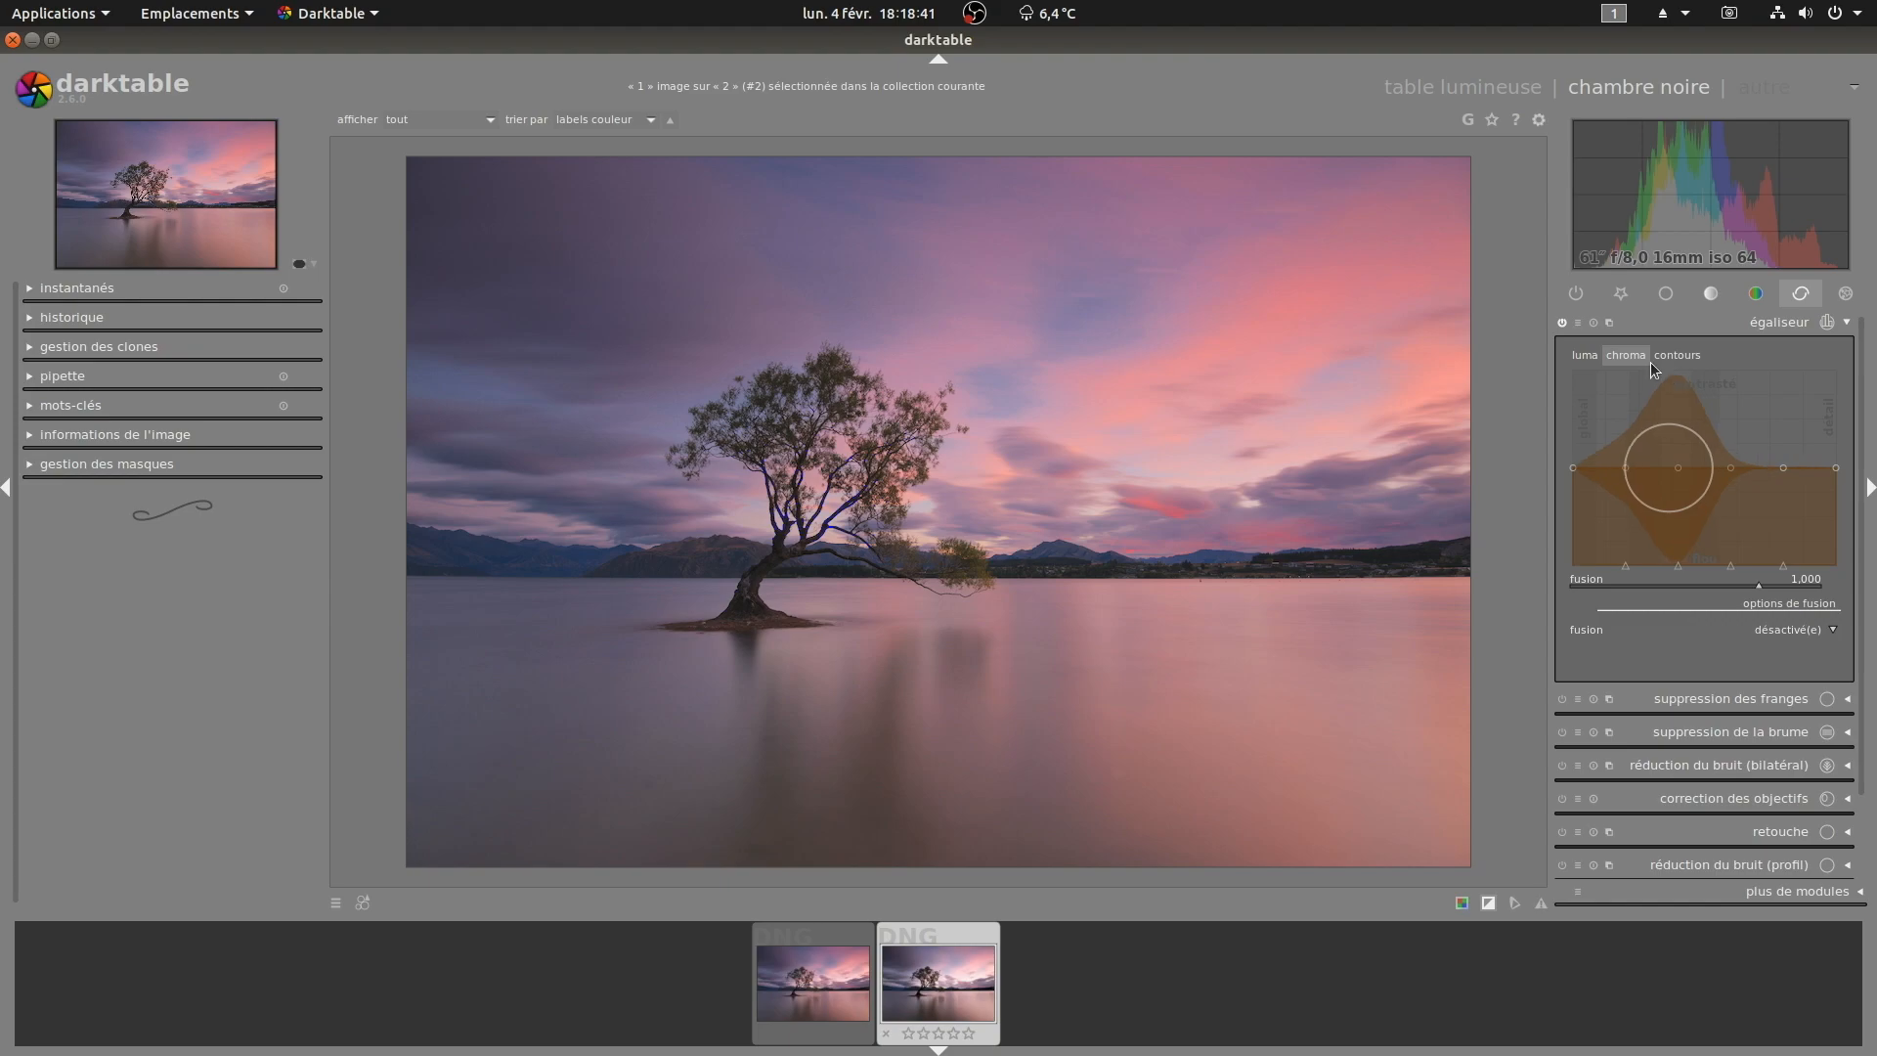
click(1582, 358)
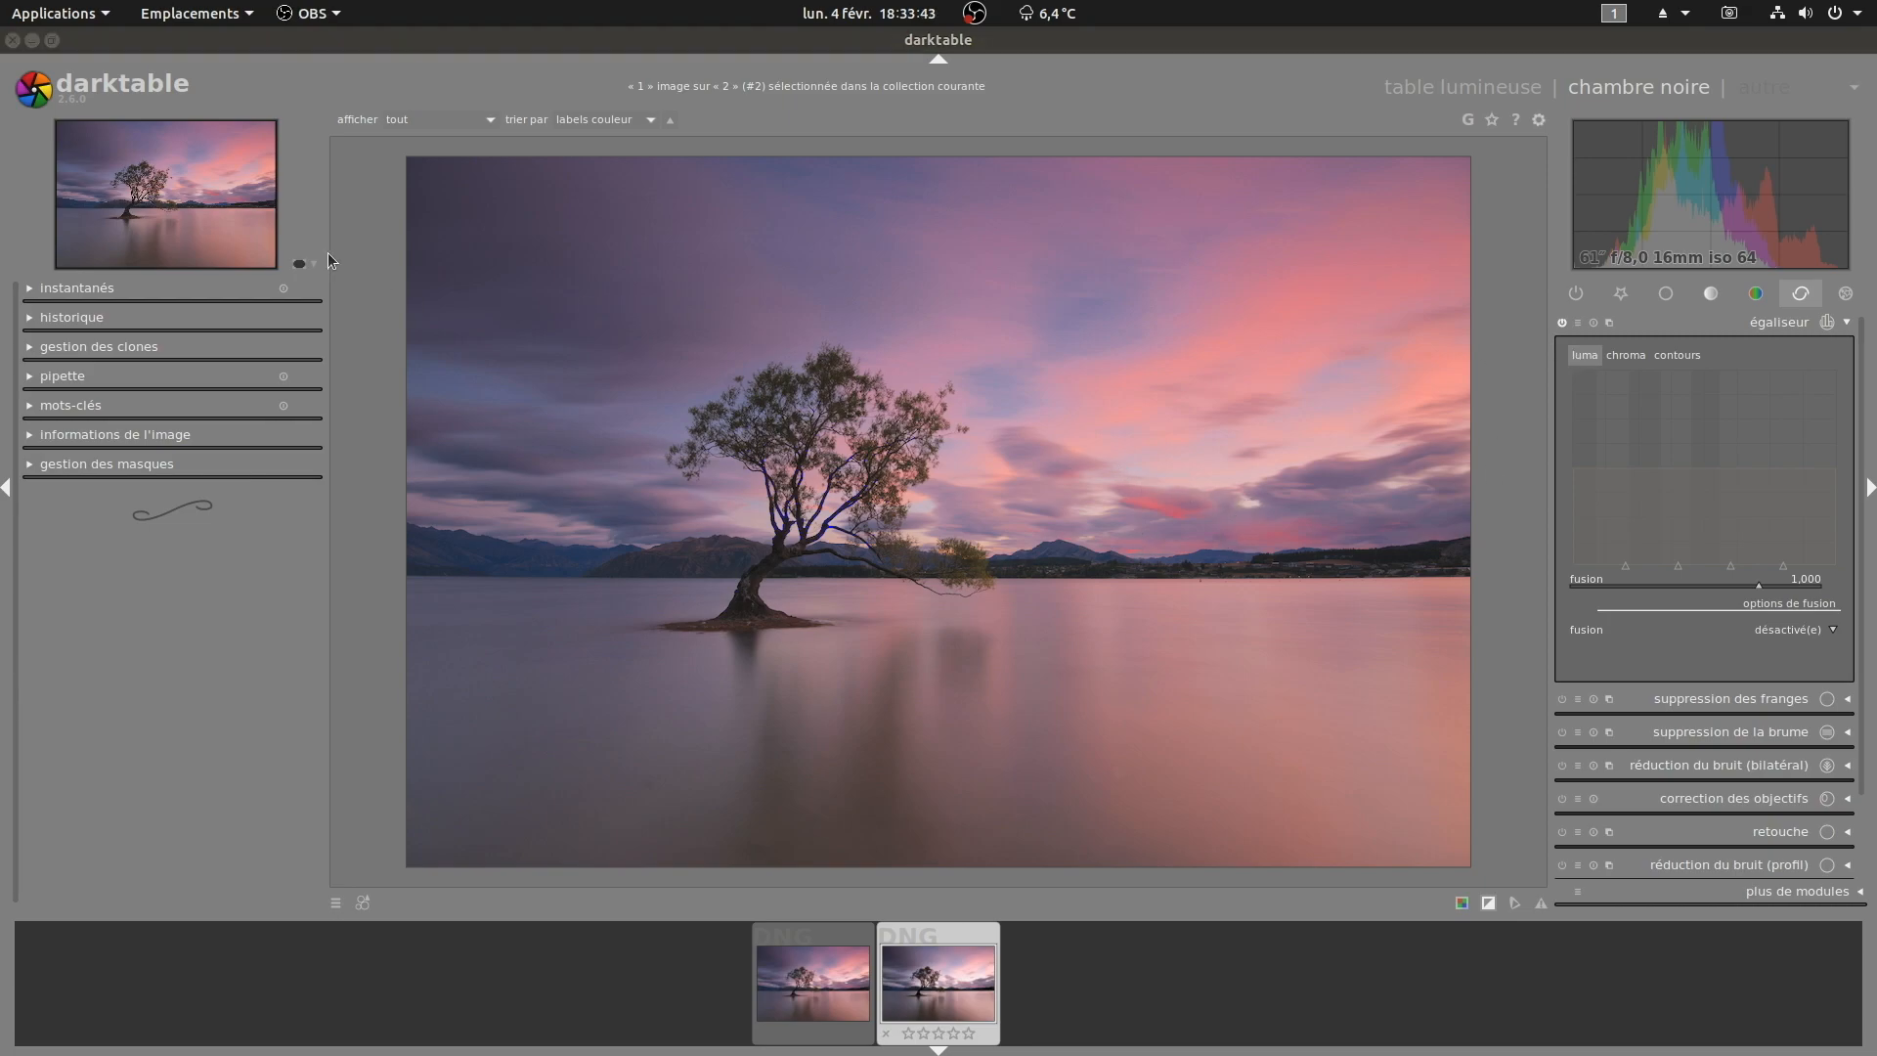
Step: Zoom the image to 100 % and pan over to the mountains to inspect fine detail
click(309, 266)
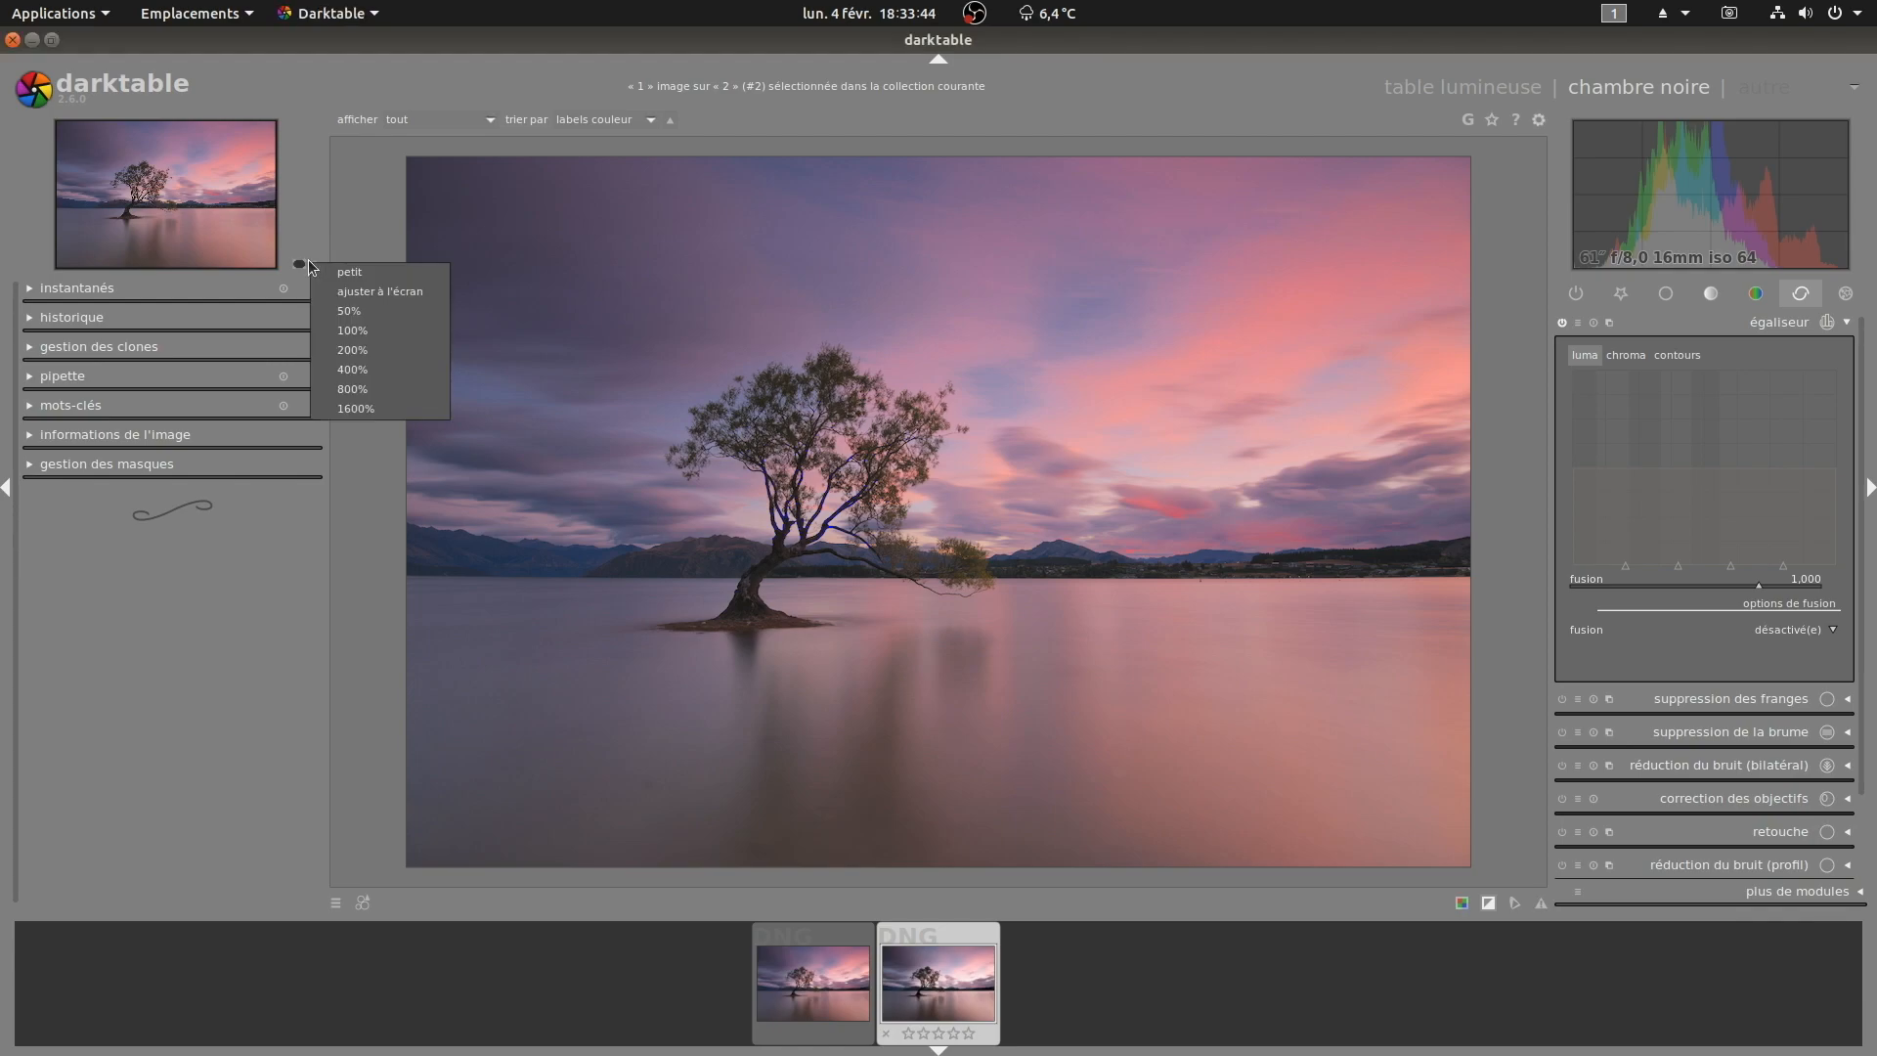
click(361, 338)
drag(1278, 670, 782, 438)
drag(1248, 569, 1127, 564)
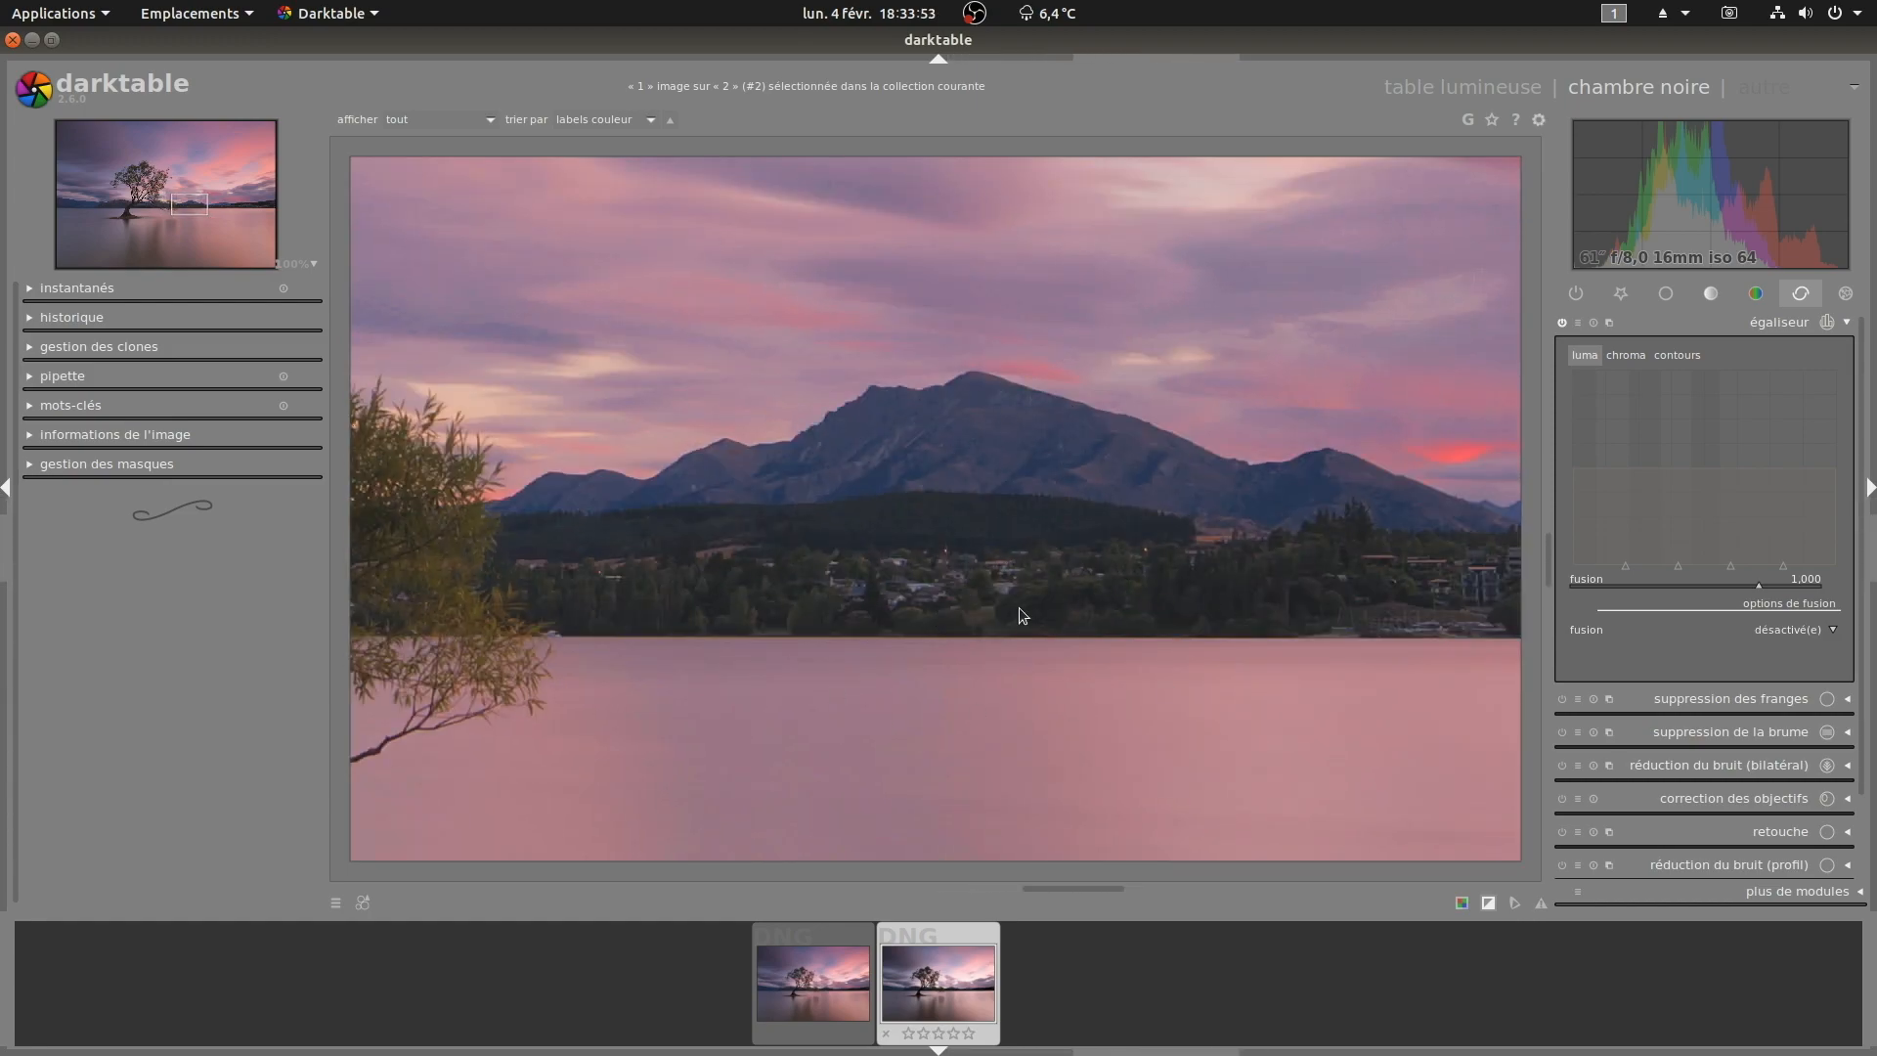
drag(593, 592, 1030, 524)
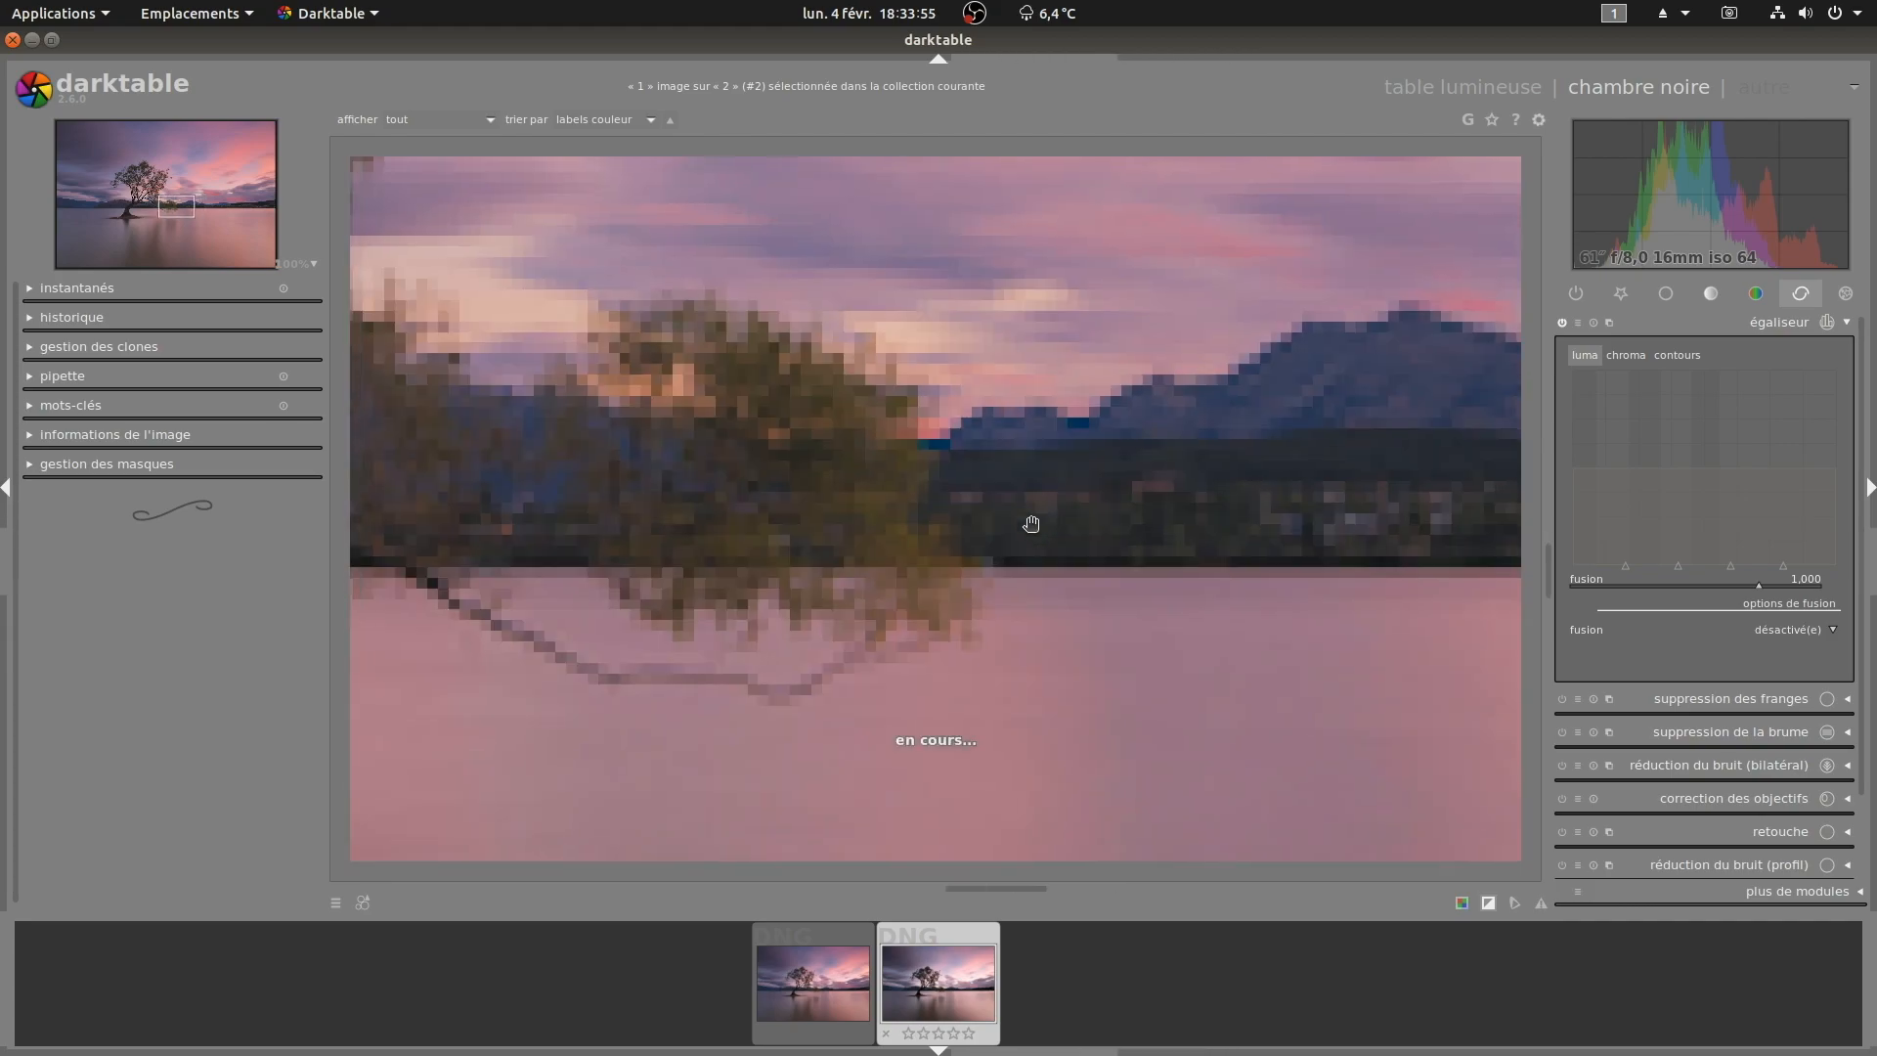
drag(1222, 514, 1007, 495)
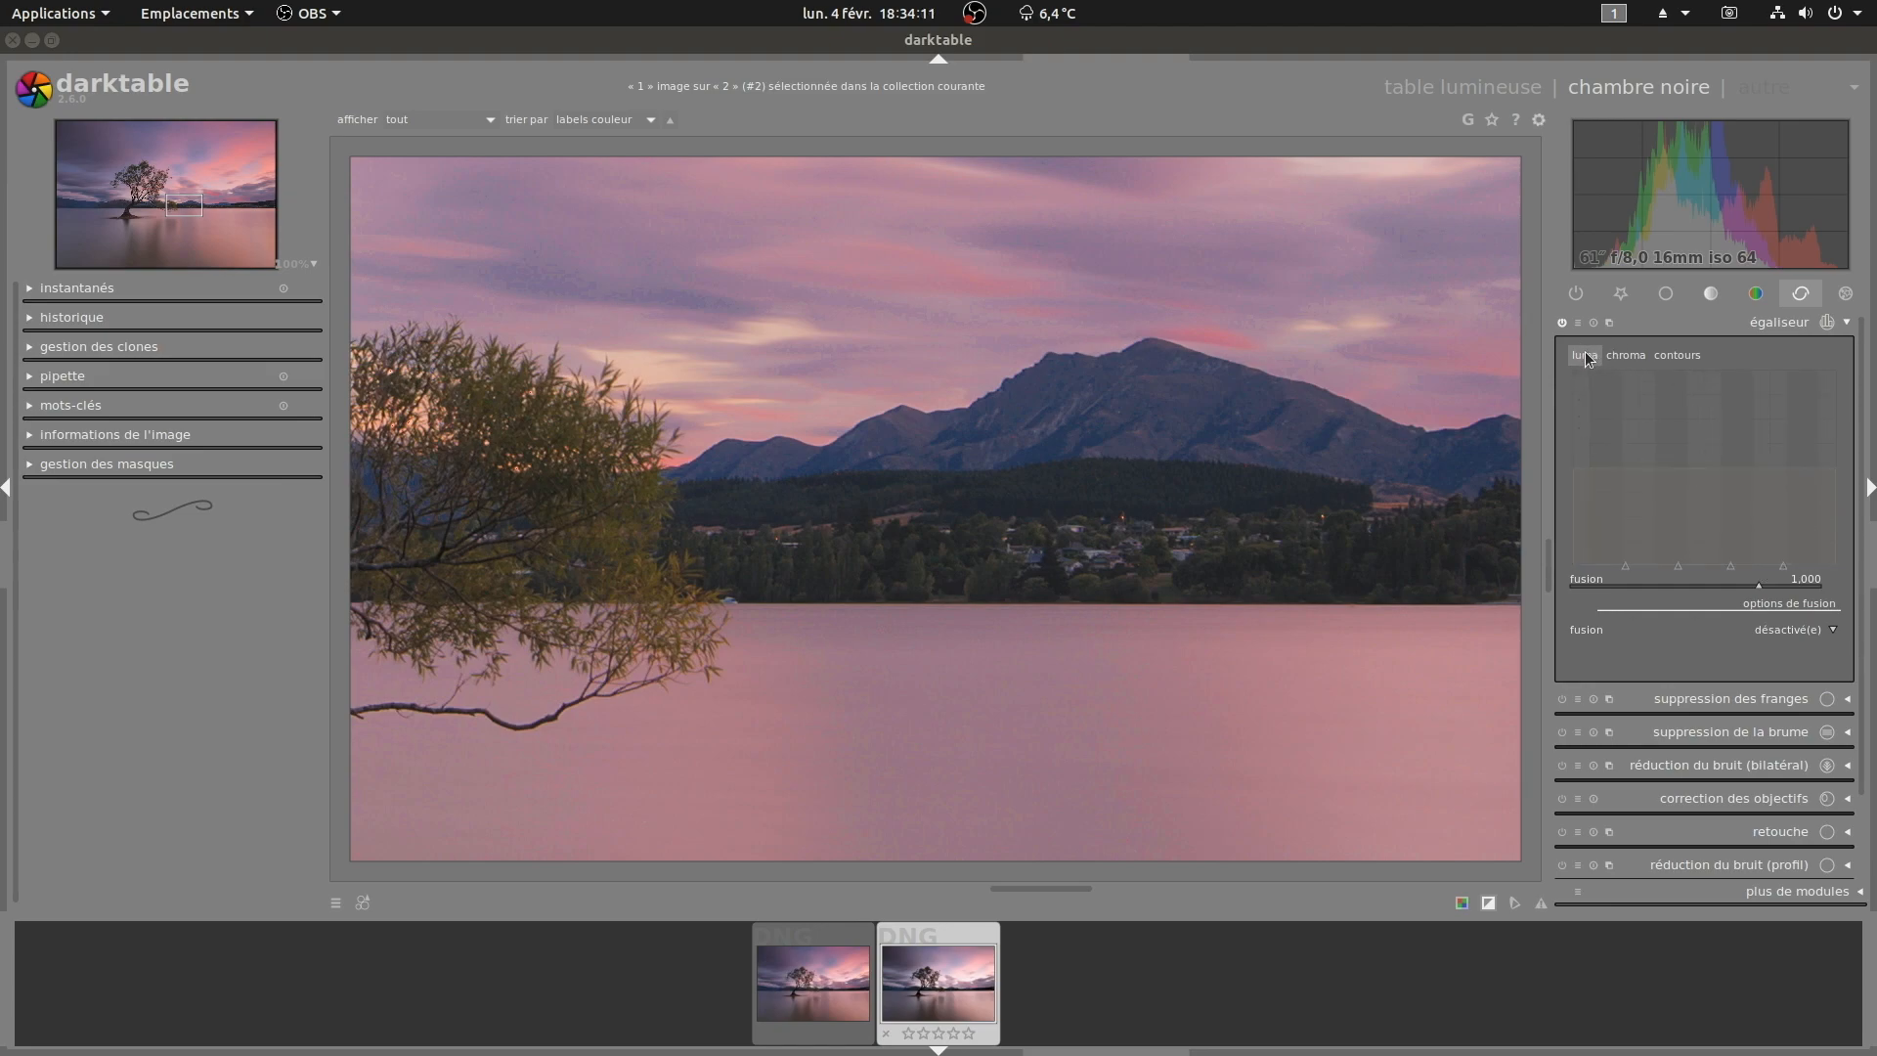
Step: Browse the equalizer's luma, chroma and edges curves
click(1586, 354)
click(1626, 355)
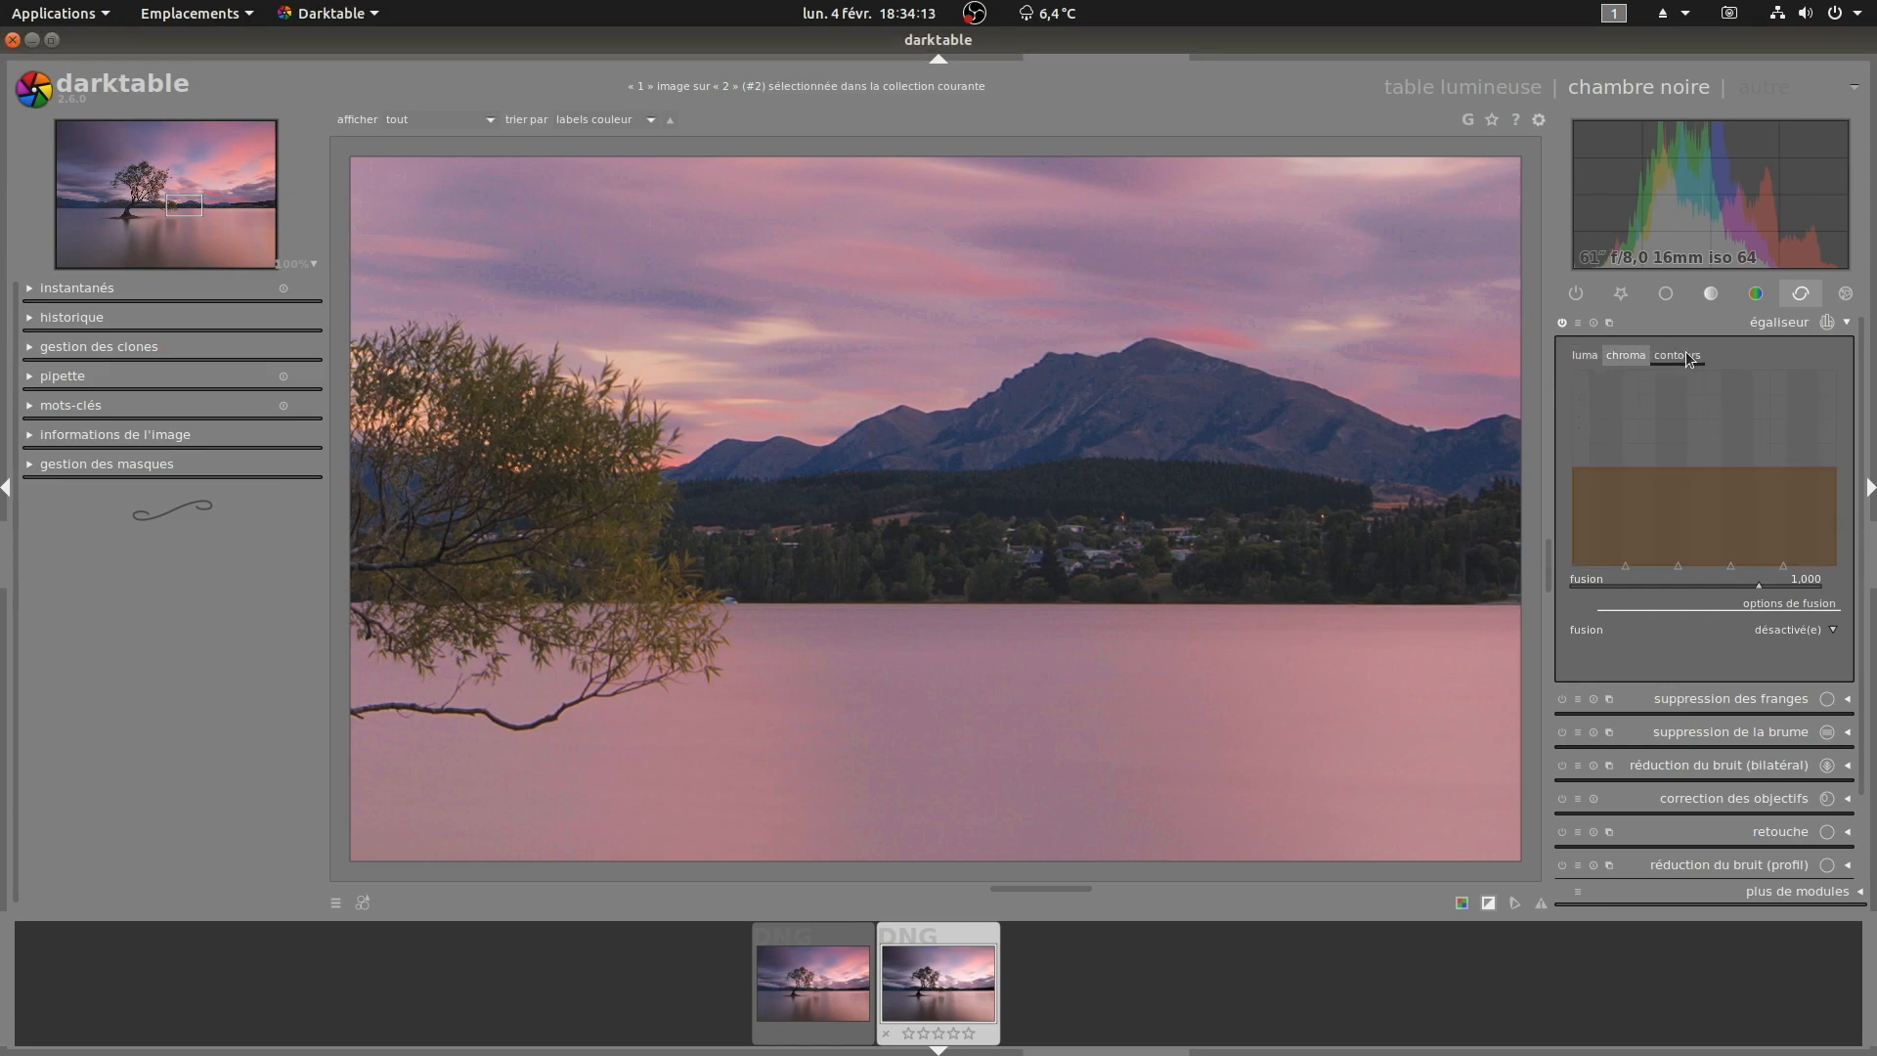
click(1675, 356)
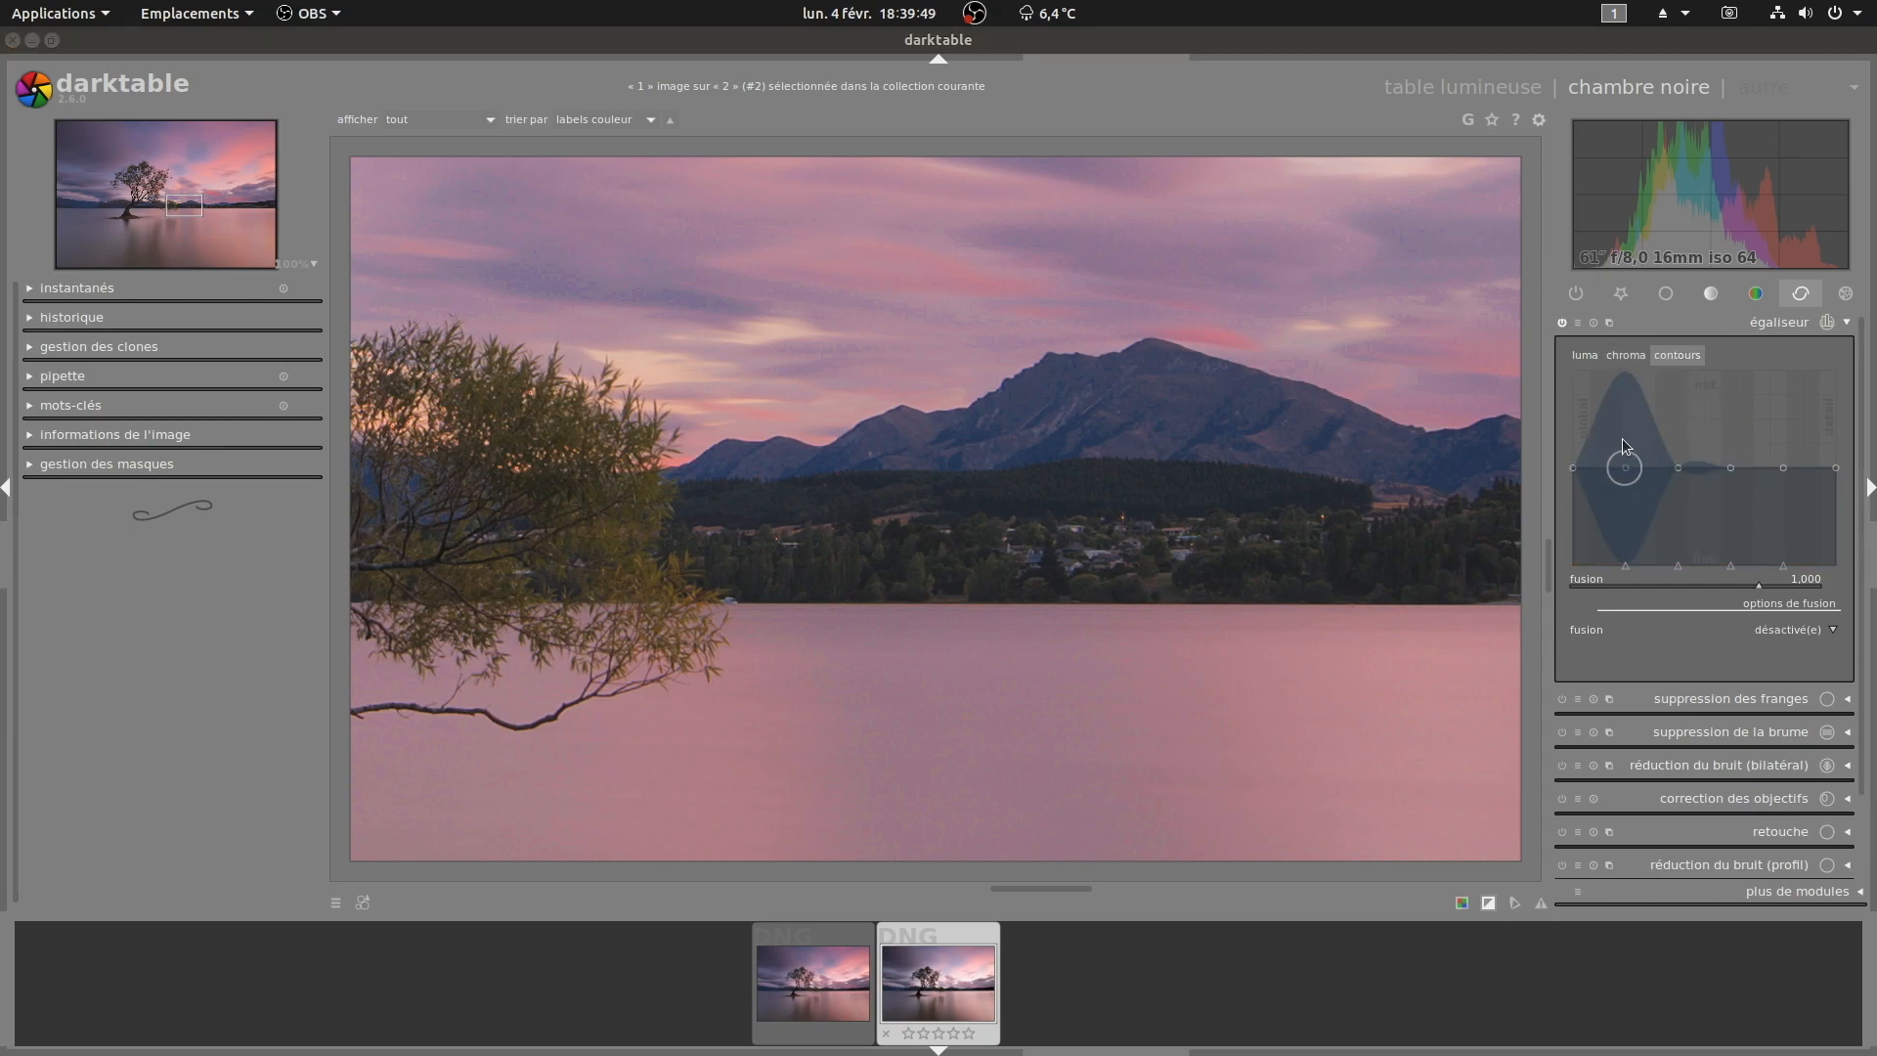
click(1583, 356)
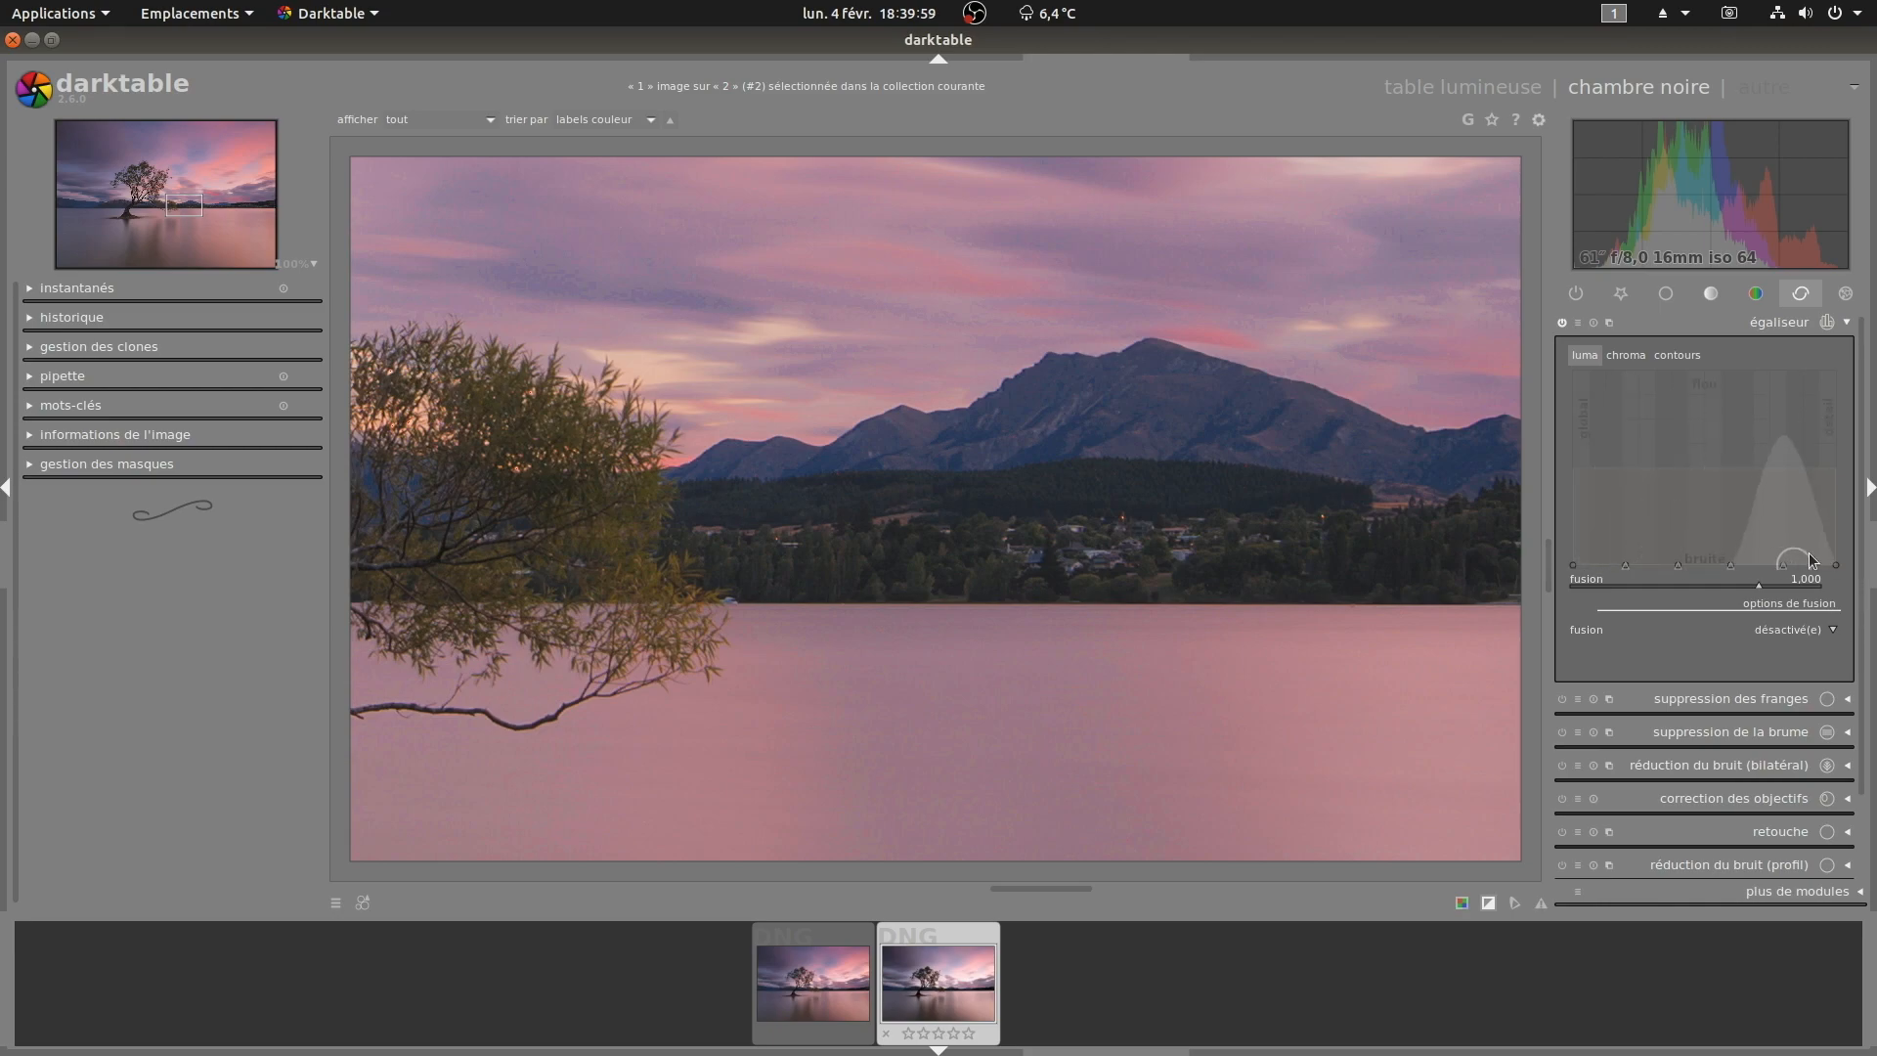
click(1623, 355)
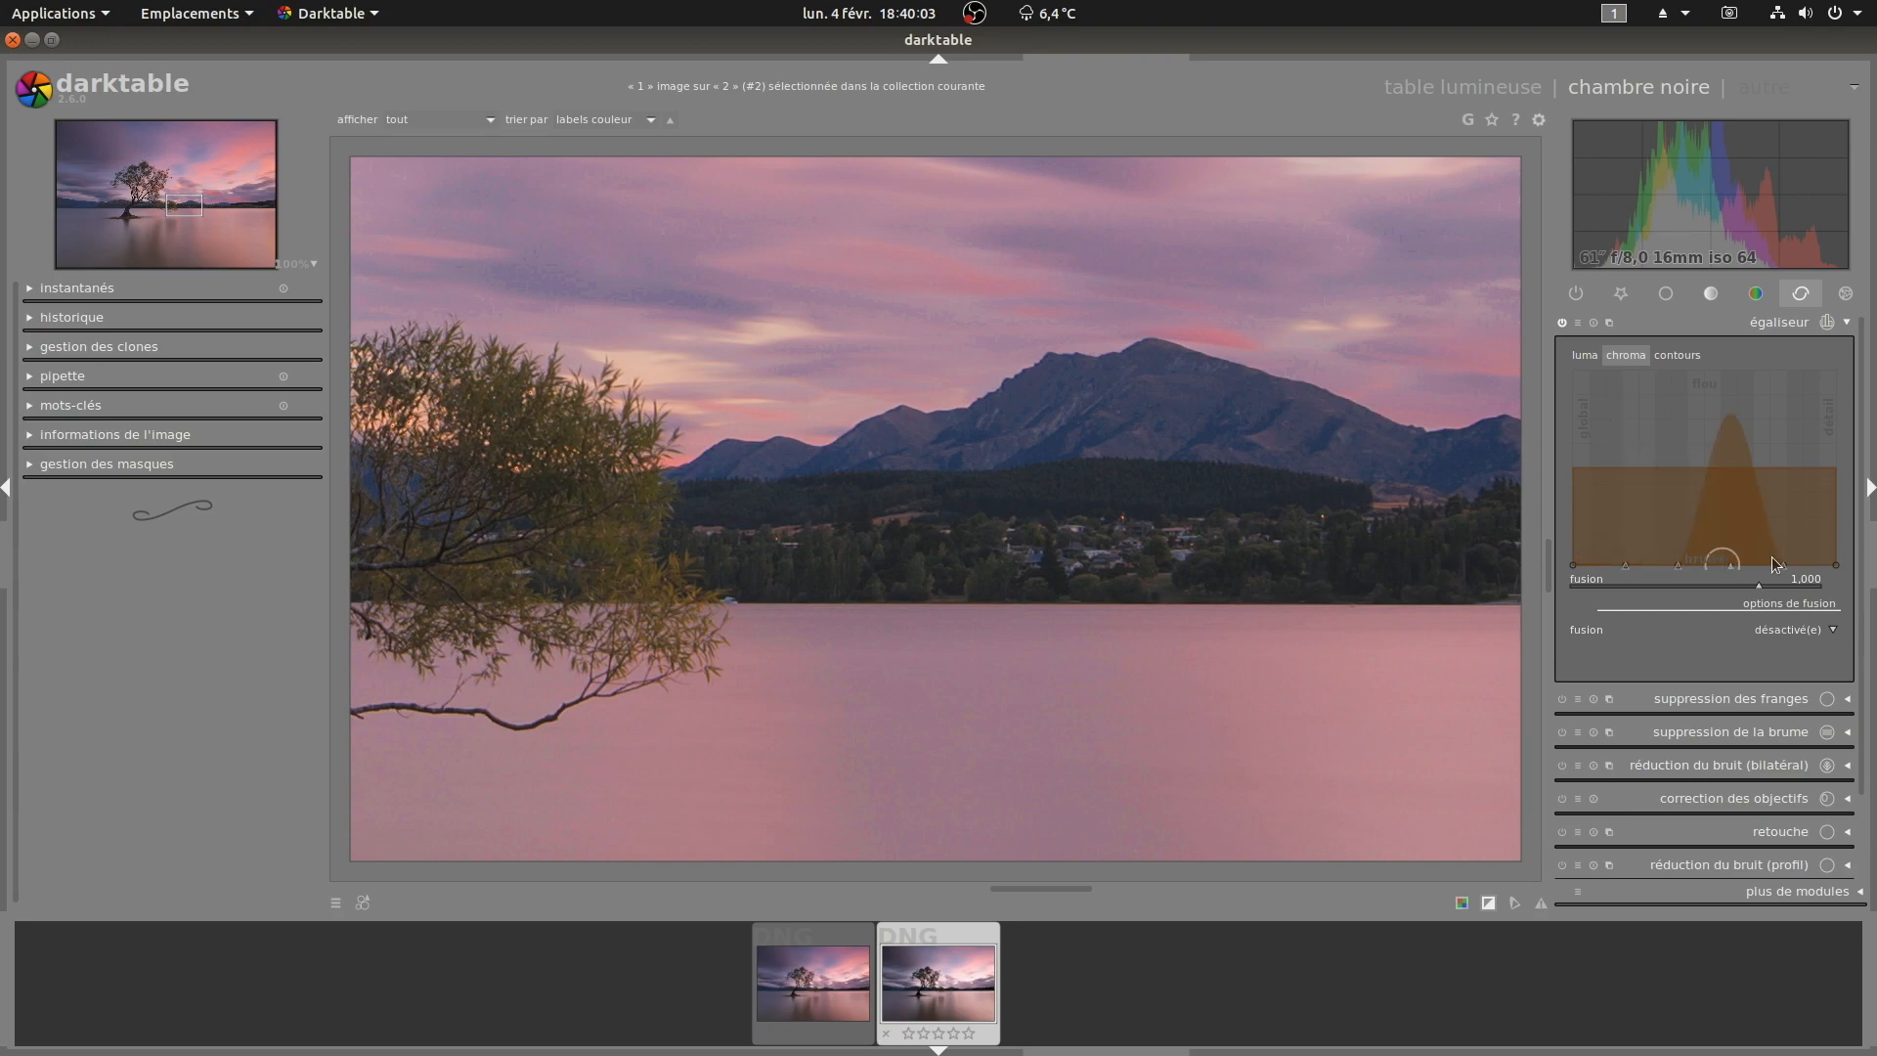
click(1678, 355)
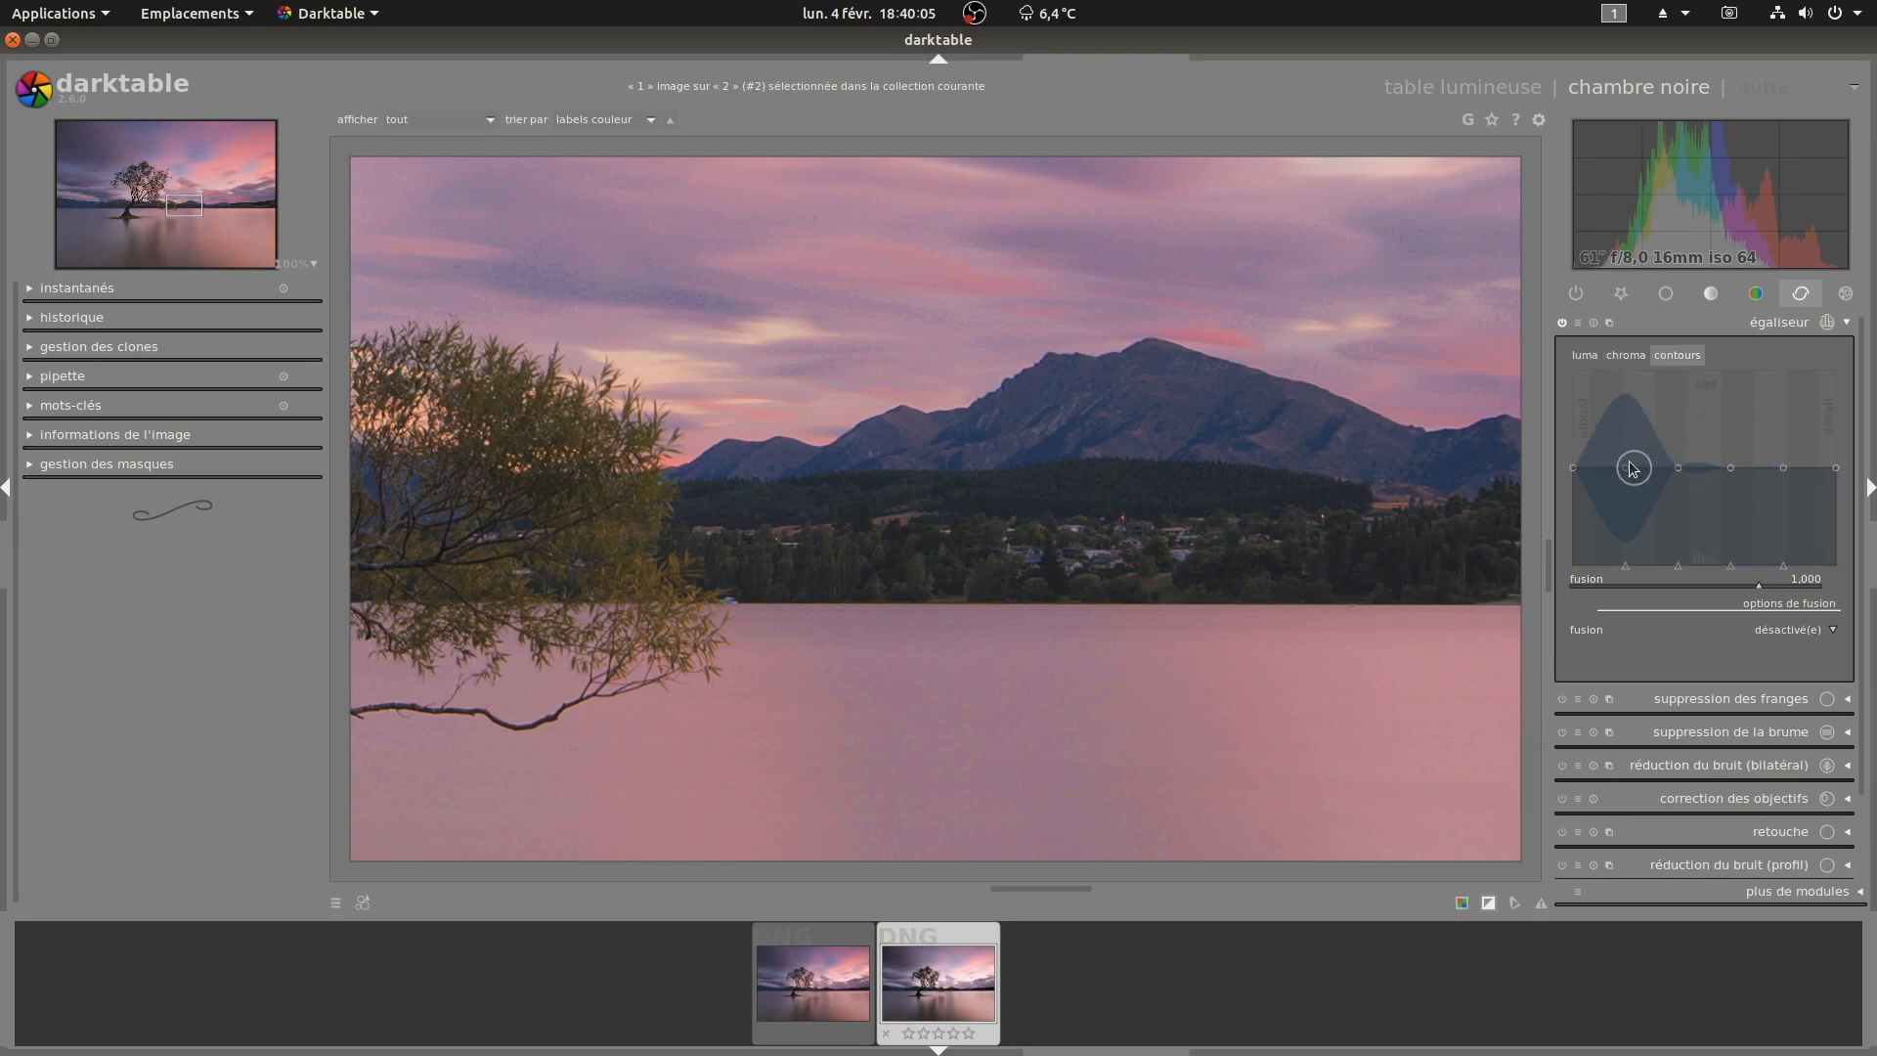
click(1585, 355)
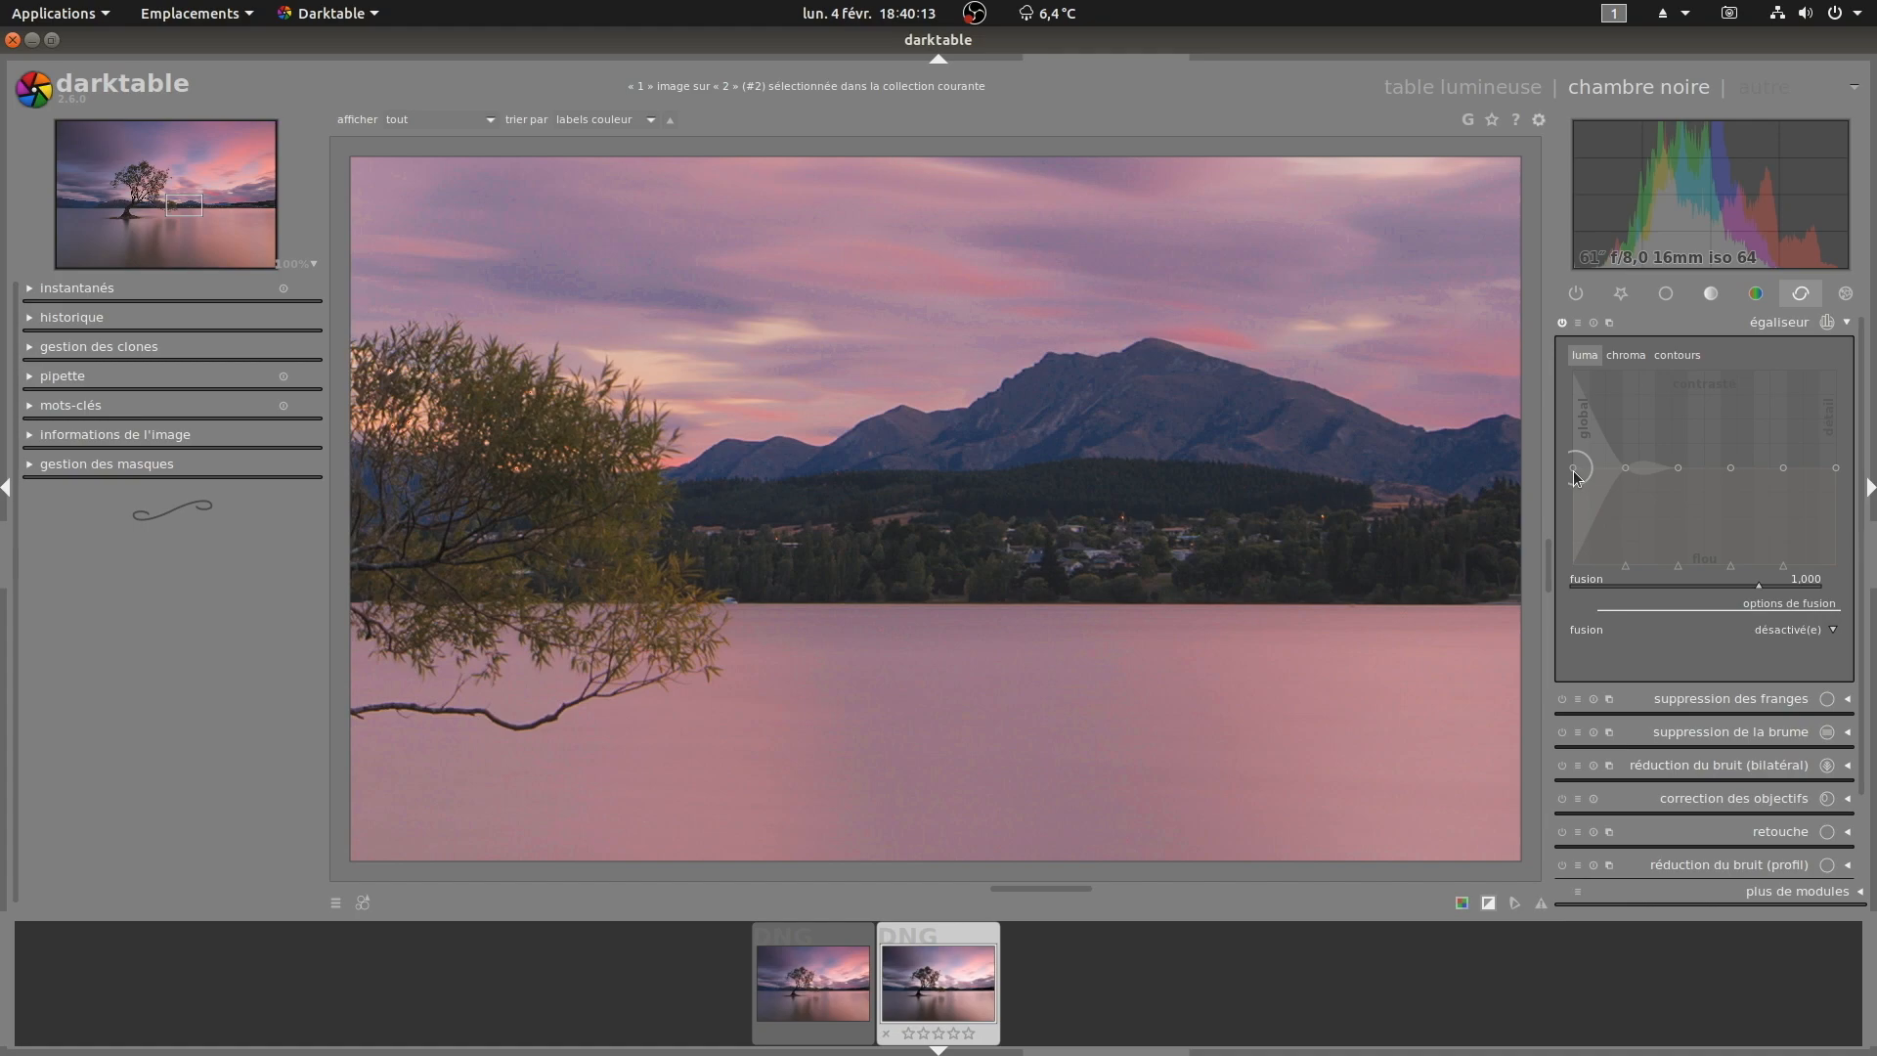
Step: Raise the fine-detail end of the equalizer's luma curve to boost local contrast
drag(1304, 297, 1295, 620)
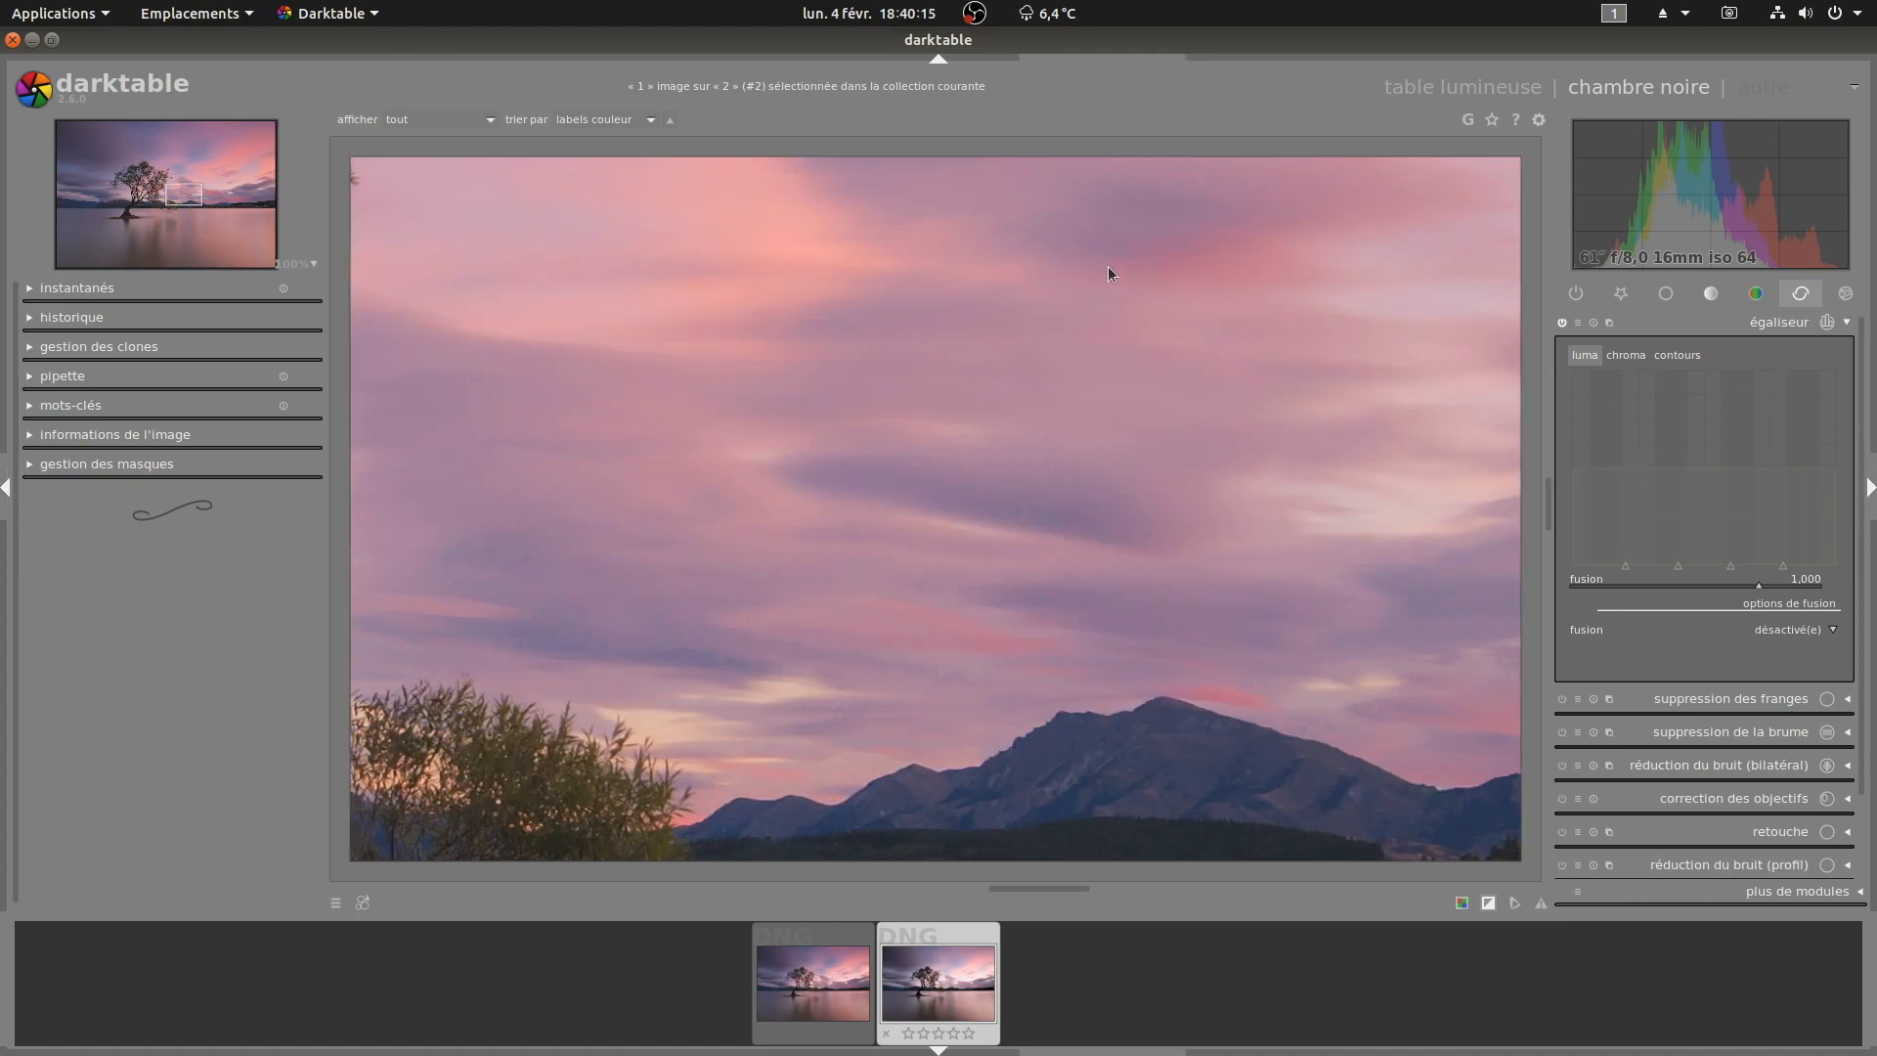
drag(1212, 665, 1194, 385)
drag(1204, 712, 1188, 358)
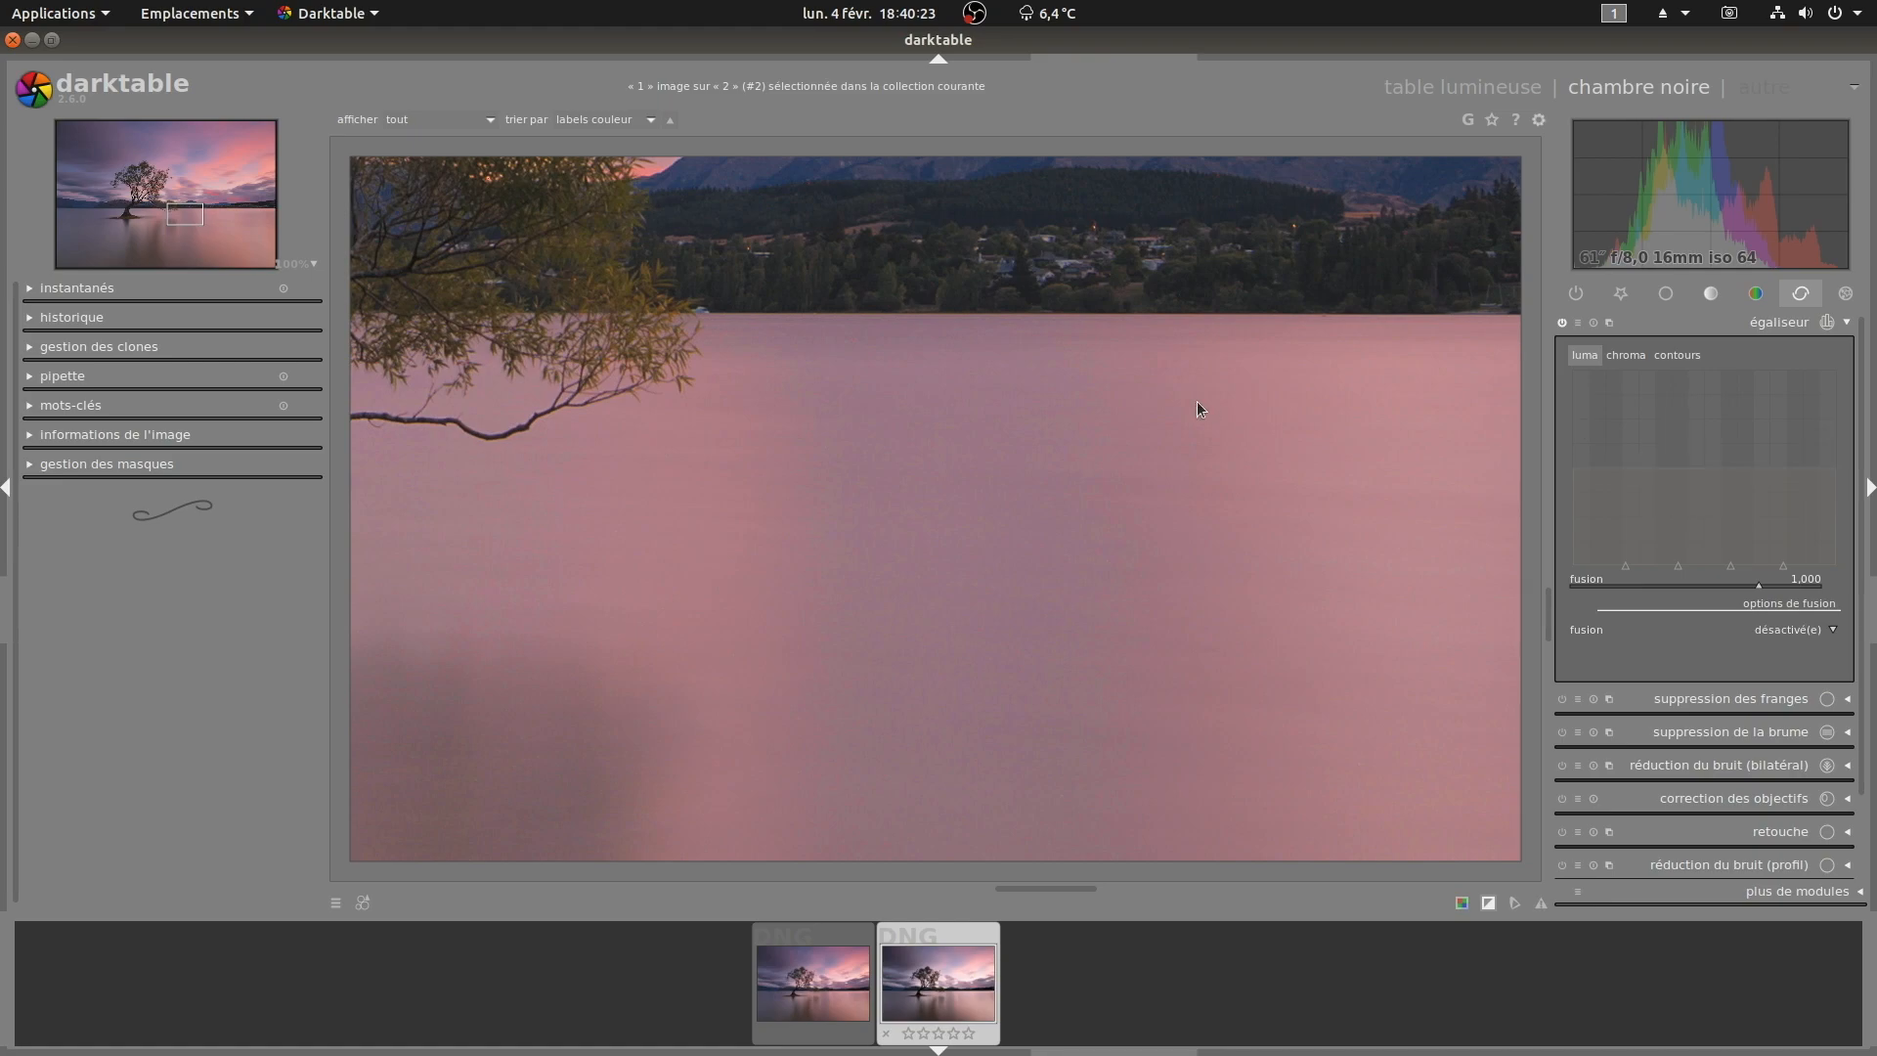
drag(1202, 406, 1110, 633)
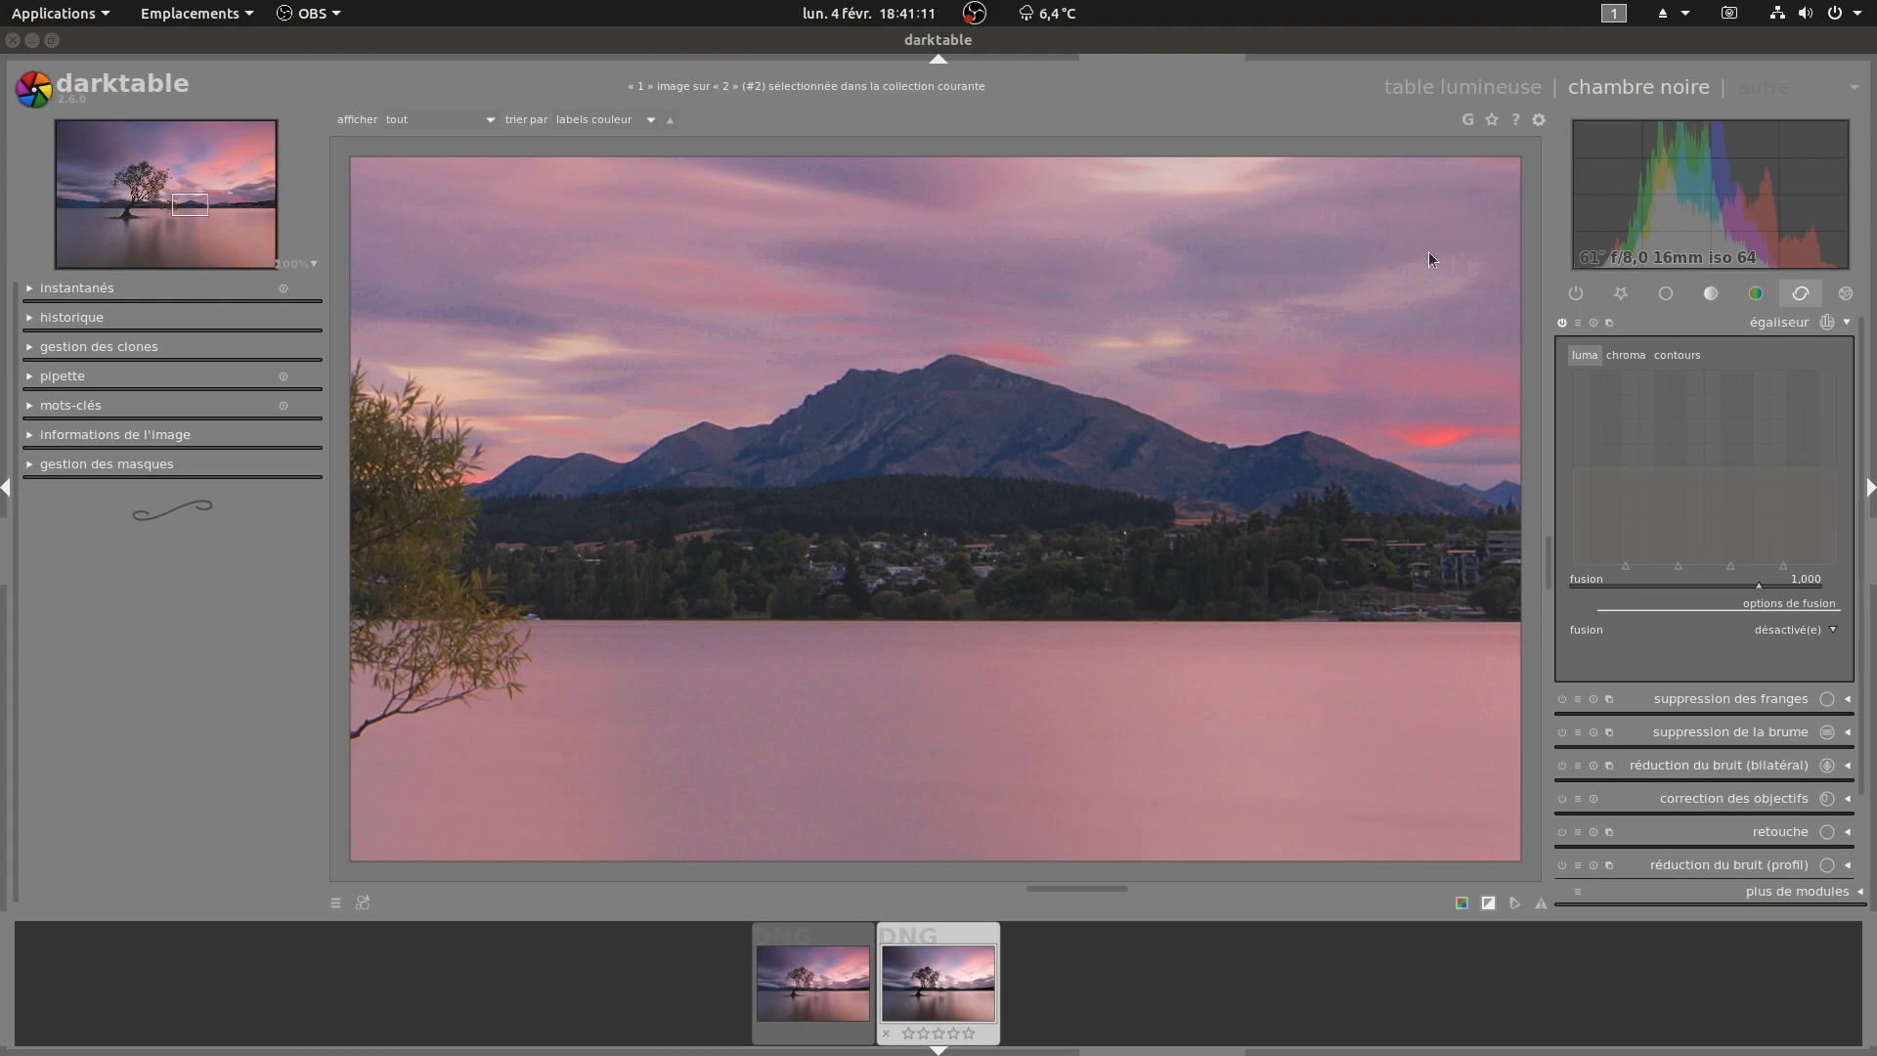
click(1584, 357)
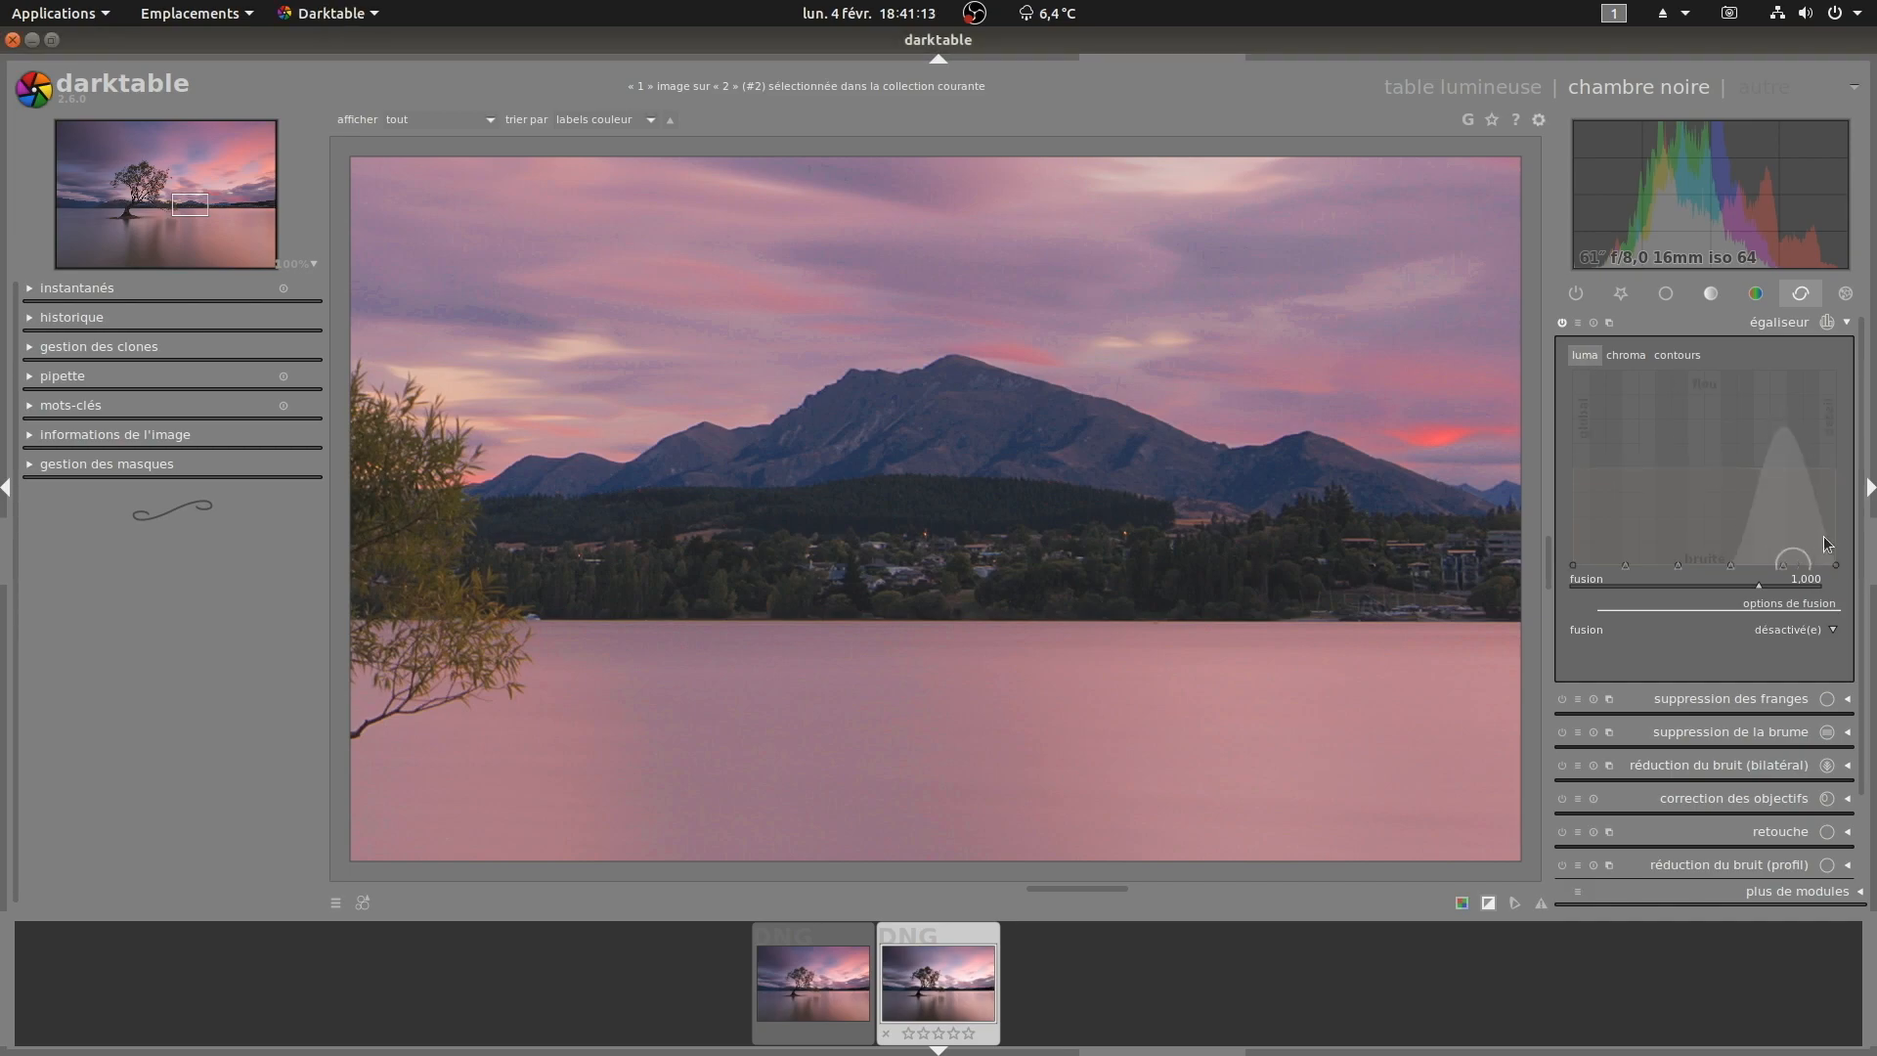
drag(1831, 468, 1730, 477)
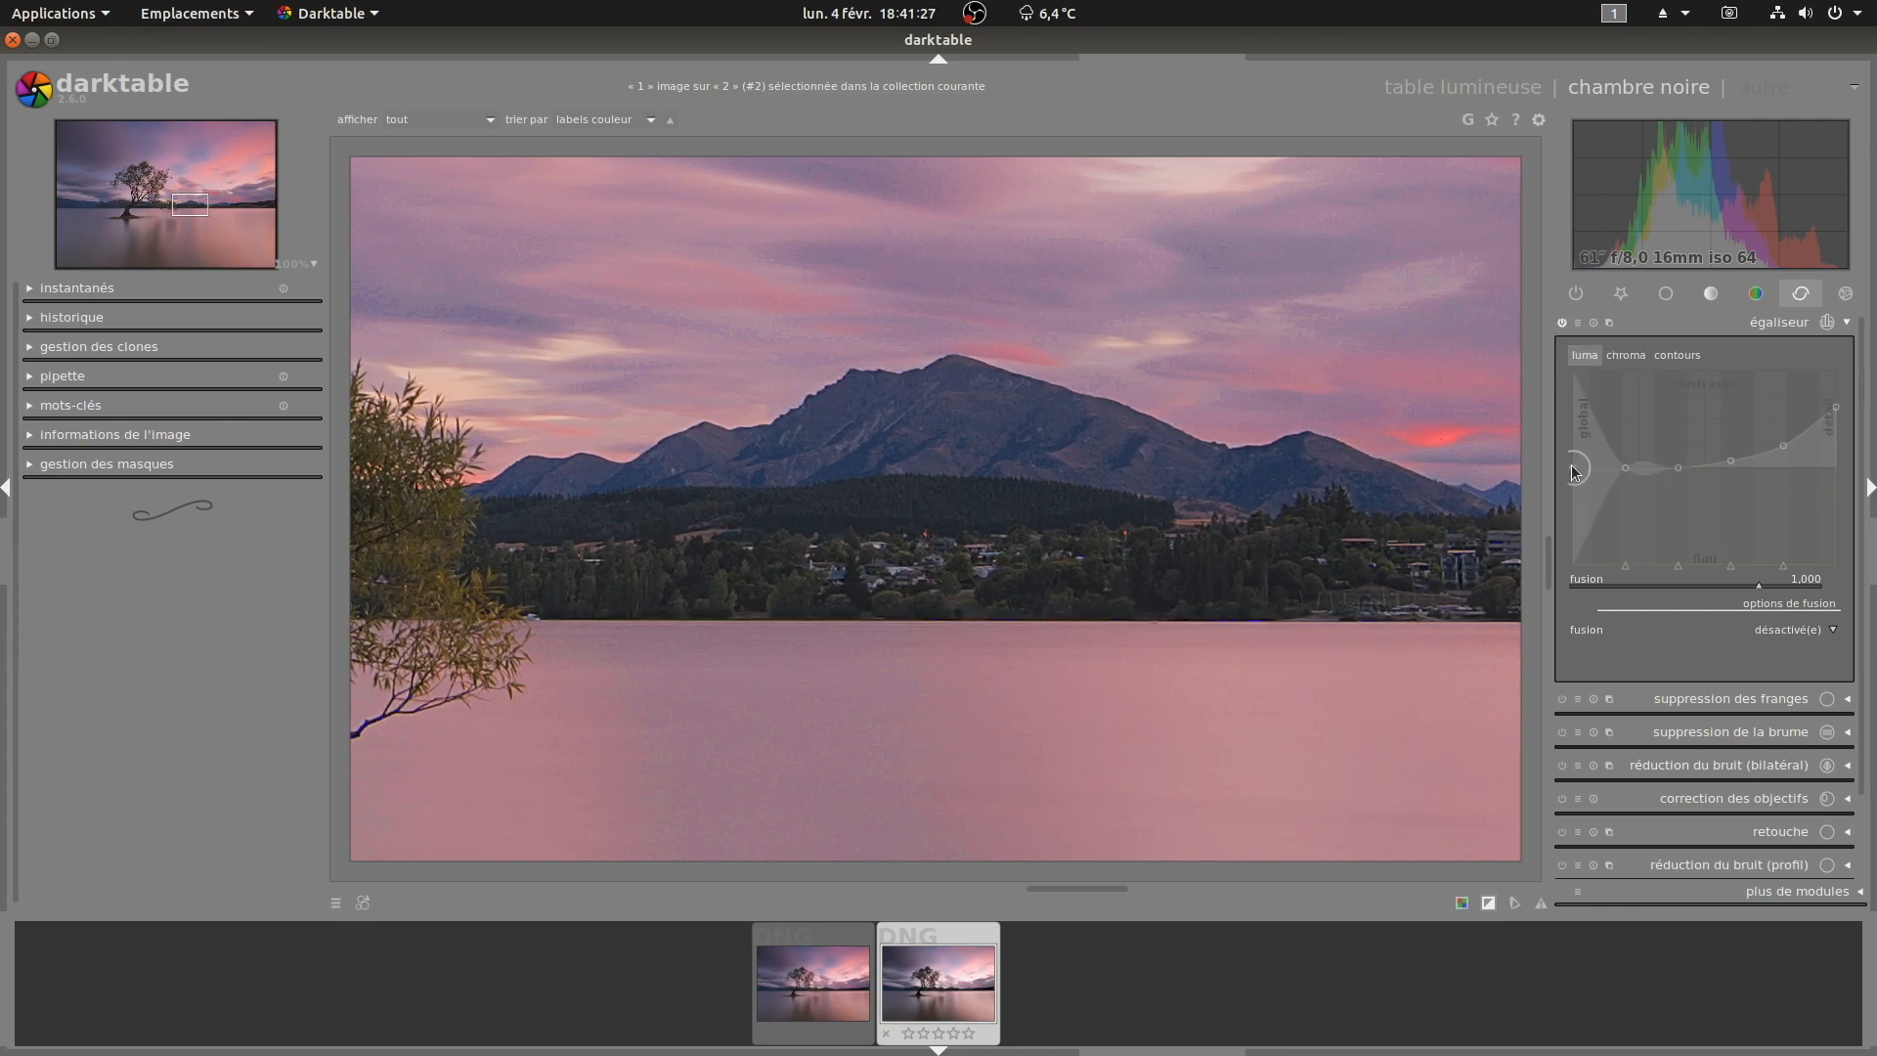
Step: Lower the coarse end of the equalizer's luma curve slightly and zoom back in on the sky
scroll(1236, 547, down, 3)
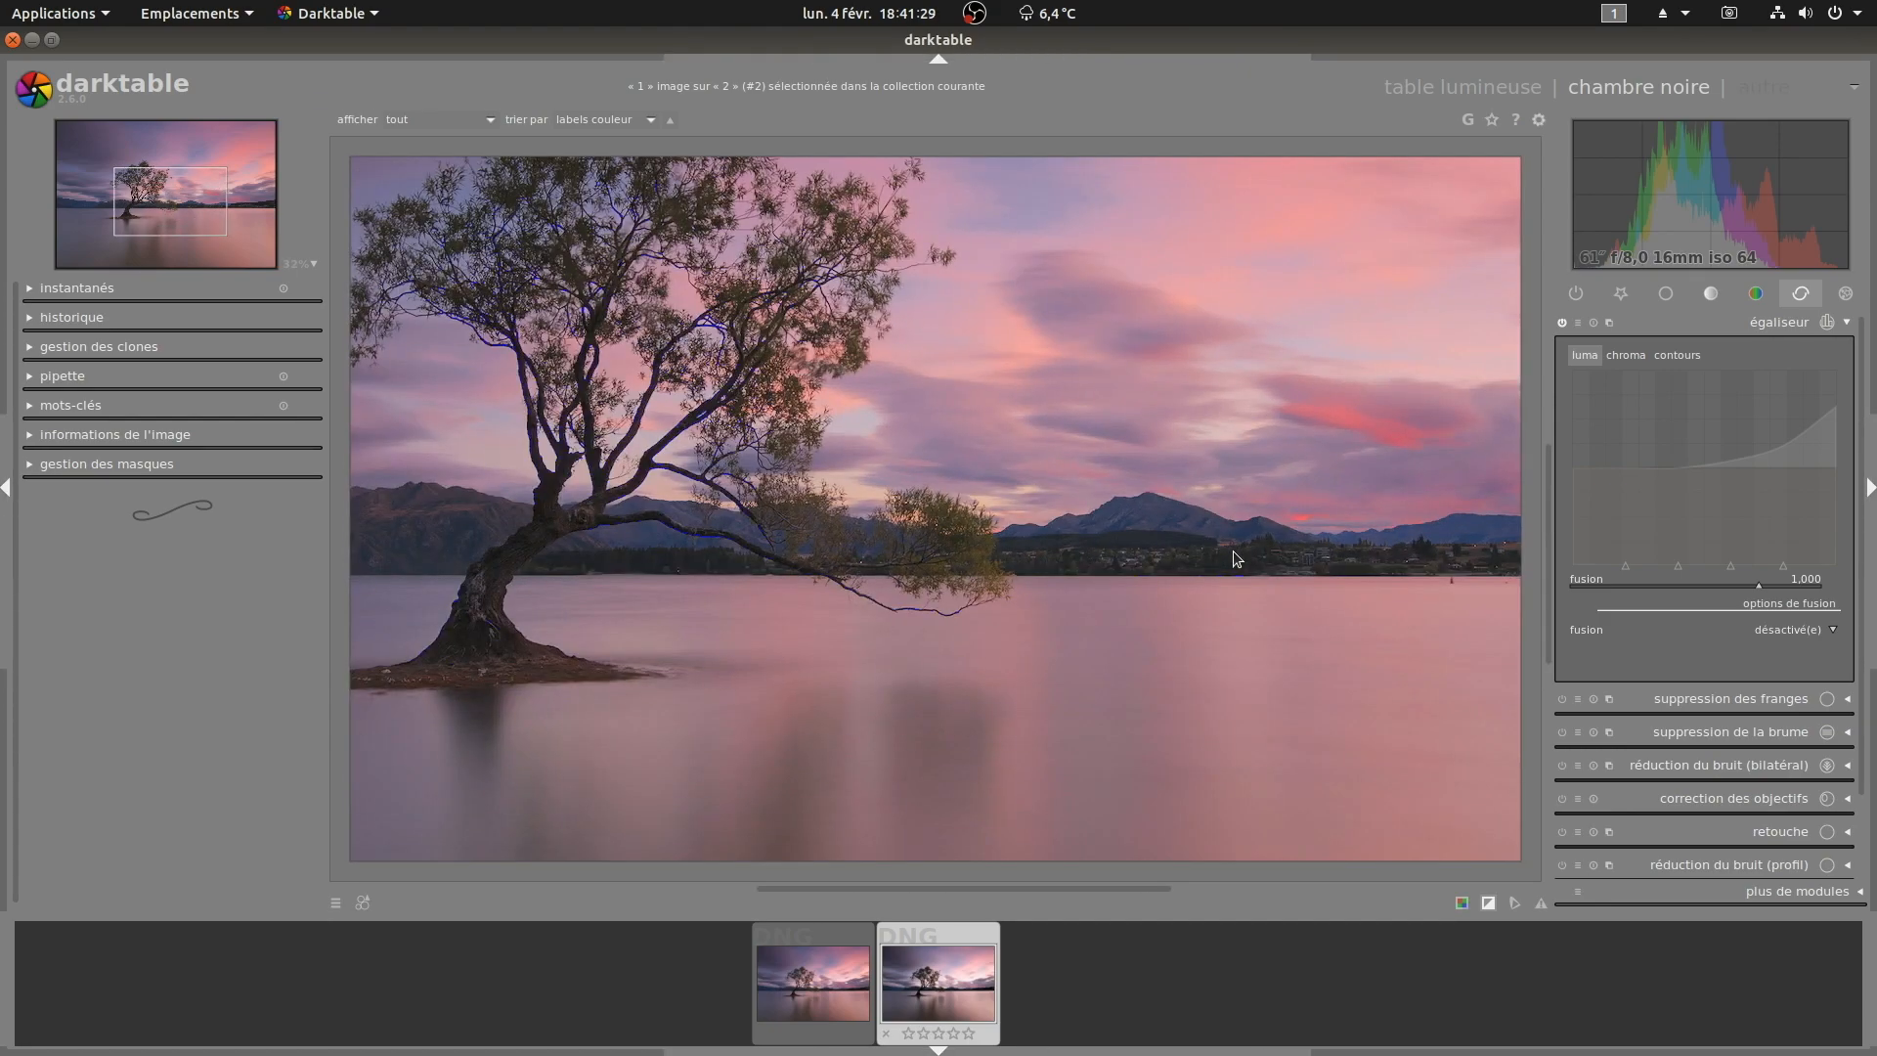
scroll(1300, 529, down, 1)
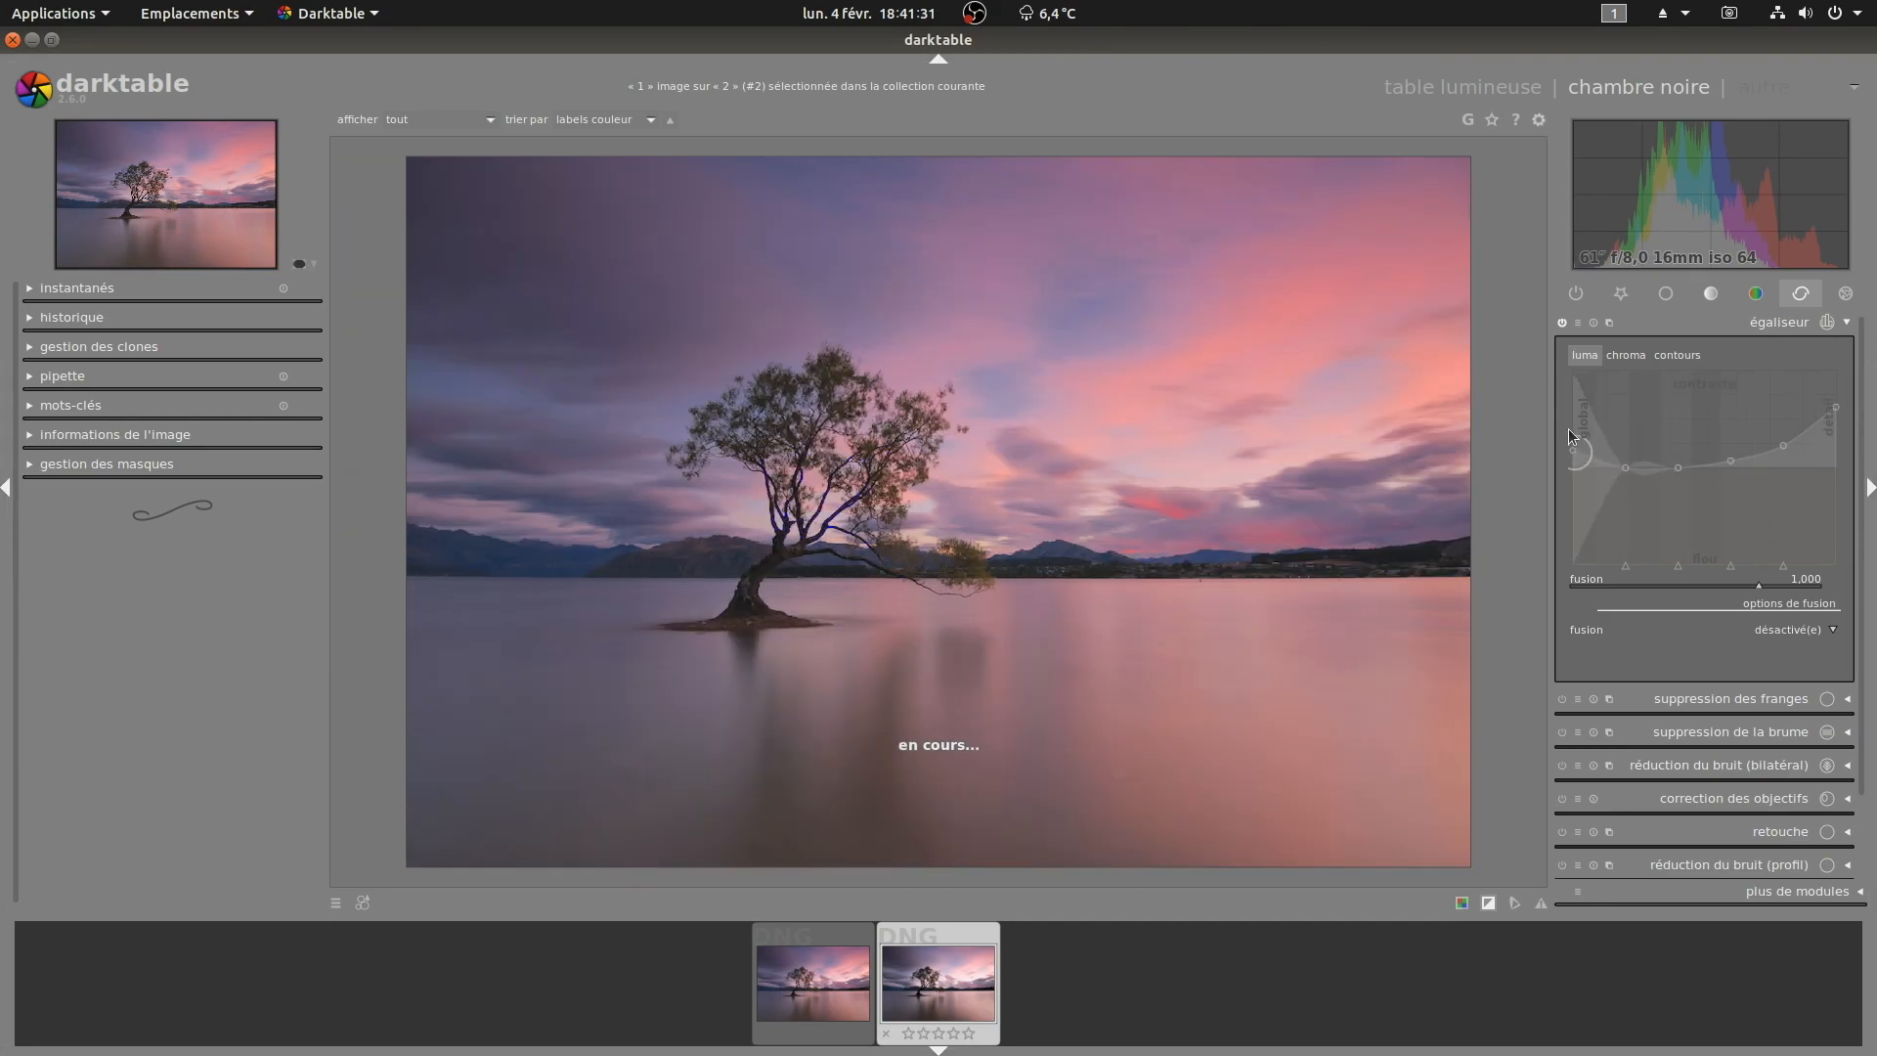
drag(1571, 416, 1576, 444)
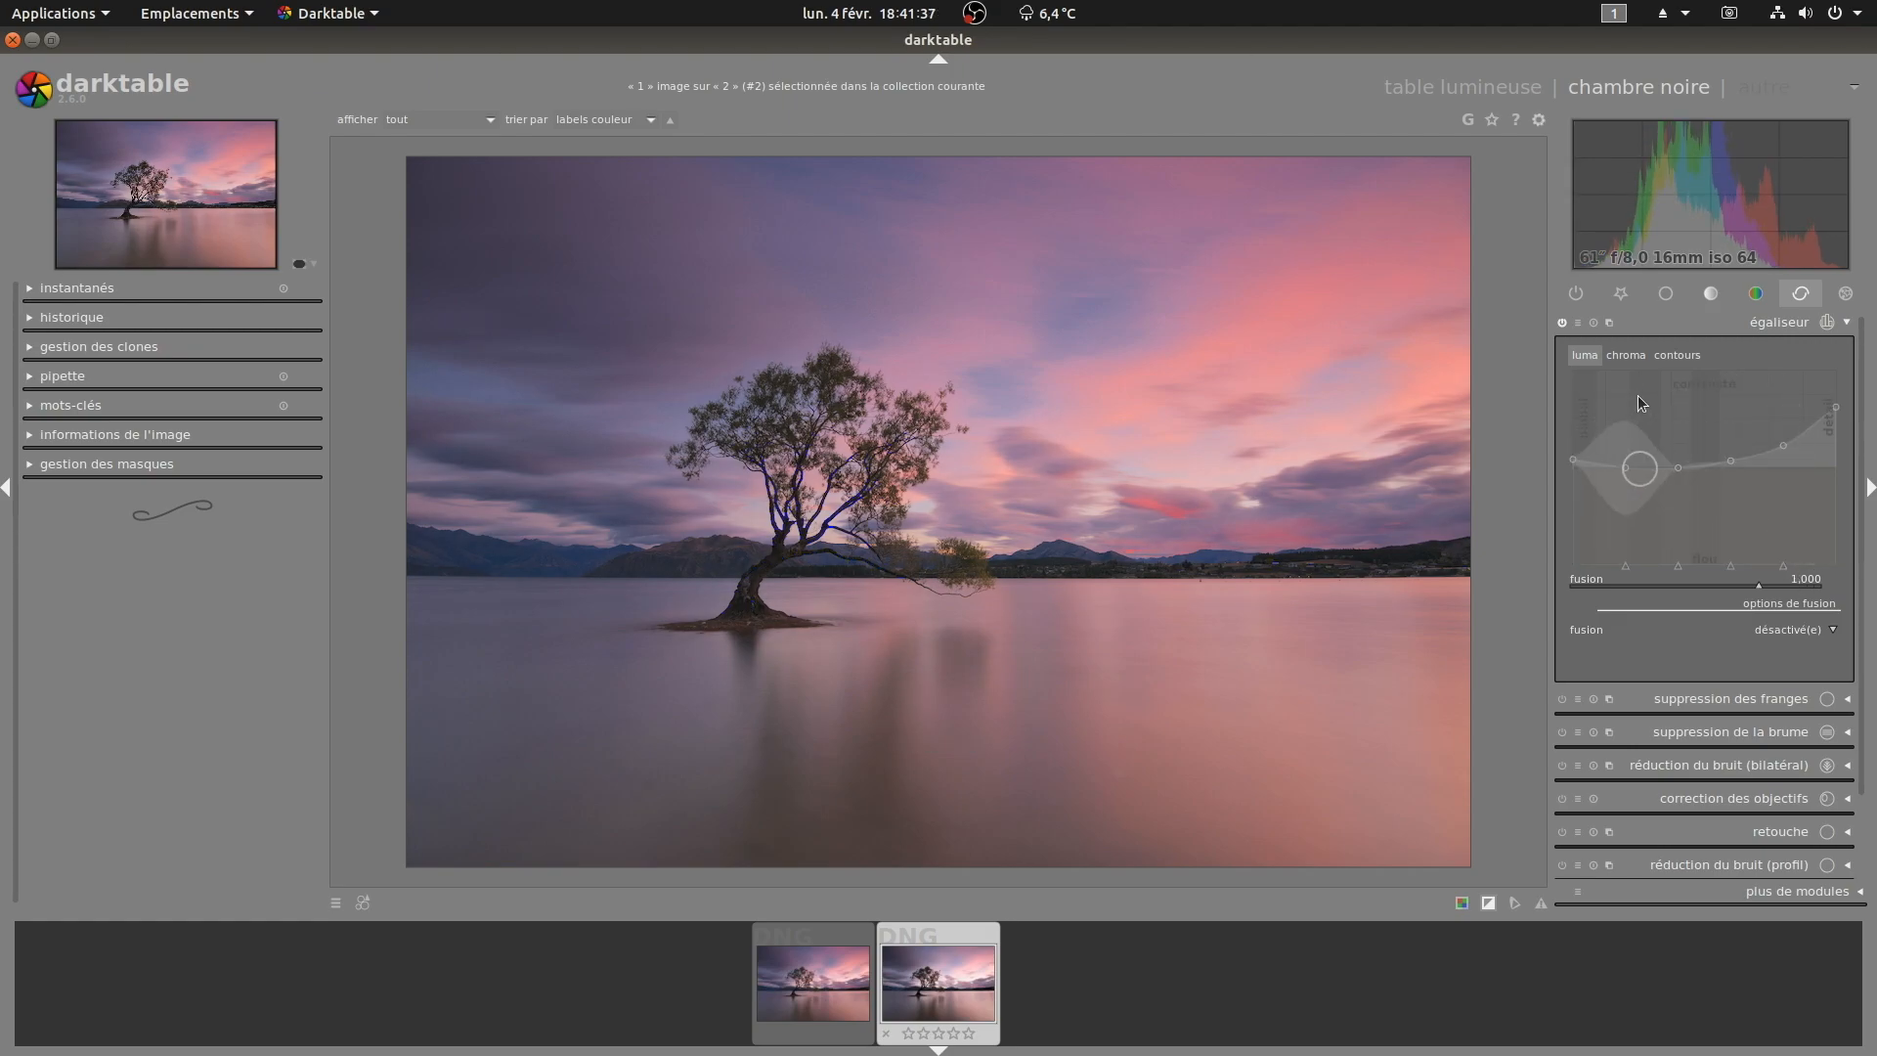
middle_click(1080, 483)
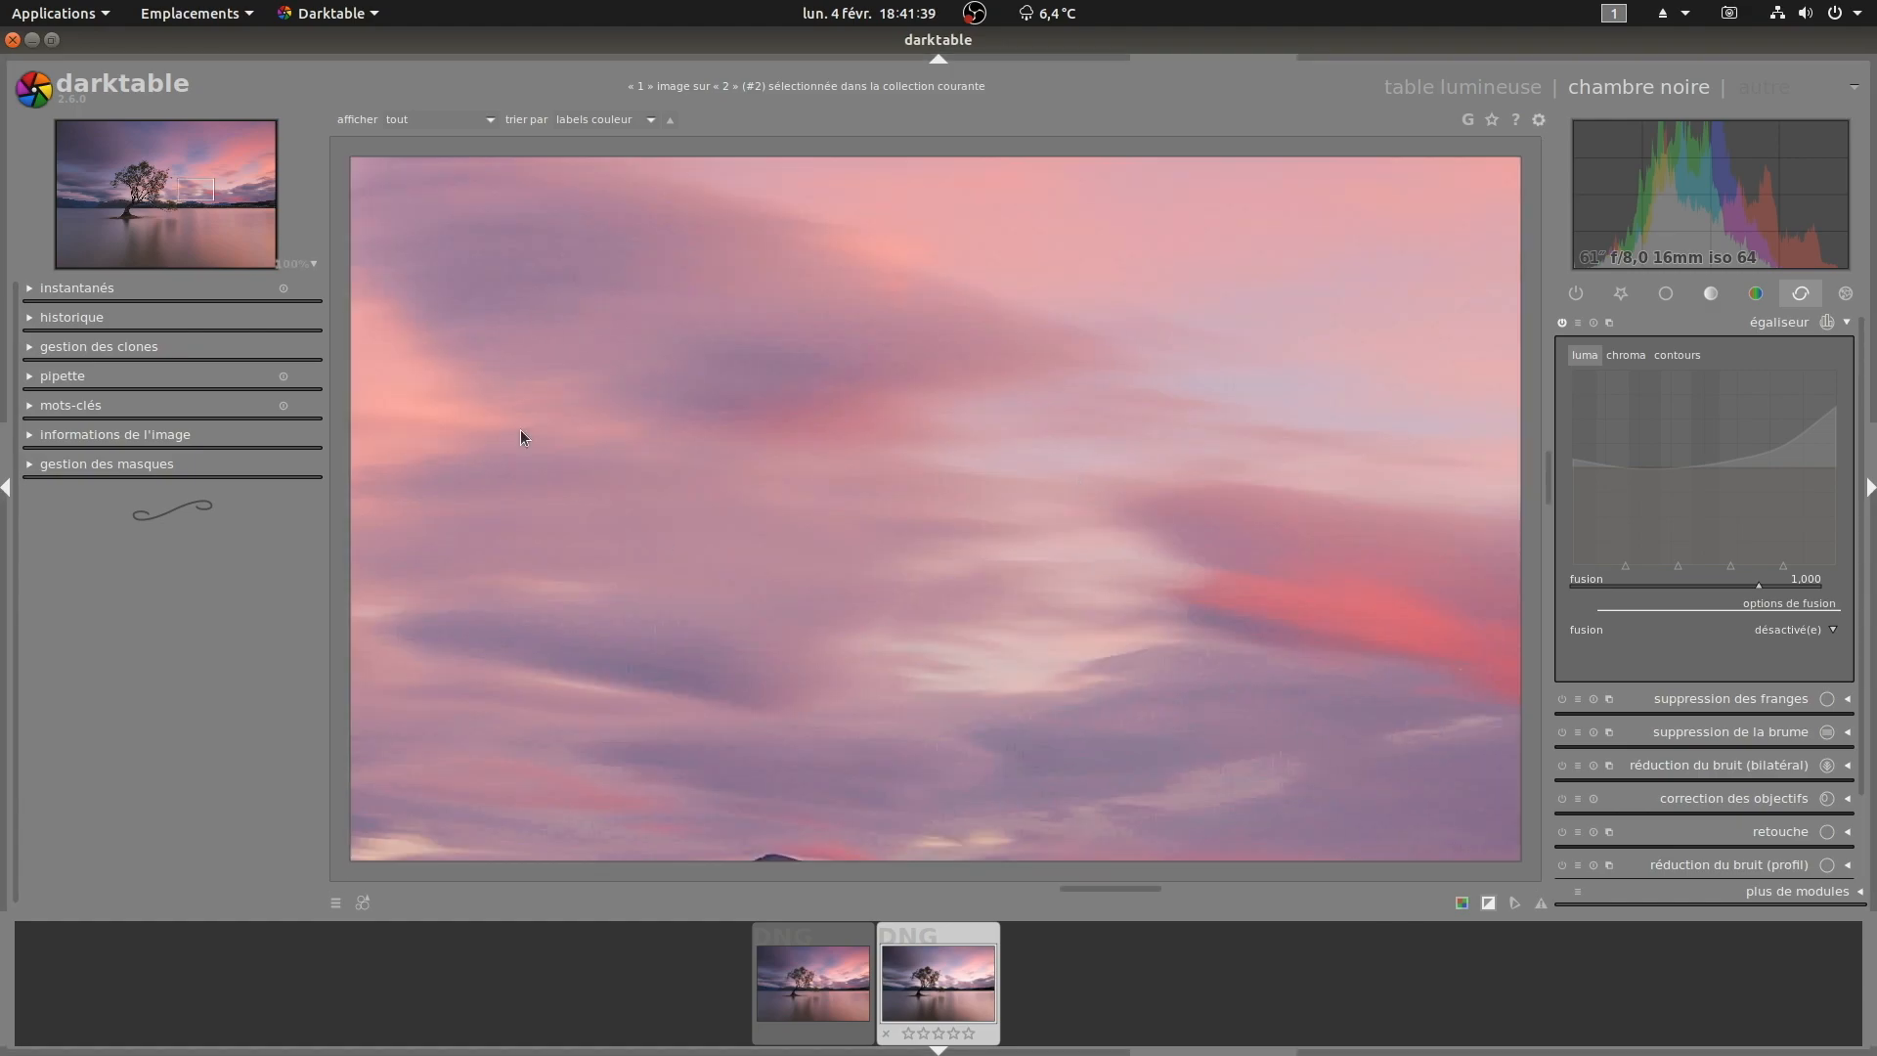
Step: Raise the fine-detail end of the equalizer's chroma curve and pull its neighbouring node down slightly
drag(1165, 709, 1131, 494)
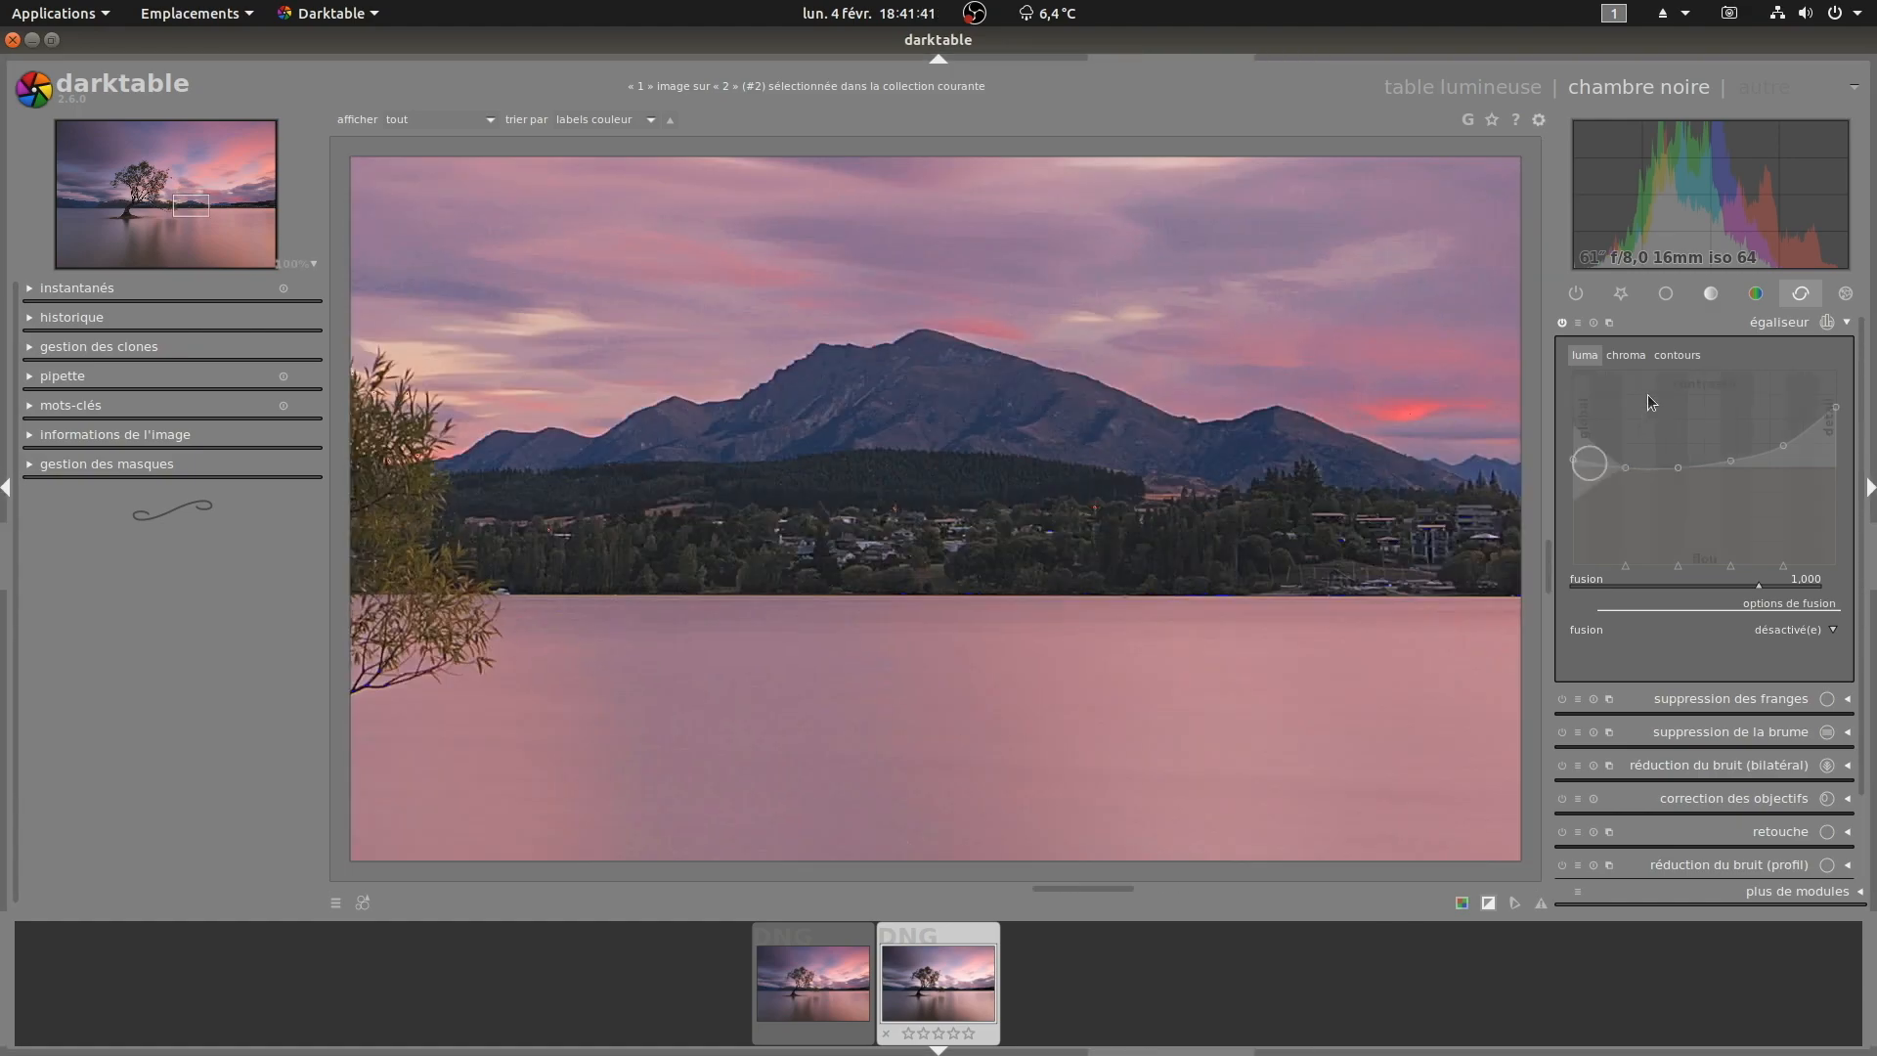
click(1626, 356)
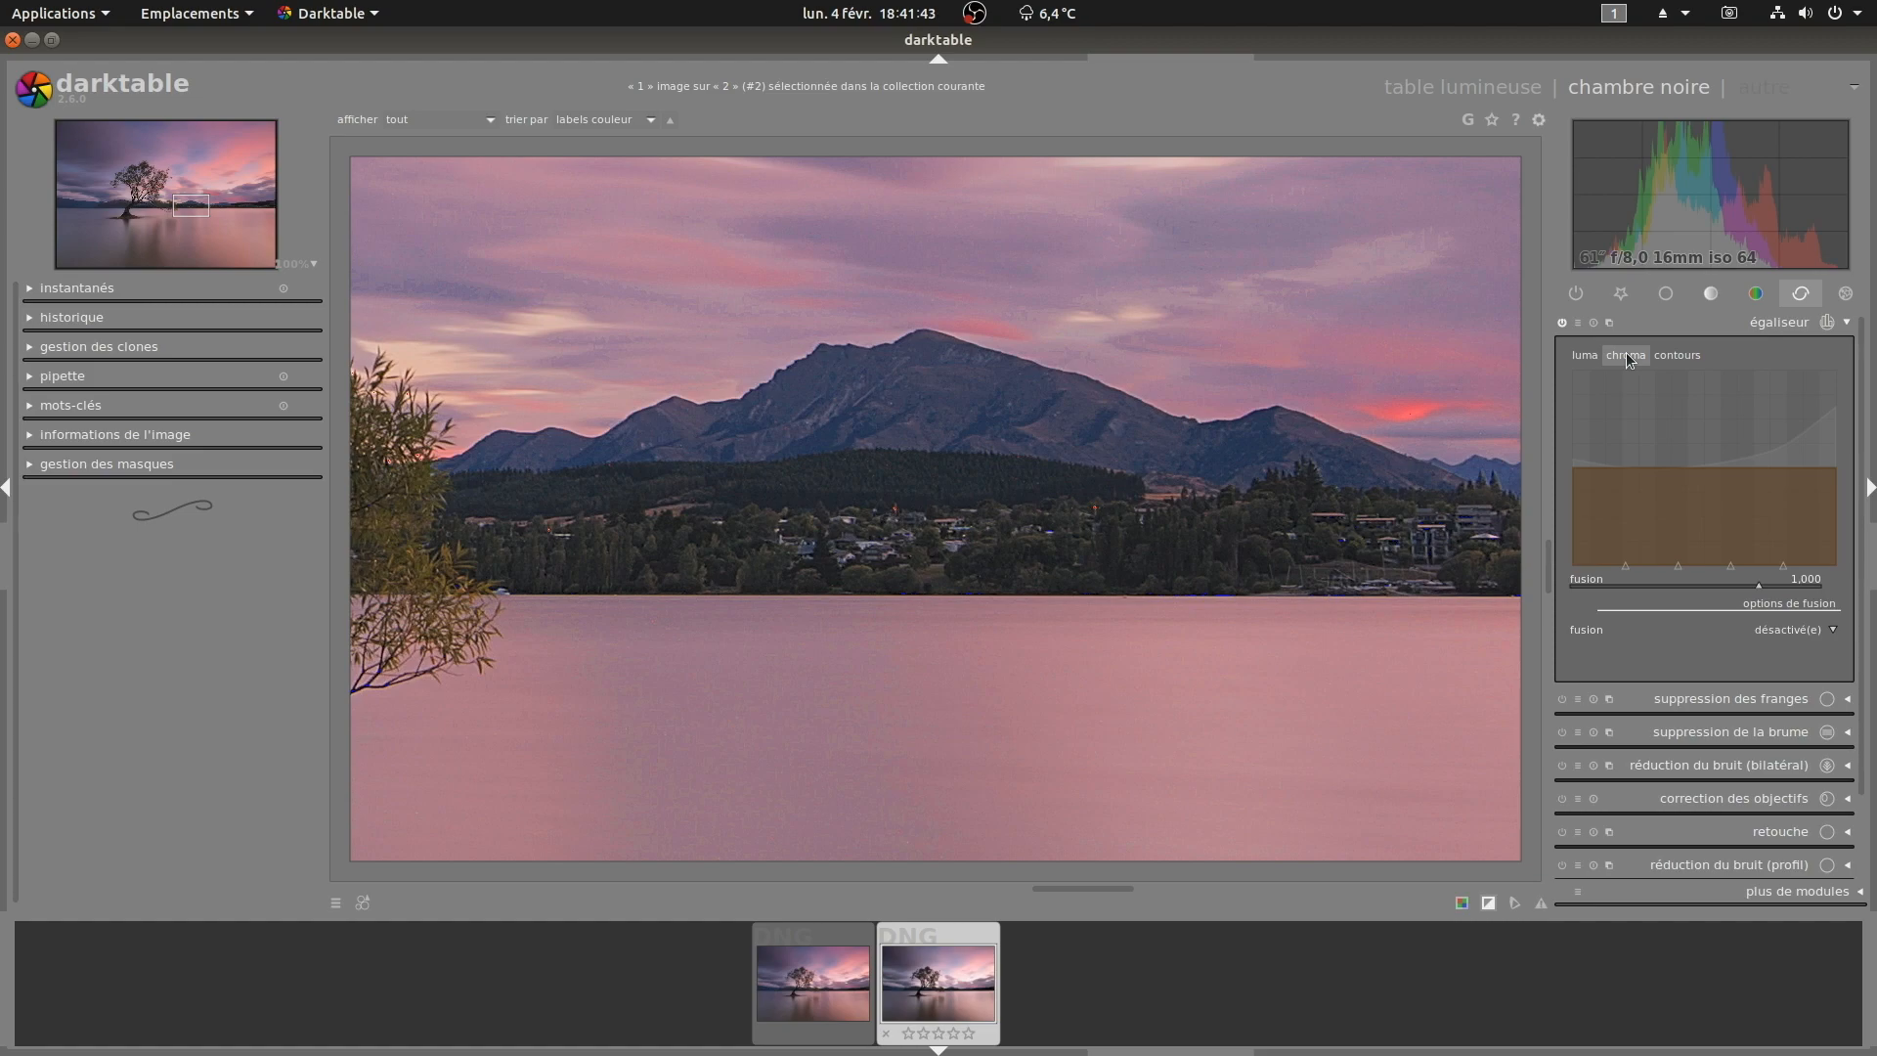
drag(1835, 471, 1836, 405)
drag(1789, 496, 1736, 480)
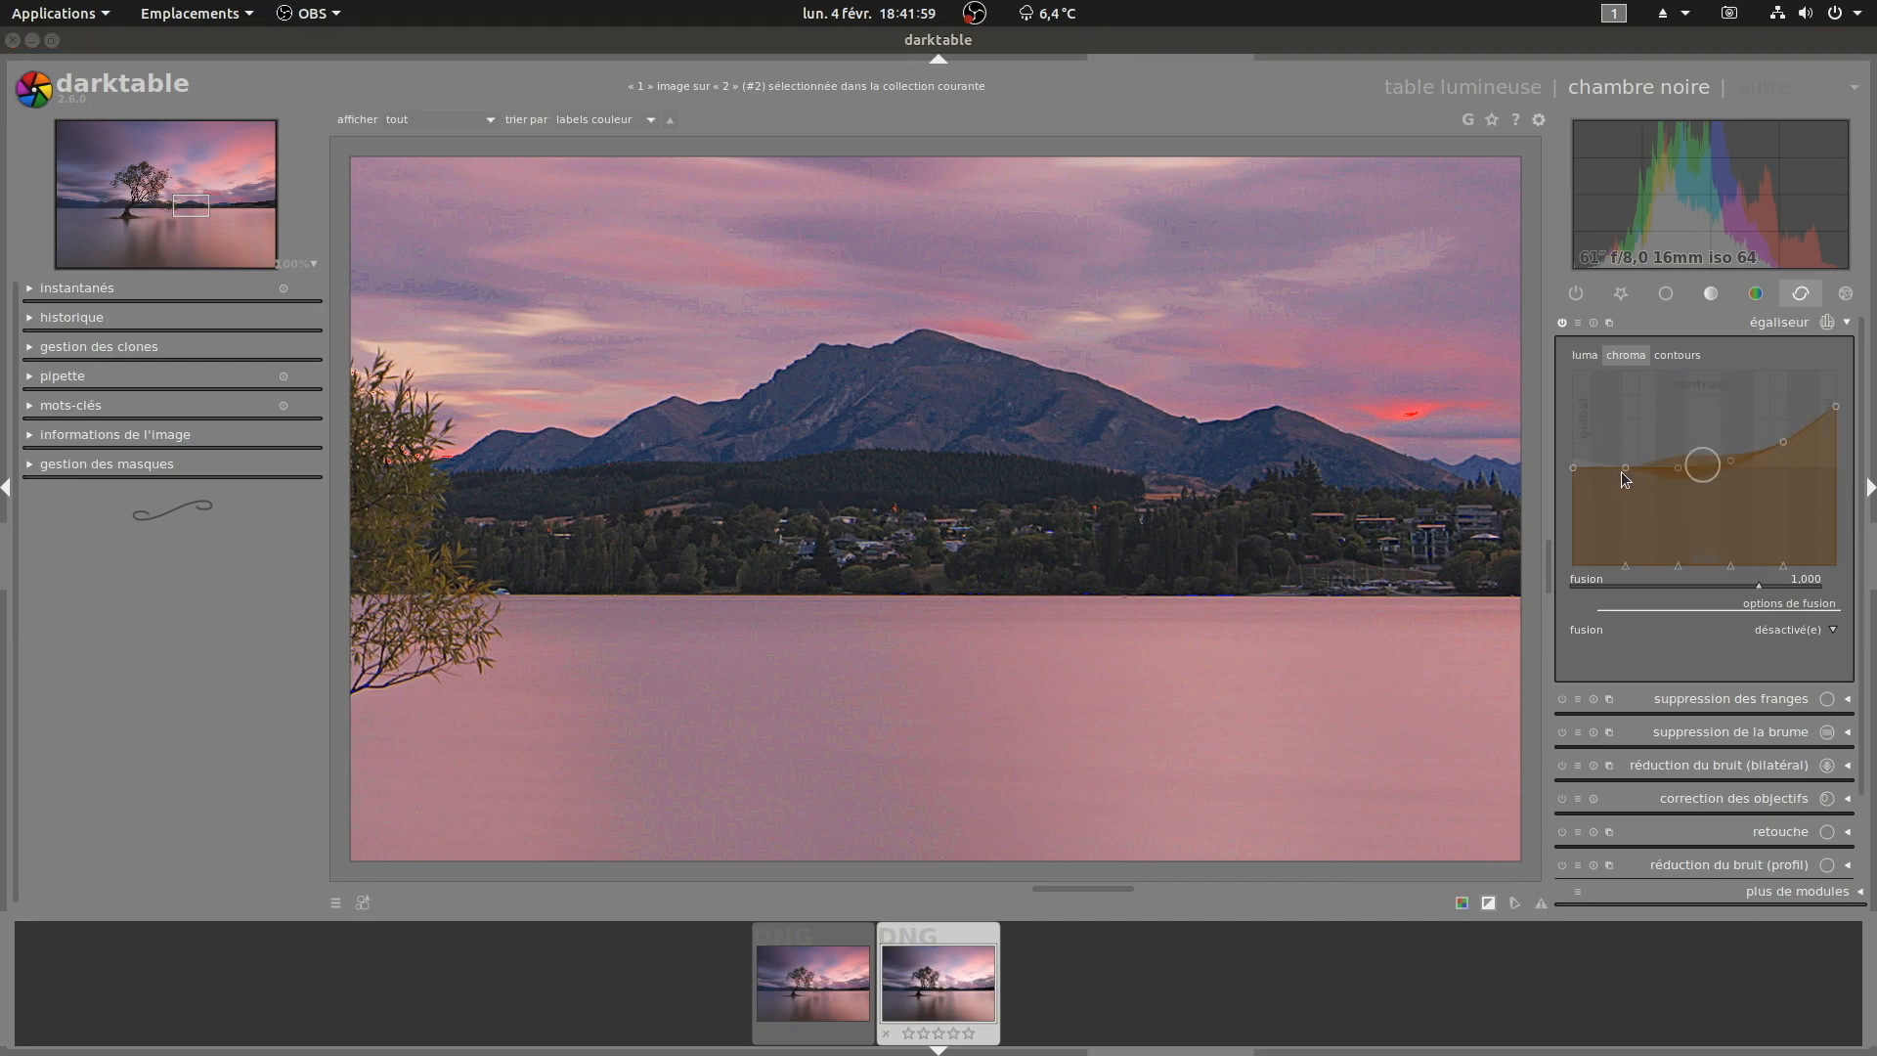
Step: Raise the fine-detail end of the equalizer's edges curve and toggle the module to compare
click(1673, 358)
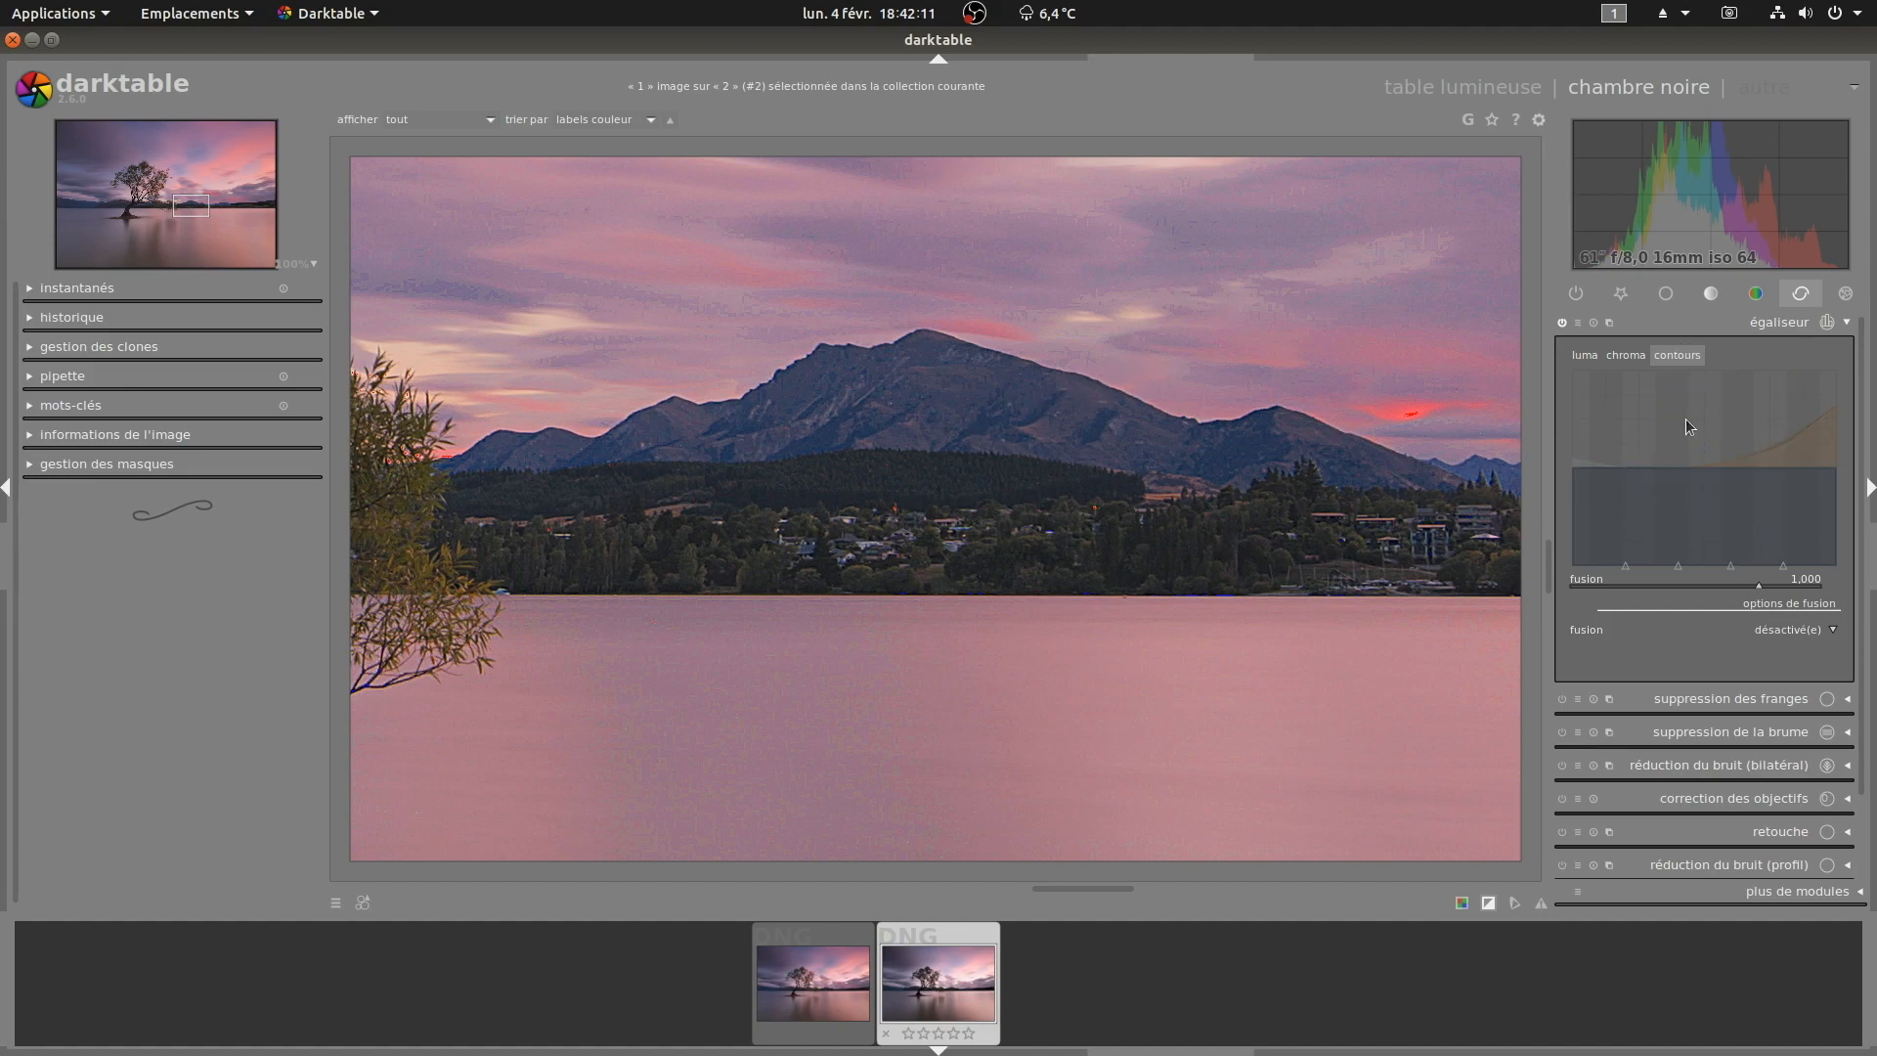
drag(1830, 470, 1830, 403)
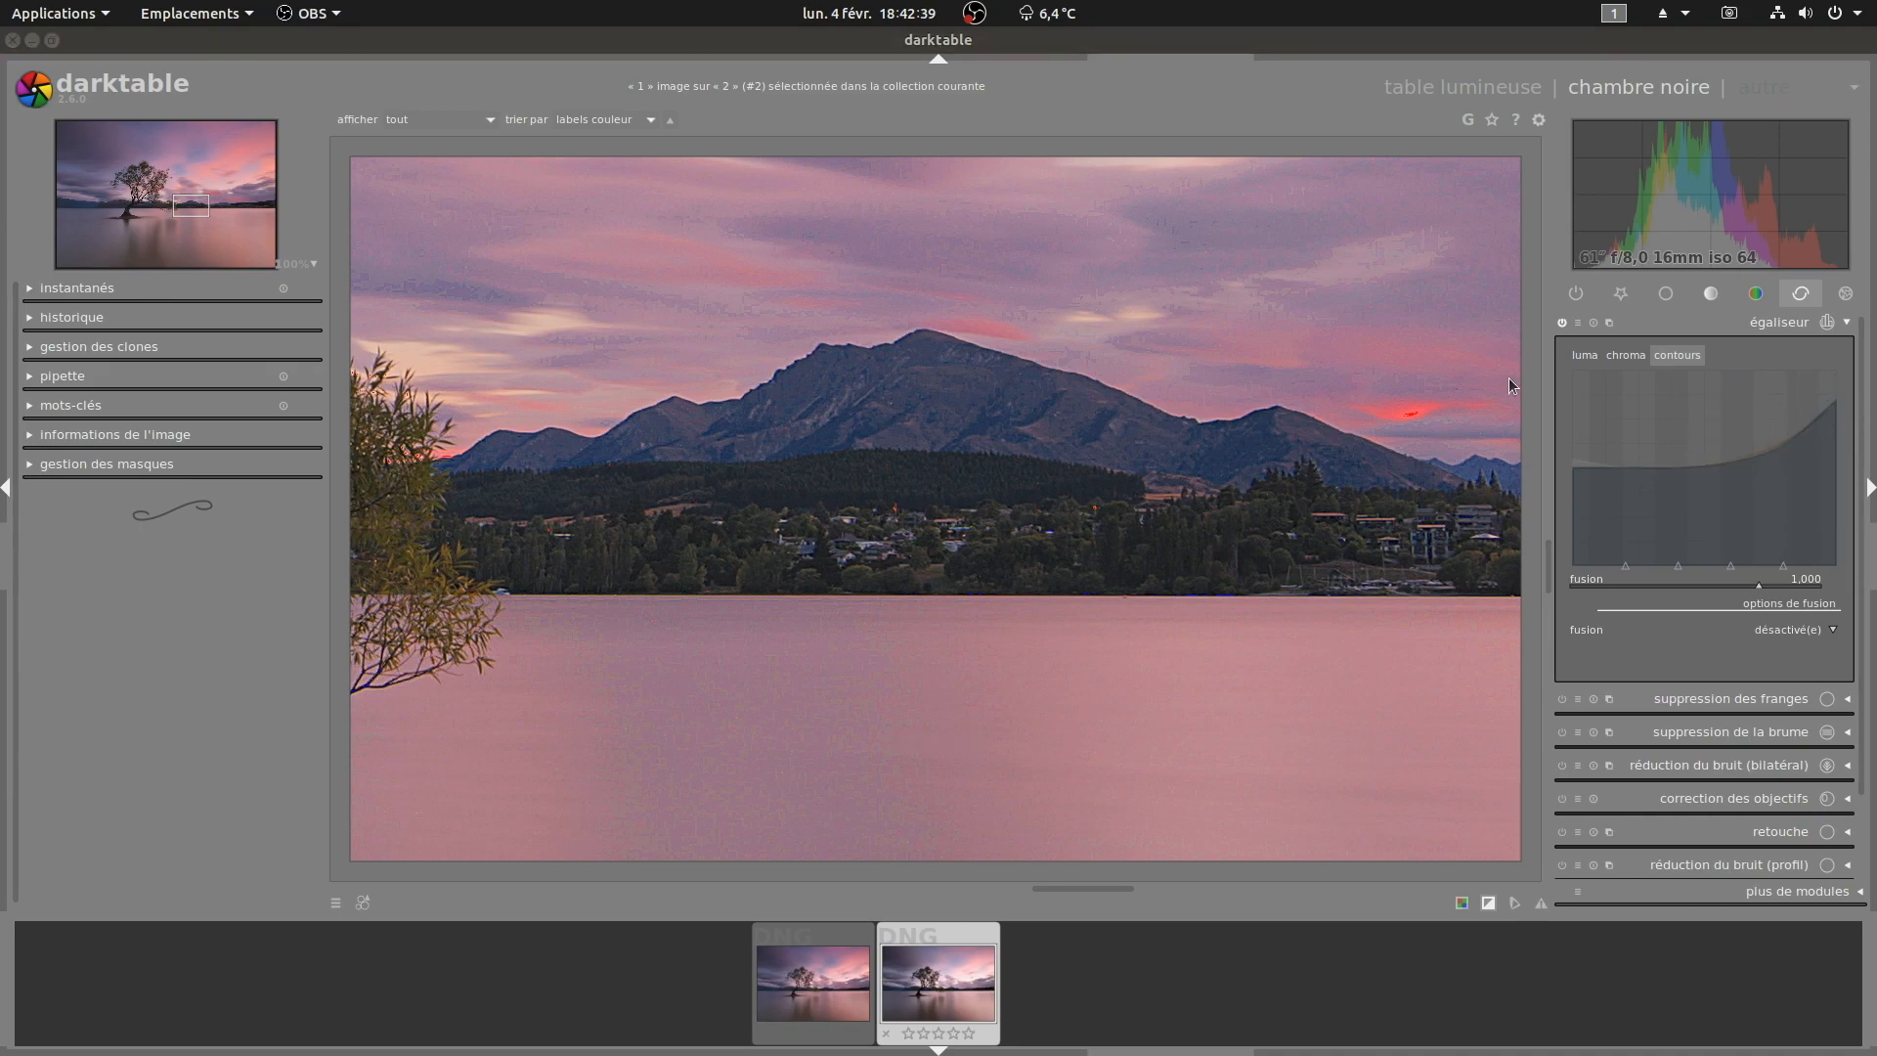
click(1560, 319)
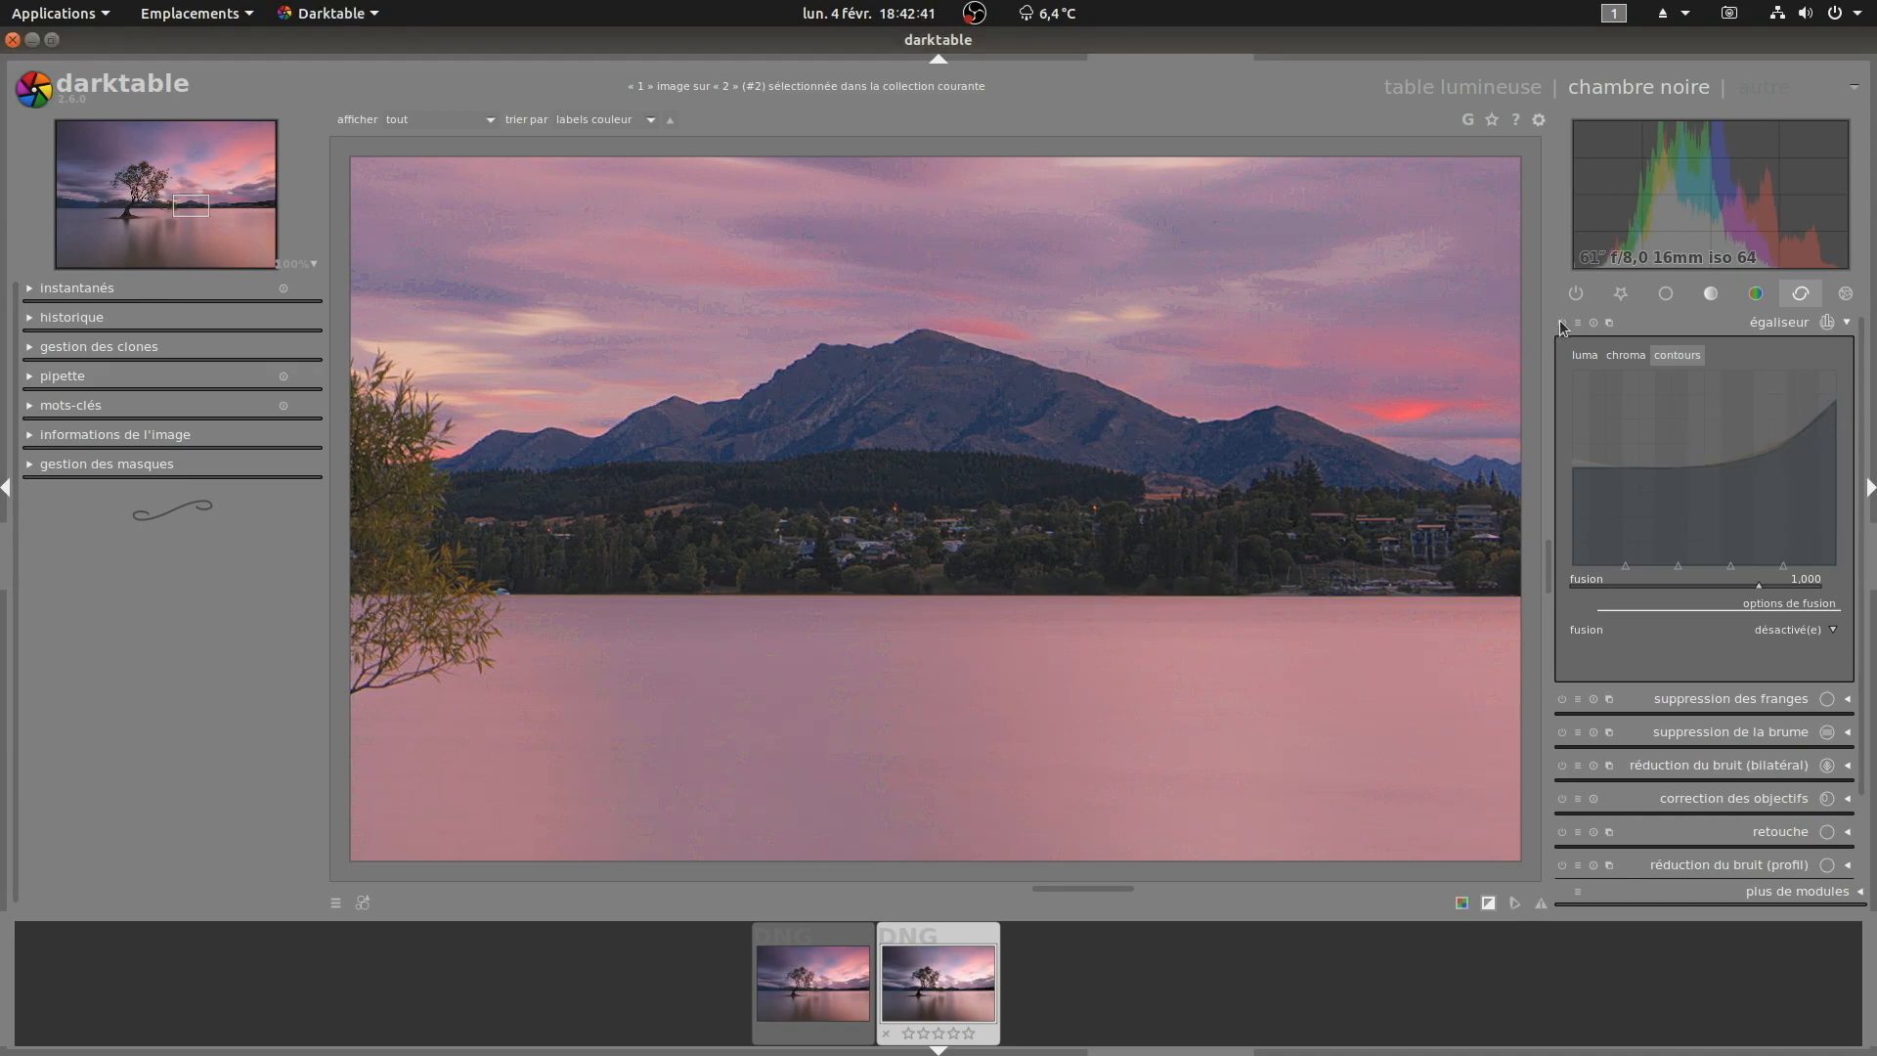
click(1560, 321)
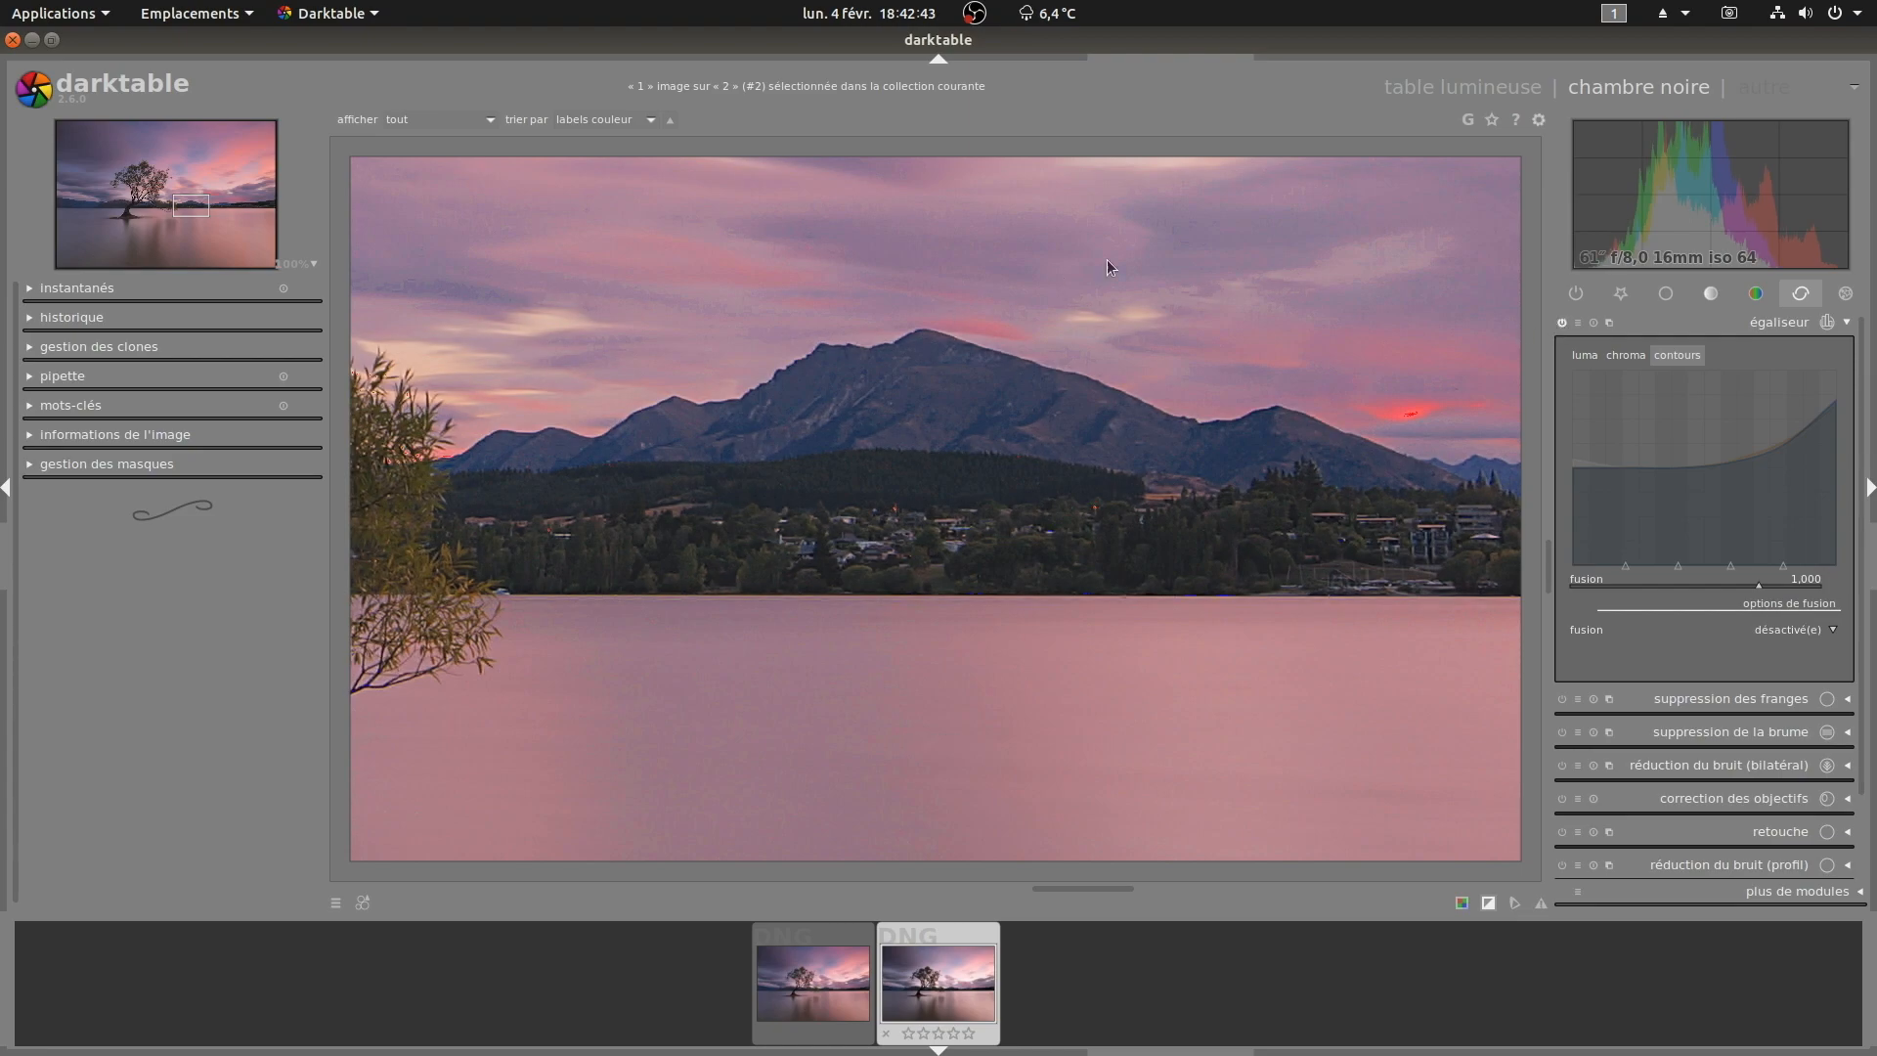
Step: Adjust the fine-detail nodes of the equalizer's lower chroma curve and toggle the module to compare
drag(1162, 325, 1131, 431)
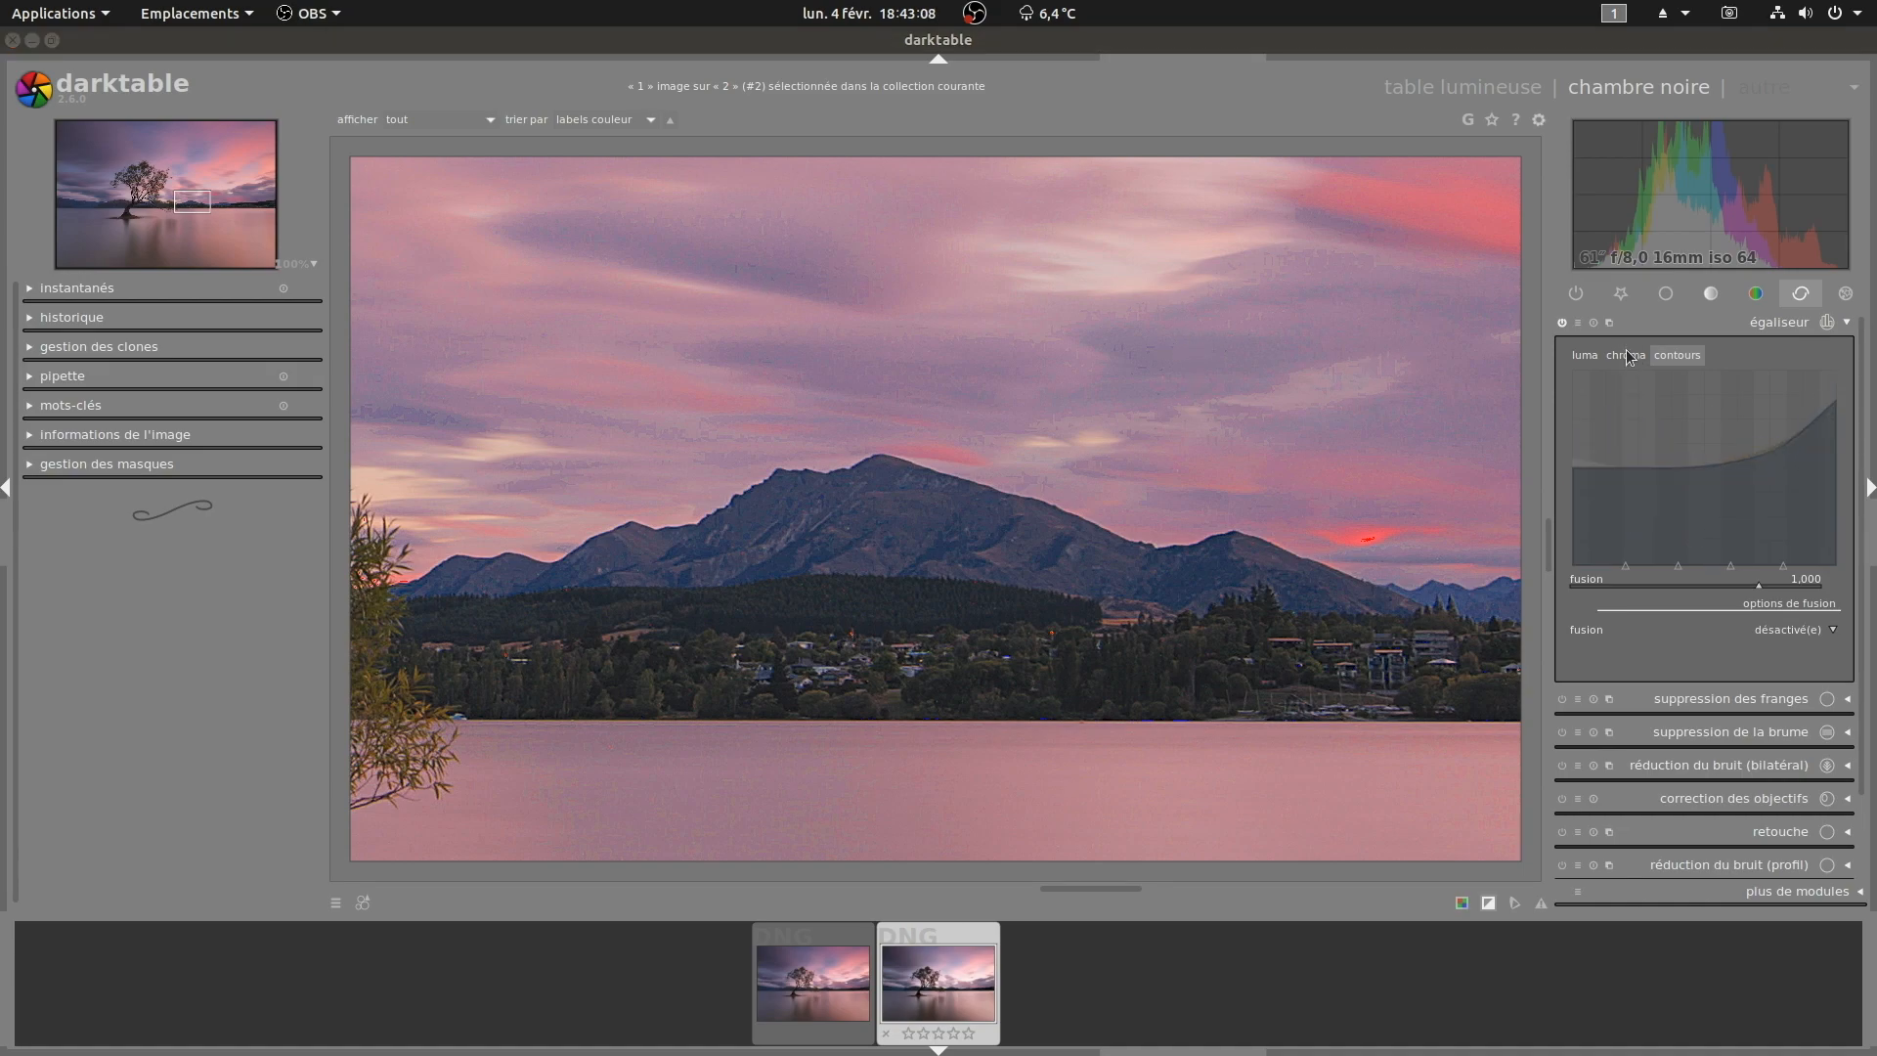
click(1627, 350)
click(1586, 354)
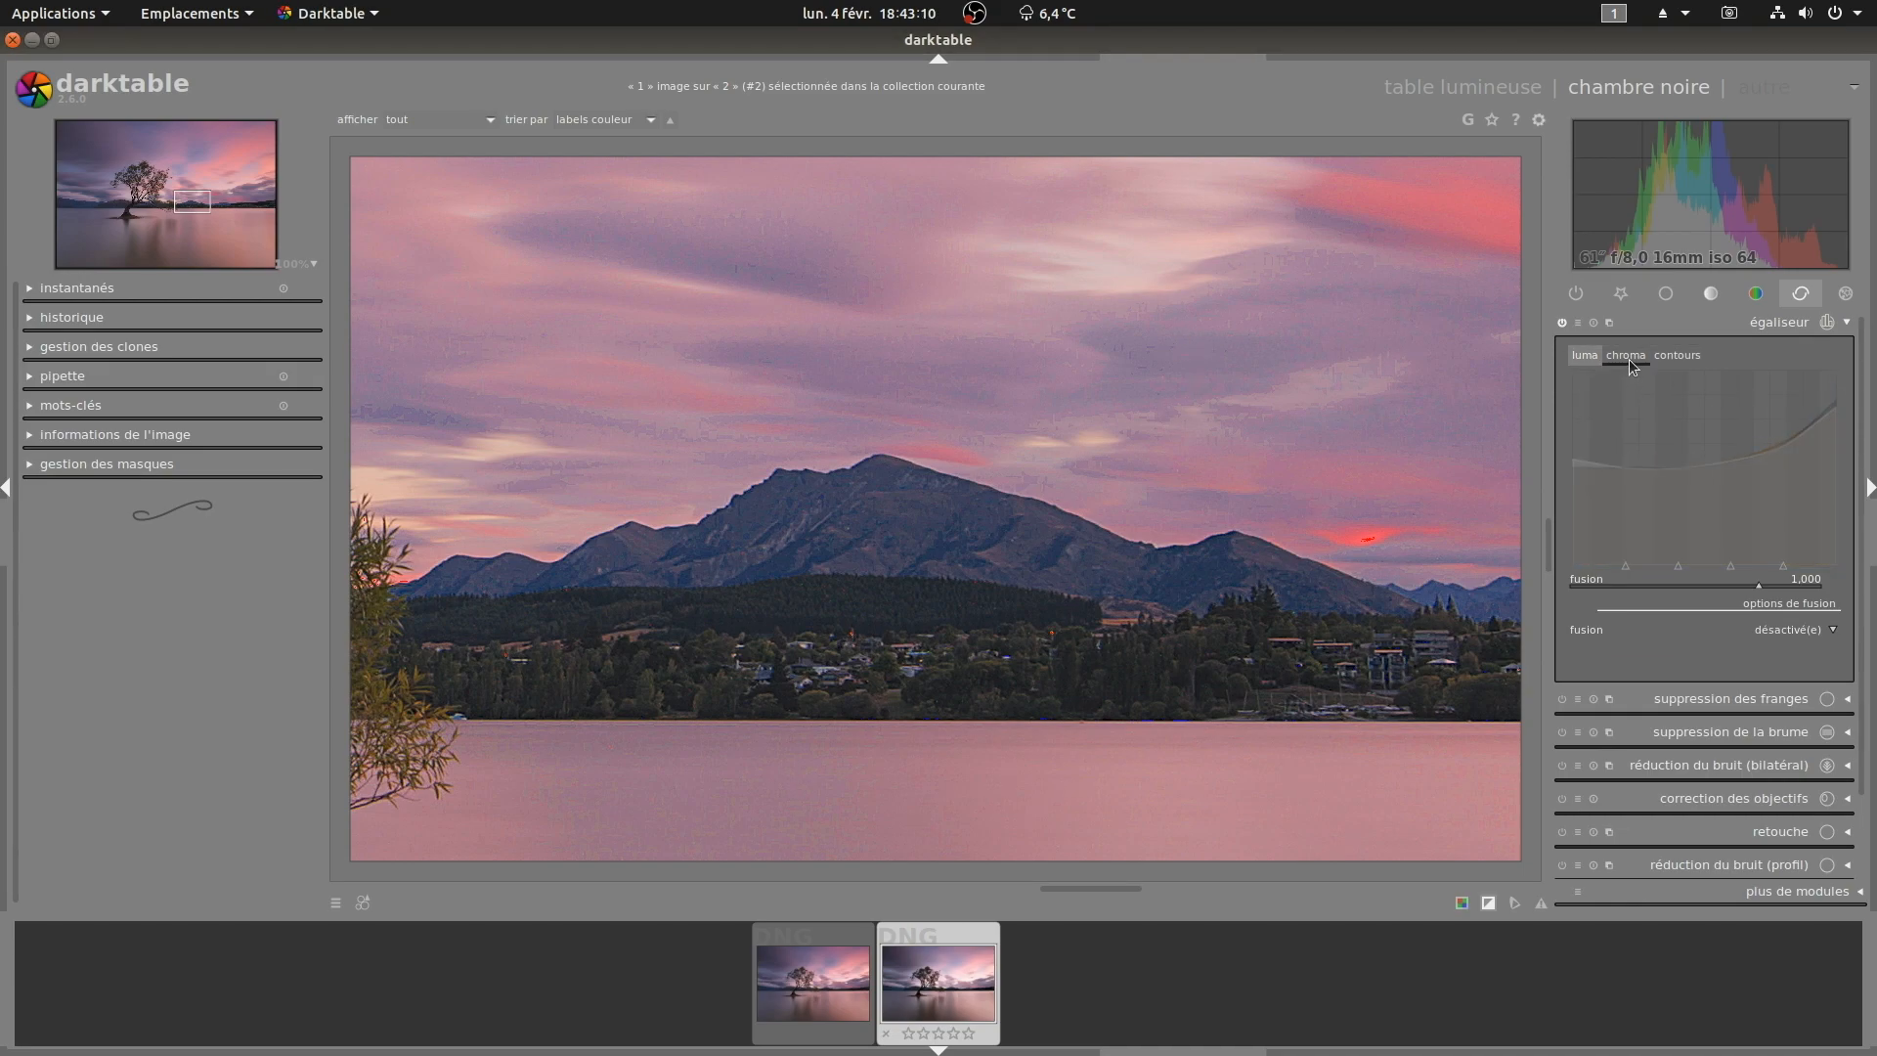
click(1629, 356)
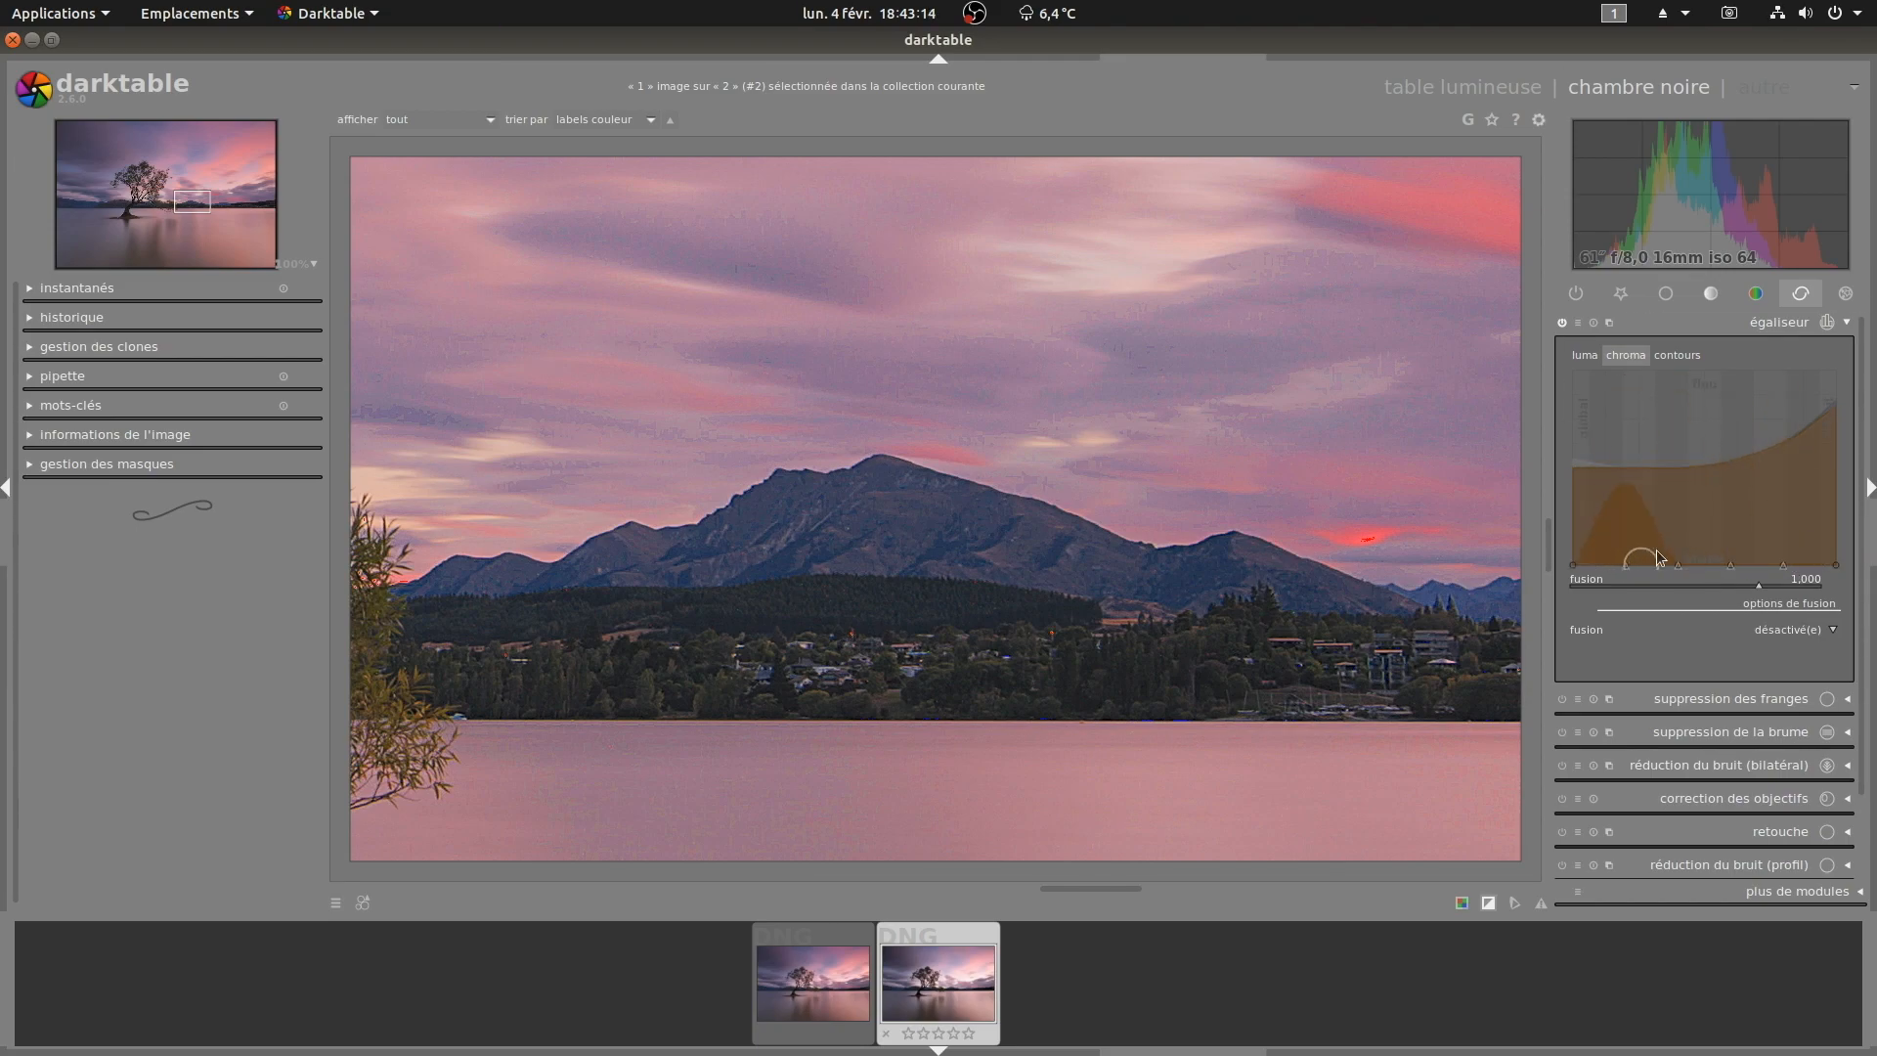
drag(1816, 541, 1835, 533)
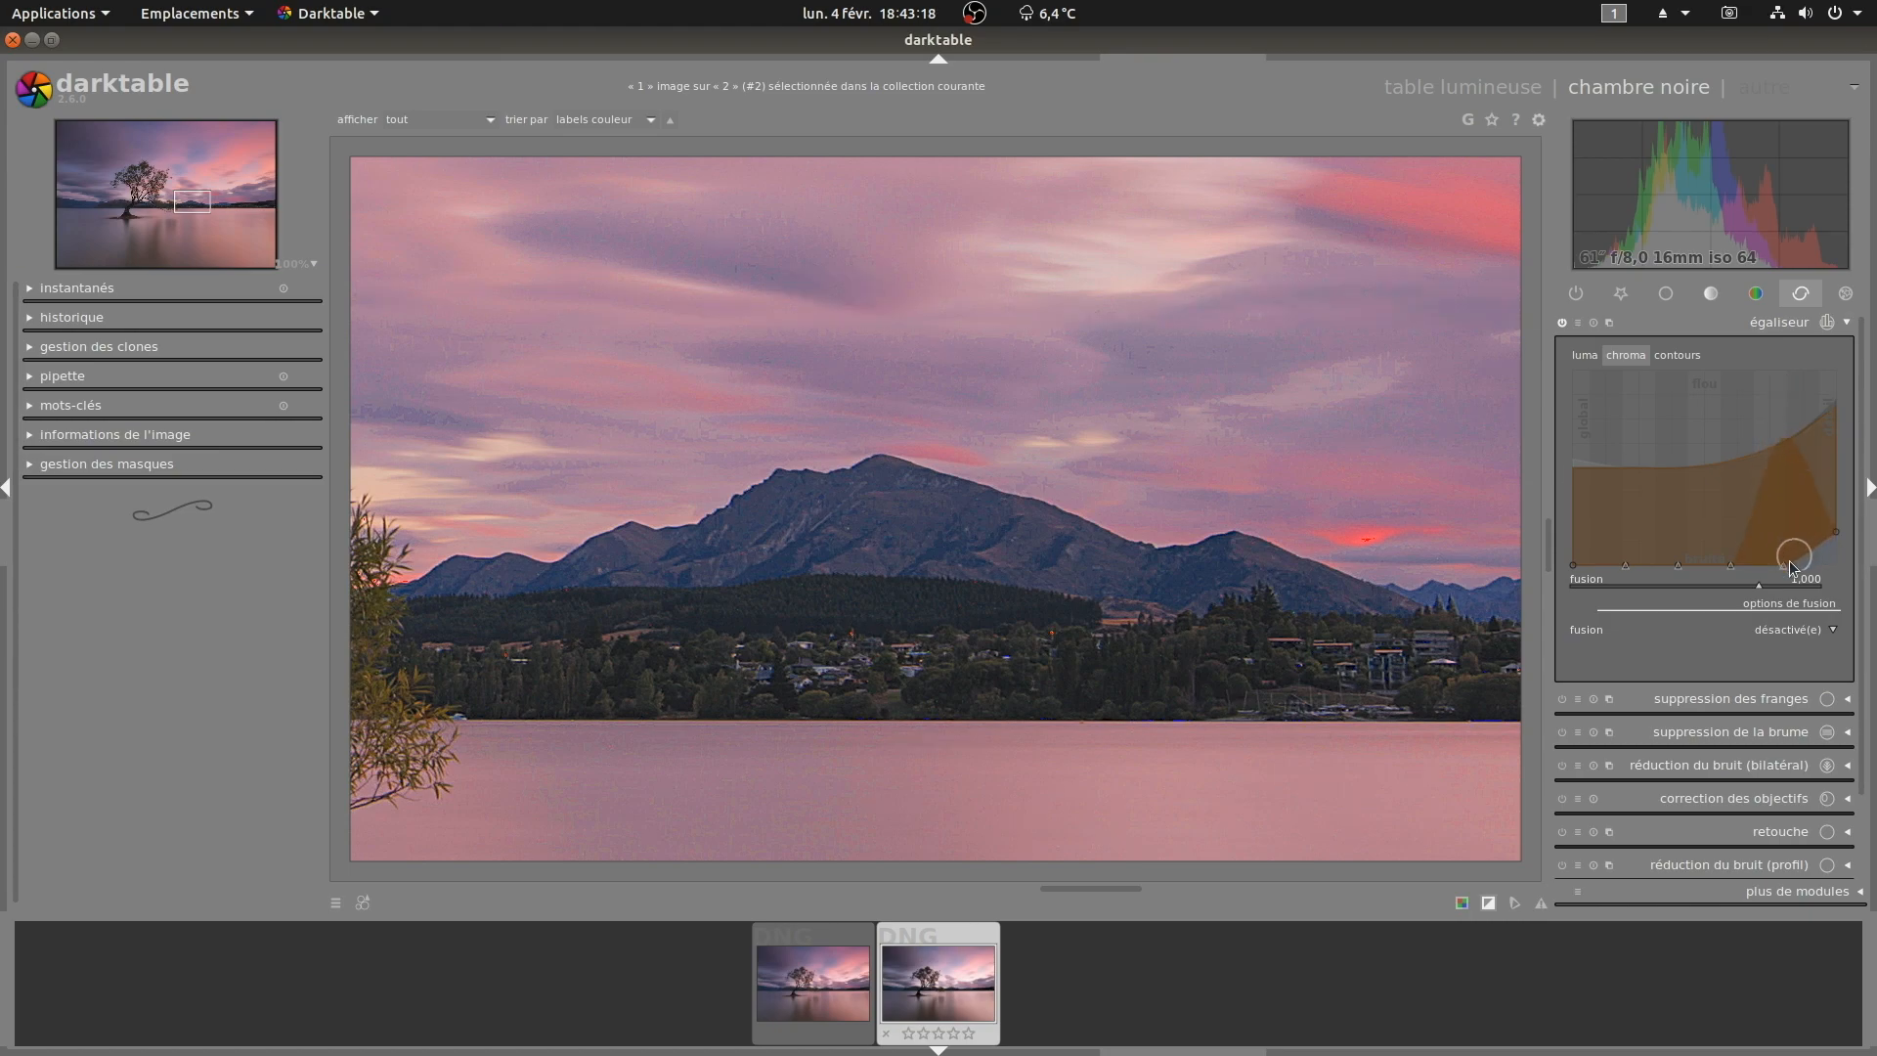
drag(1787, 564, 1794, 562)
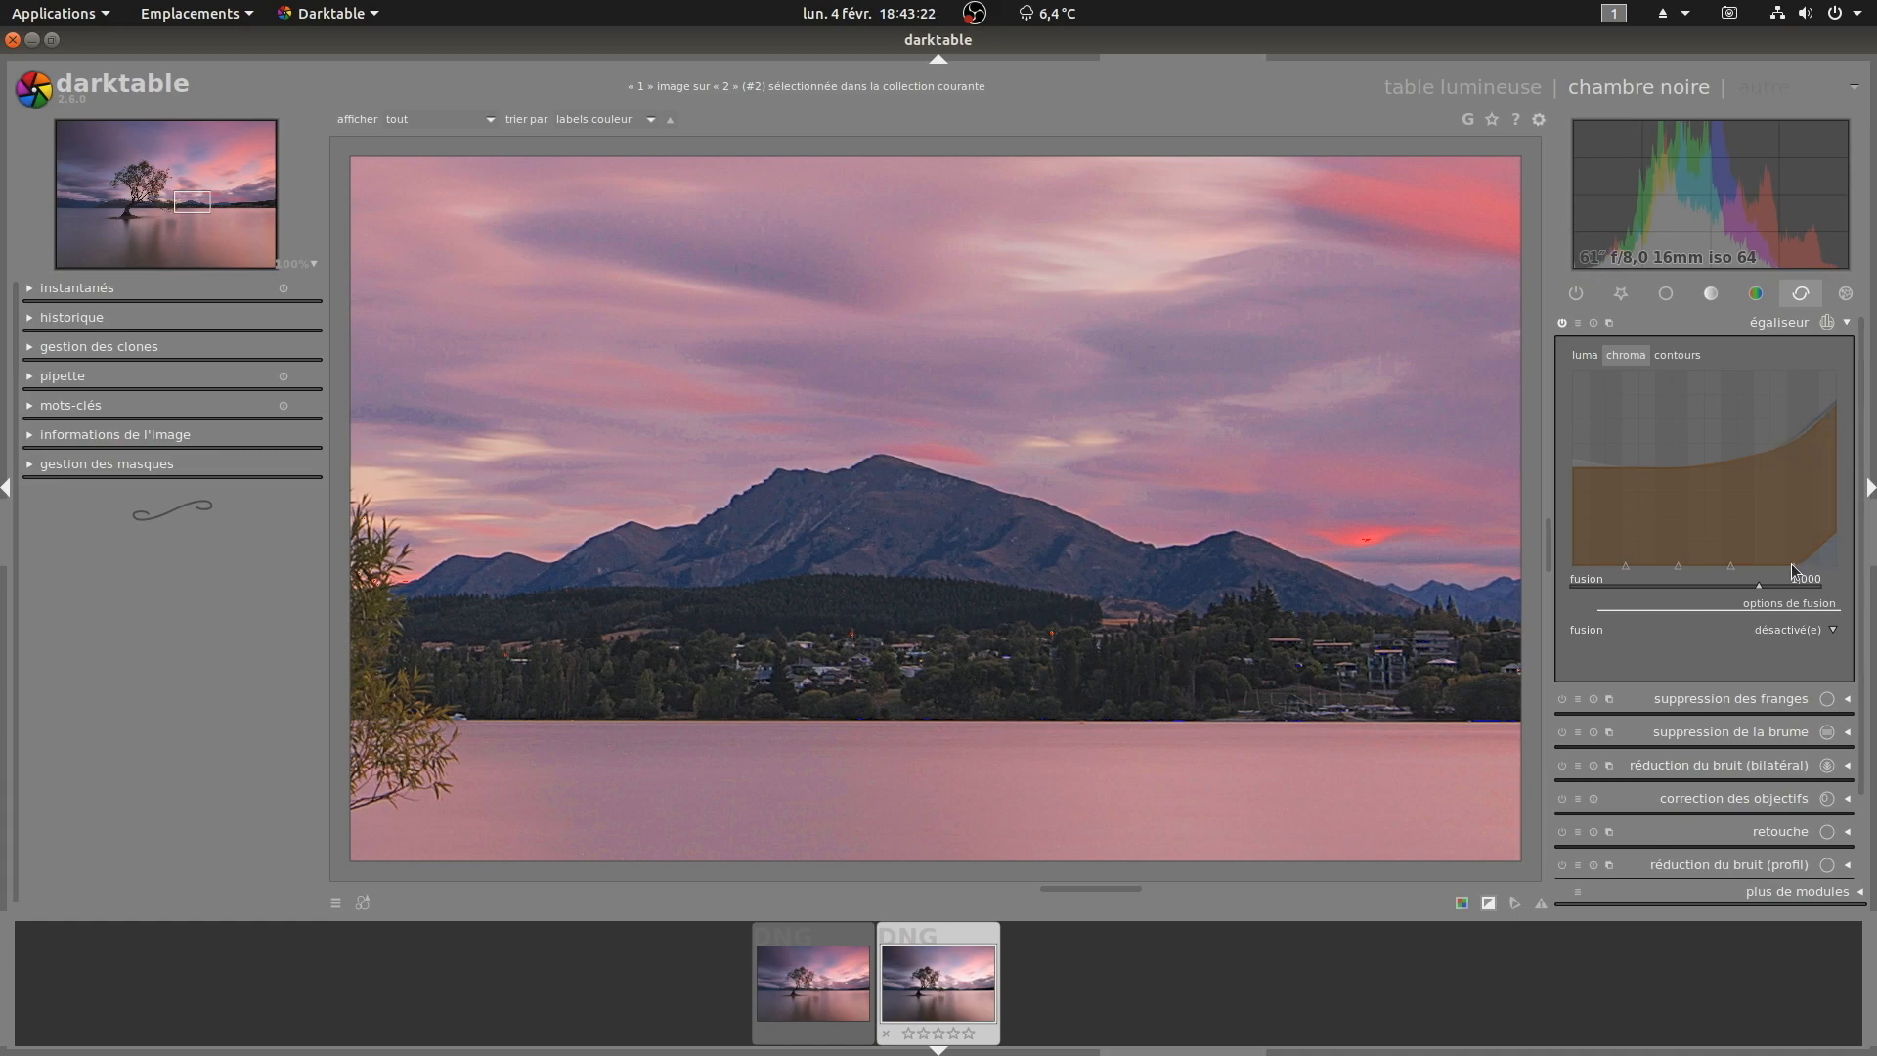
drag(1792, 556, 1795, 539)
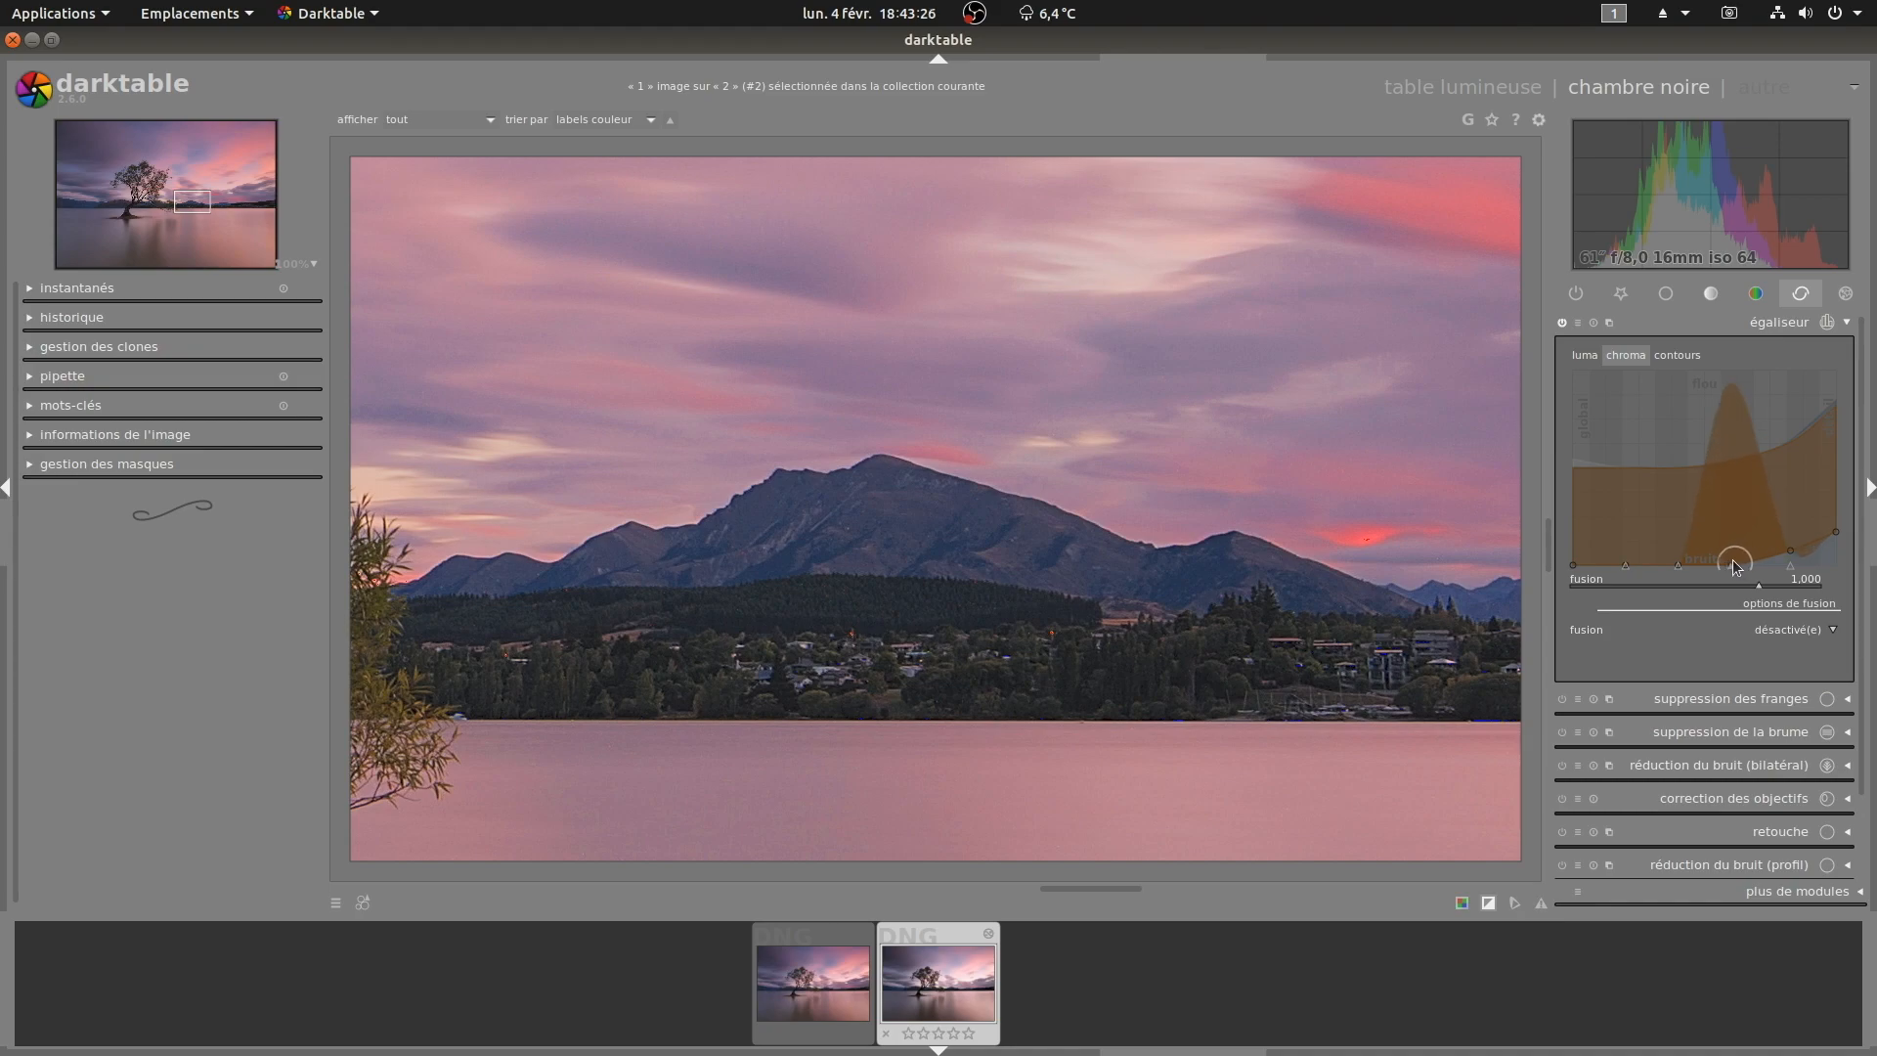
drag(1731, 563, 1825, 520)
click(1562, 323)
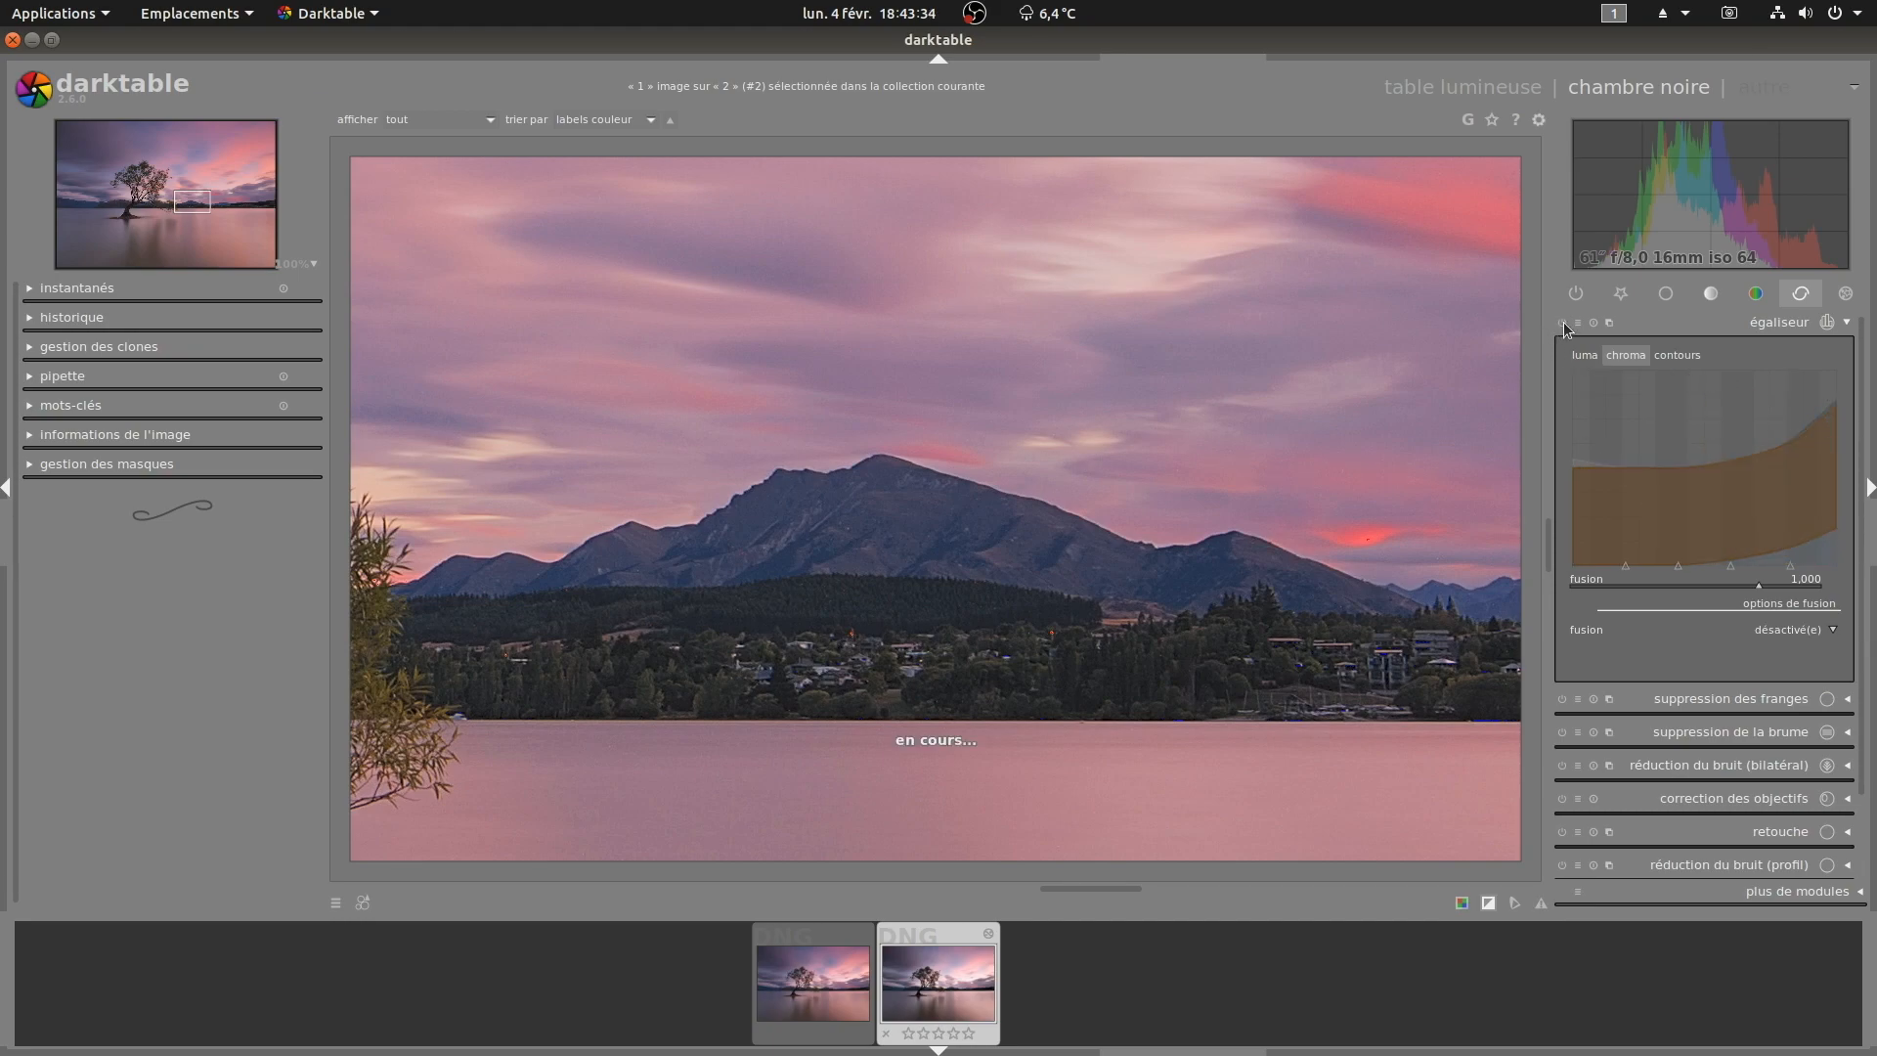
click(1563, 323)
click(1564, 323)
click(1563, 323)
Step: Raise the fine-detail node of the equalizer's lower luma curve and toggle the module to compare
click(1585, 356)
click(1783, 566)
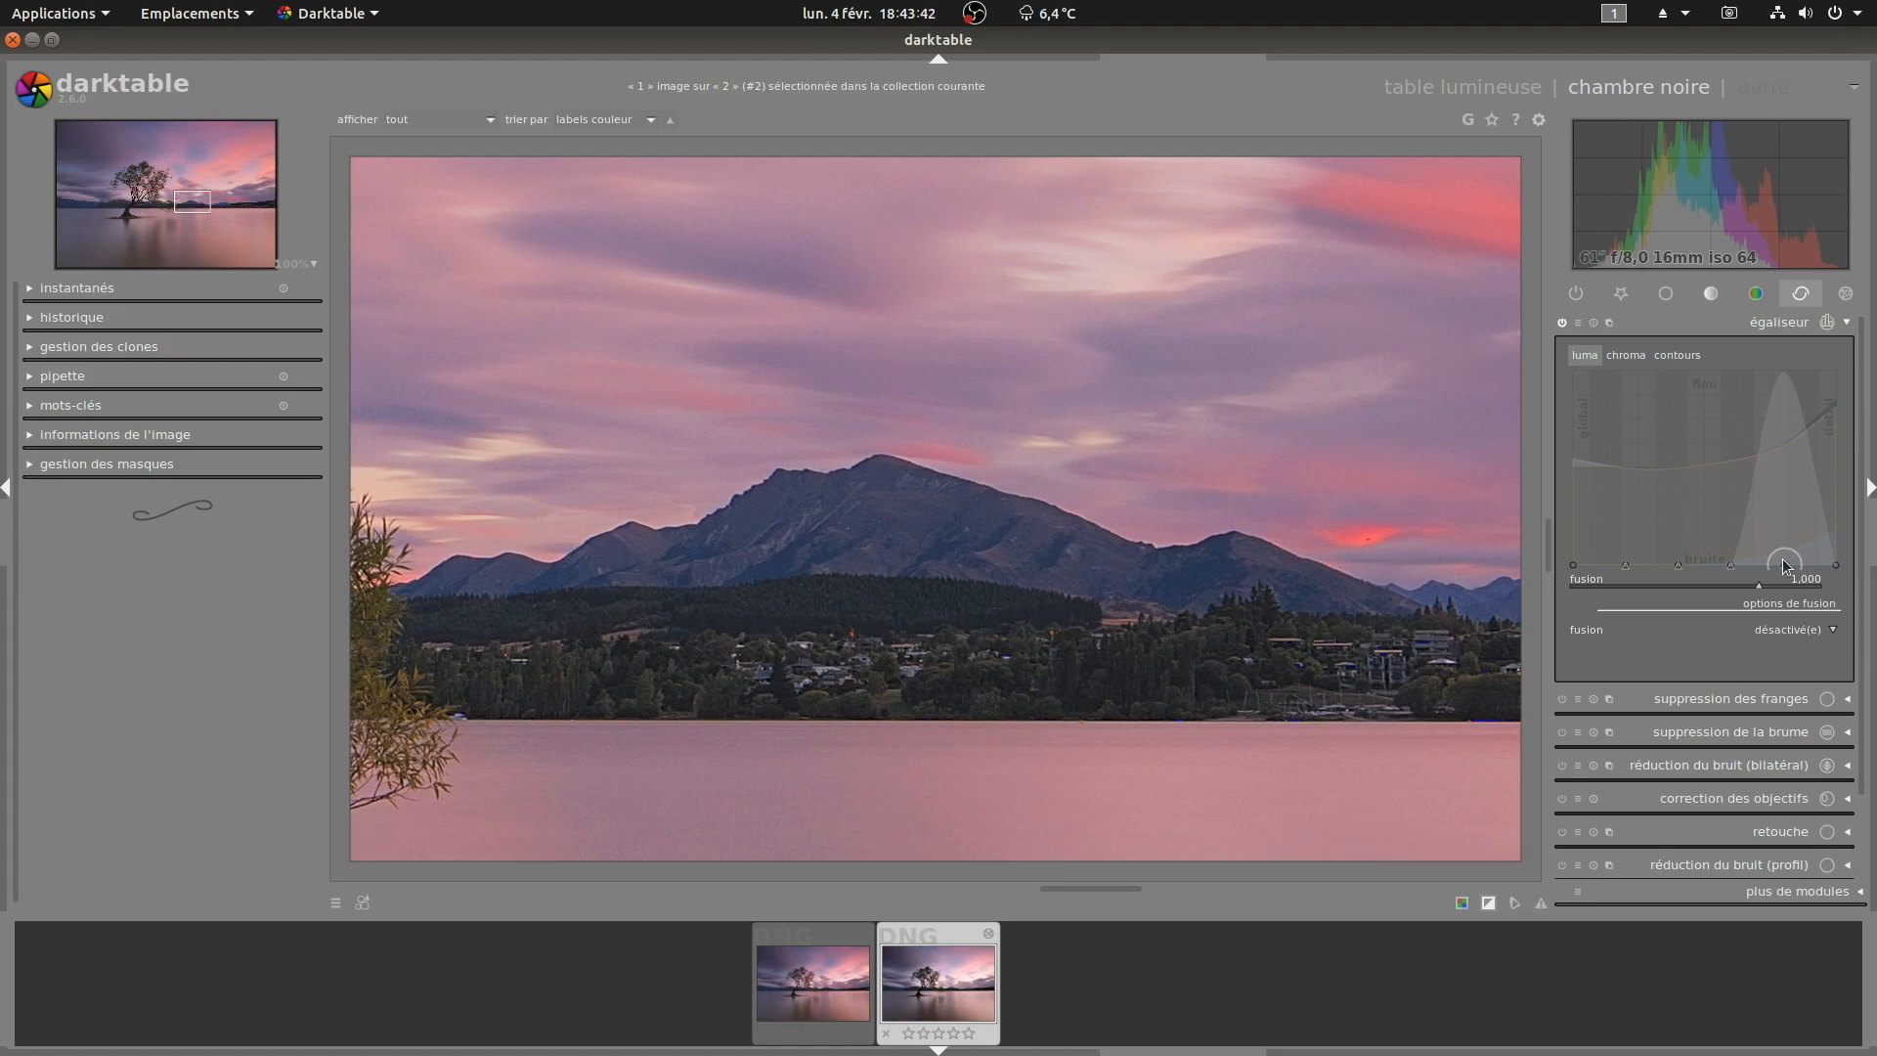
drag(1782, 555, 1782, 508)
click(1562, 322)
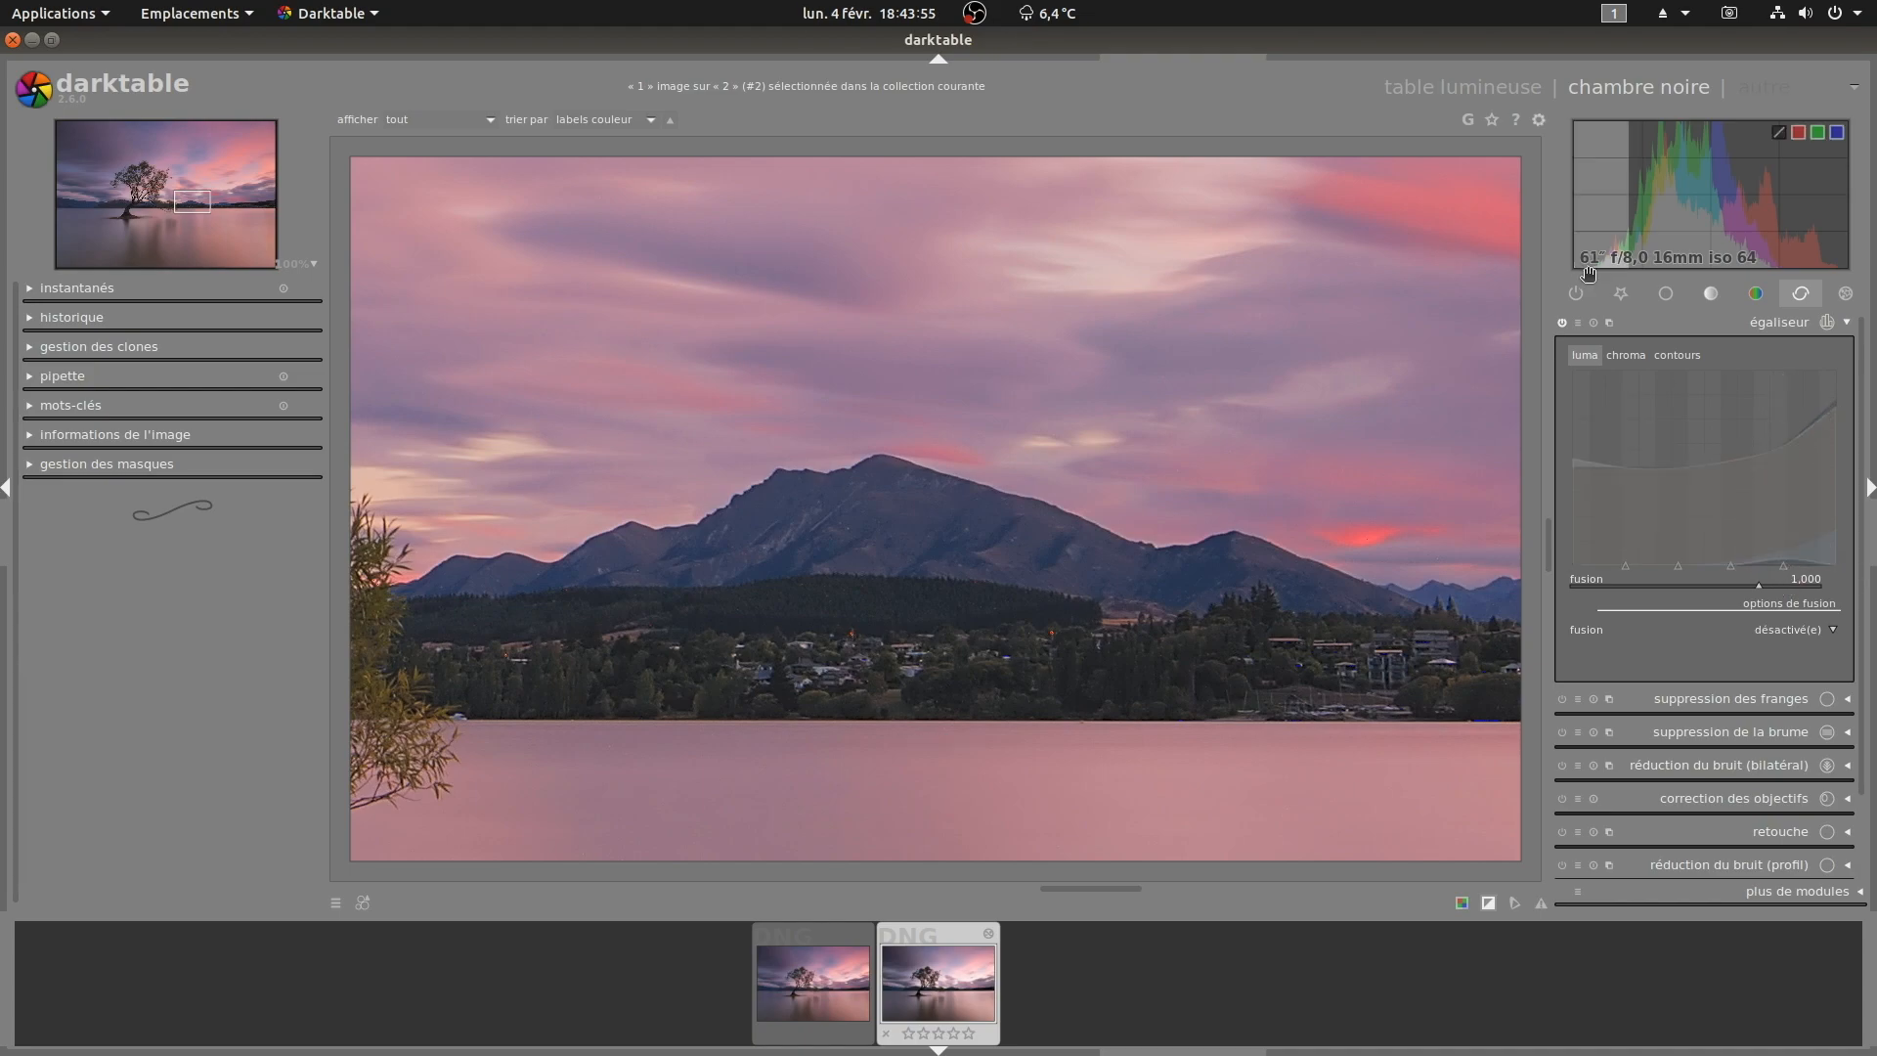
click(1564, 320)
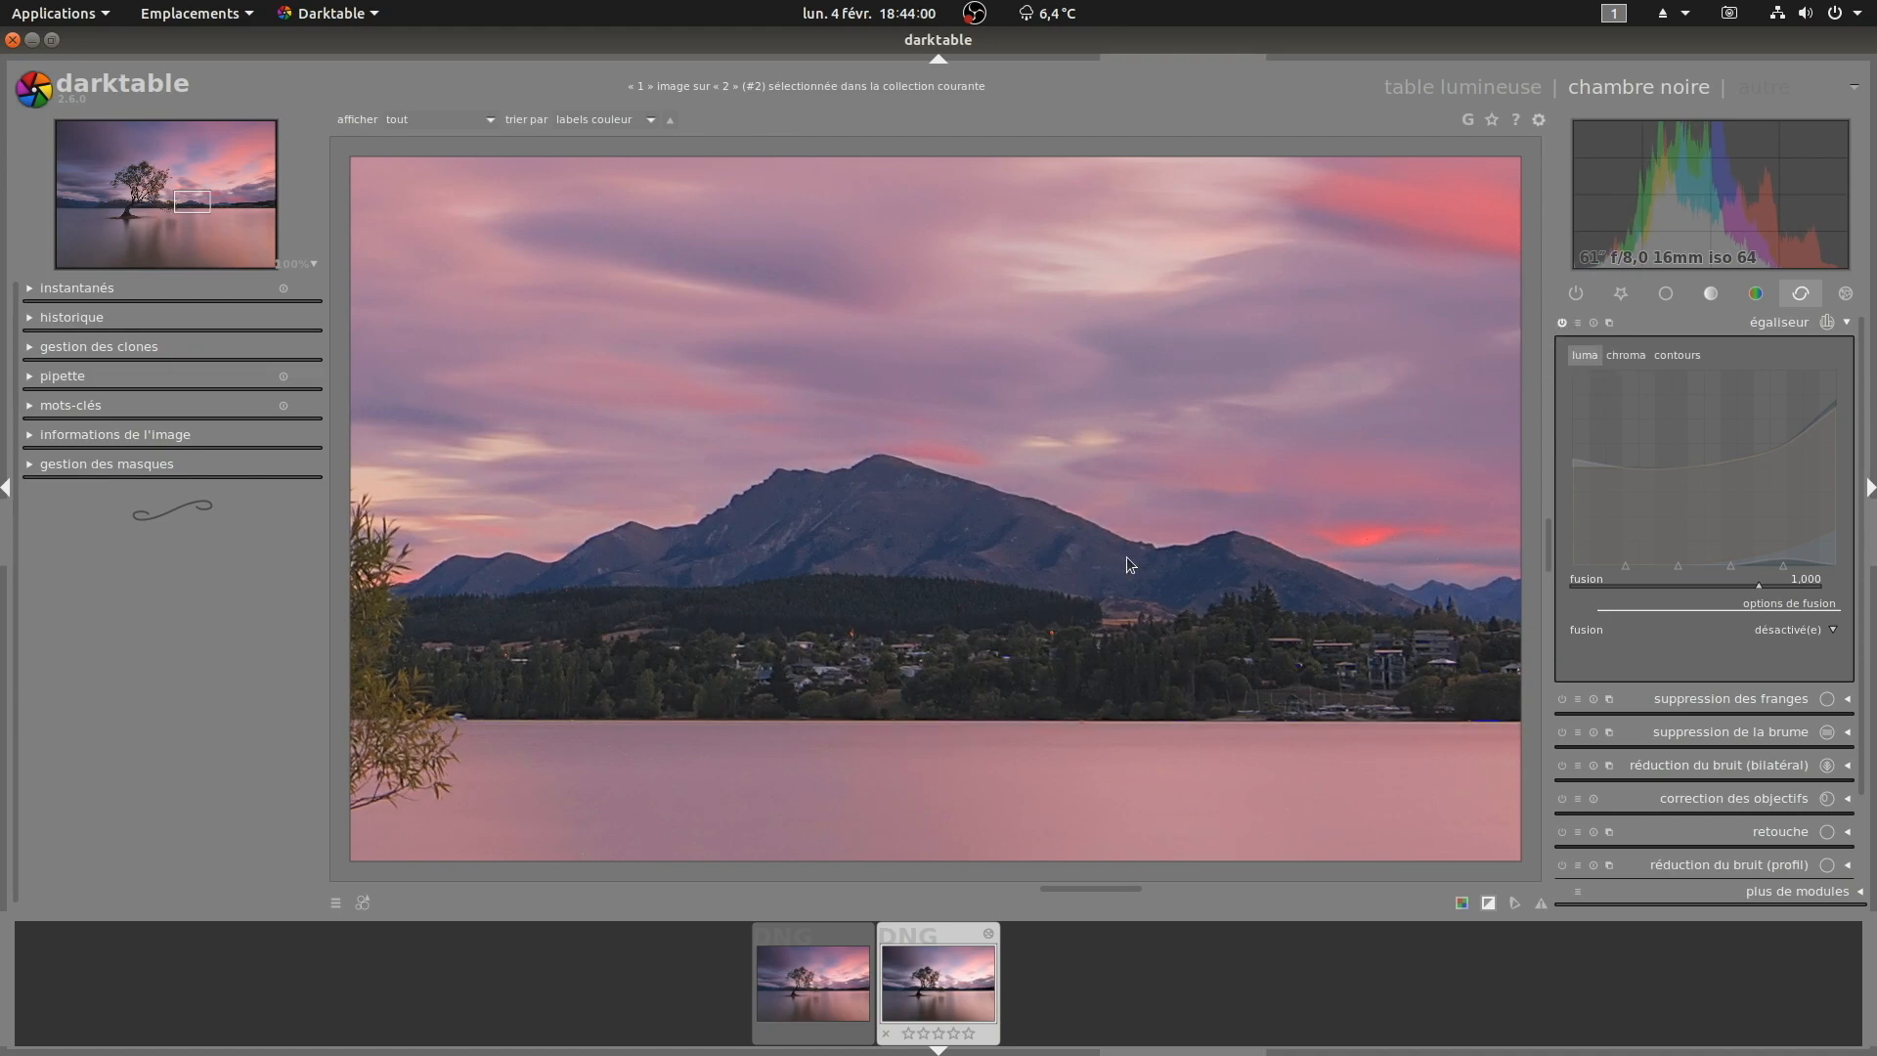
Step: Fine-tune the fine-detail nodes of the equalizer's lower luma curve
scroll(1039, 643, down, 3)
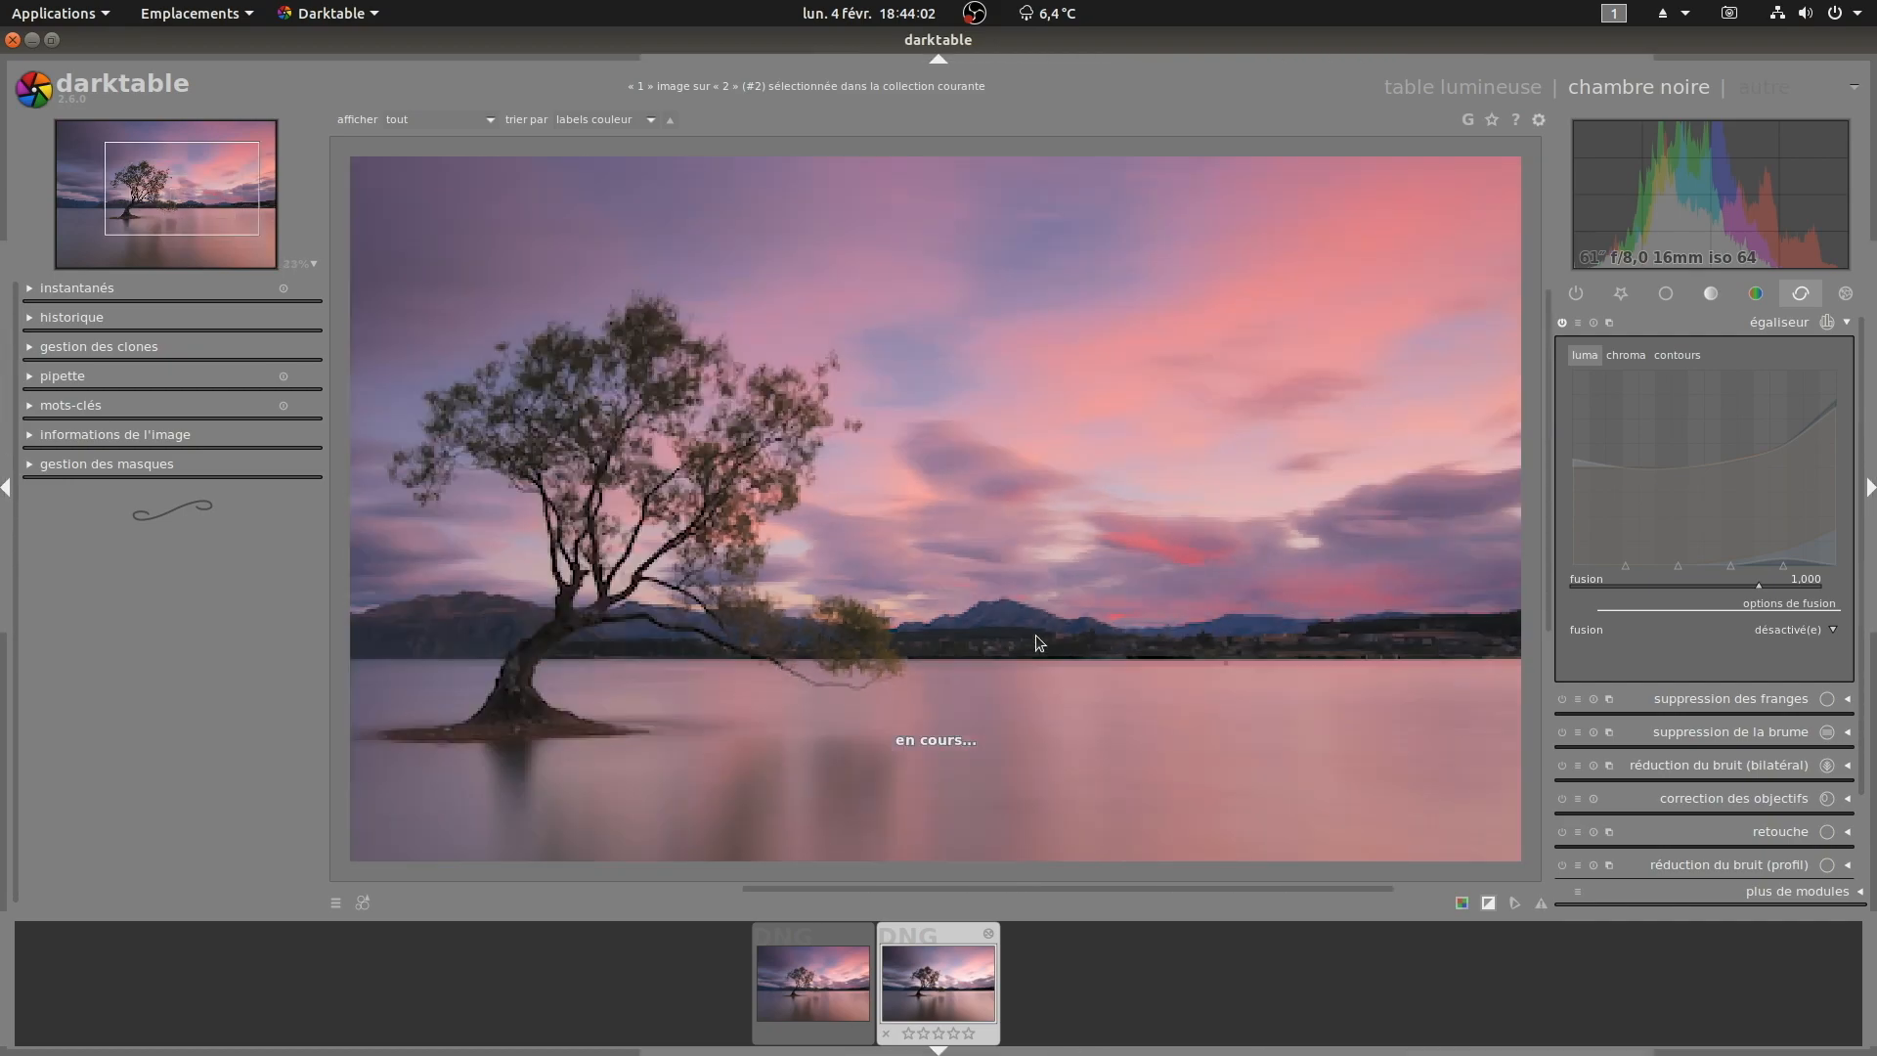
scroll(1145, 611, down, 2)
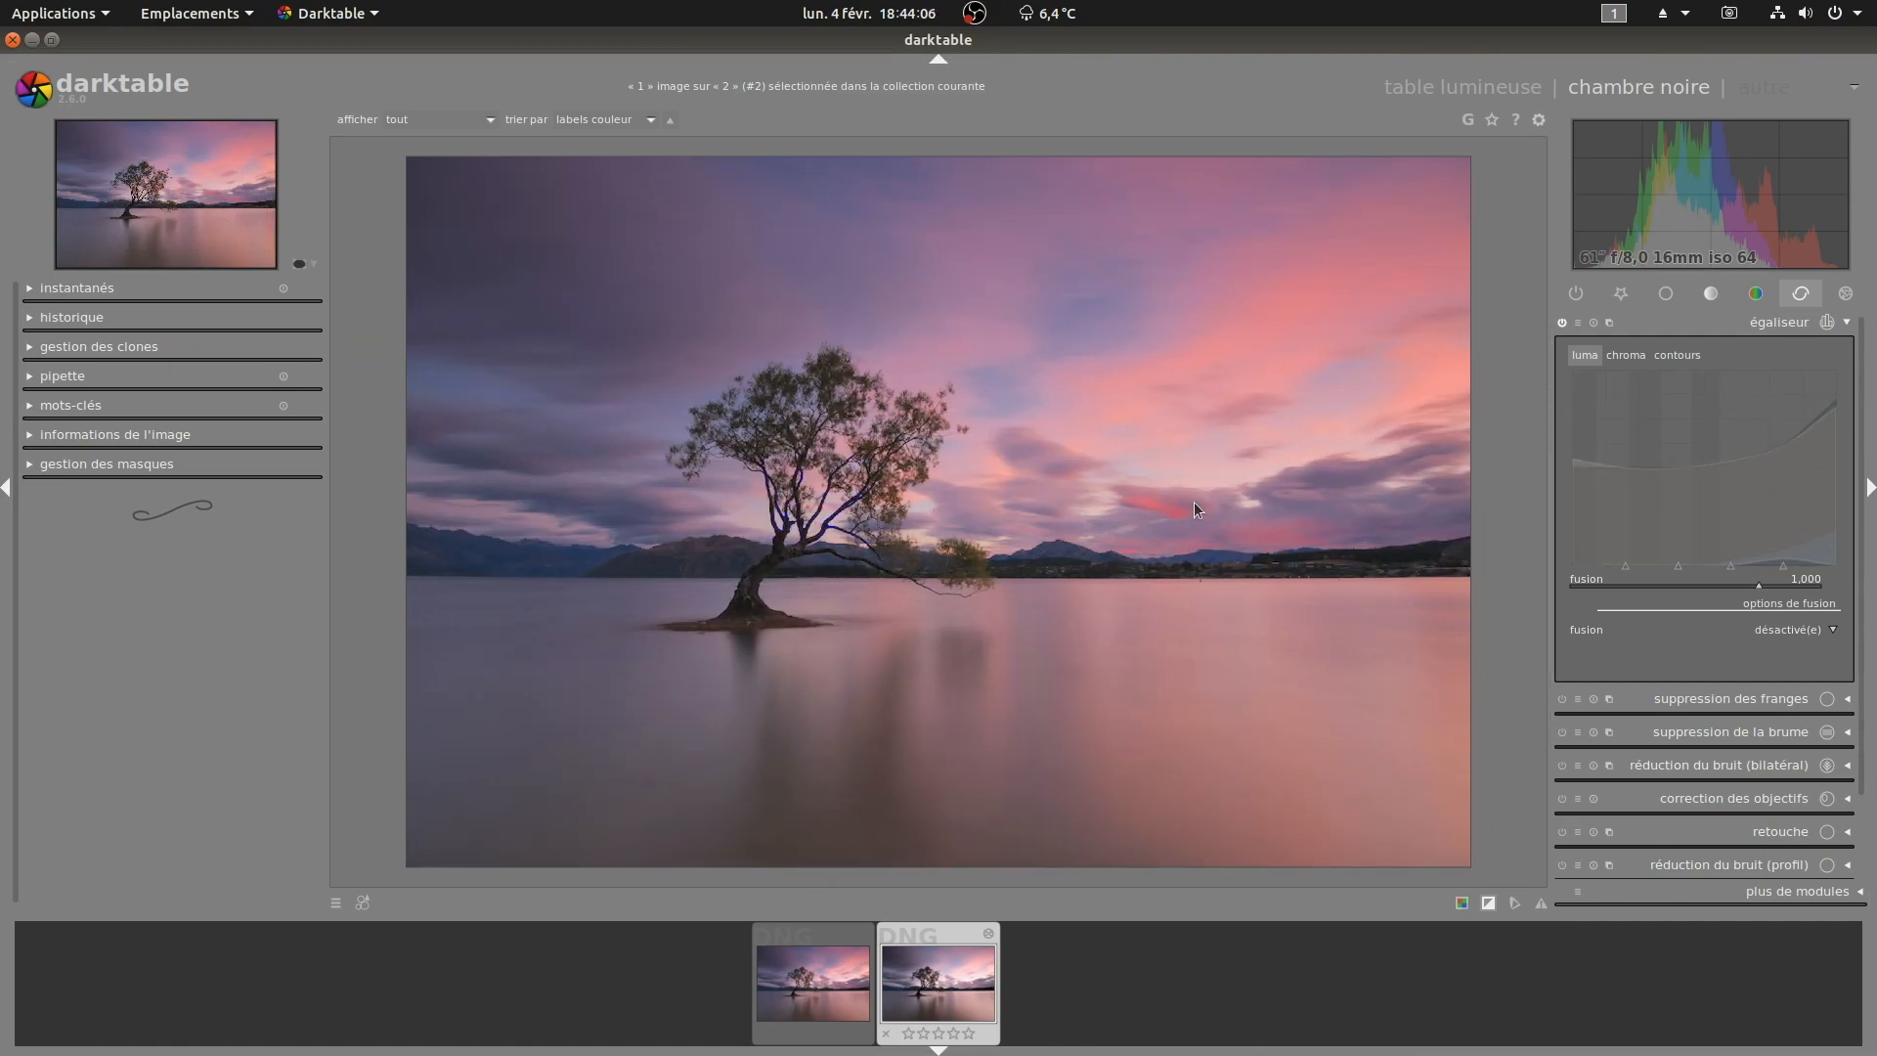
scroll(1198, 509, up, 2)
scroll(733, 751, up, 1)
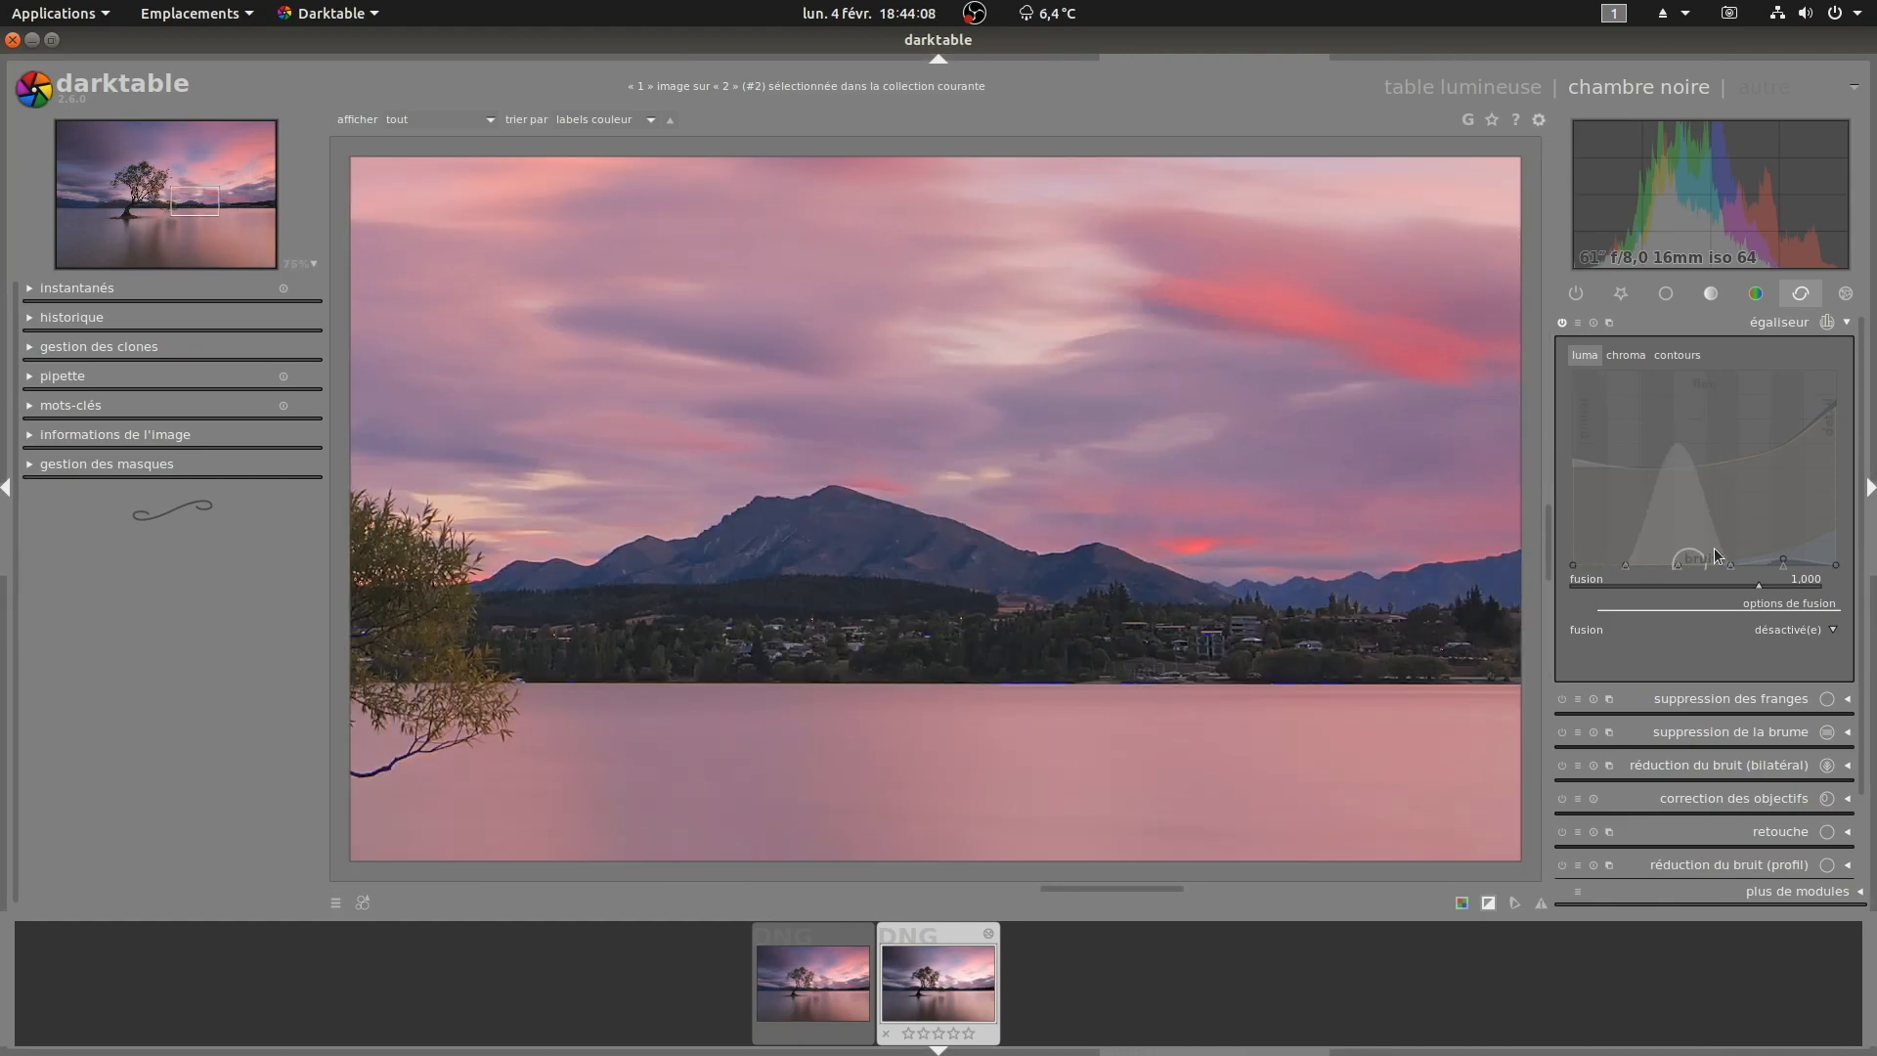
drag(1730, 554, 1731, 549)
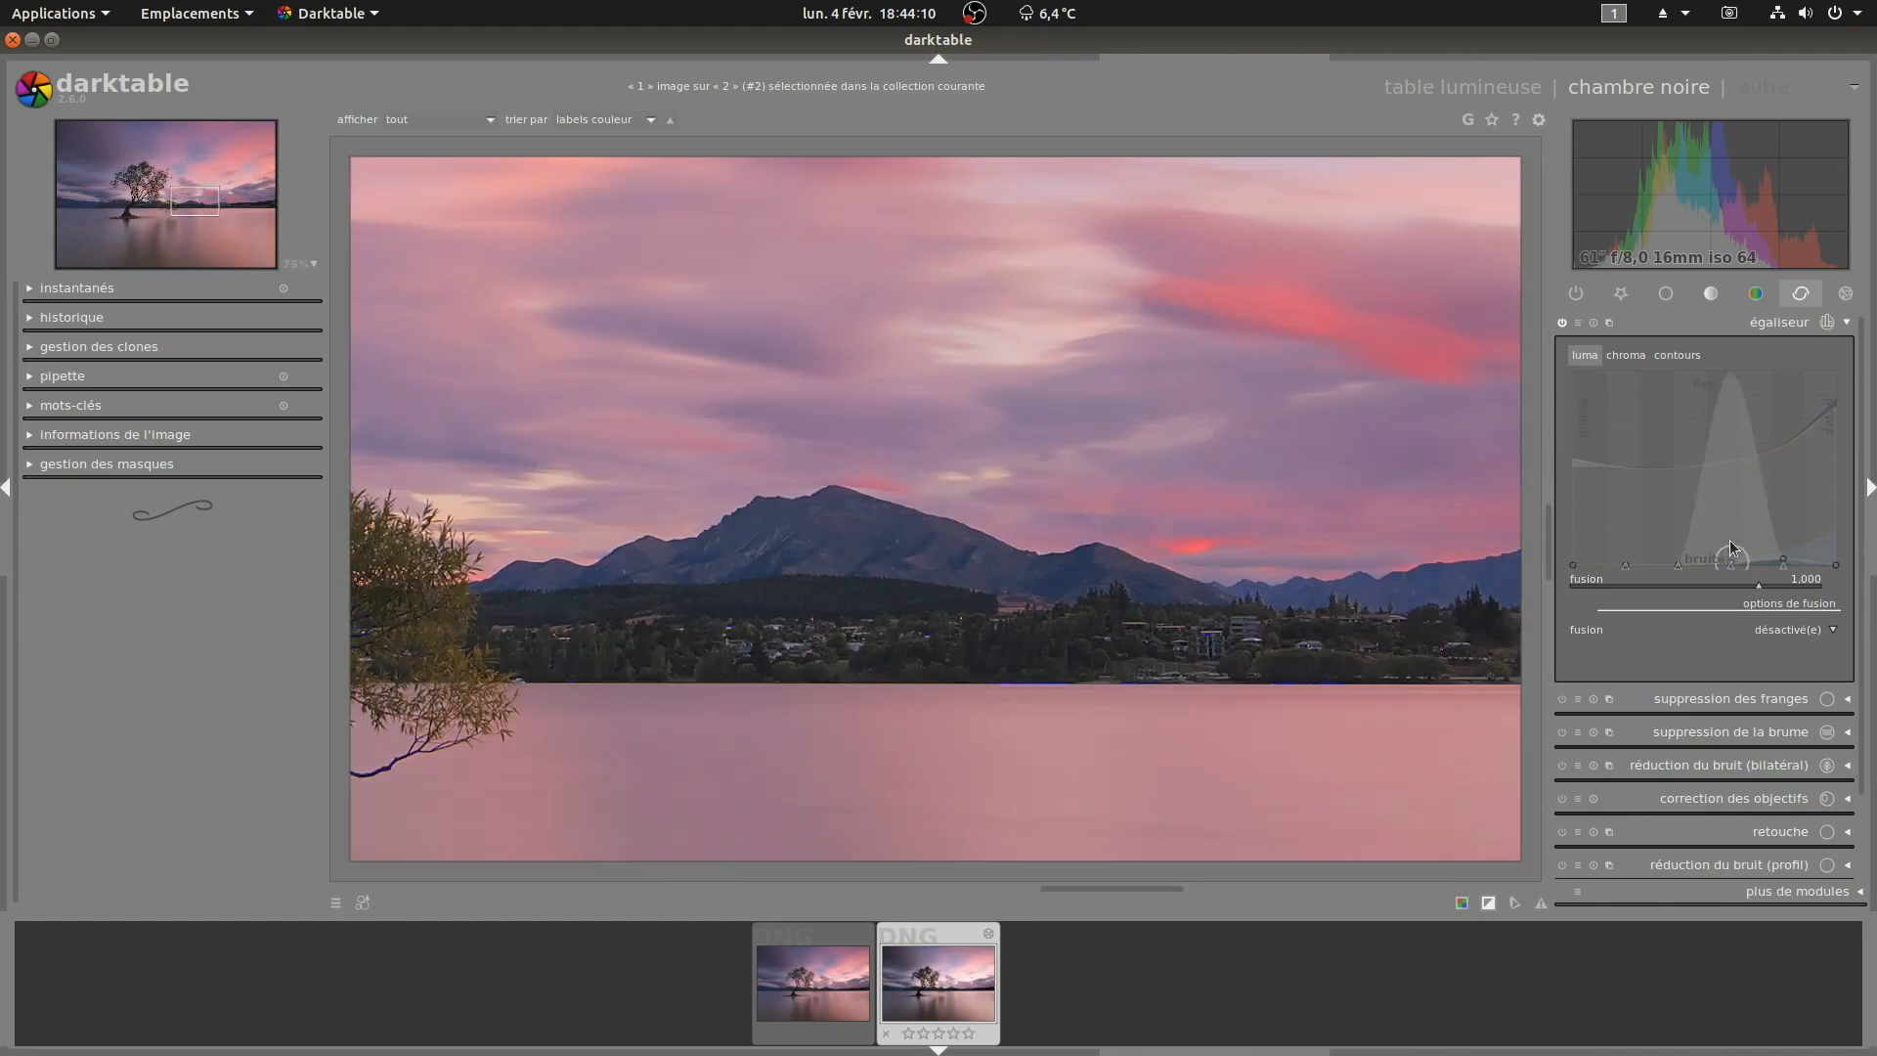
drag(1784, 546, 1783, 548)
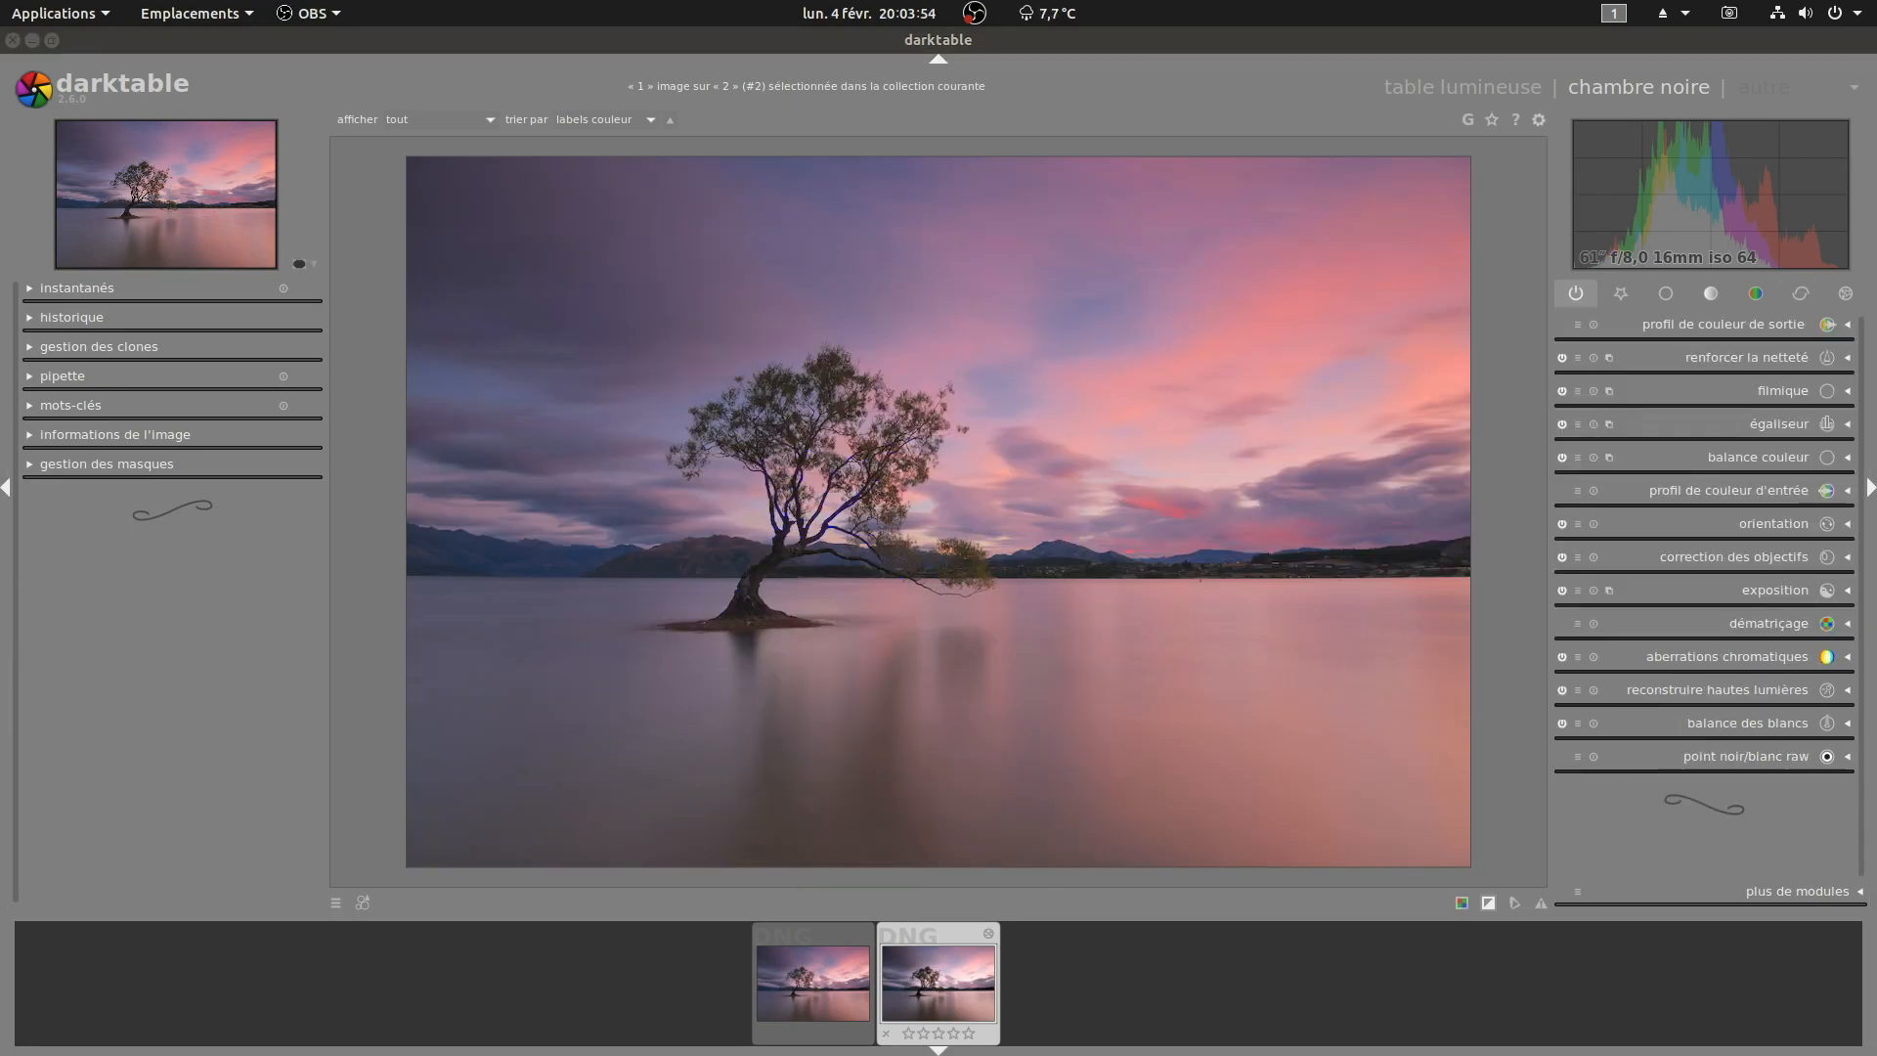
Step: Enable the local contrast module in the tone group and toggle it to compare
middle_click(1070, 560)
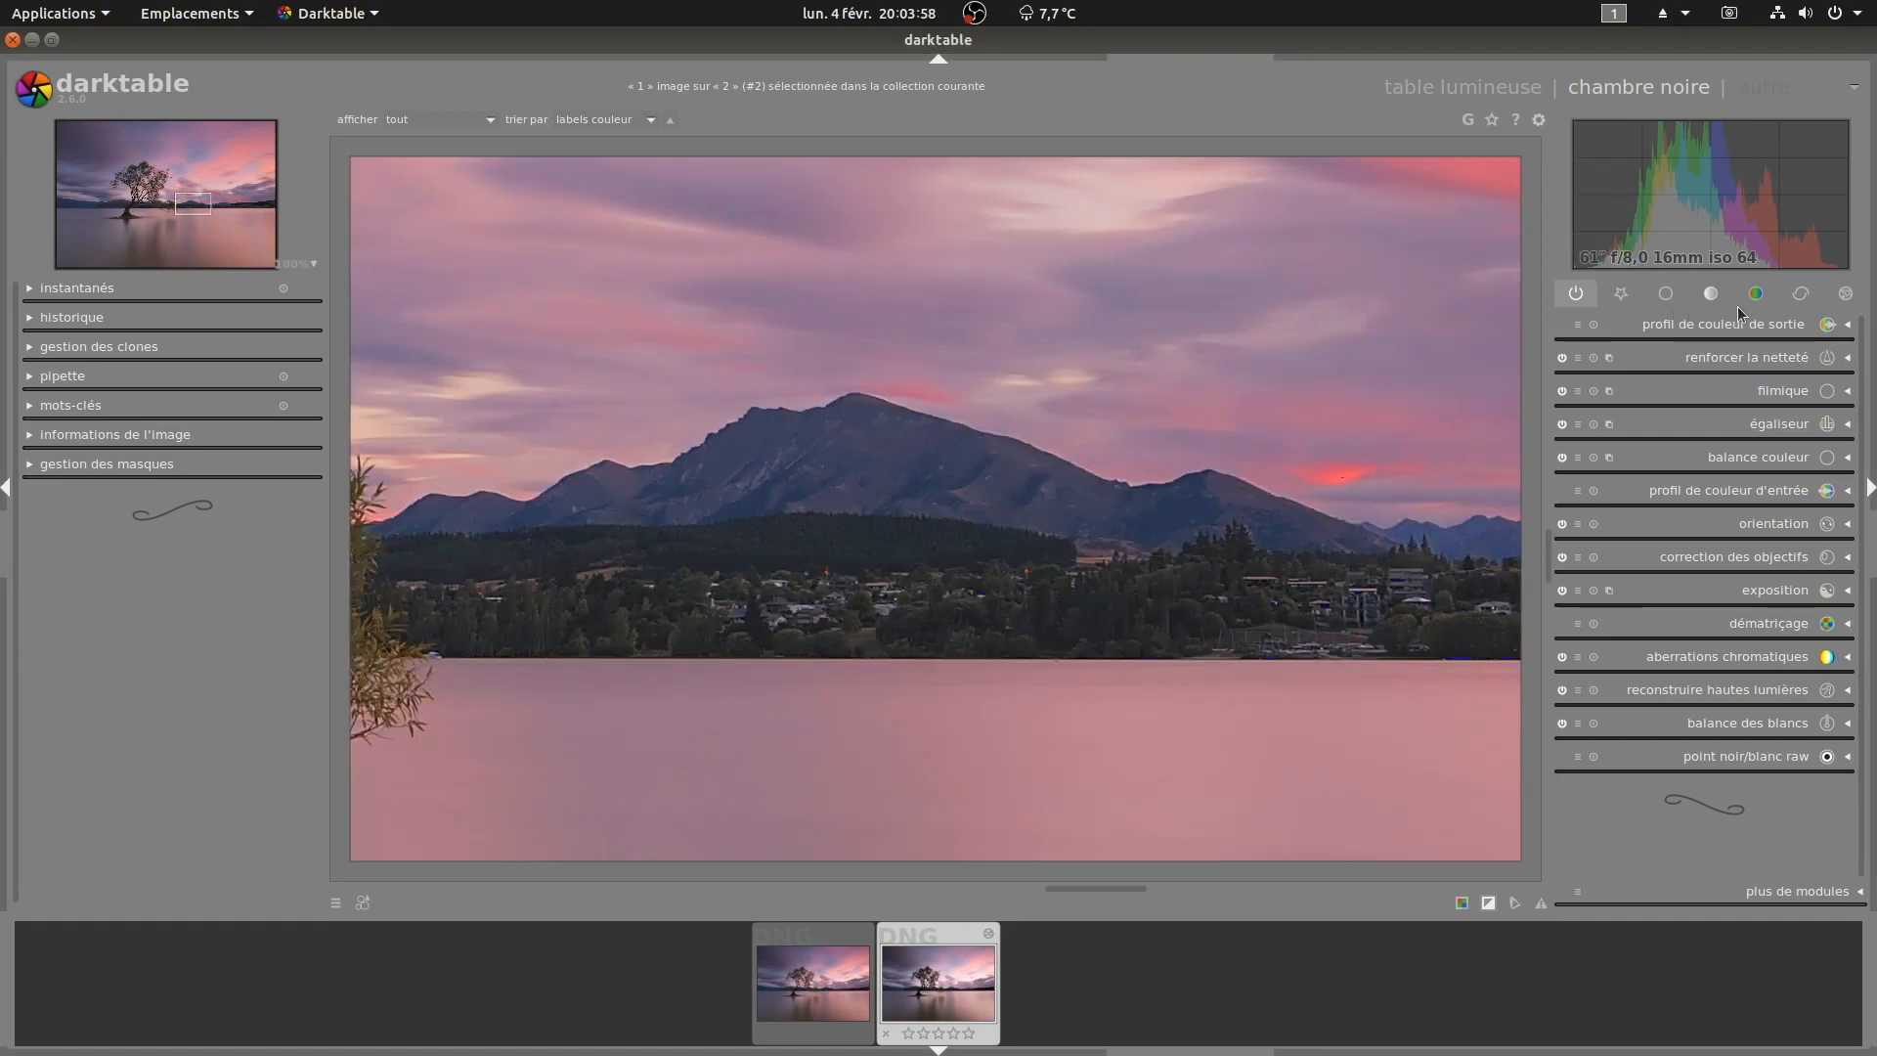
click(1713, 295)
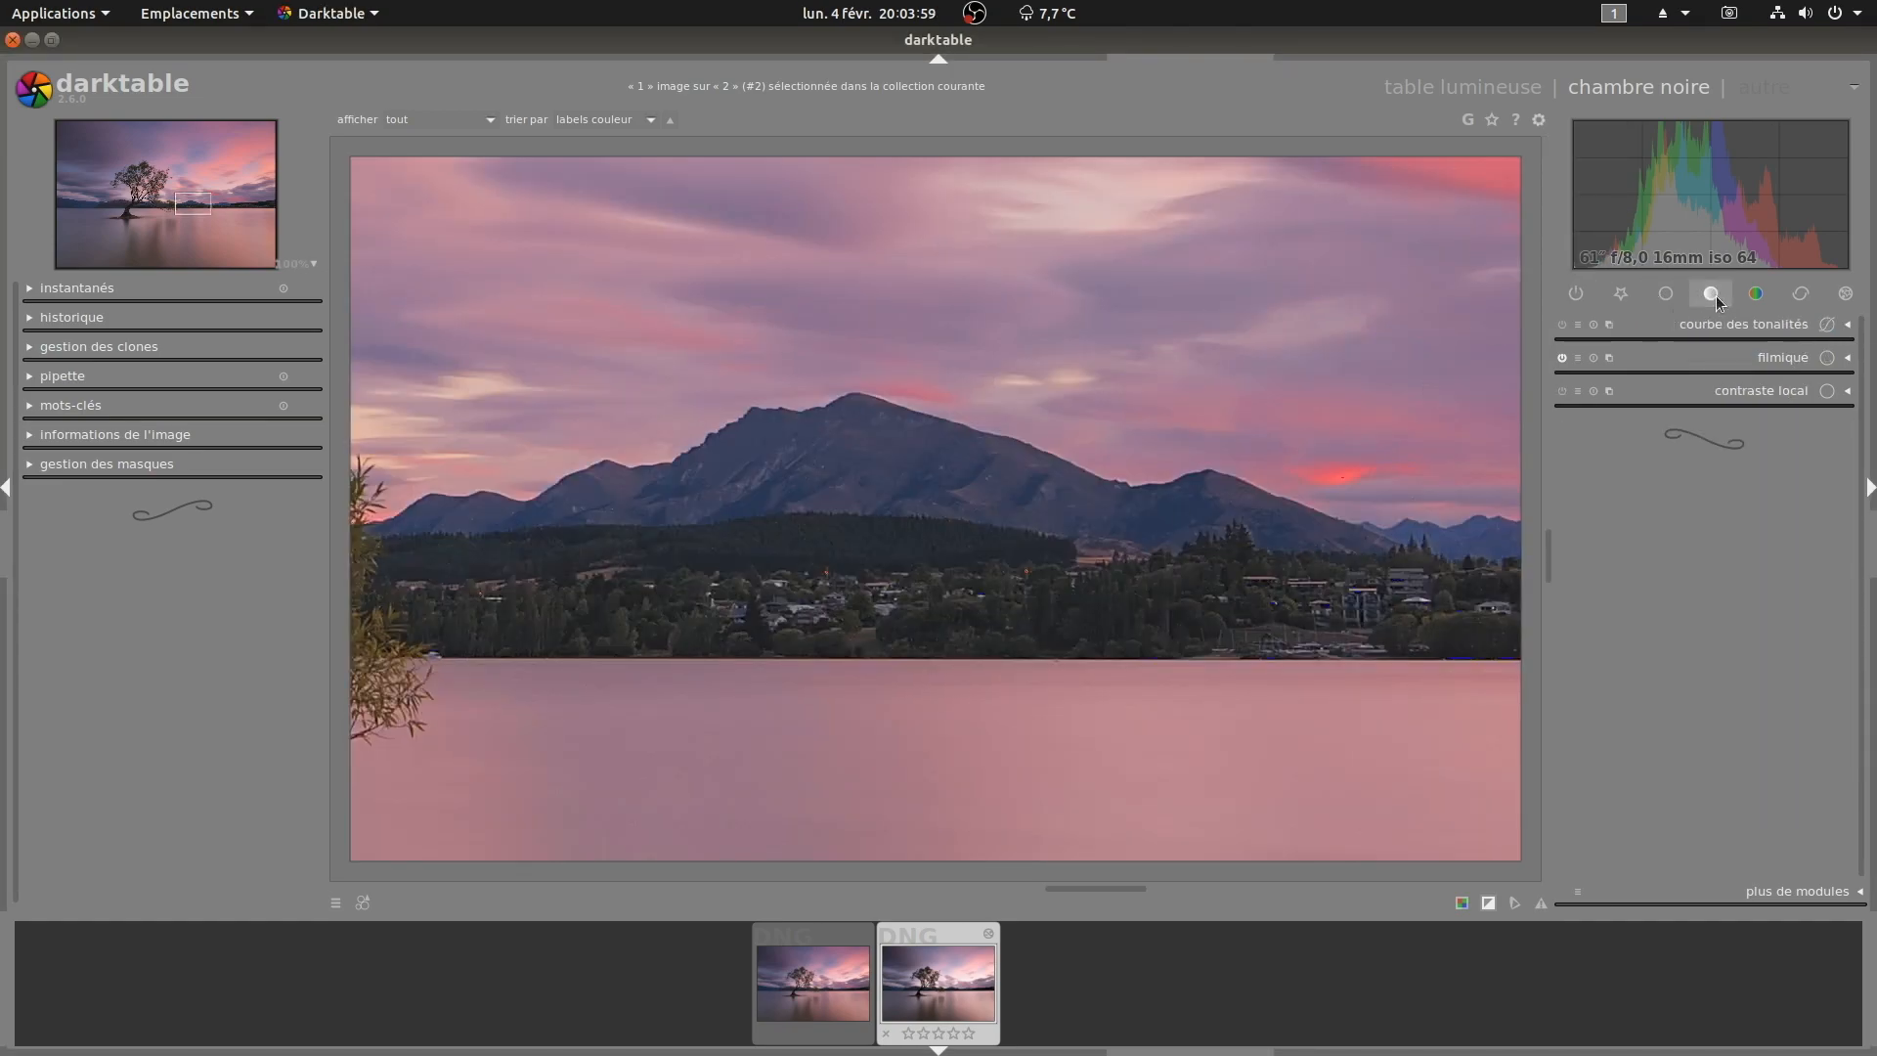
click(1761, 389)
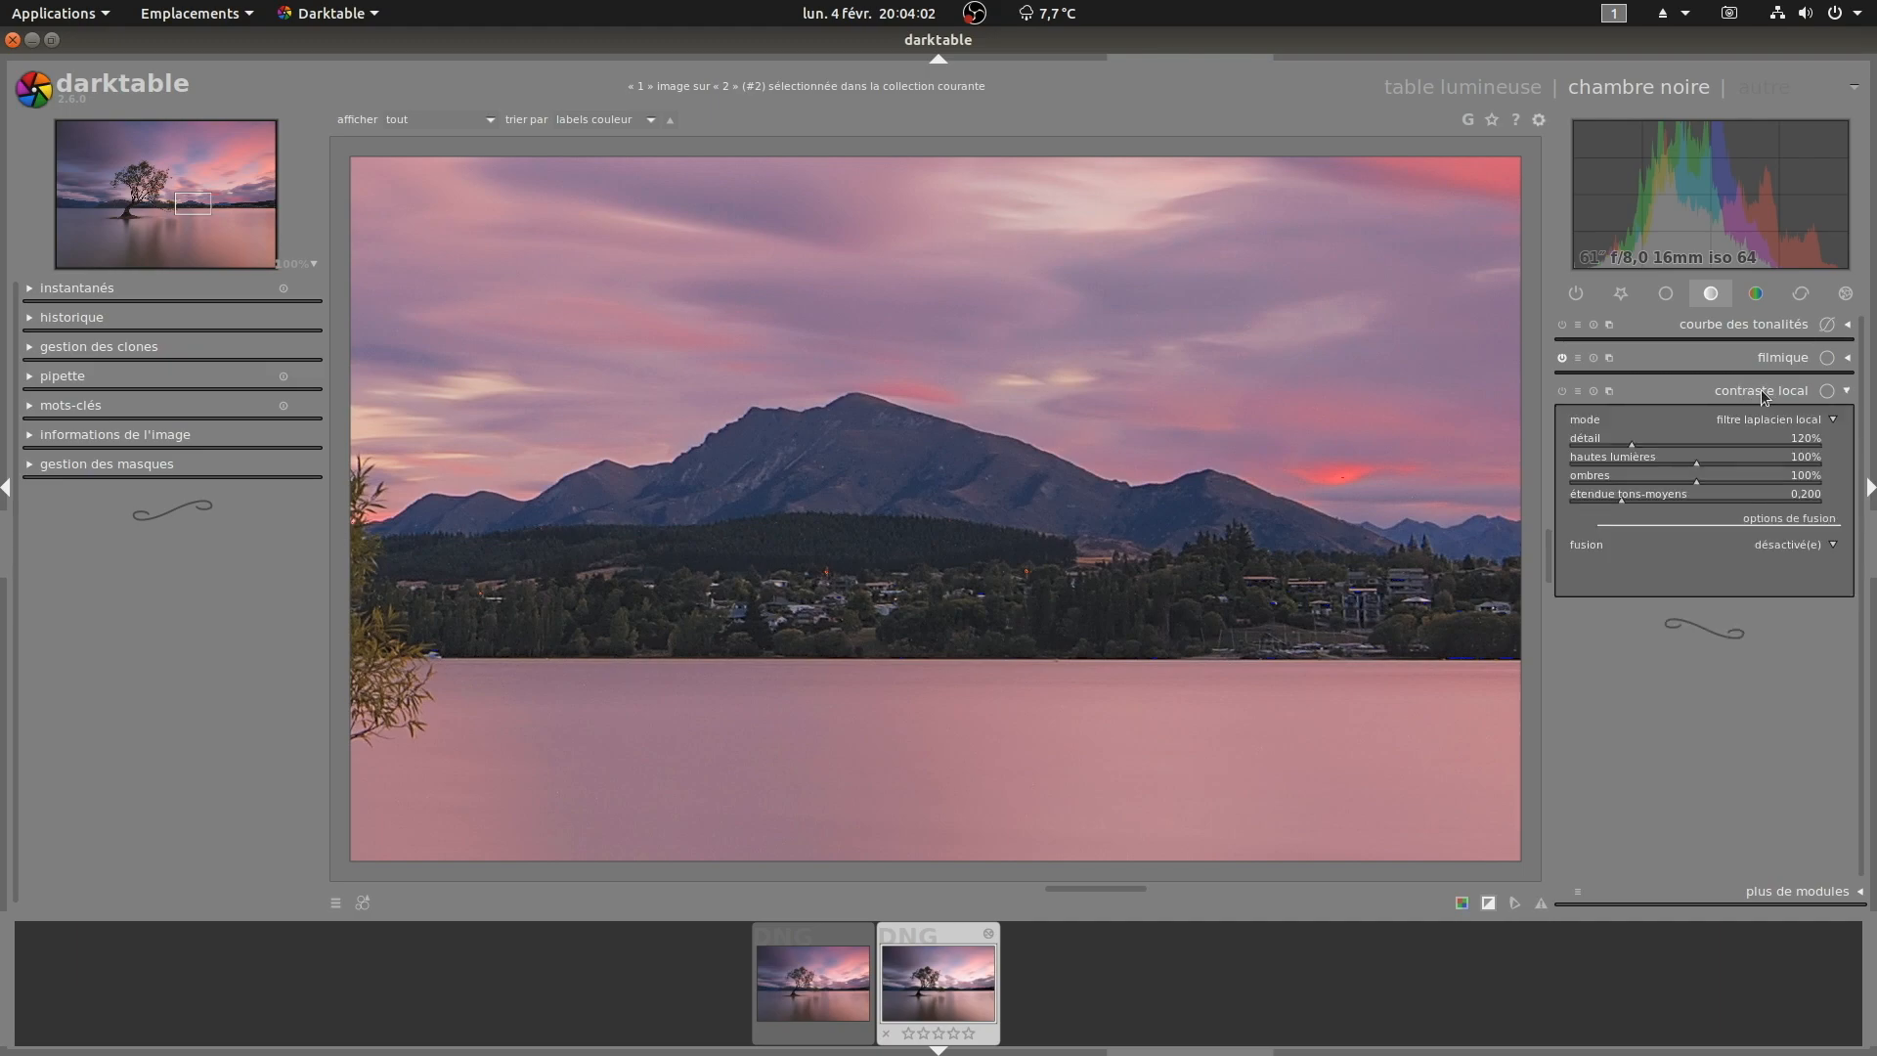
click(1562, 391)
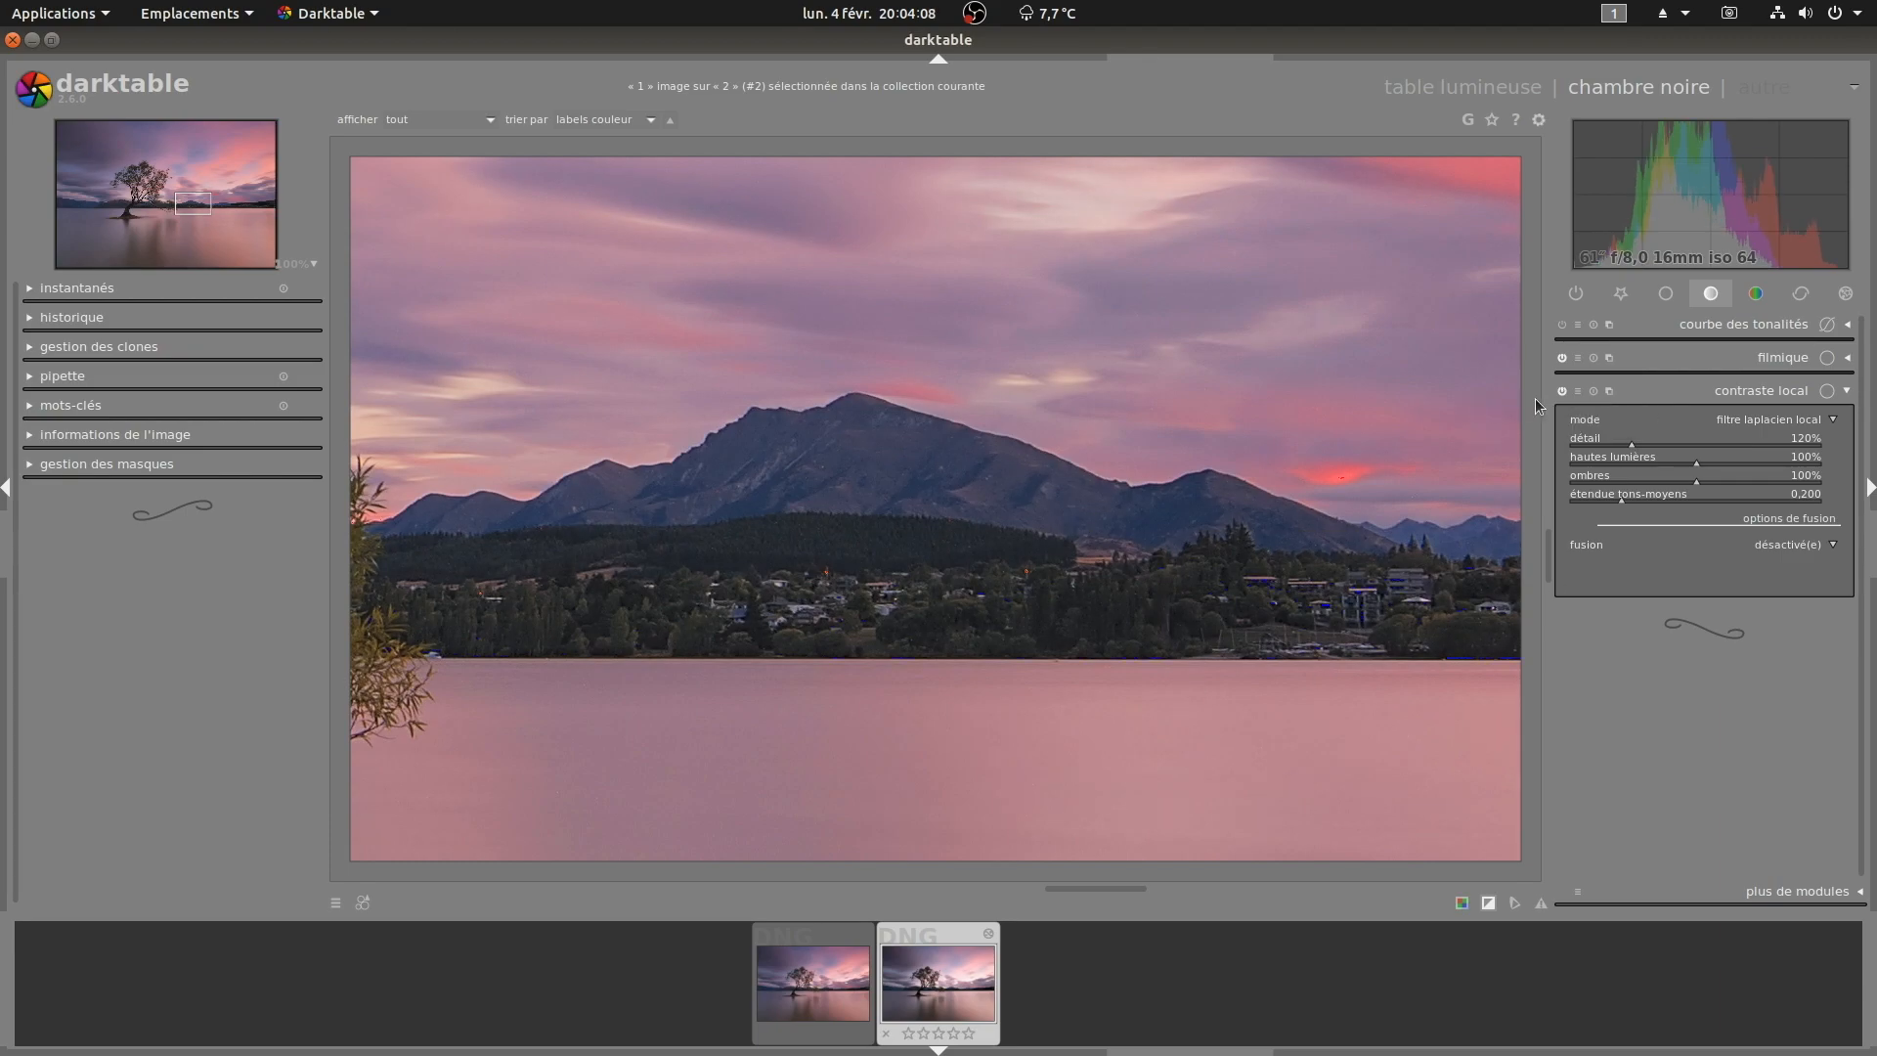
click(1562, 391)
click(1562, 391)
Step: Adjust the local contrast module's detail and shadows sliders, then collapse the module
click(1648, 443)
click(1633, 444)
click(1748, 463)
click(1697, 460)
click(1551, 392)
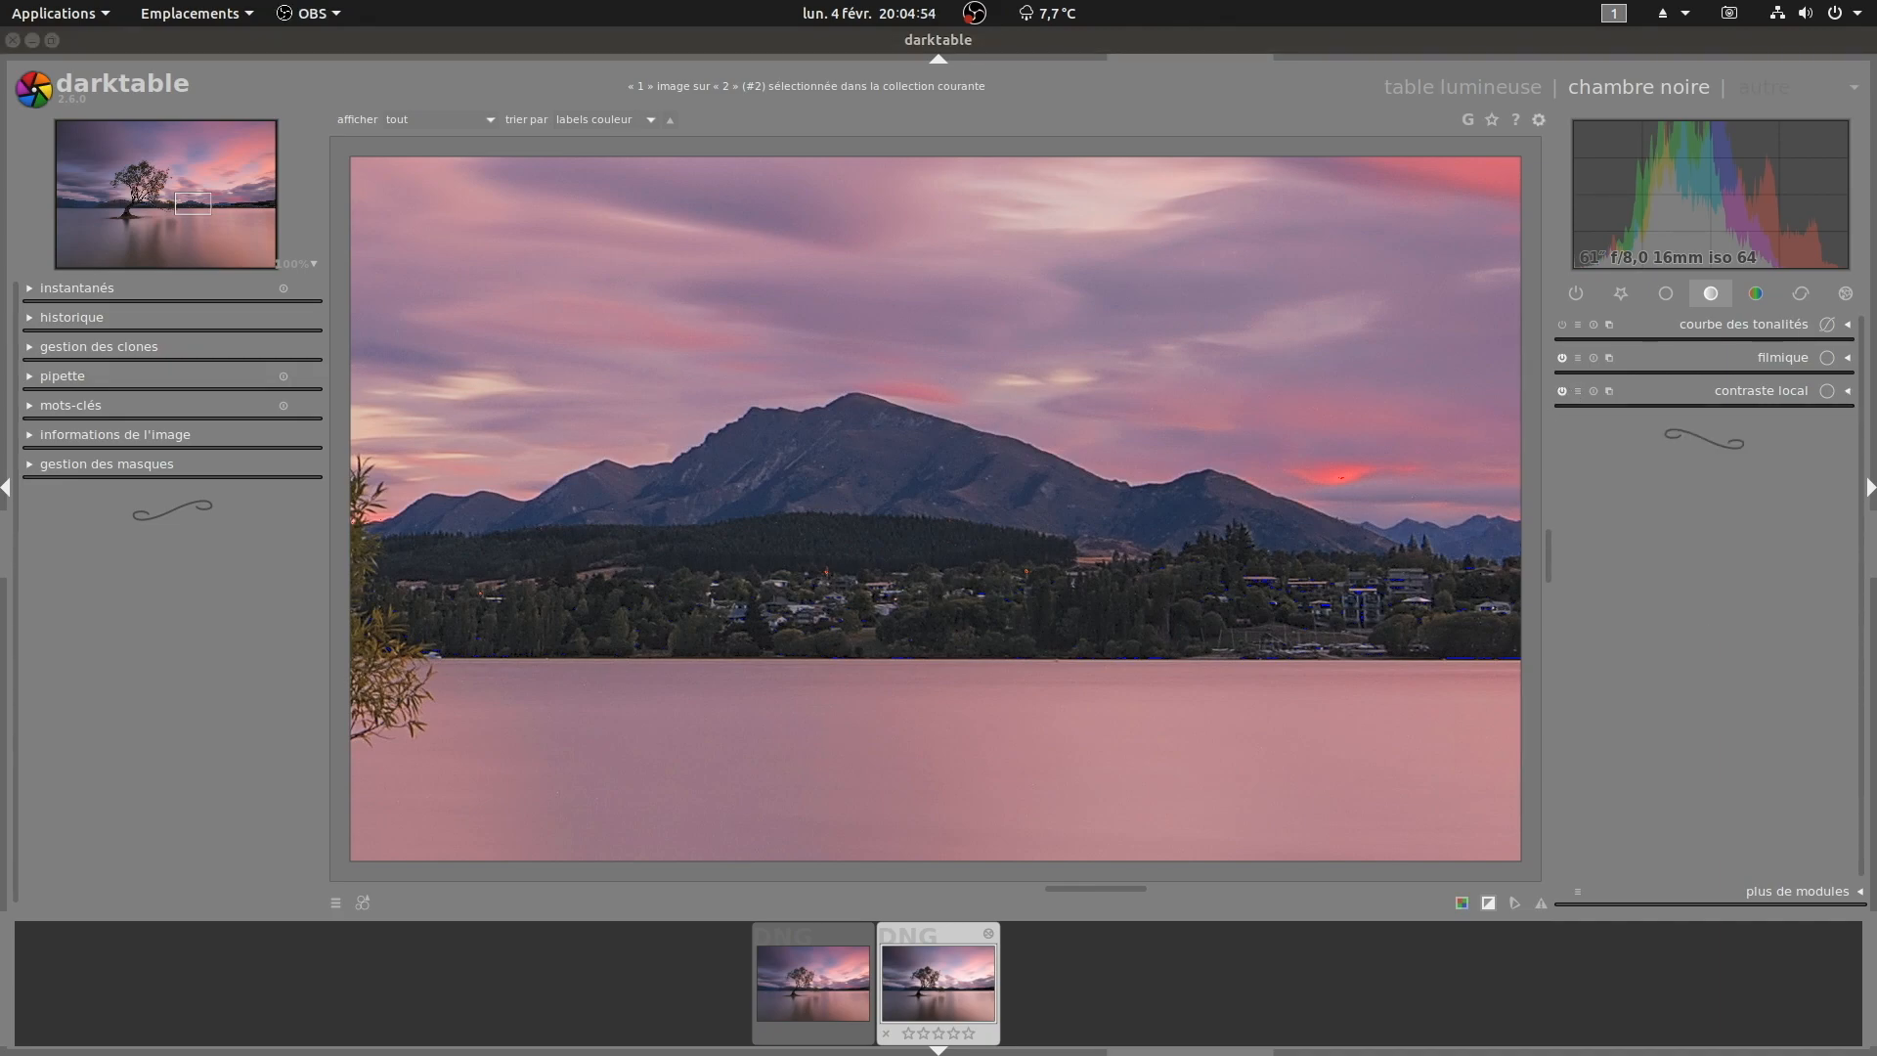